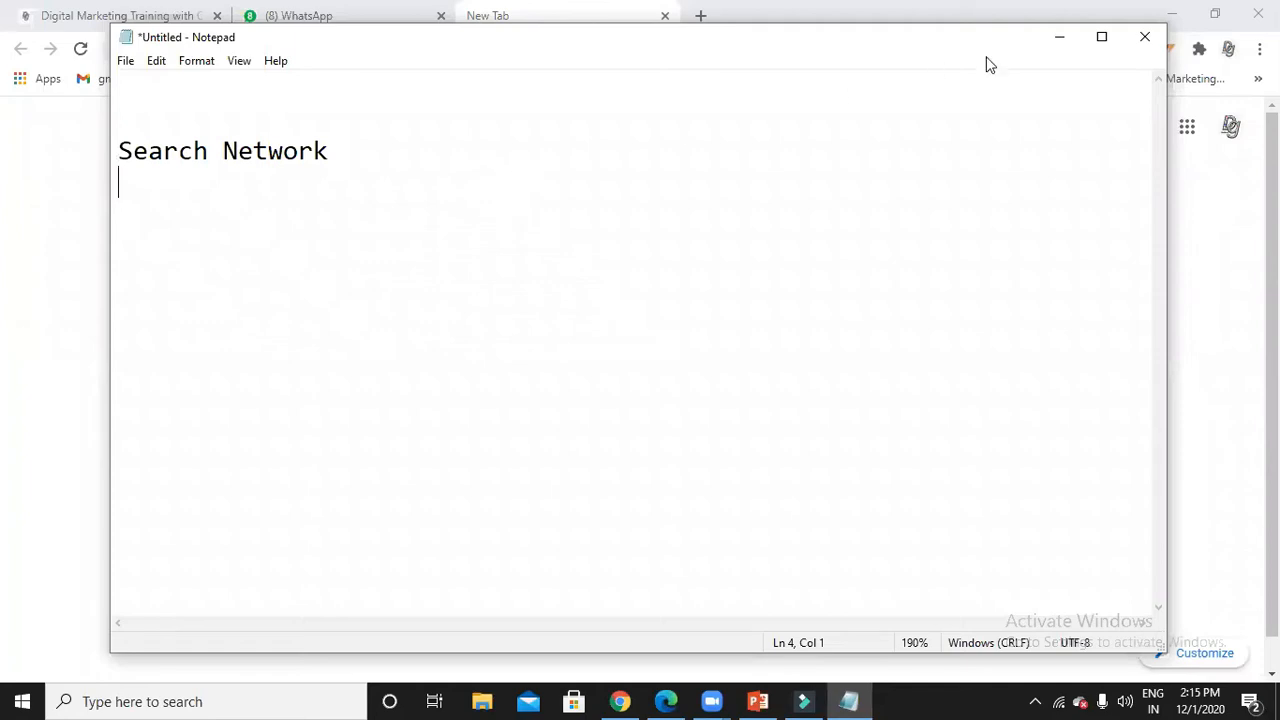
# Minimize the Search Network notes and focus Chrome's address bar on the new tab.
pyautogui.click(1059, 39)
pyautogui.click(581, 48)
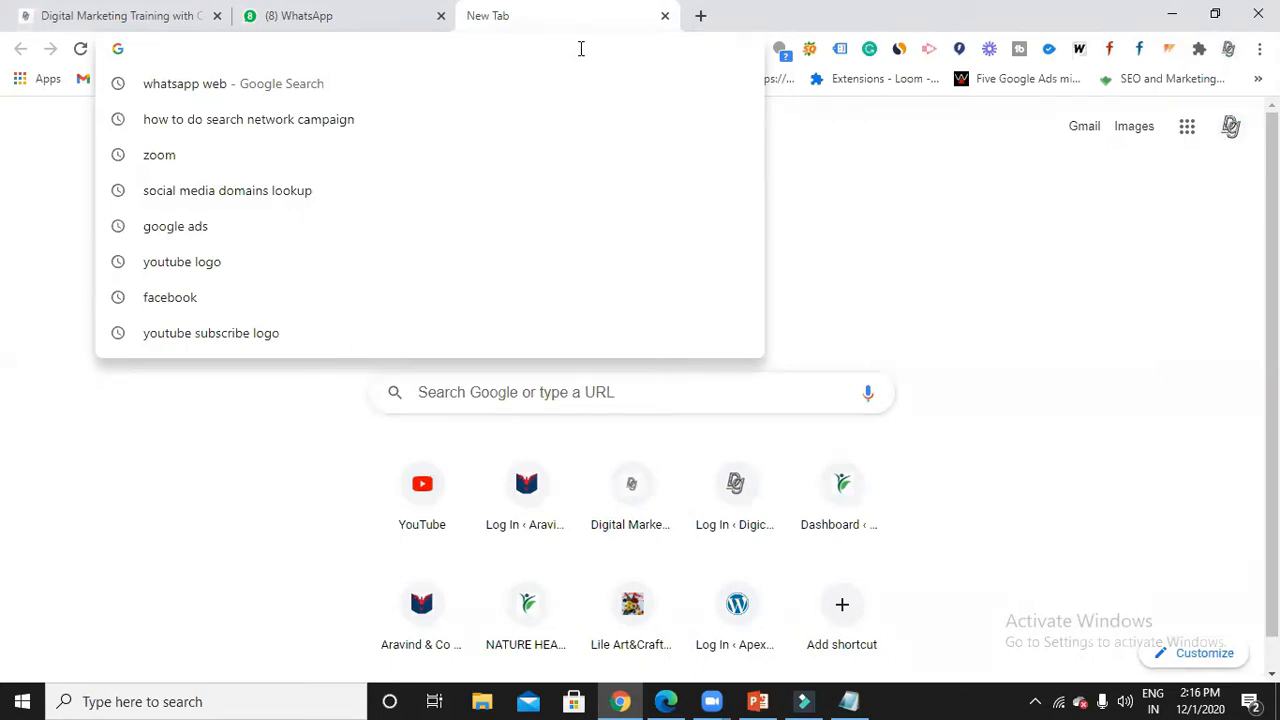
# Search Google for 'big data training', scroll through the paid ads, and return to Notepad.
pyautogui.write('big')
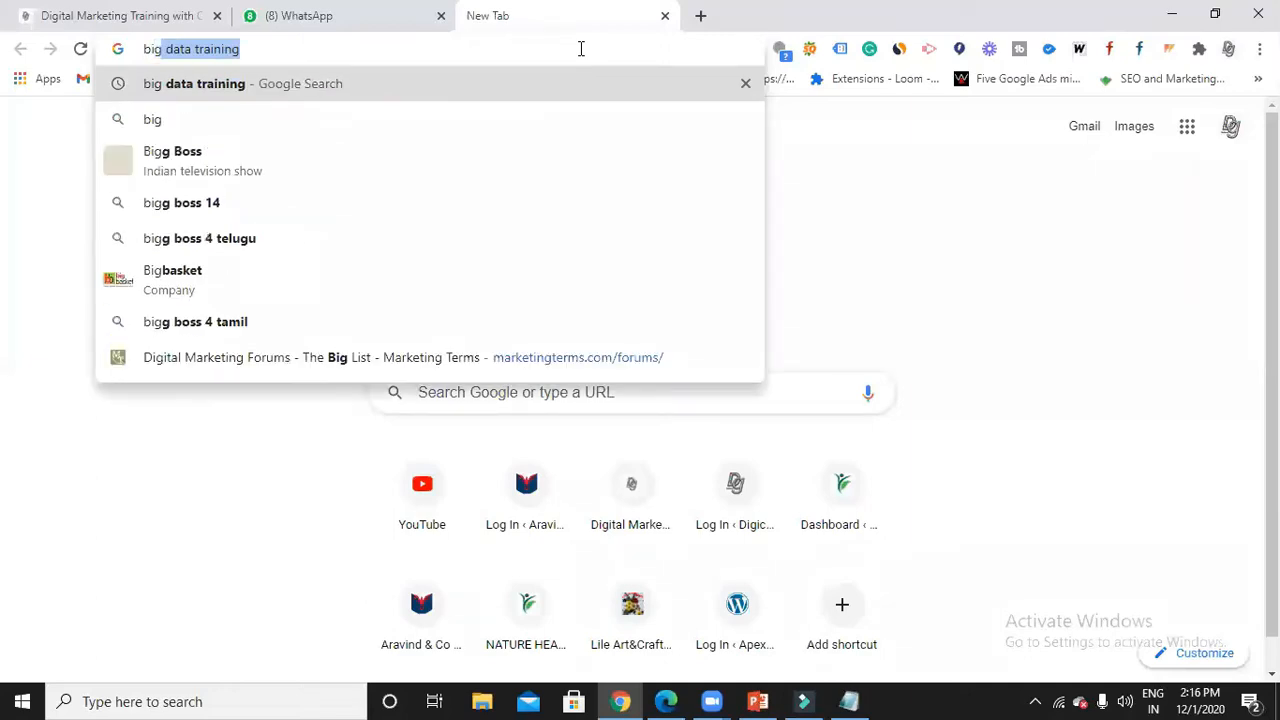
pyautogui.press('Return')
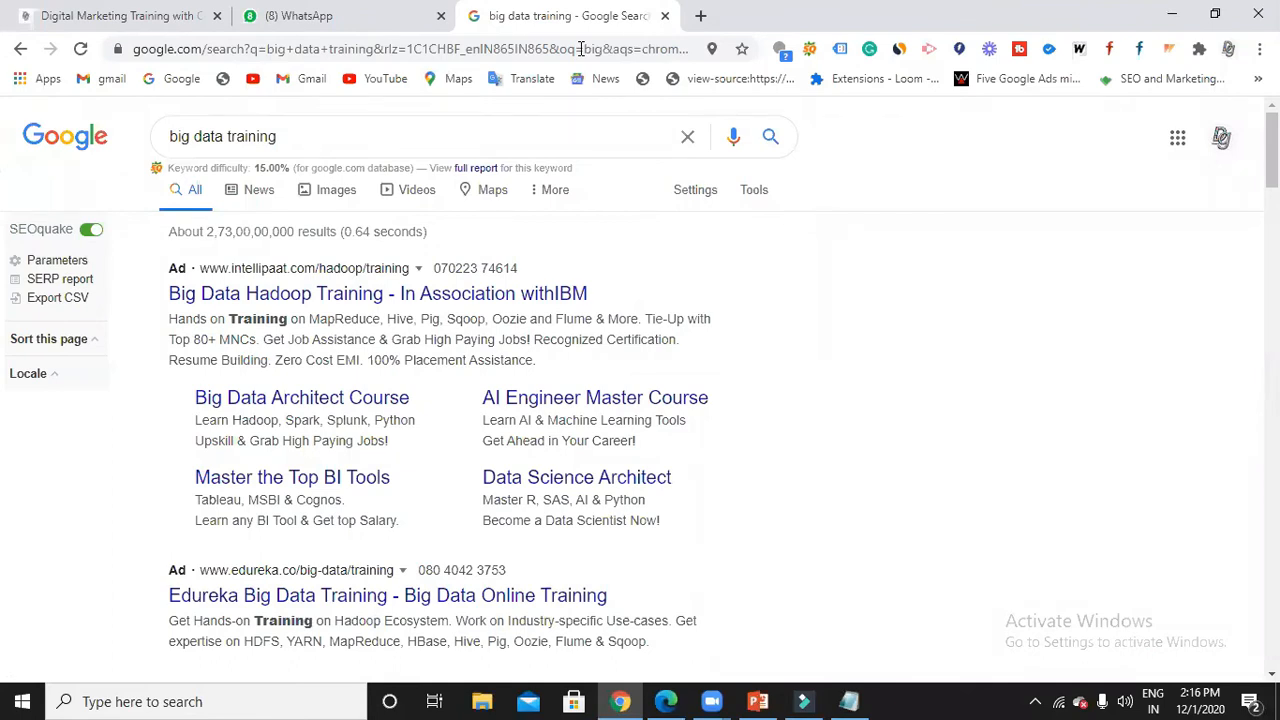
pyautogui.scroll(-1, 486, 300)
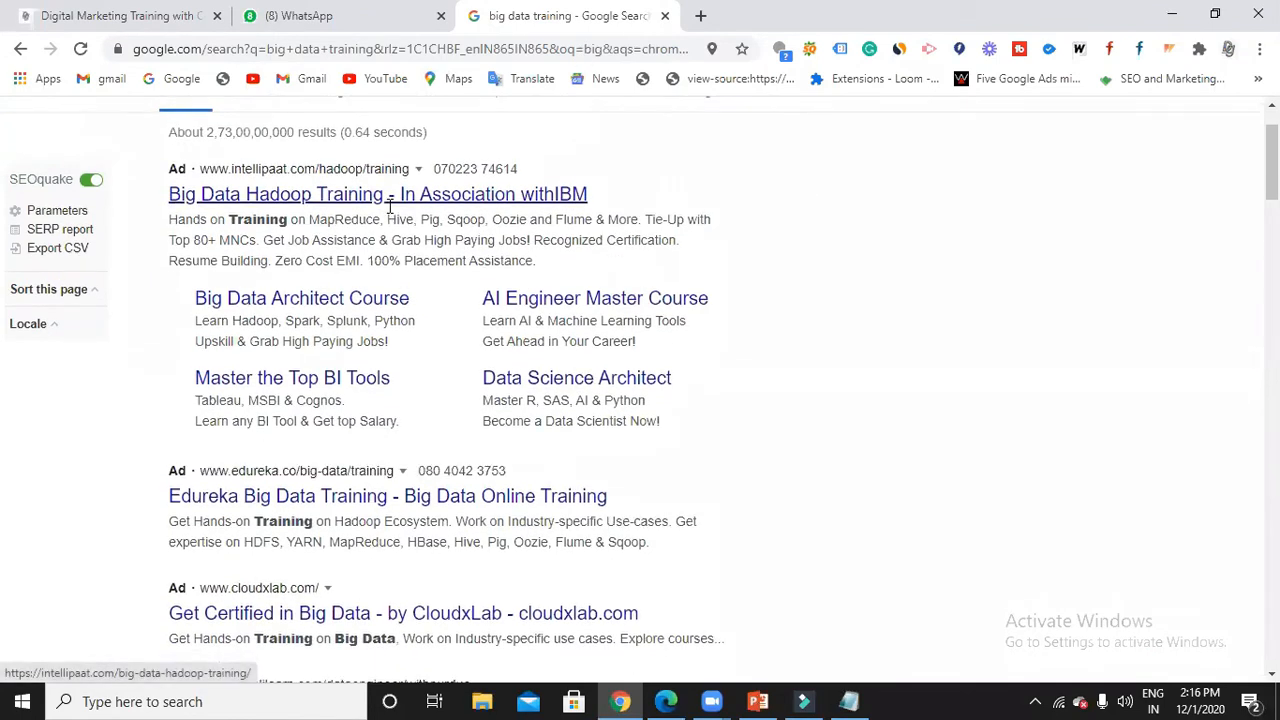
pyautogui.scroll(-1, 385, 210)
pyautogui.scroll(-1, 345, 410)
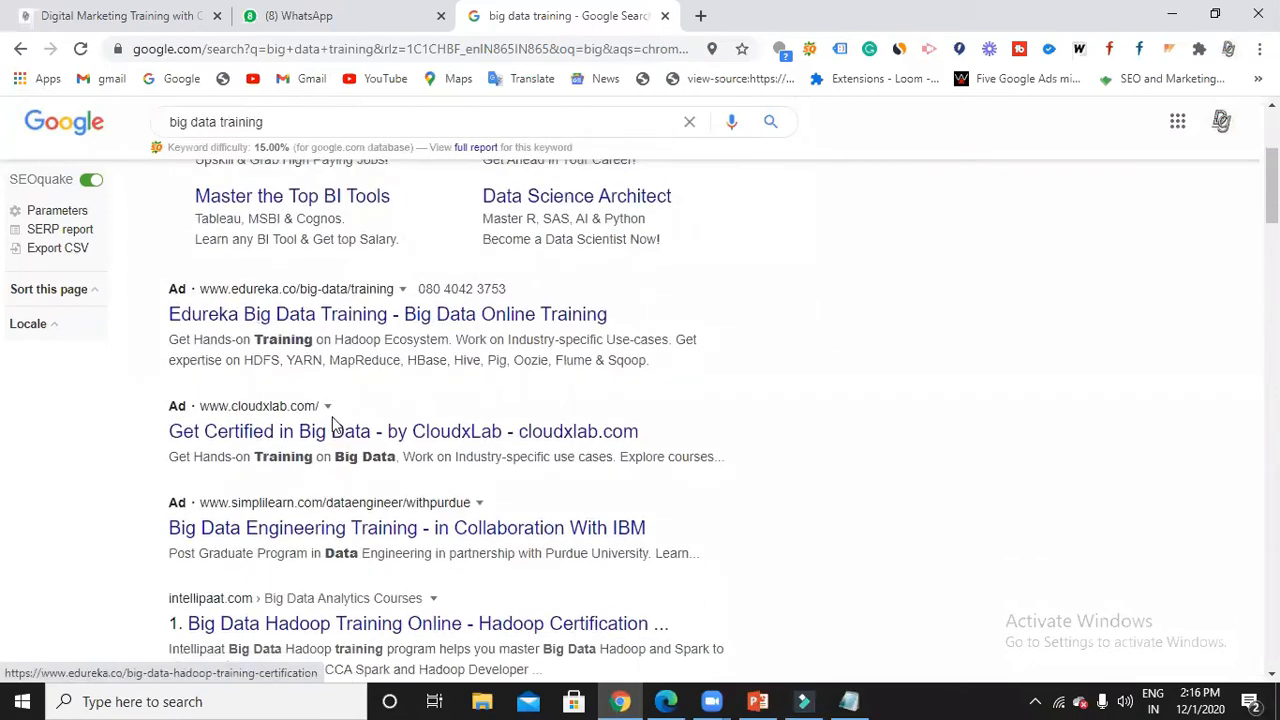
pyautogui.scroll(-1, 333, 425)
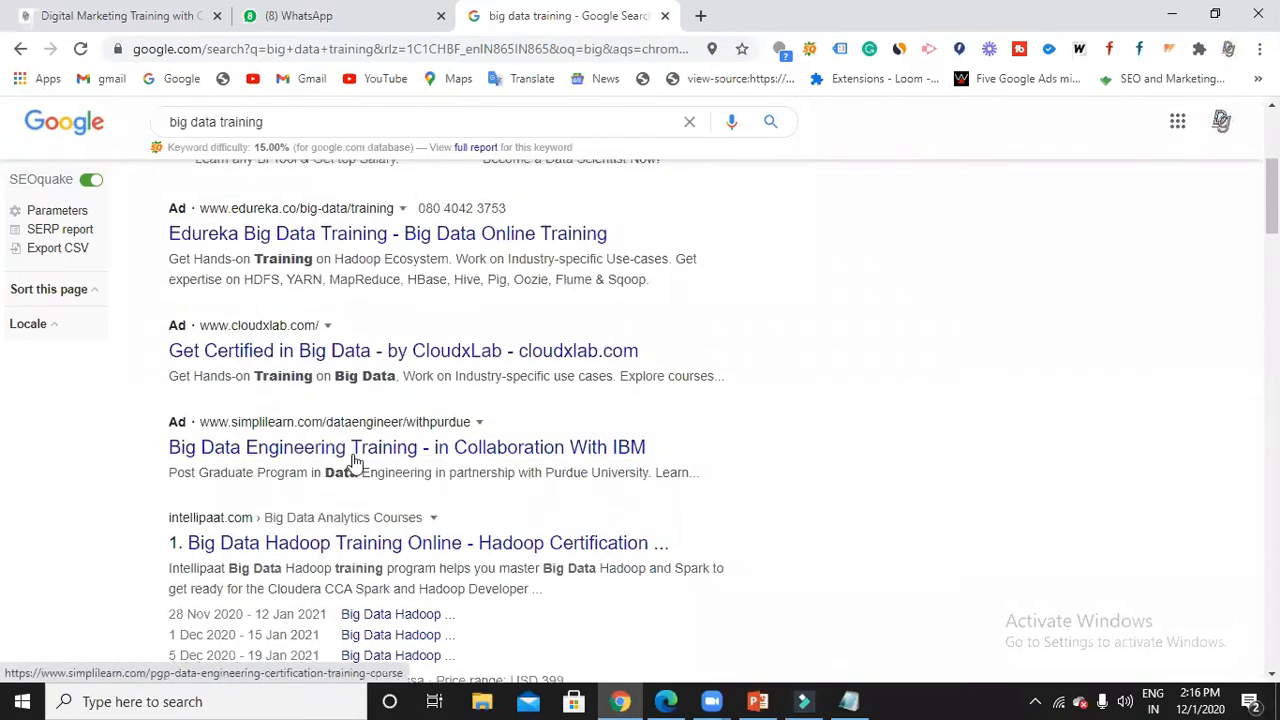
pyautogui.scroll(3, 360, 457)
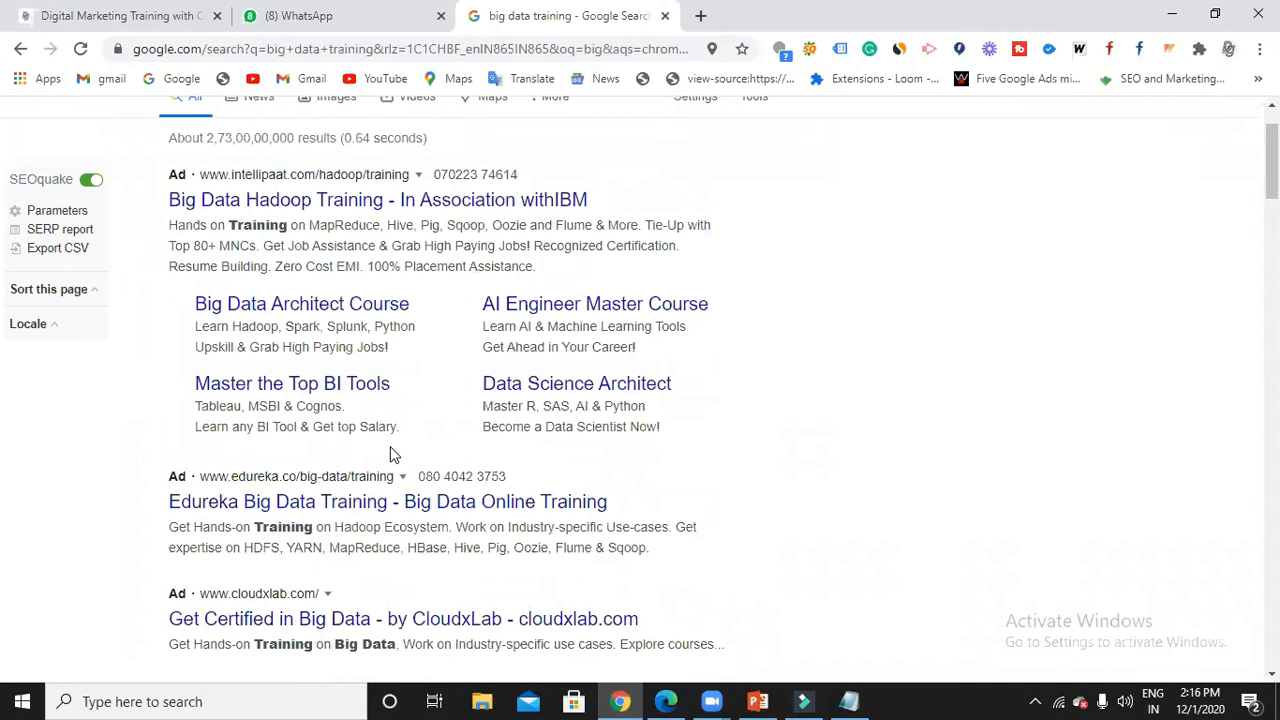
pyautogui.scroll(1, 392, 455)
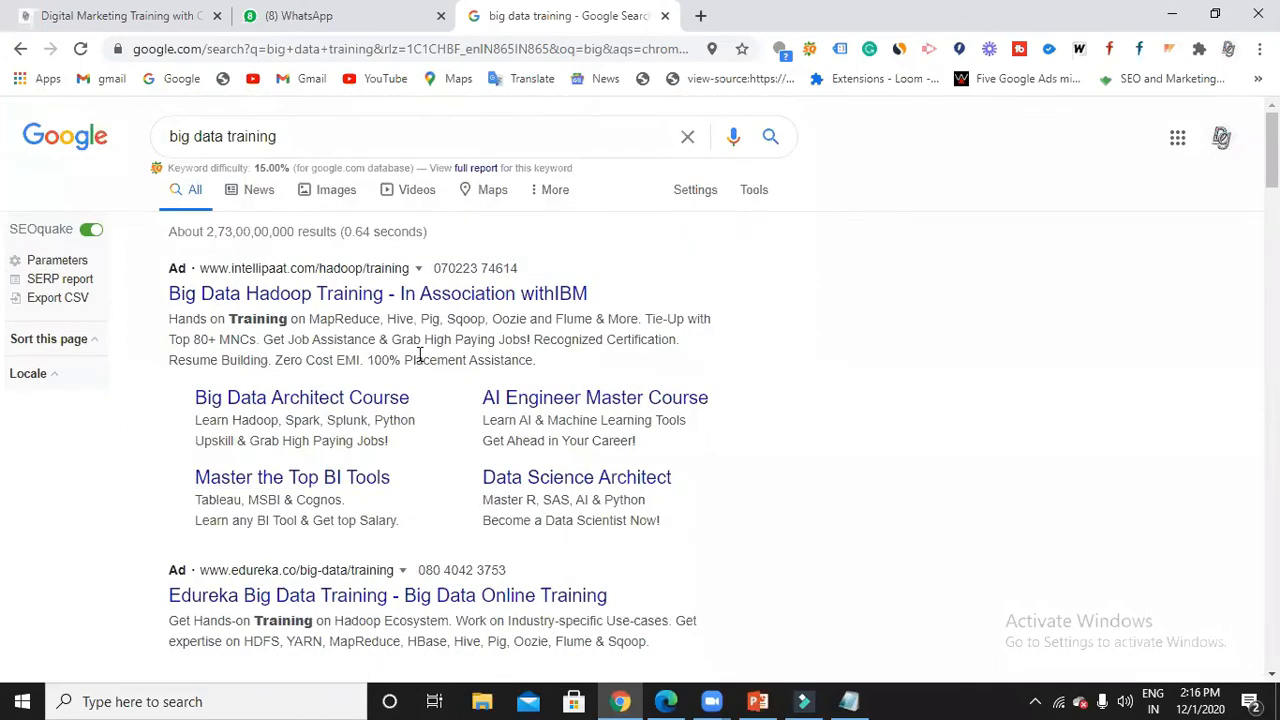
pyautogui.hotkey('alt', 'Tab')
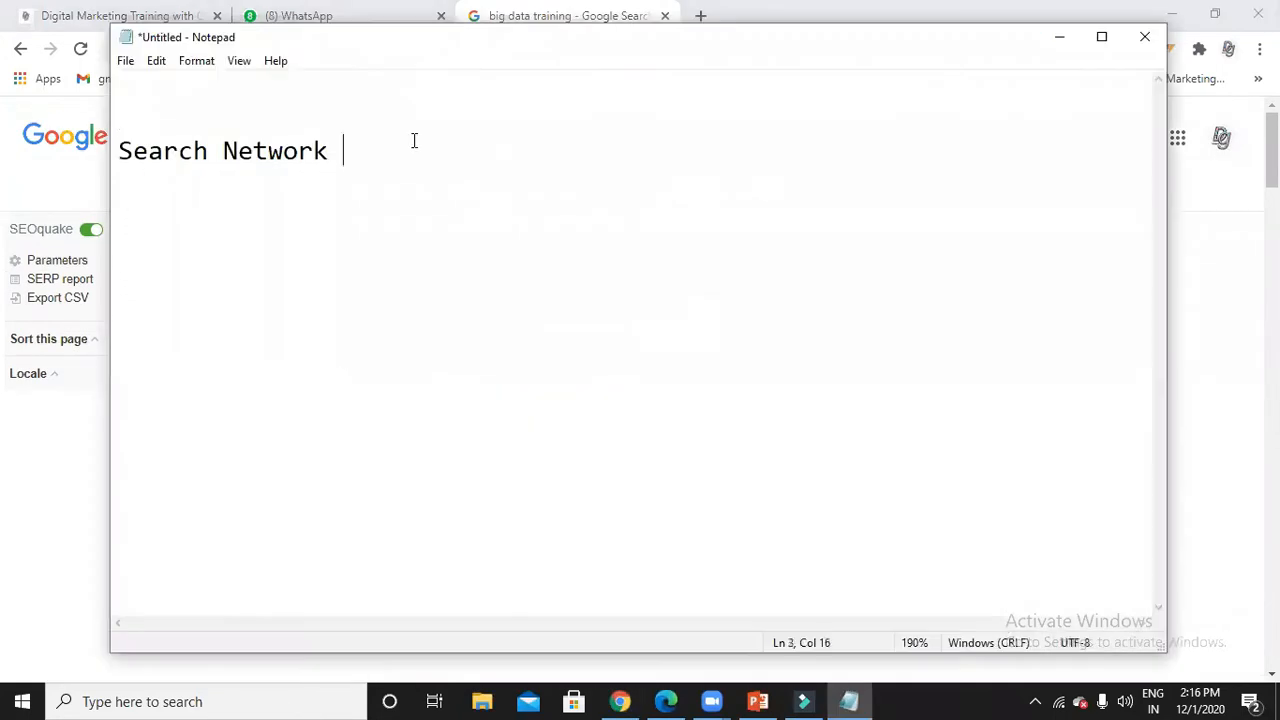
# Add 'SERP' and 'CPC' headings after 'Search Network' and minimize the notes.
pyautogui.write('SERP')
pyautogui.write('CPC')
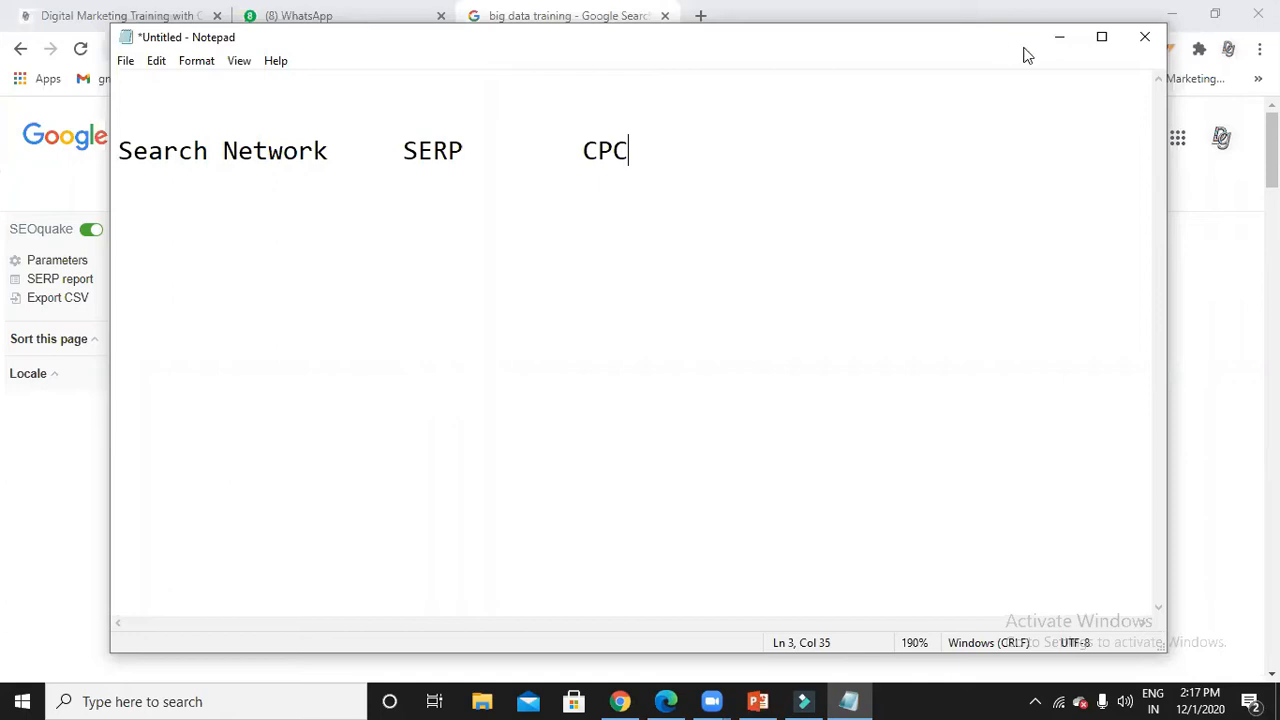
pyautogui.click(1059, 37)
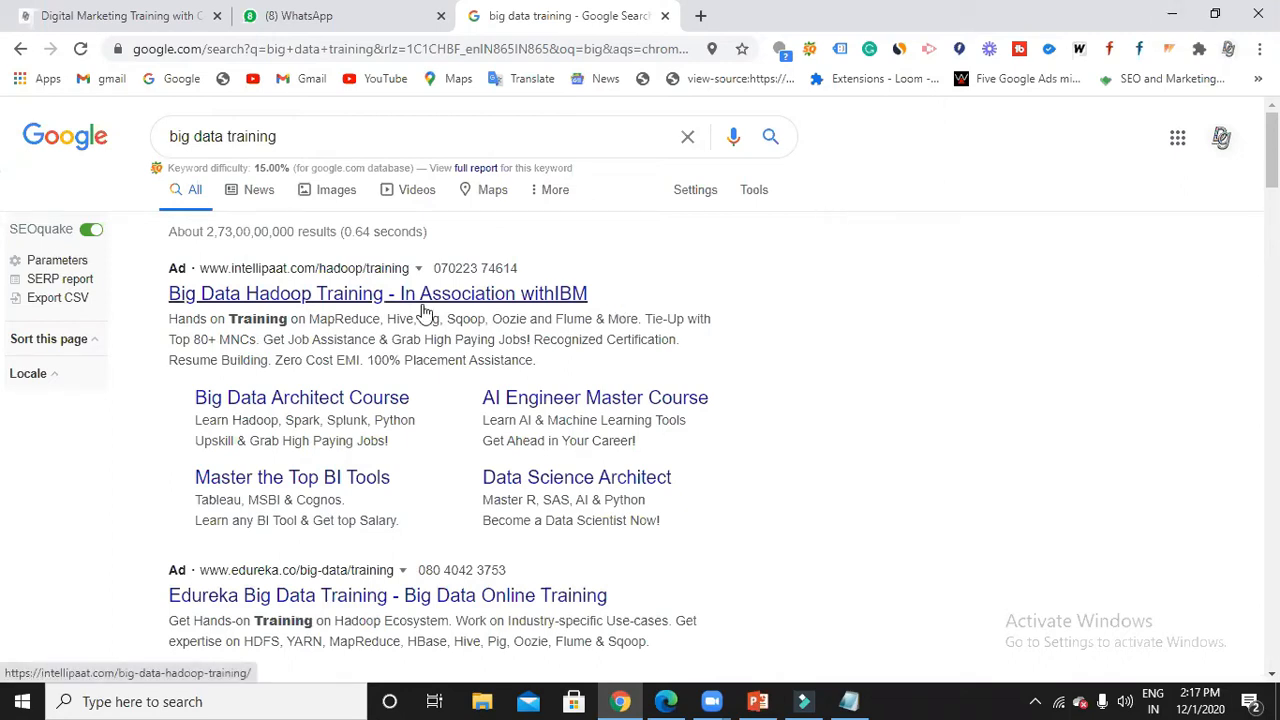
# Scroll through the 'big data training' ads once more, then switch back to Notepad.
pyautogui.scroll(-2, 371, 408)
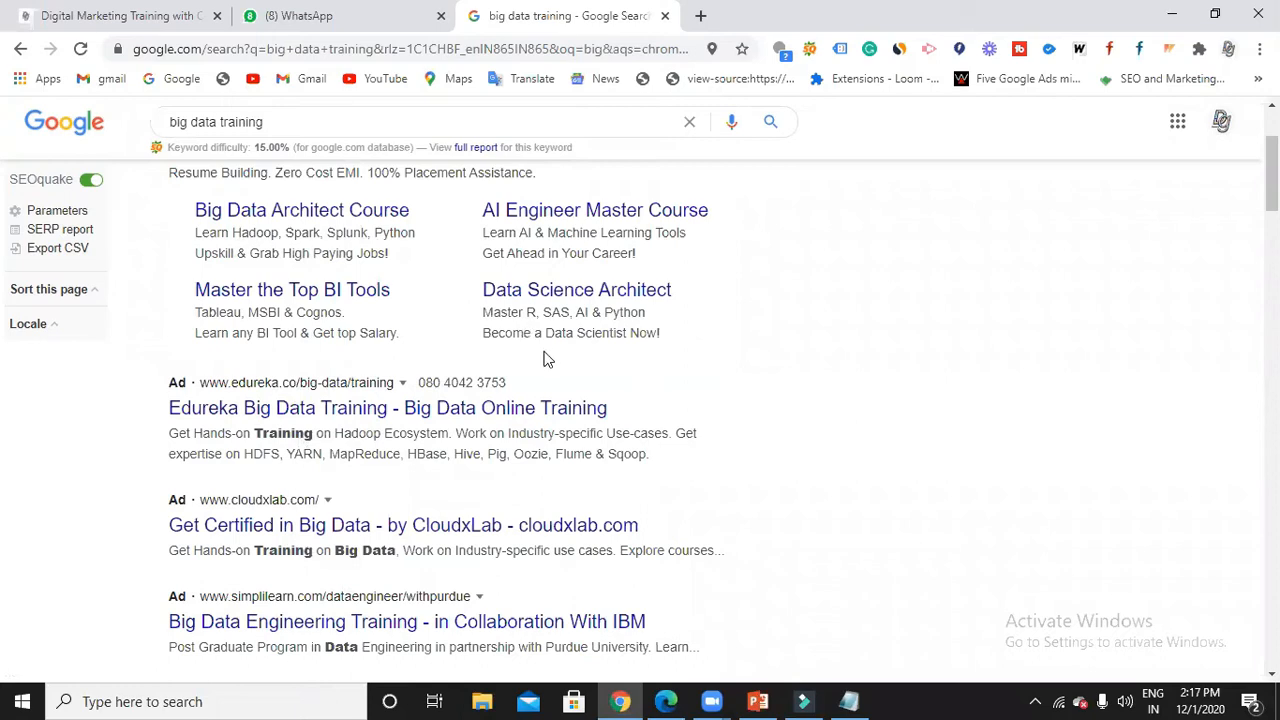
pyautogui.scroll(2, 551, 364)
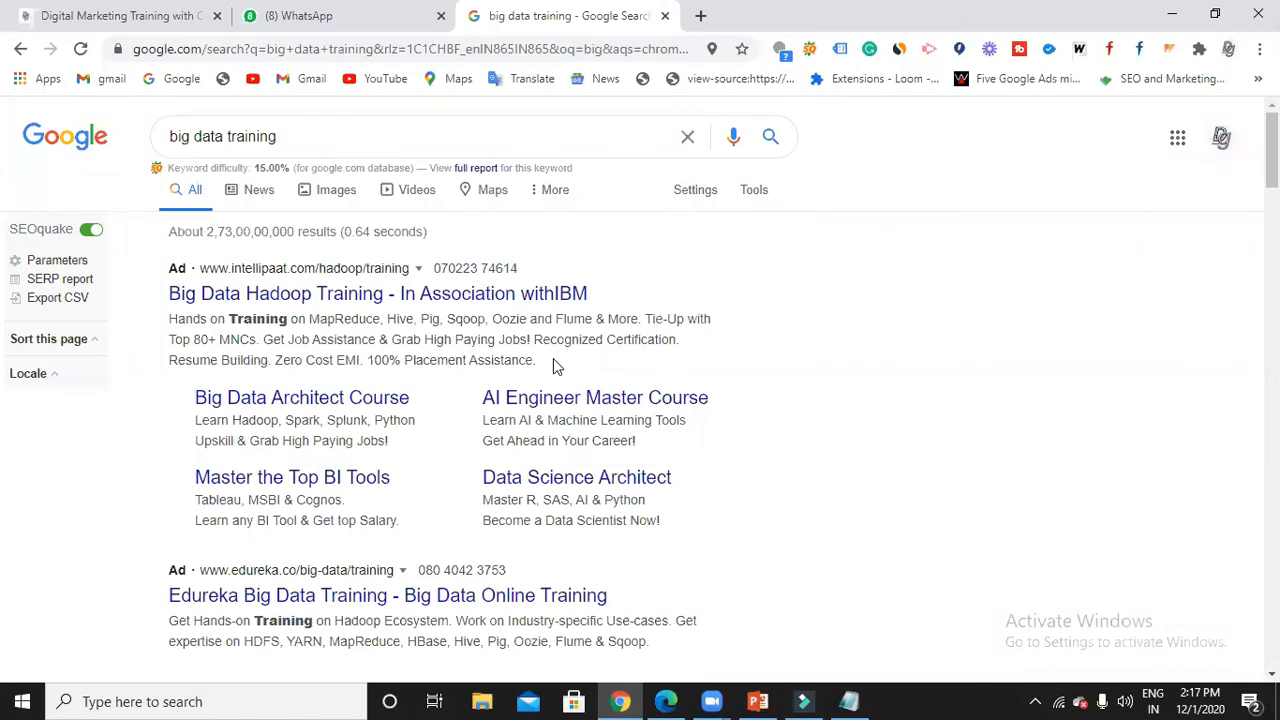
pyautogui.click(843, 701)
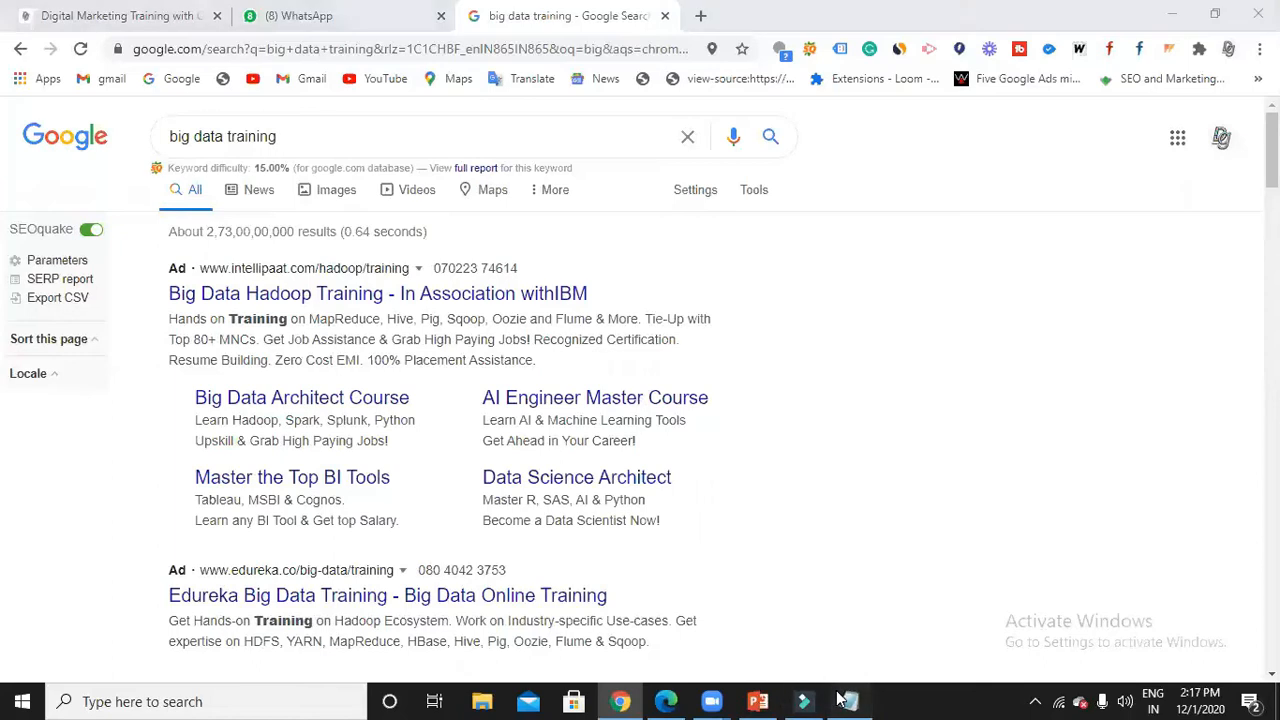
# Type row labels A, B, C and D on separate lines under the headings.
pyautogui.press('Return')
pyautogui.press('Return')
pyautogui.press('Return')
pyautogui.press('Return')
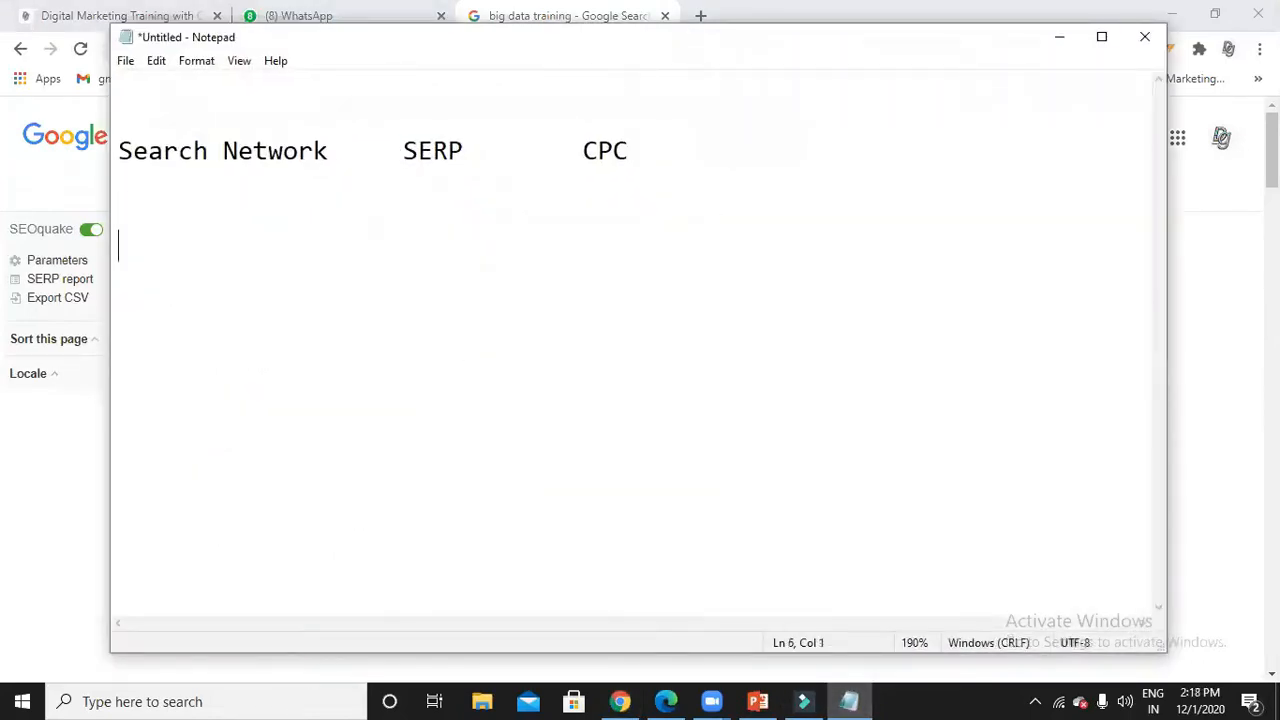
pyautogui.write('A')
pyautogui.press('Return')
pyautogui.press('Return')
pyautogui.write('B')
pyautogui.press('Return')
pyautogui.press('Return')
pyautogui.write('C')
pyautogui.press('Return')
pyautogui.press('Return')
pyautogui.write('D')
# Enter values 100, 50, 40 and 30 beside rows A through D.
pyautogui.click(355, 249)
pyautogui.write('100')
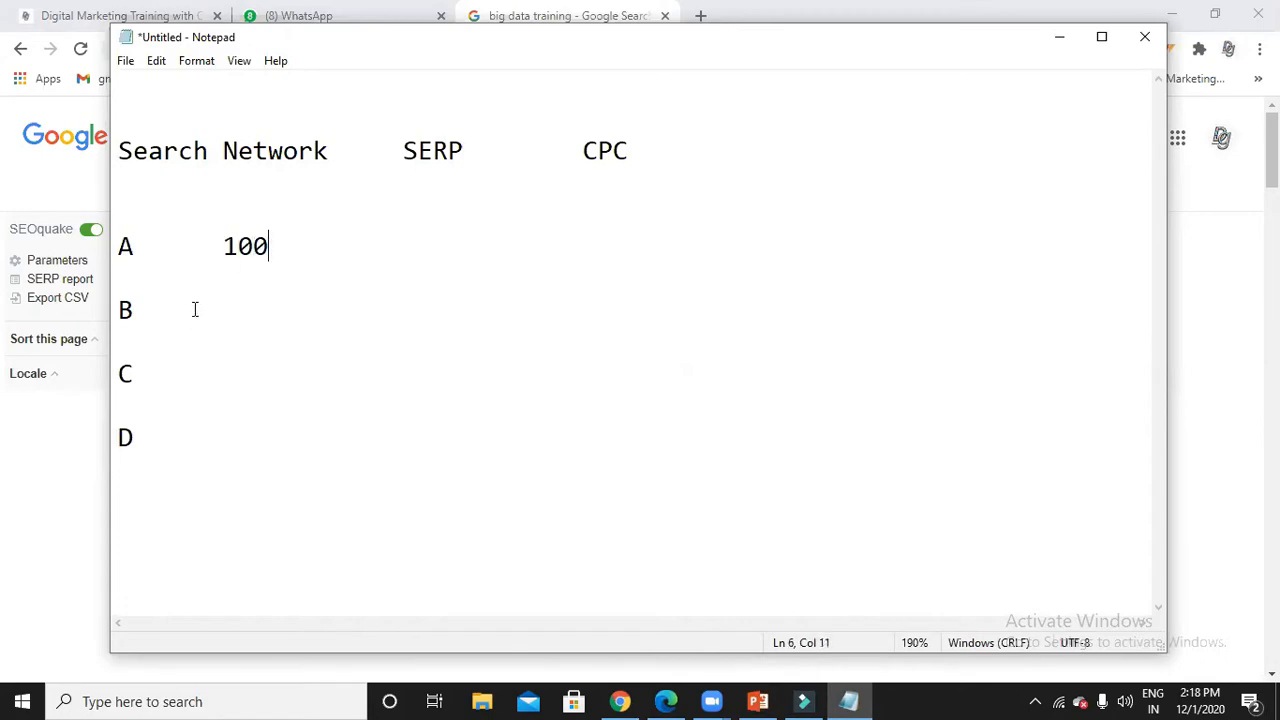
pyautogui.click(182, 304)
pyautogui.press('BackSpace')
pyautogui.write('50')
pyautogui.click(149, 372)
pyautogui.write('40')
pyautogui.click(148, 438)
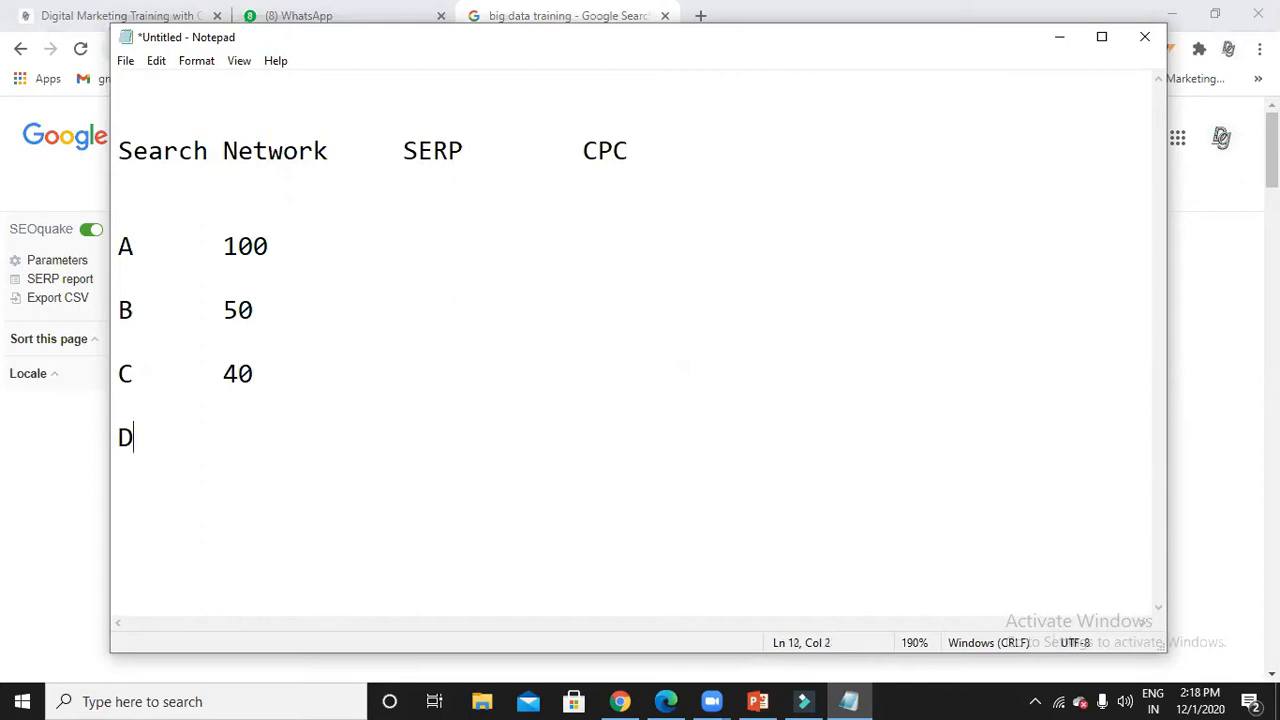
pyautogui.press('BackSpace')
pyautogui.write('30')
pyautogui.click(386, 230)
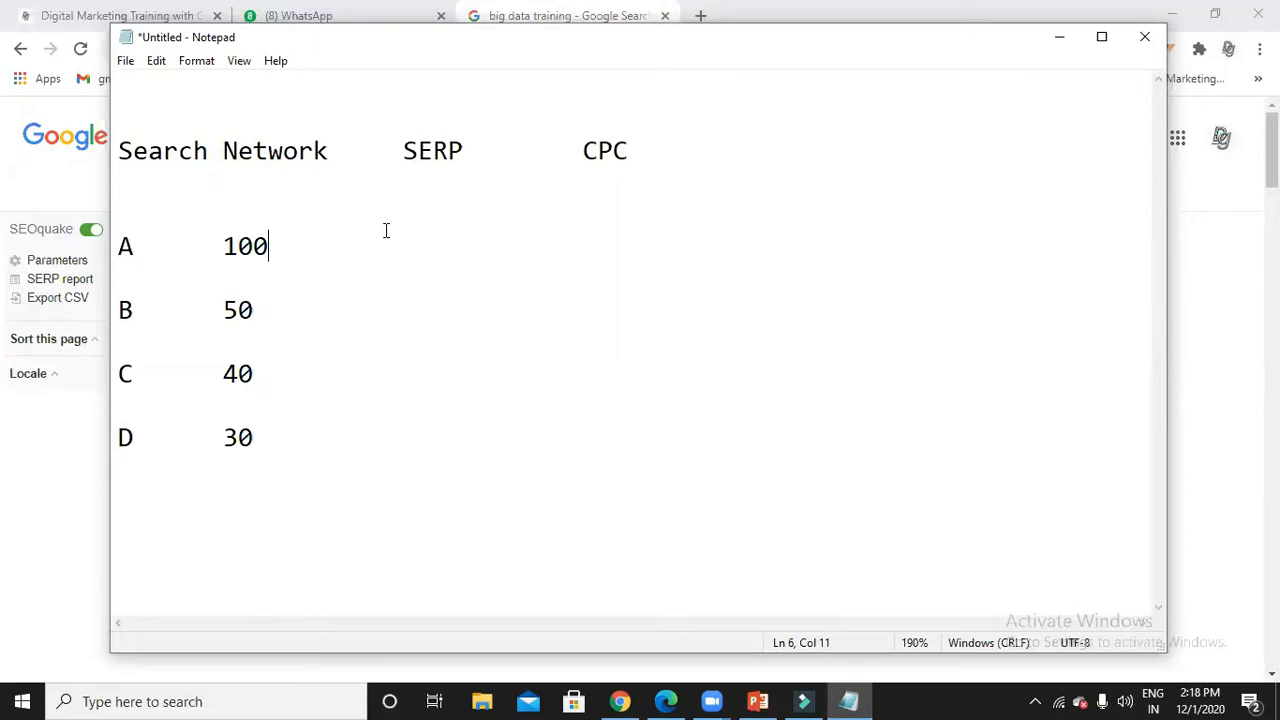
# Rank row A as 1, retype the B row as 'B 50' and rank it 2.
pyautogui.write('1')
pyautogui.click(348, 330)
pyautogui.moveTo(334, 297); pyautogui.dragTo(334, 290)
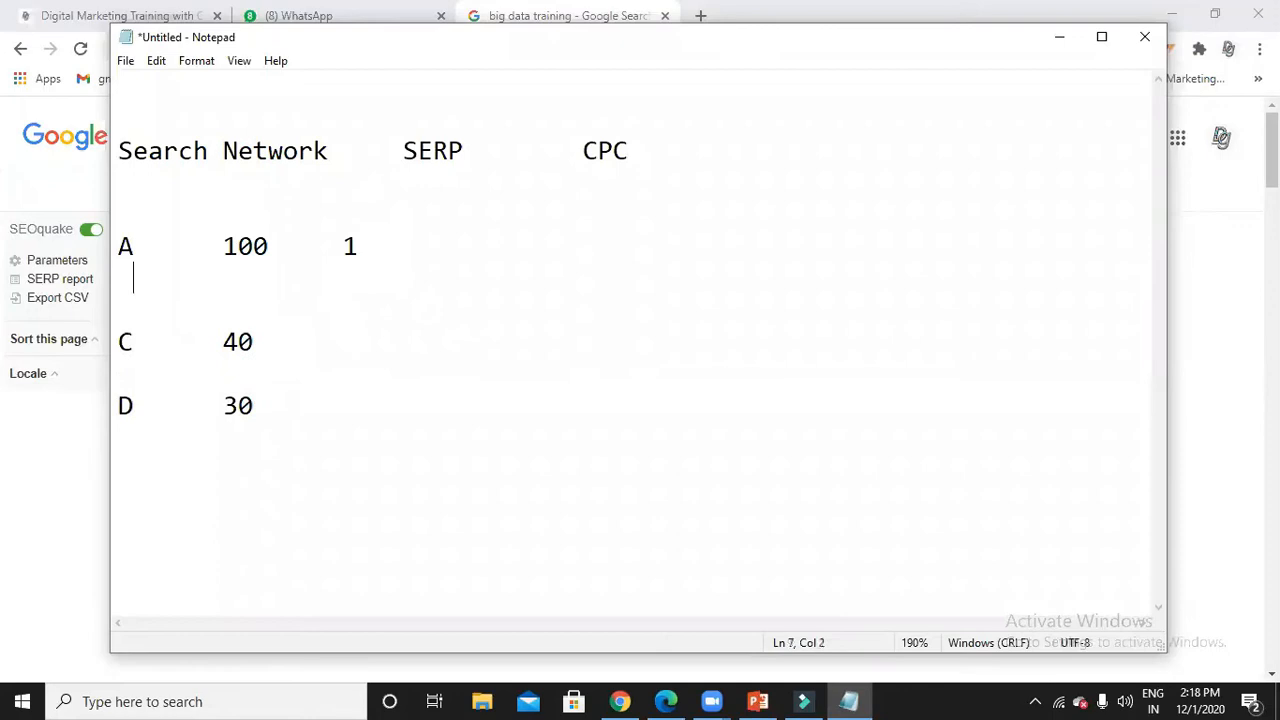
pyautogui.click(117, 289)
pyautogui.press('Return')
pyautogui.write('B')
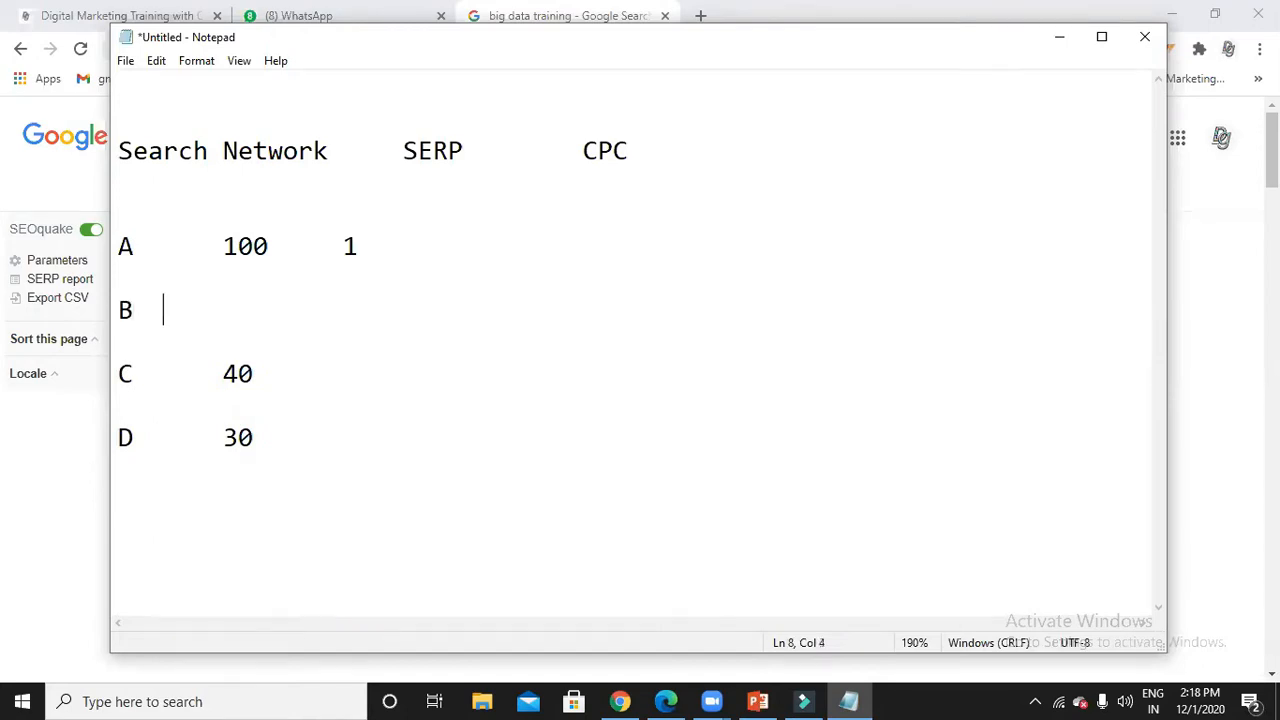
pyautogui.write('       50')
pyautogui.click(238, 312)
pyautogui.press('BackSpace')
pyautogui.press('End')
pyautogui.write('2')
# Rank rows C and D as 3 and 4, and add 'closed' below the table.
pyautogui.click(258, 375)
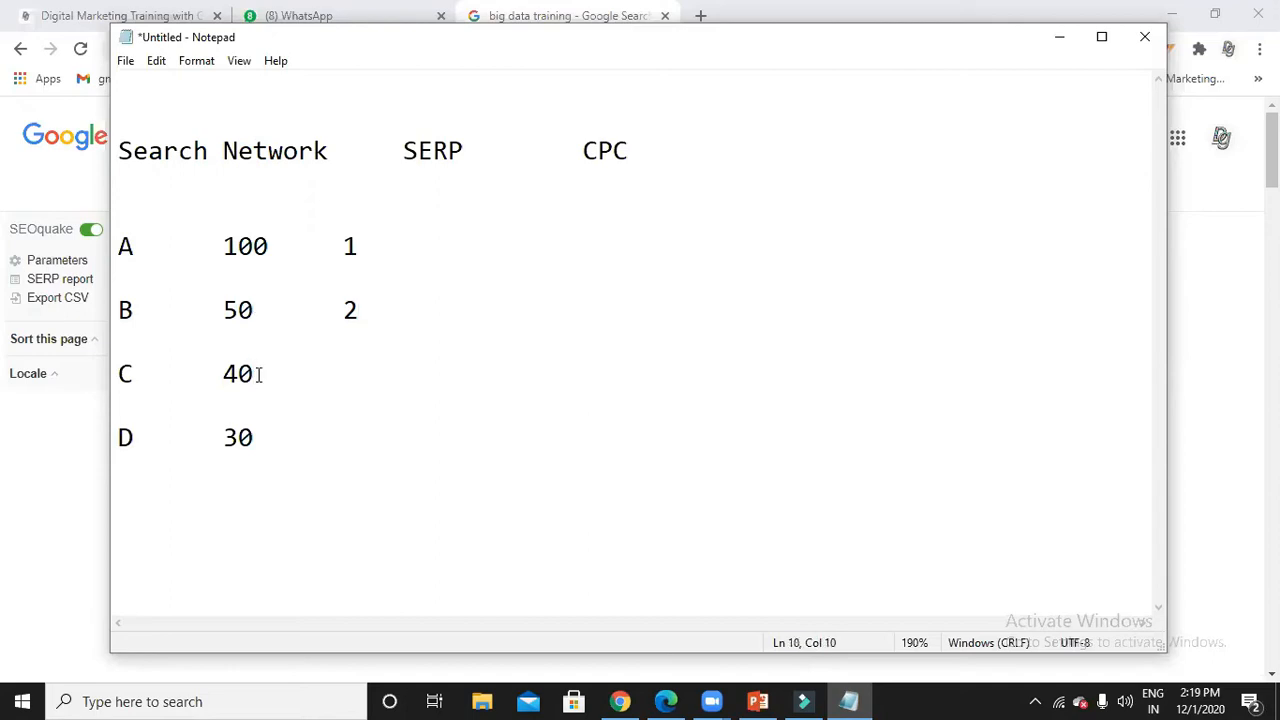
pyautogui.write('3')
pyautogui.click(264, 441)
pyautogui.write('4')
pyautogui.press('Return')
pyautogui.press('Return')
pyautogui.press('Return')
pyautogui.write('closed')
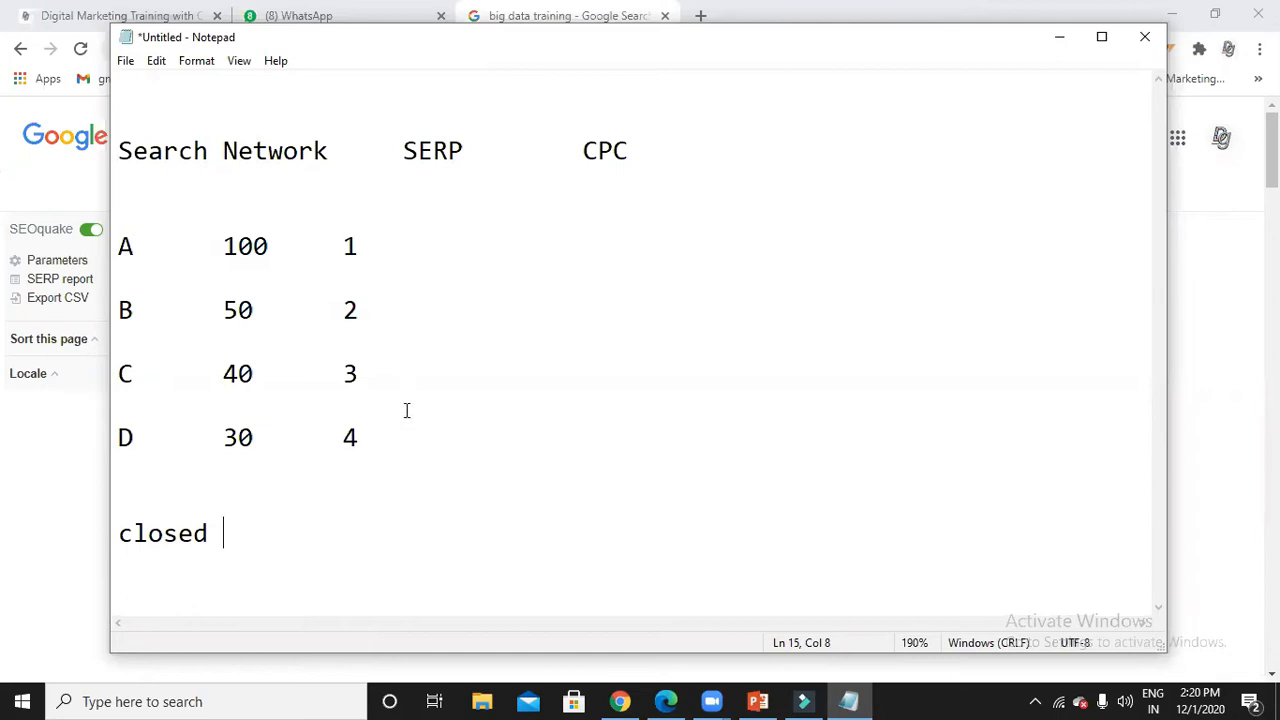
# Add a 'Text' heading after CPC.
pyautogui.click(695, 161)
pyautogui.write('Tes')
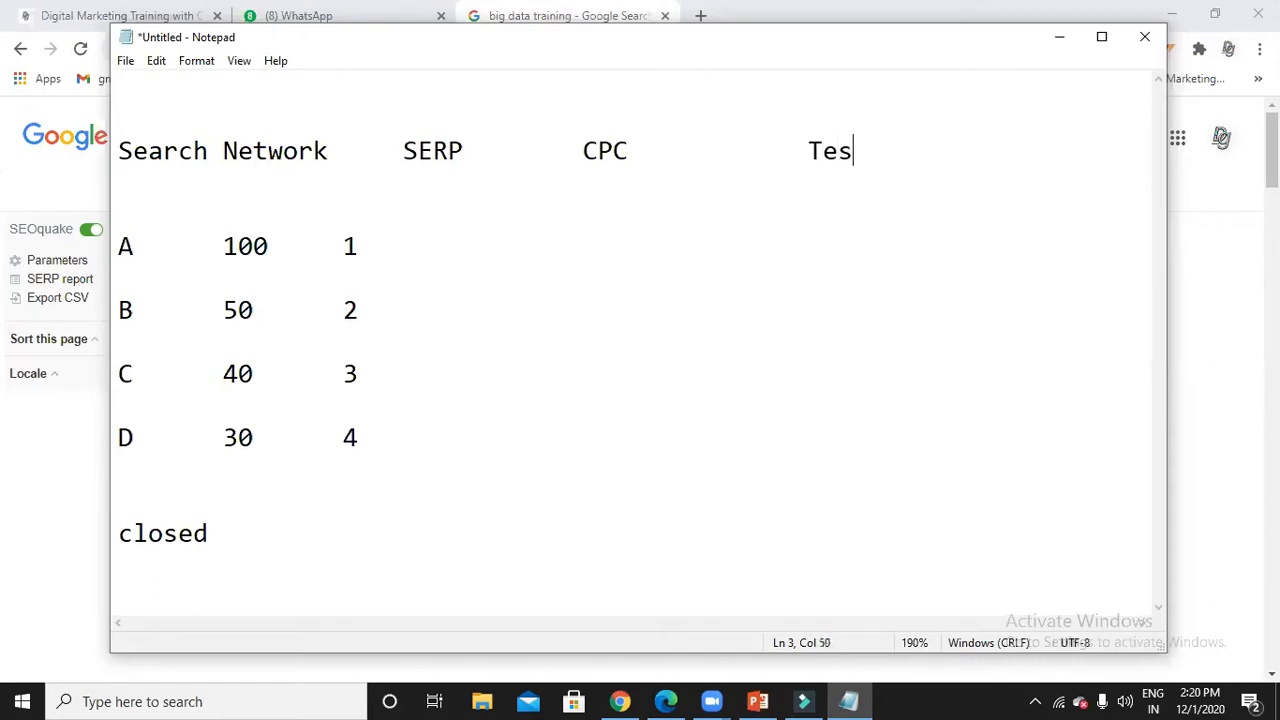
pyautogui.press('BackSpace')
pyautogui.write('xt')
# Below 'closed', list Account, Campaigns, Adgroups, Keywords and Ads on separate lines.
pyautogui.click(451, 568)
pyautogui.press('Return')
pyautogui.press('Return')
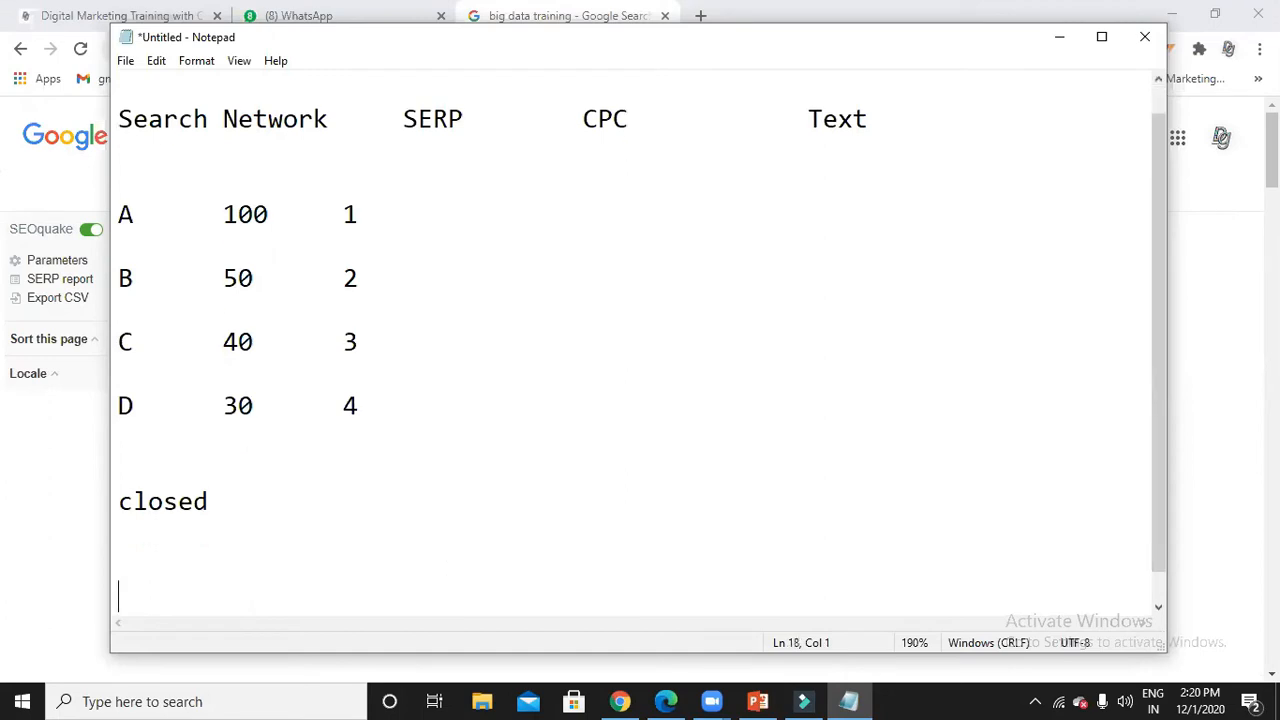
pyautogui.write('Account')
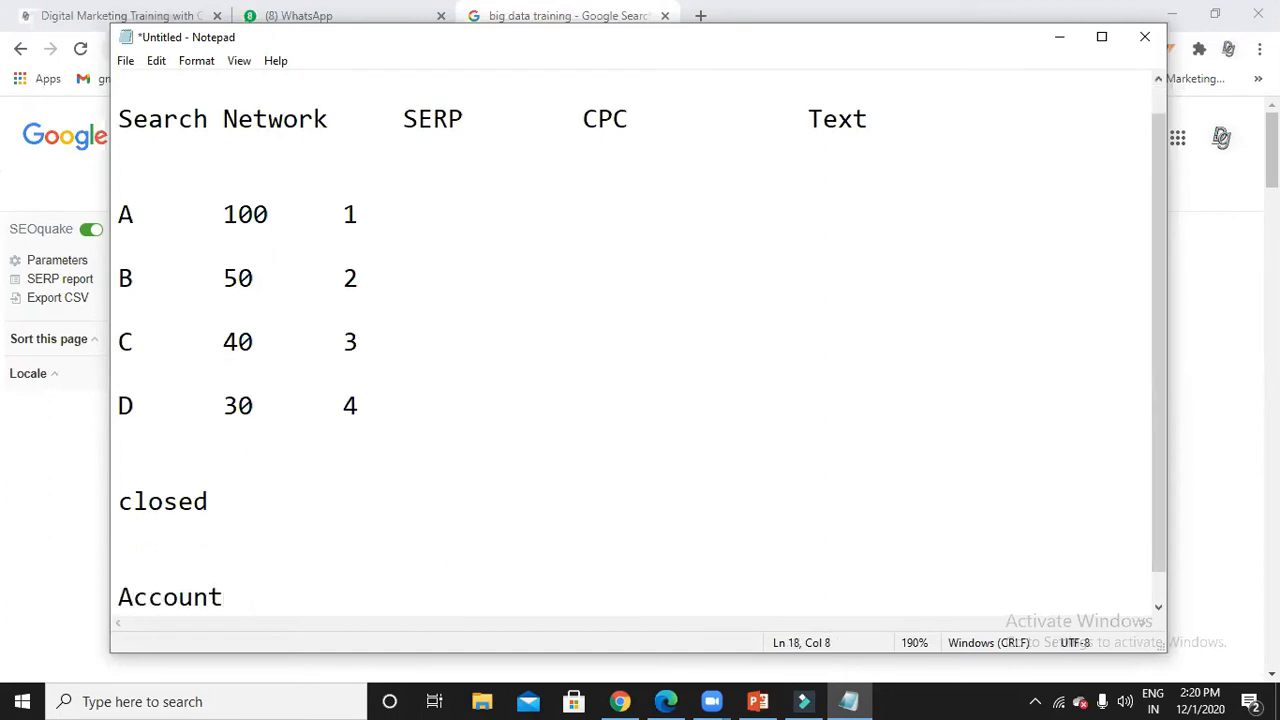
pyautogui.press('Return')
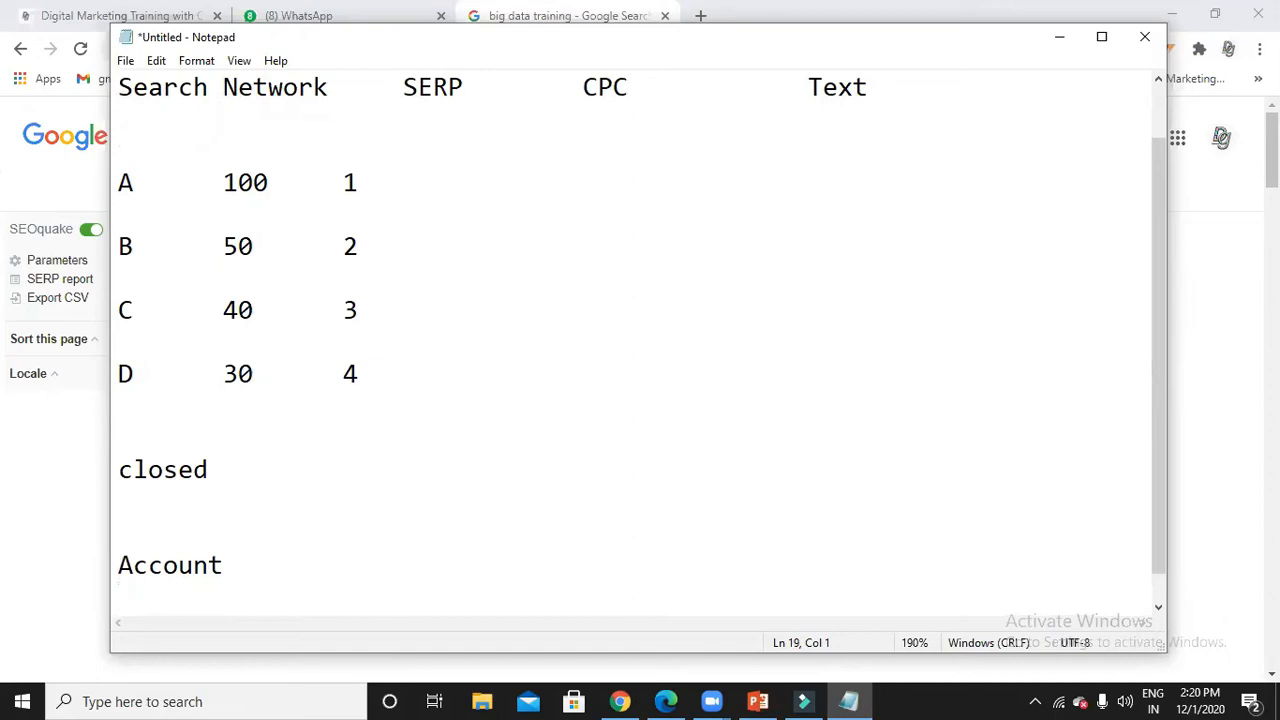
pyautogui.write('Campaigns')
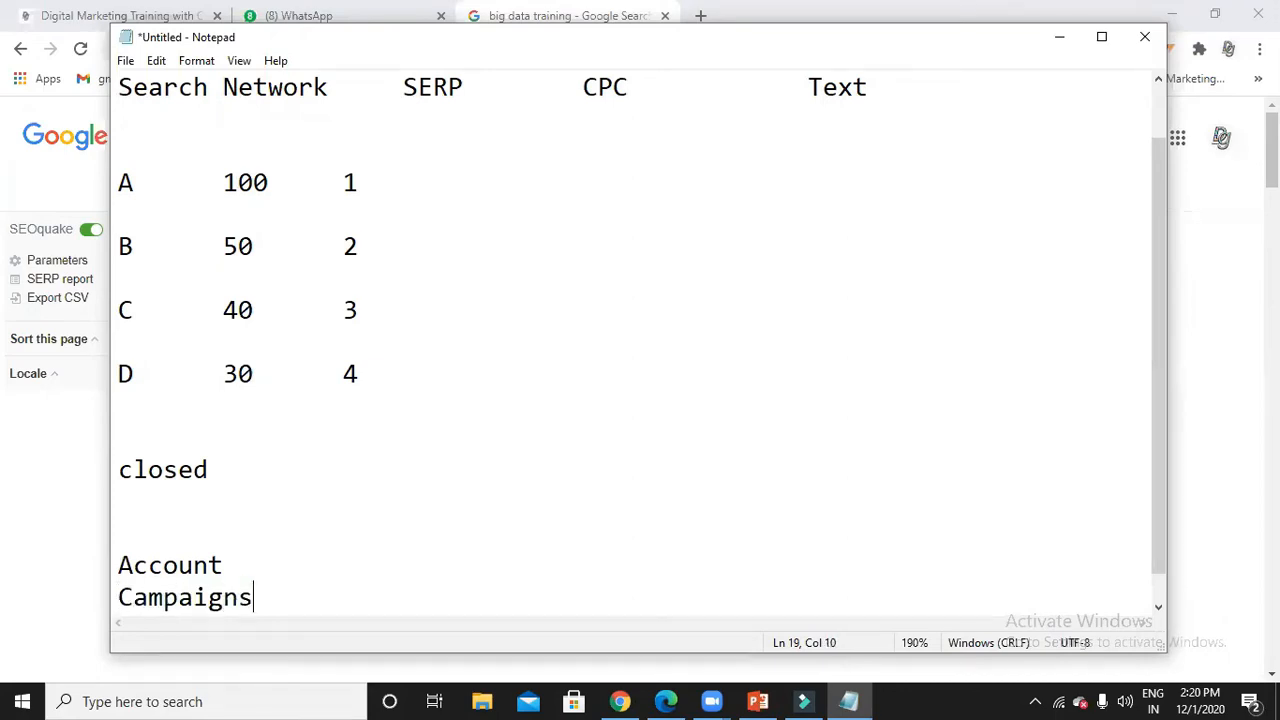
pyautogui.press('Return')
pyautogui.write('Ad')
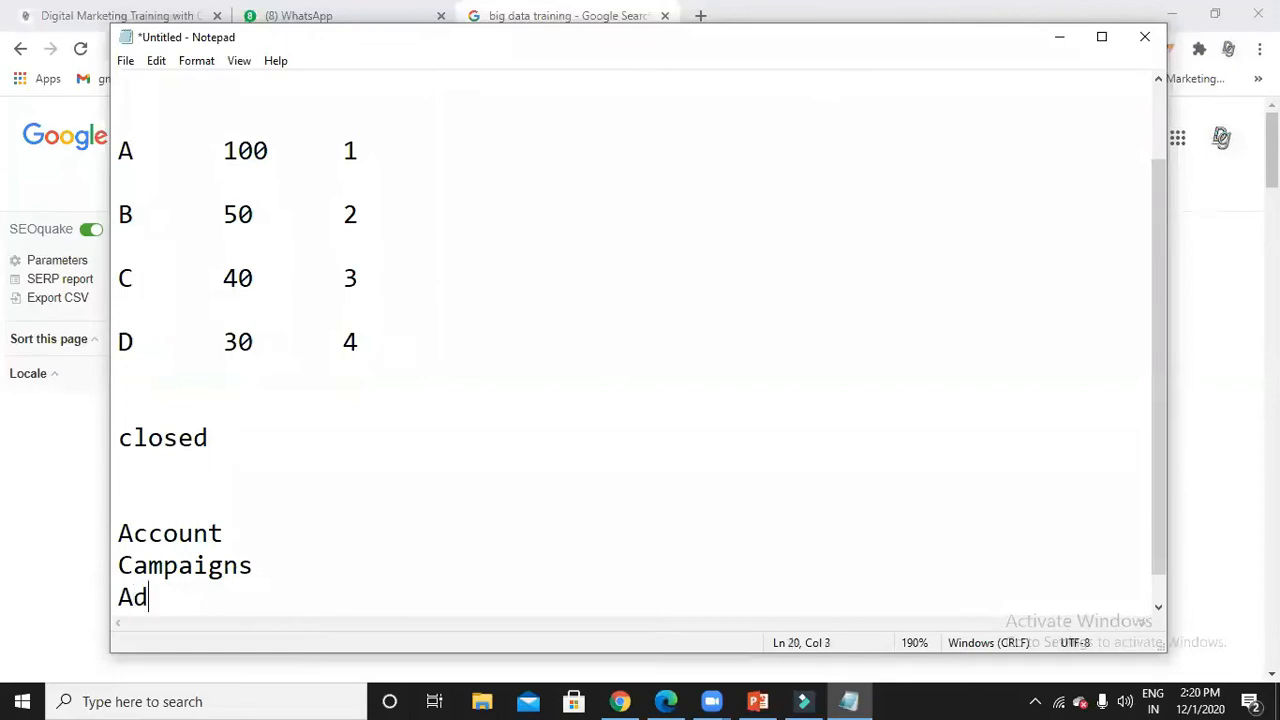
pyautogui.write('groups')
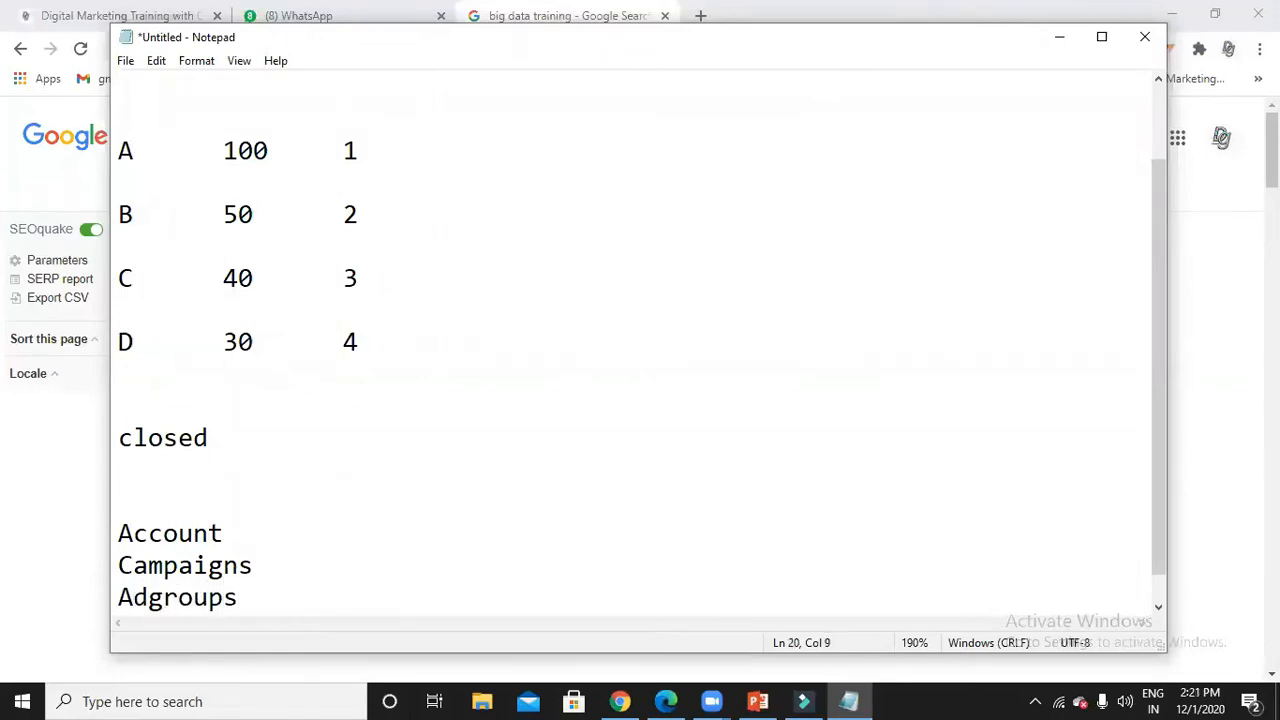
pyautogui.press('Return')
pyautogui.write('K')
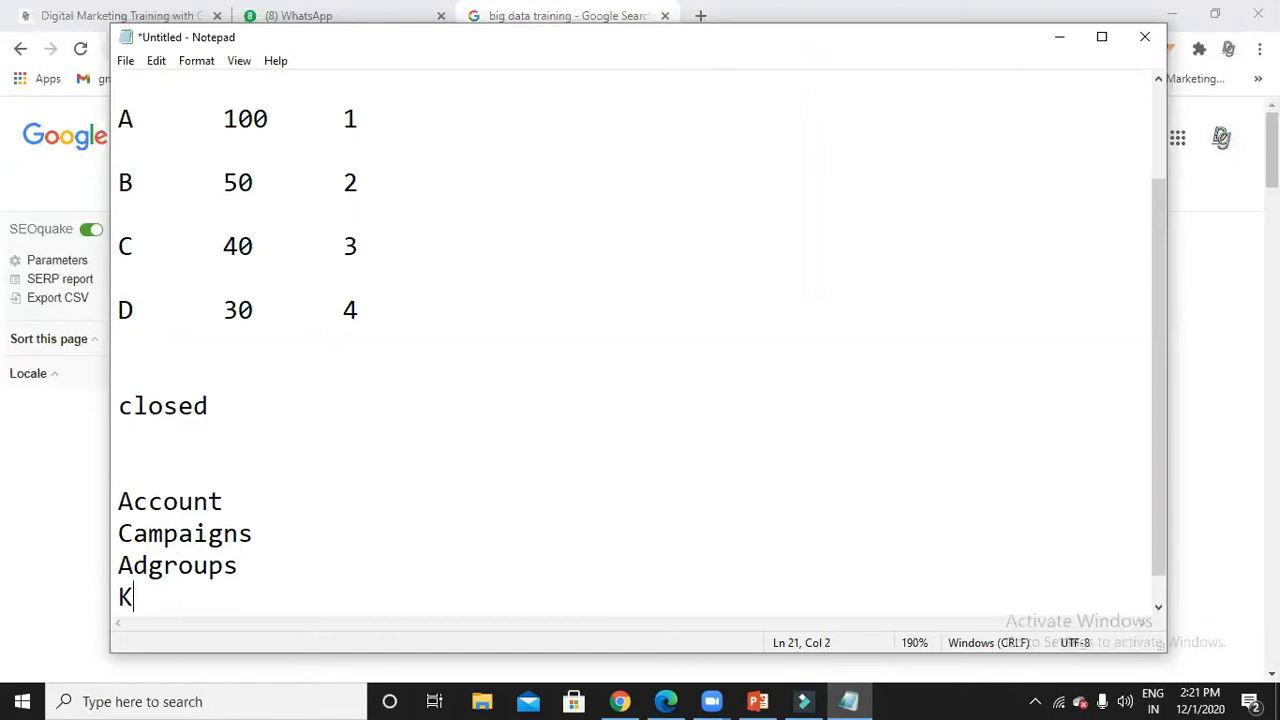
pyautogui.write('eywords')
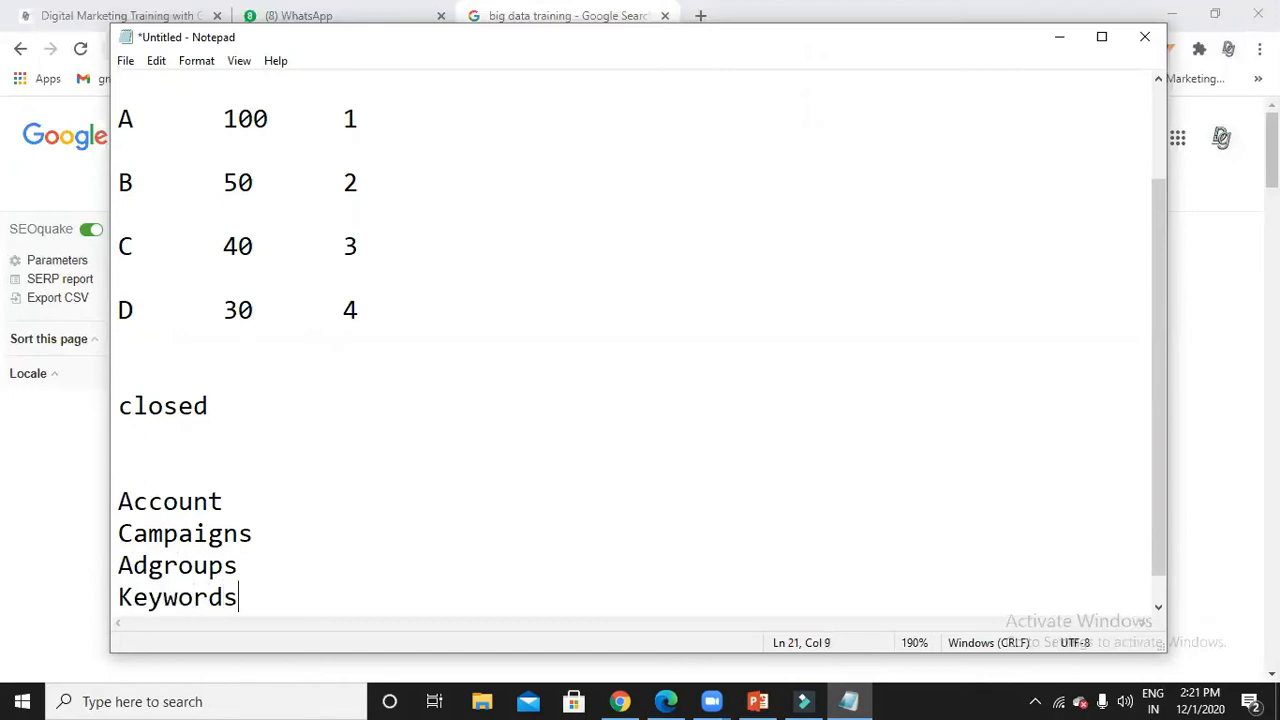
pyautogui.press('Return')
pyautogui.write('Ads')
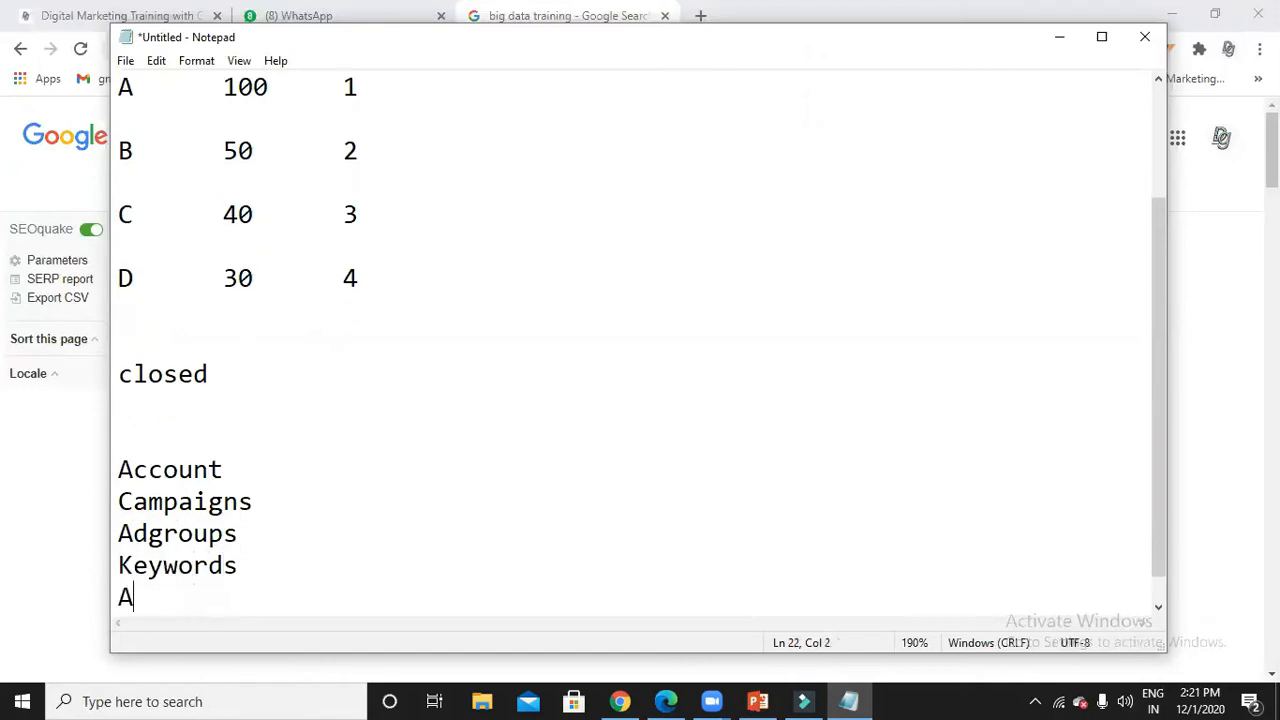
pyautogui.write('n')
pyautogui.press('BackSpace')
pyautogui.press('Return')
pyautogui.press('Return')
pyautogui.press('Return')
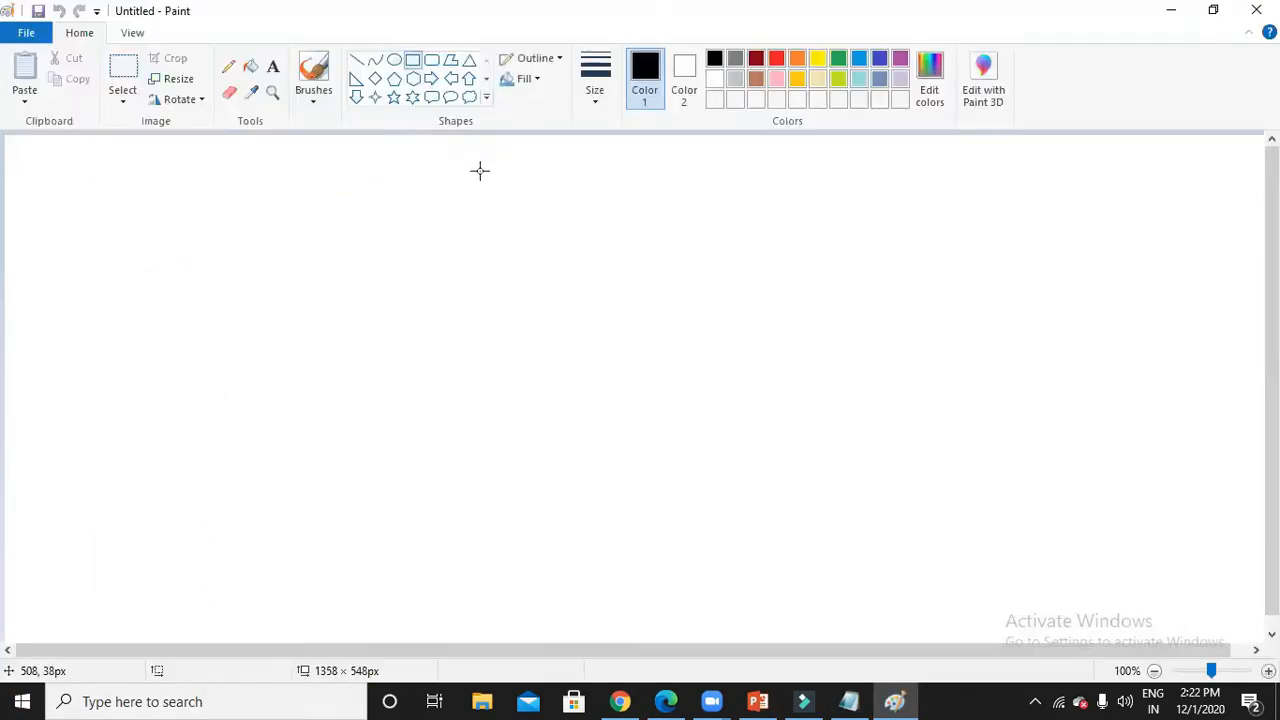
# Draw an 'Account' box at the top centre of the canvas and a box below-left of it.
pyautogui.moveTo(491, 159); pyautogui.dragTo(672, 240)
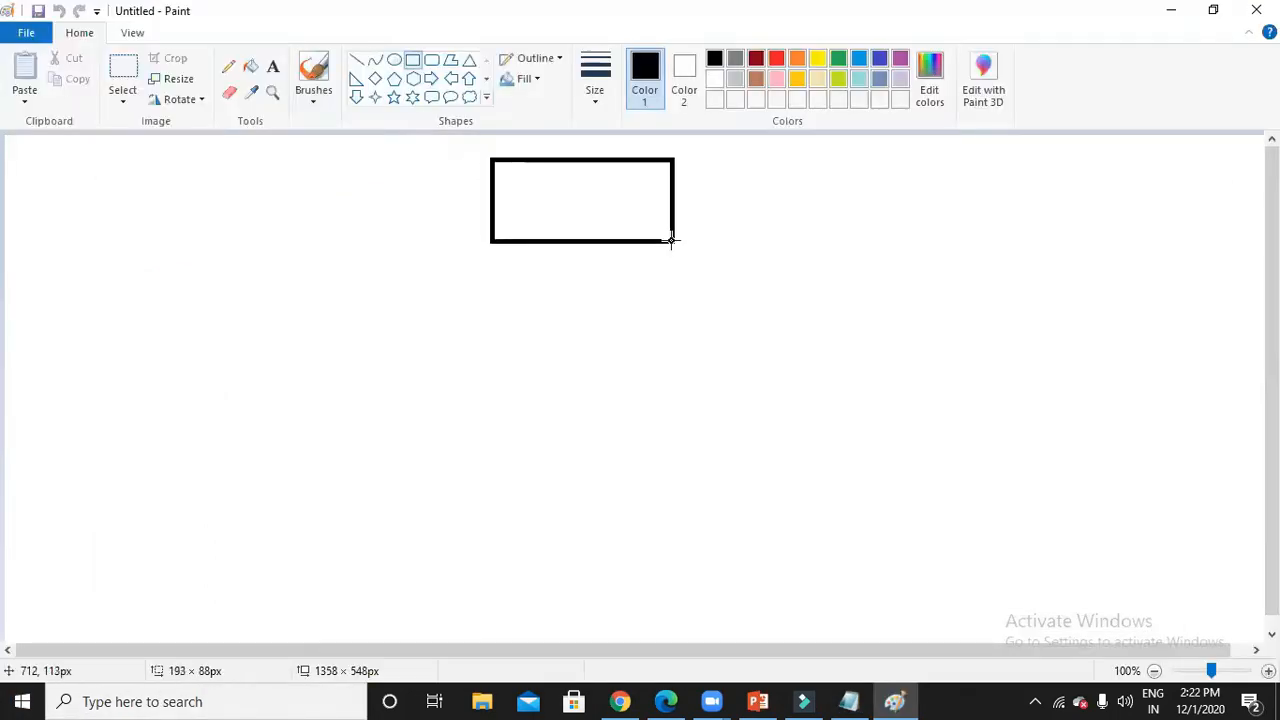
pyautogui.click(273, 66)
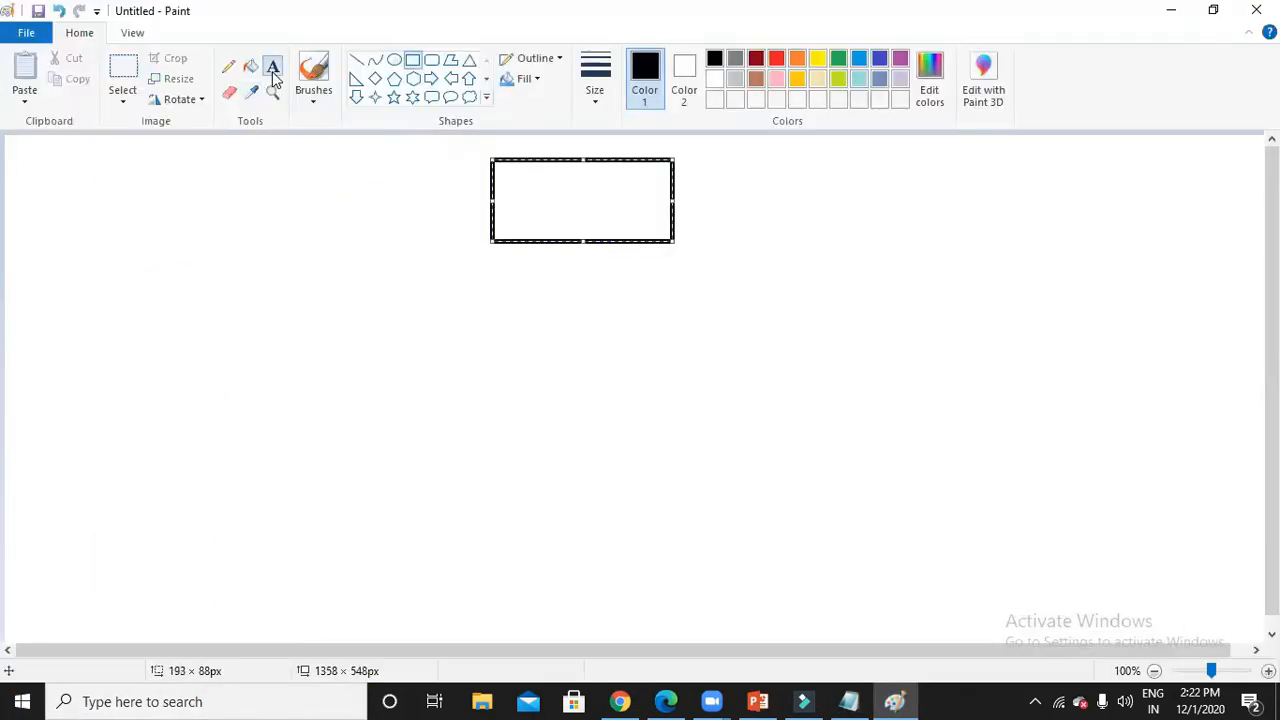
pyautogui.click(500, 204)
pyautogui.write('Account')
pyautogui.click(435, 264)
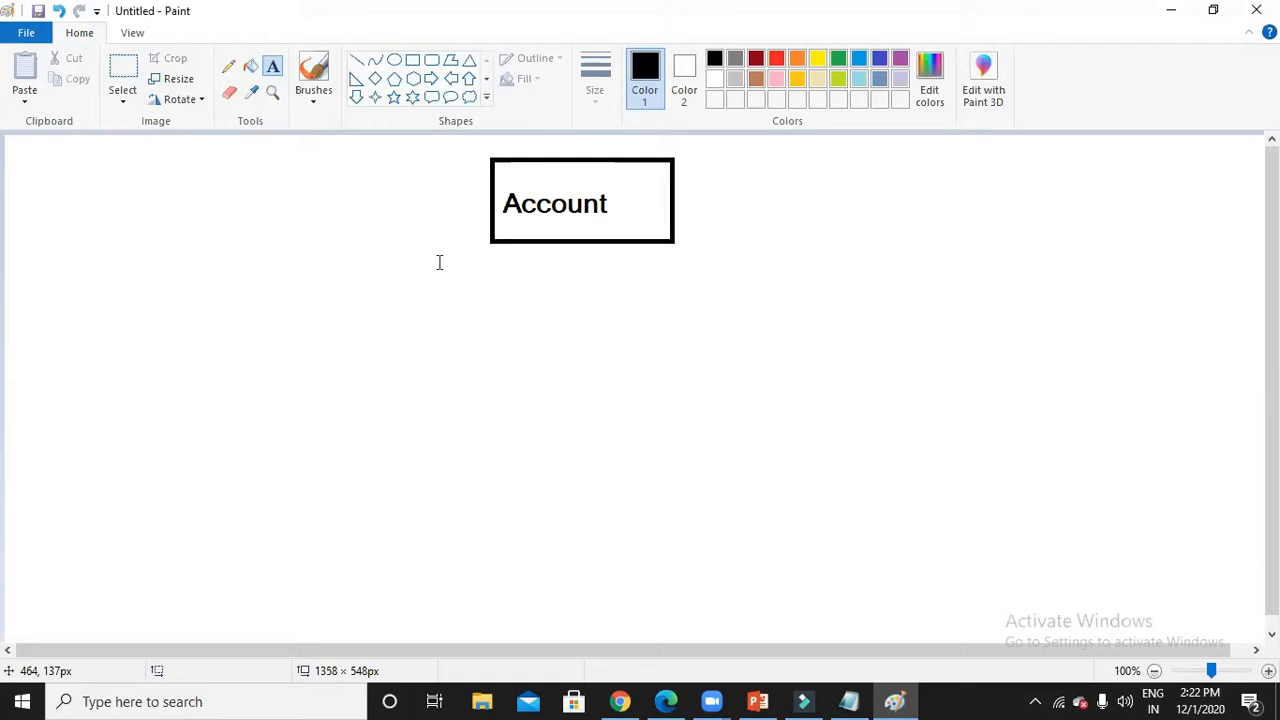
pyautogui.click(412, 60)
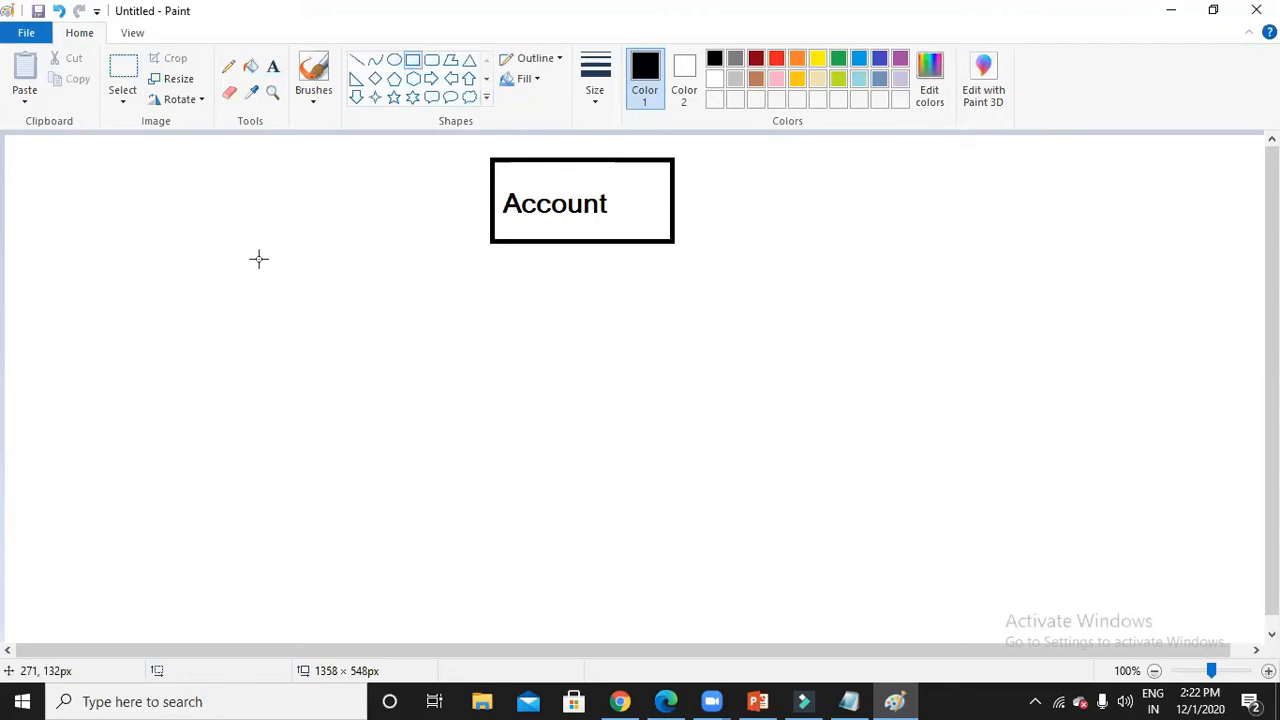
pyautogui.moveTo(258, 259); pyautogui.dragTo(407, 345)
# Add a right box under Account, label the pair 'Hyderabad' and 'banglore', and start a lower row.
pyautogui.click(697, 268)
pyautogui.moveTo(697, 268); pyautogui.dragTo(836, 350)
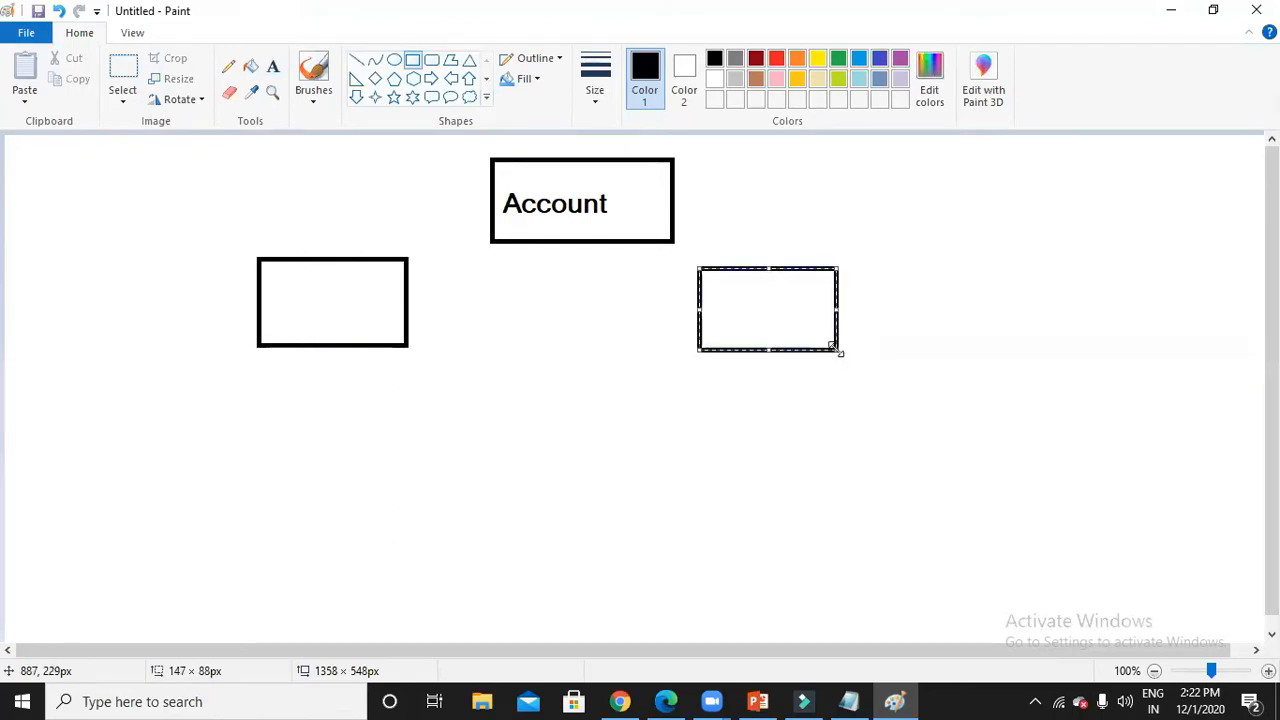
pyautogui.click(818, 234)
pyautogui.click(273, 67)
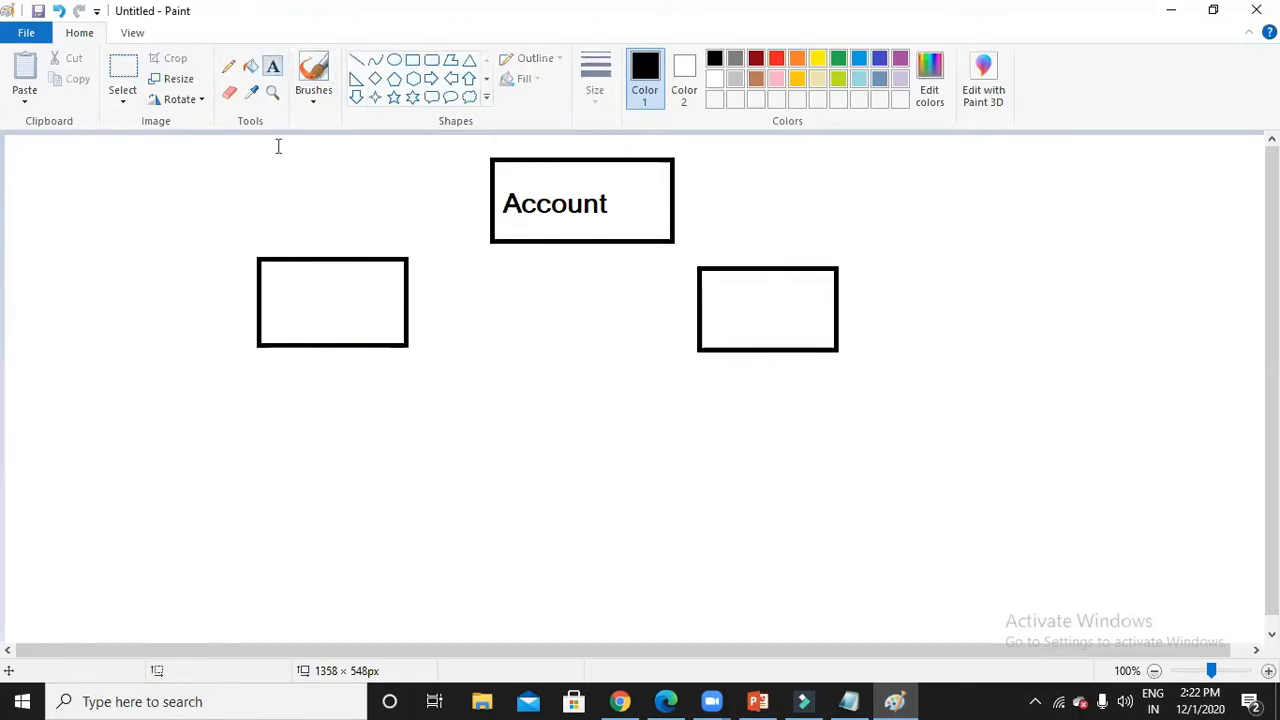
pyautogui.click(270, 300)
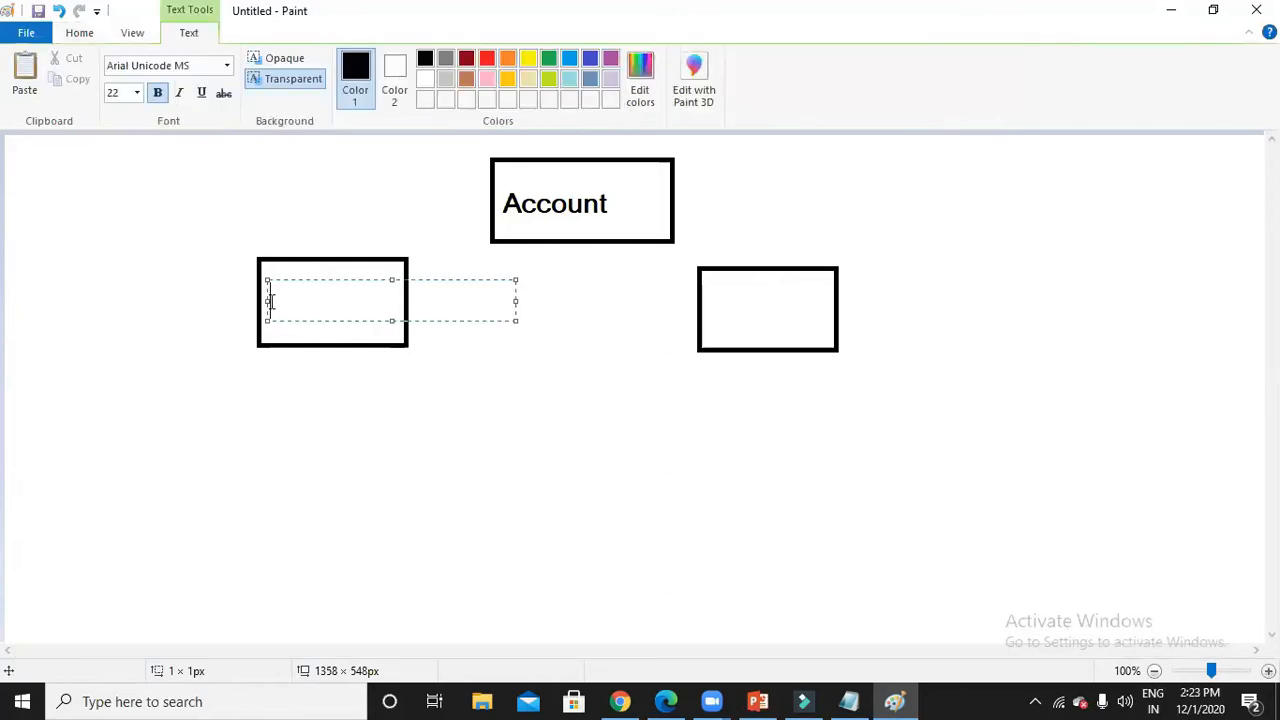
pyautogui.write('Hyderabad')
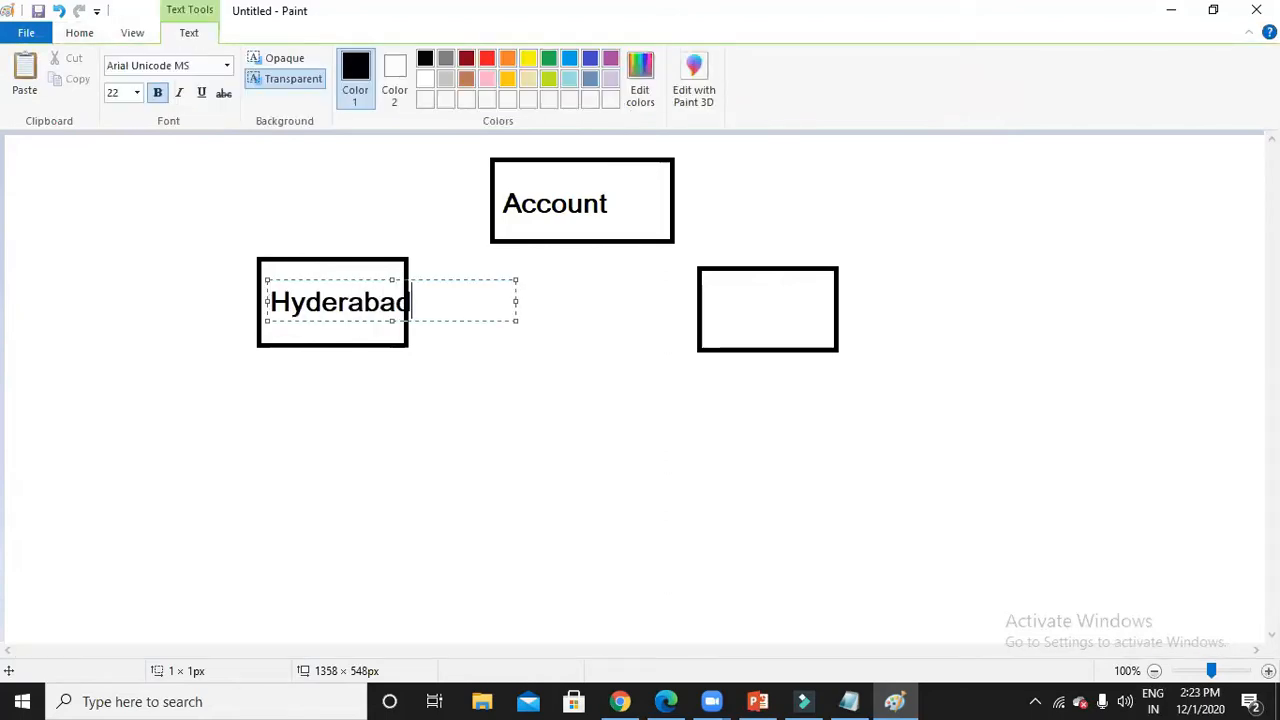
pyautogui.click(703, 306)
pyautogui.click(705, 307)
pyautogui.write('bang')
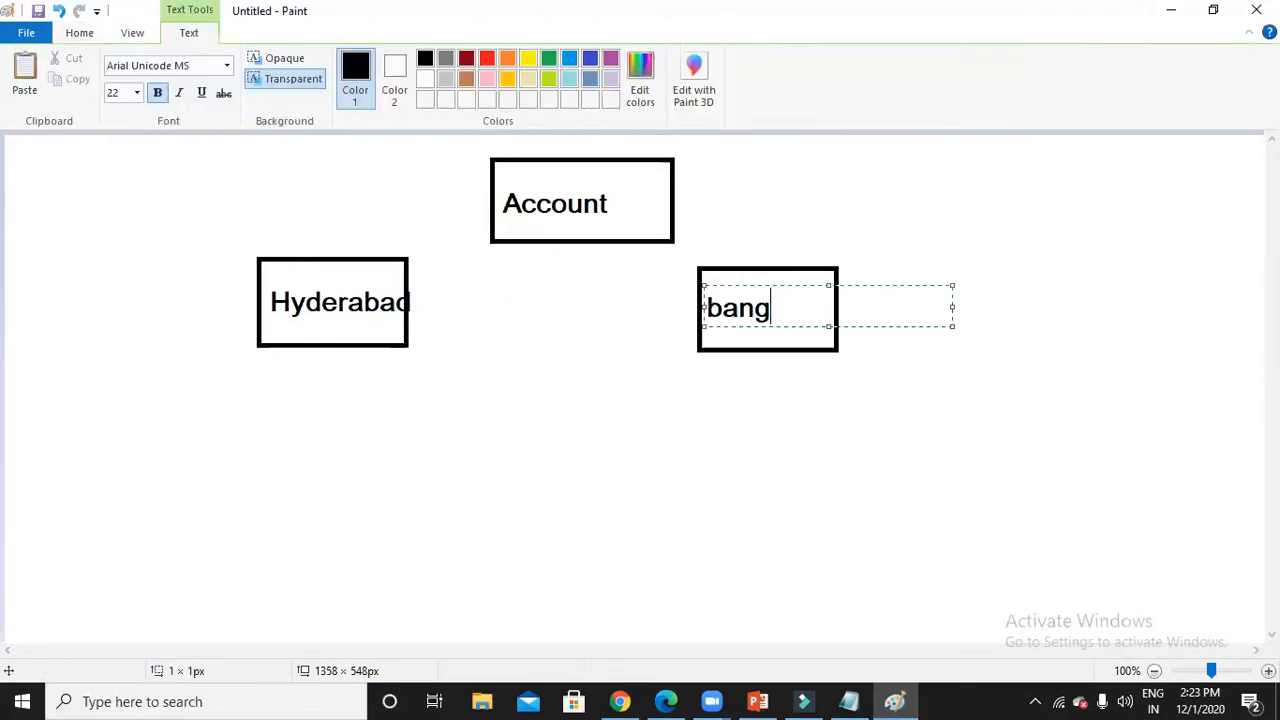
pyautogui.write('lore')
pyautogui.click(657, 470)
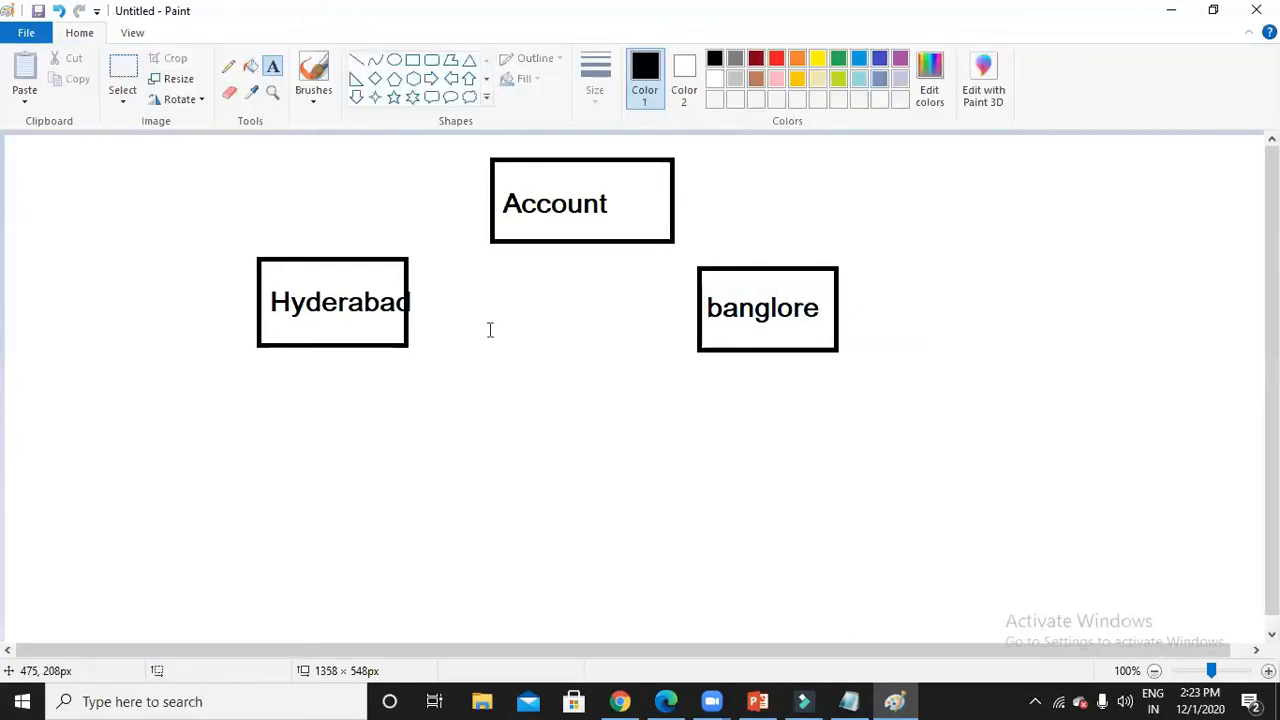
pyautogui.click(412, 62)
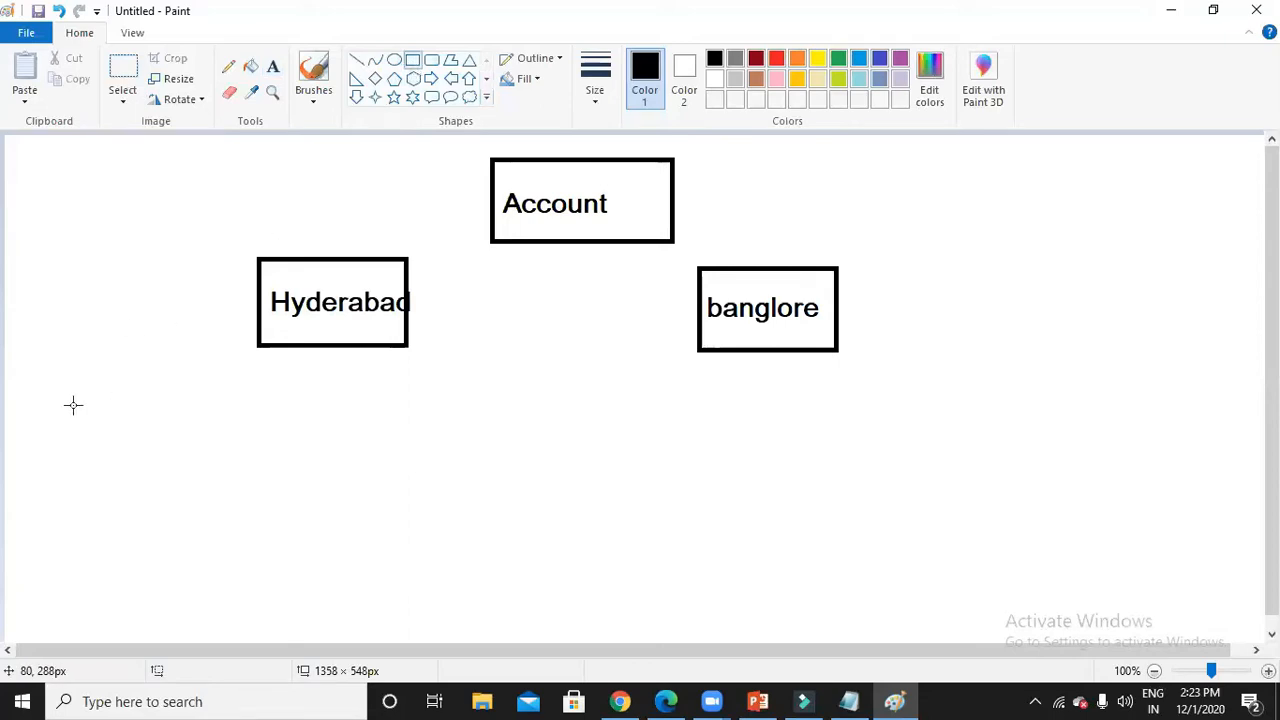
pyautogui.moveTo(62, 388); pyautogui.dragTo(204, 470)
# Draw three more boxes to complete a row of four beneath Hyderabad and banglore.
pyautogui.moveTo(318, 394); pyautogui.dragTo(454, 464)
pyautogui.moveTo(620, 394); pyautogui.dragTo(768, 470)
pyautogui.moveTo(843, 399); pyautogui.dragTo(983, 466)
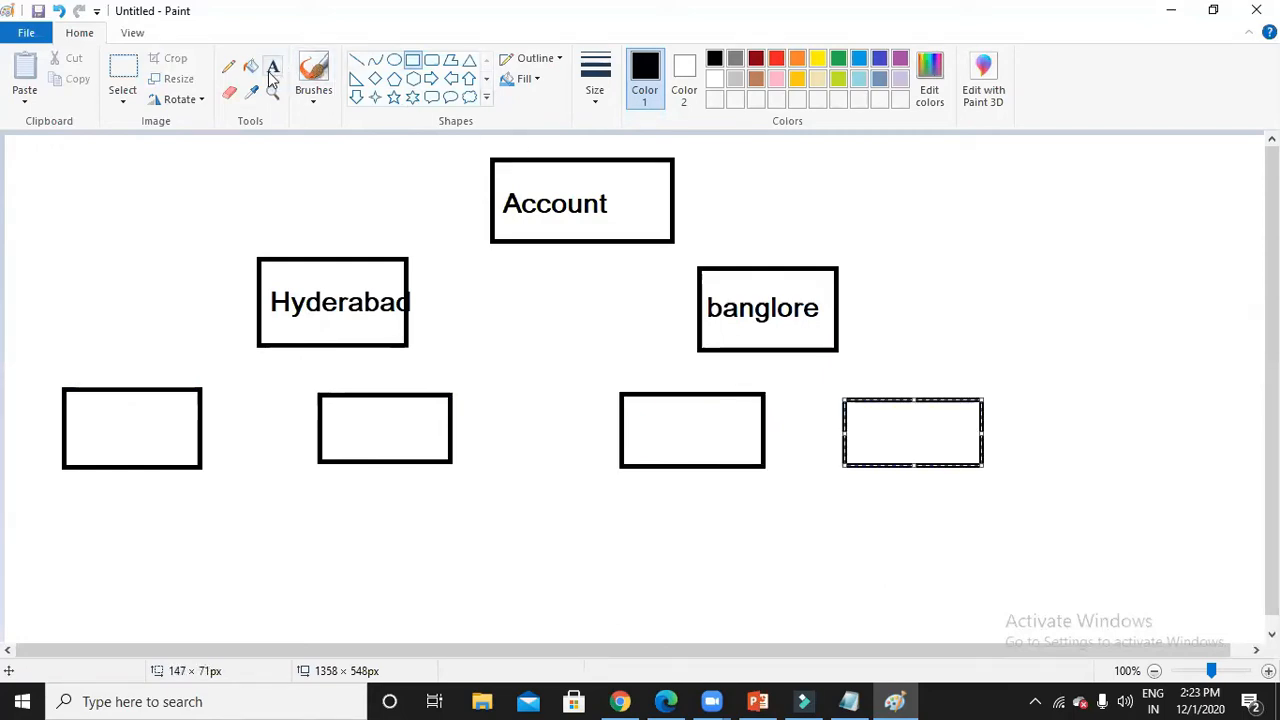
# Label the four lower boxes 'SEO', 'smo', 'seo' and 'smo' from left to right.
pyautogui.click(272, 66)
pyautogui.click(72, 425)
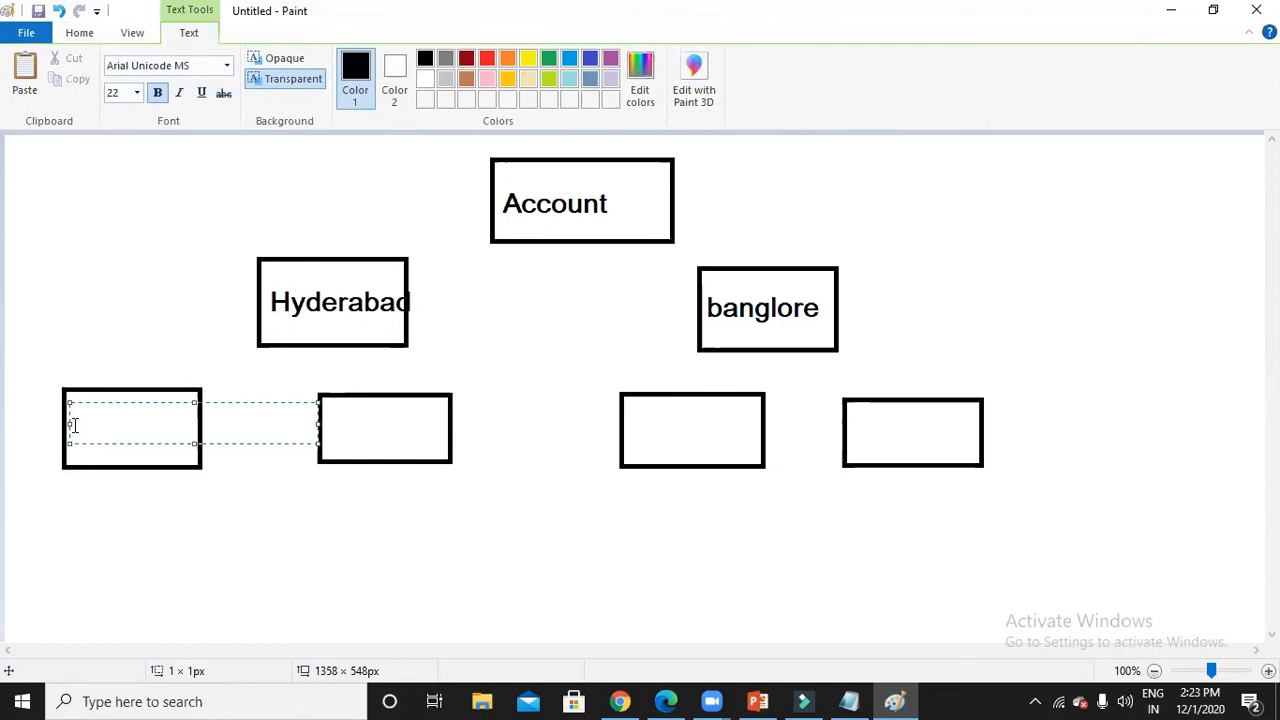
pyautogui.write('SEO')
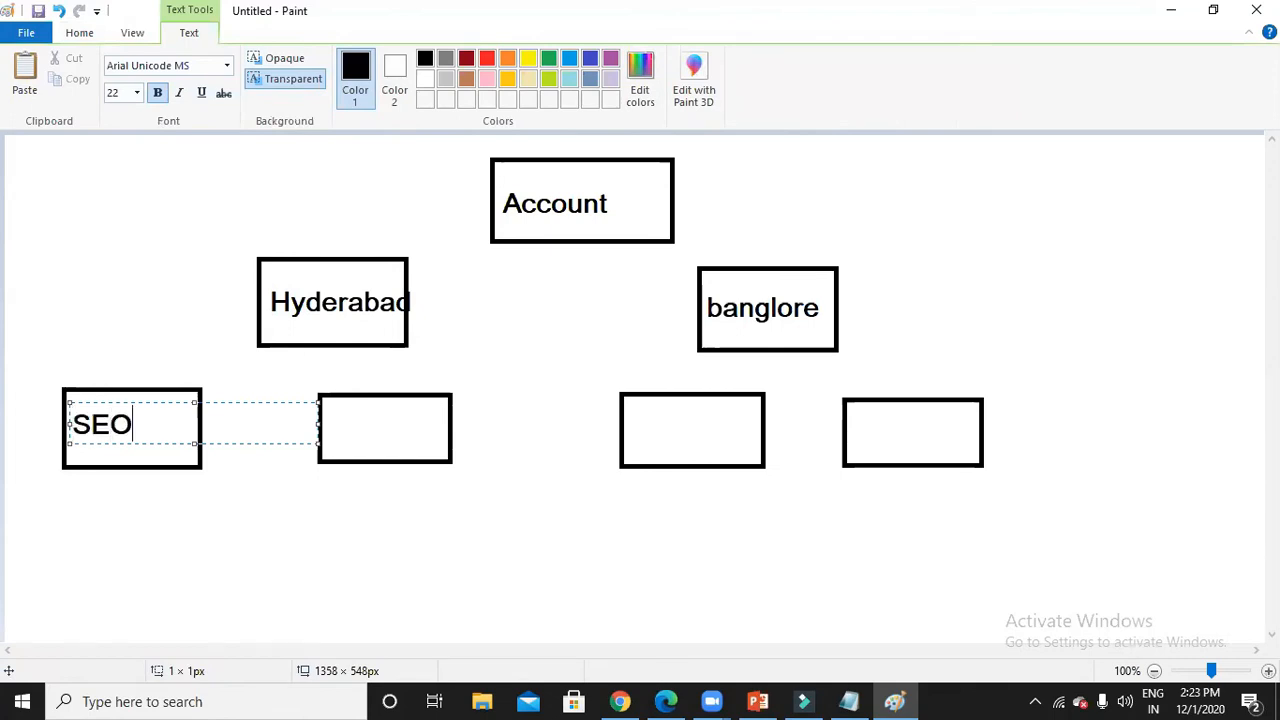
pyautogui.click(323, 434)
pyautogui.click(323, 434)
pyautogui.write('smo')
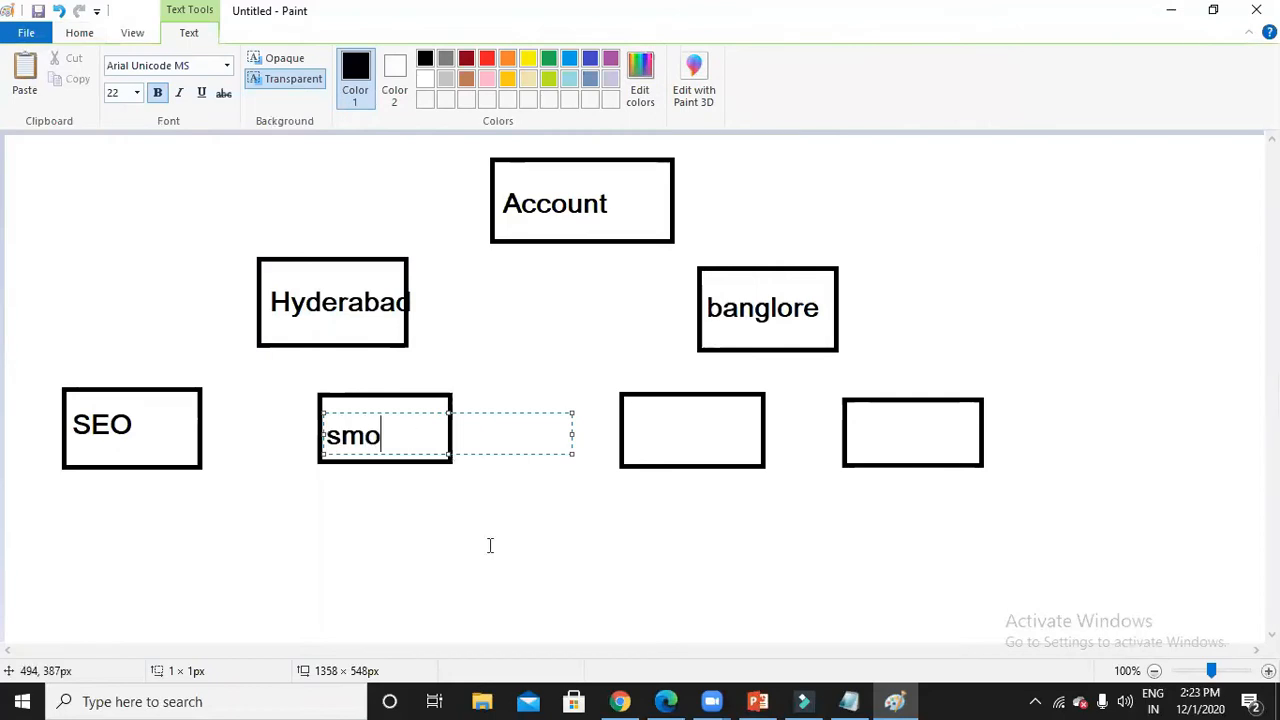
pyautogui.click(617, 450)
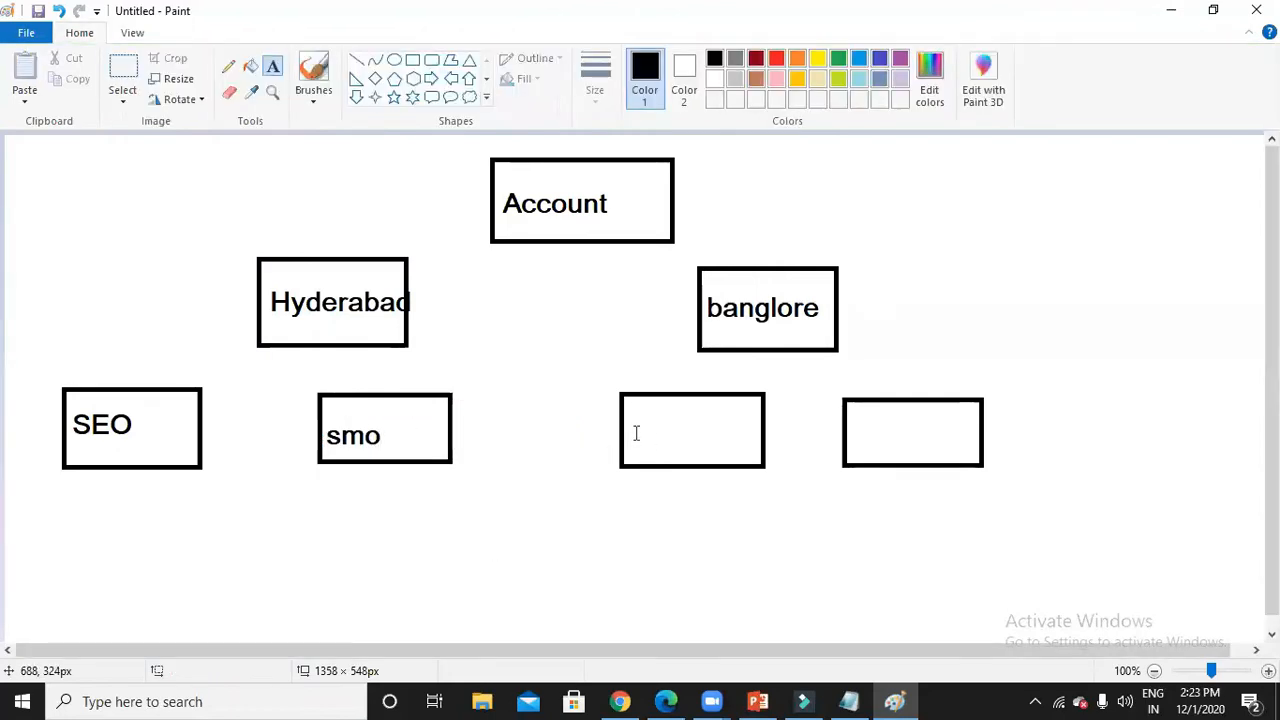
pyautogui.click(630, 432)
pyautogui.write('seo')
pyautogui.click(821, 478)
pyautogui.click(853, 434)
pyautogui.write('smo')
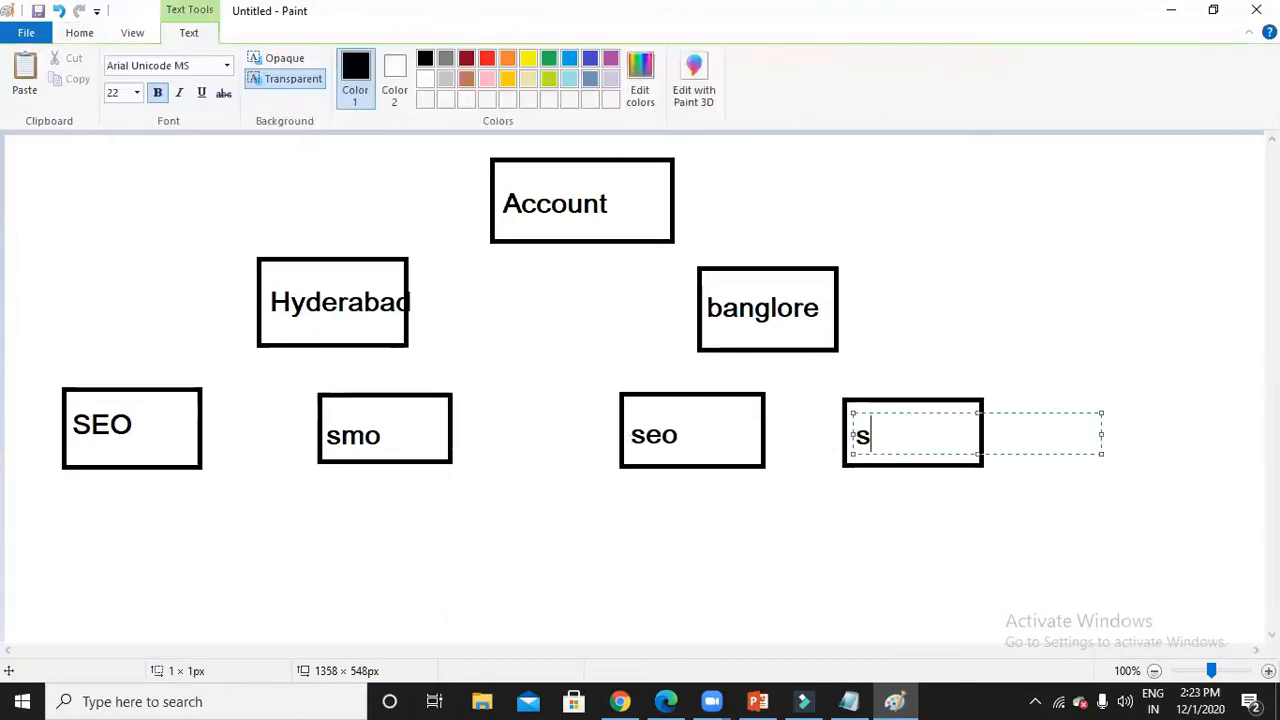
pyautogui.click(563, 487)
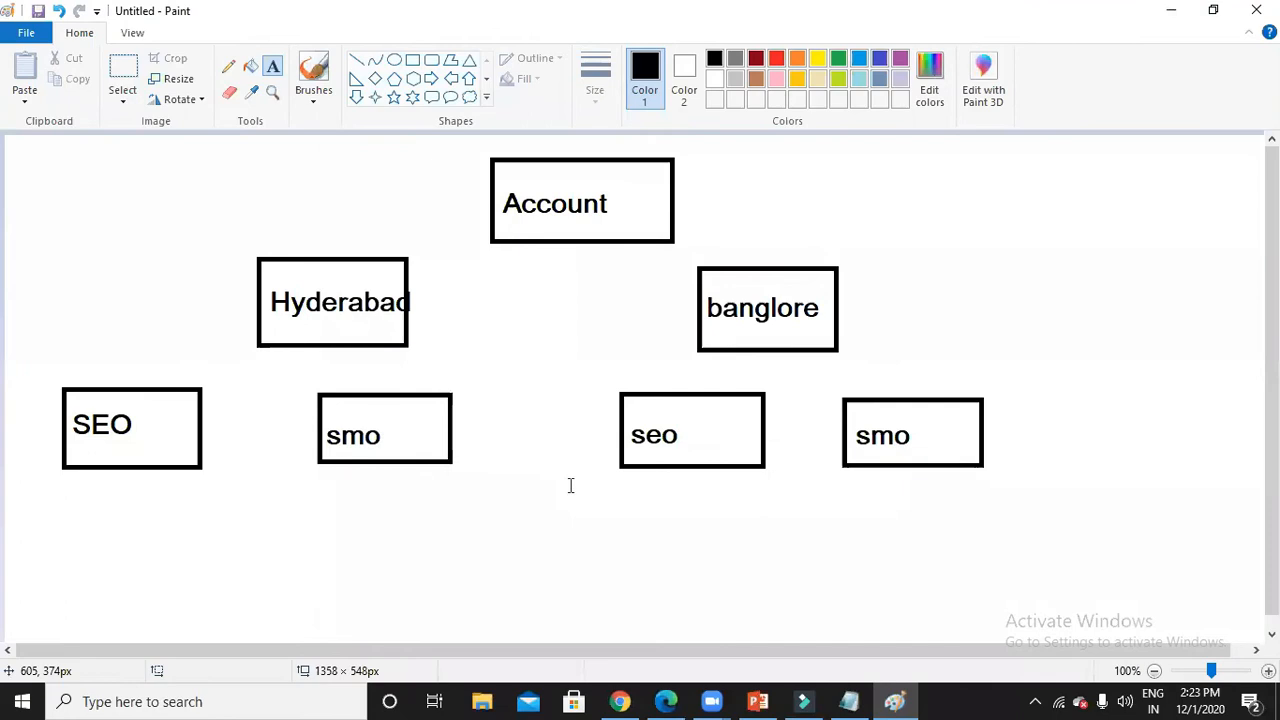
pyautogui.click(413, 62)
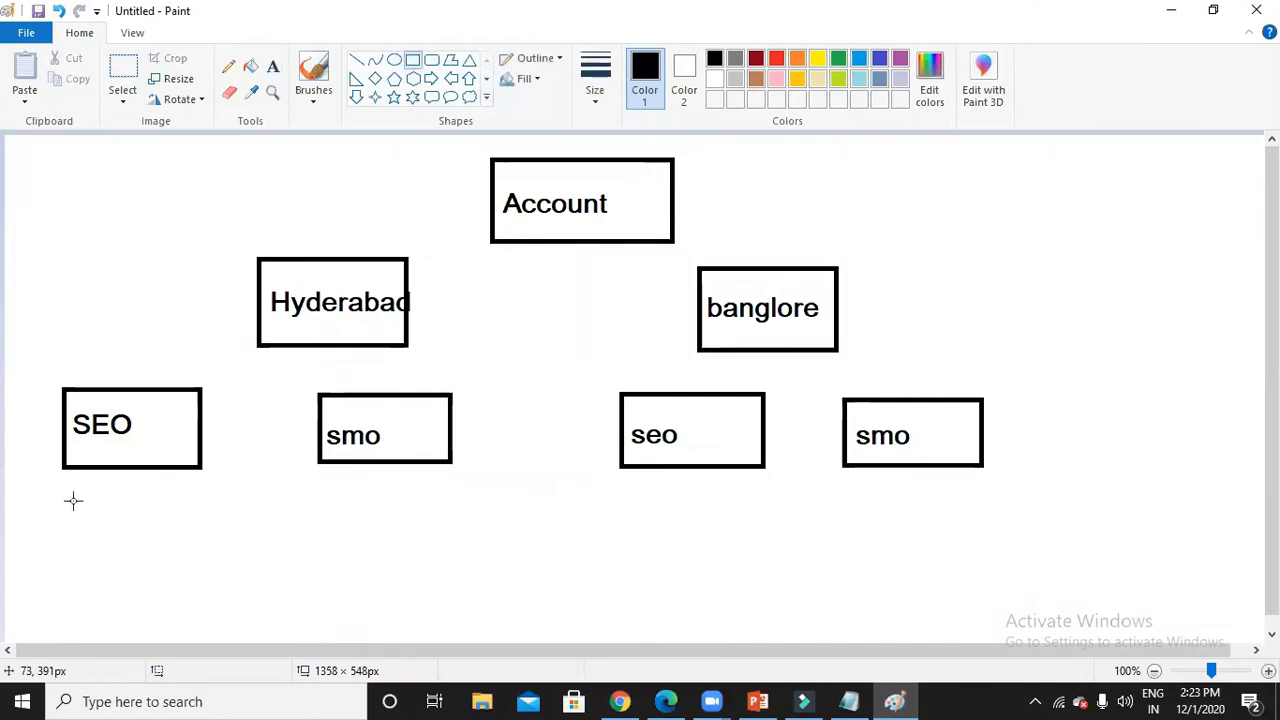
# Draw four empty boxes beneath the SEO, smo, seo and smo boxes.
pyautogui.moveTo(60, 487); pyautogui.dragTo(204, 589)
pyautogui.moveTo(311, 497); pyautogui.dragTo(451, 584)
pyautogui.moveTo(623, 497); pyautogui.dragTo(763, 590)
pyautogui.click(841, 503)
pyautogui.moveTo(841, 503); pyautogui.dragTo(986, 588)
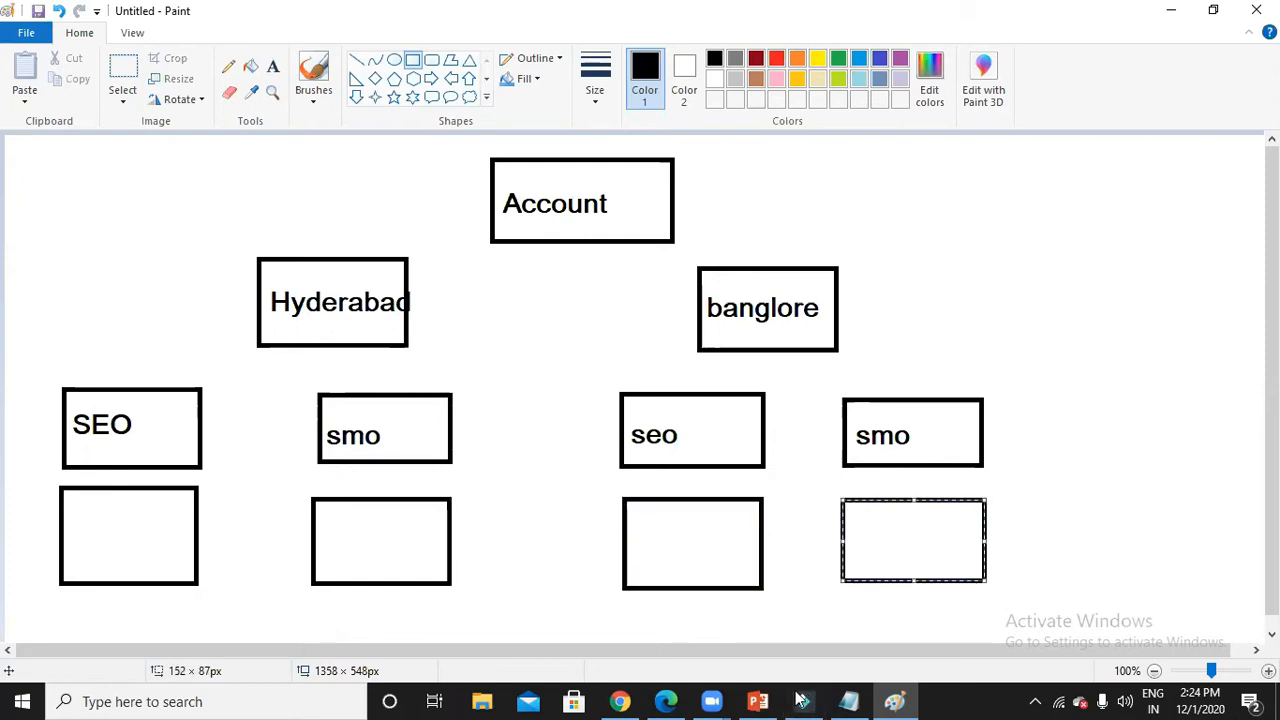
# Set the text size to 11 and type 'seo training in hyderabad' in the box below SEO.
pyautogui.click(273, 68)
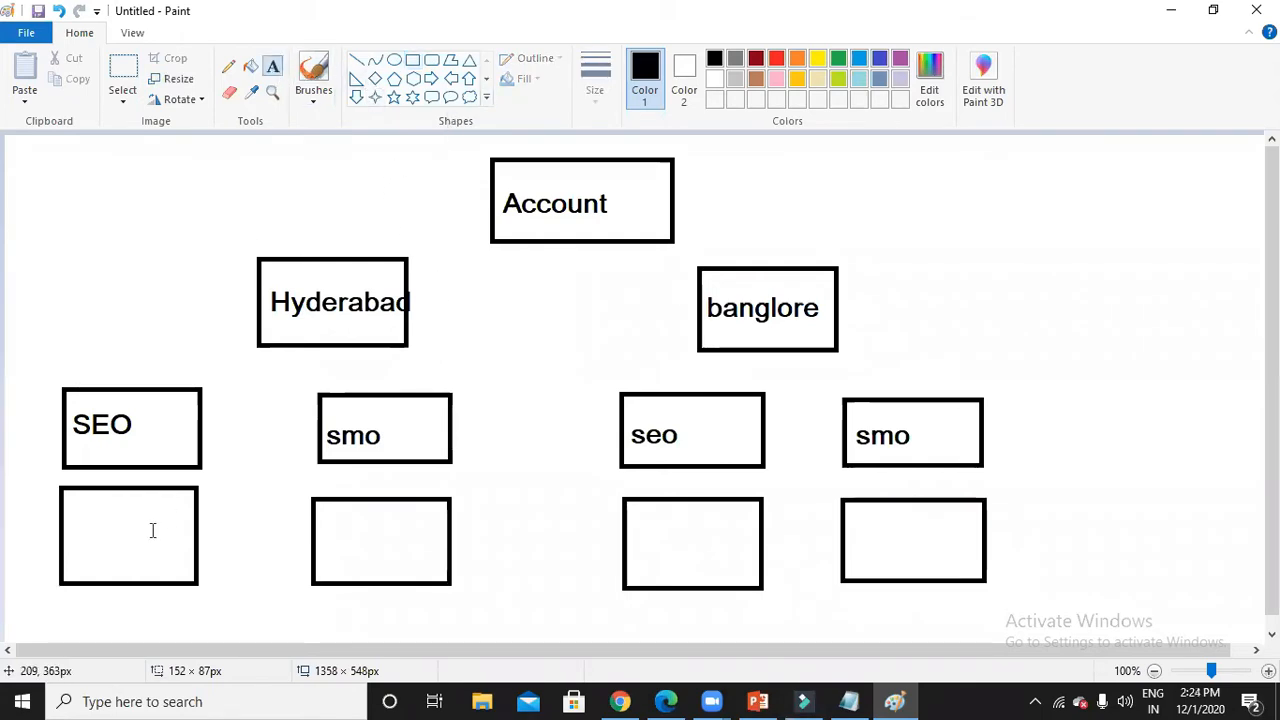
pyautogui.click(72, 503)
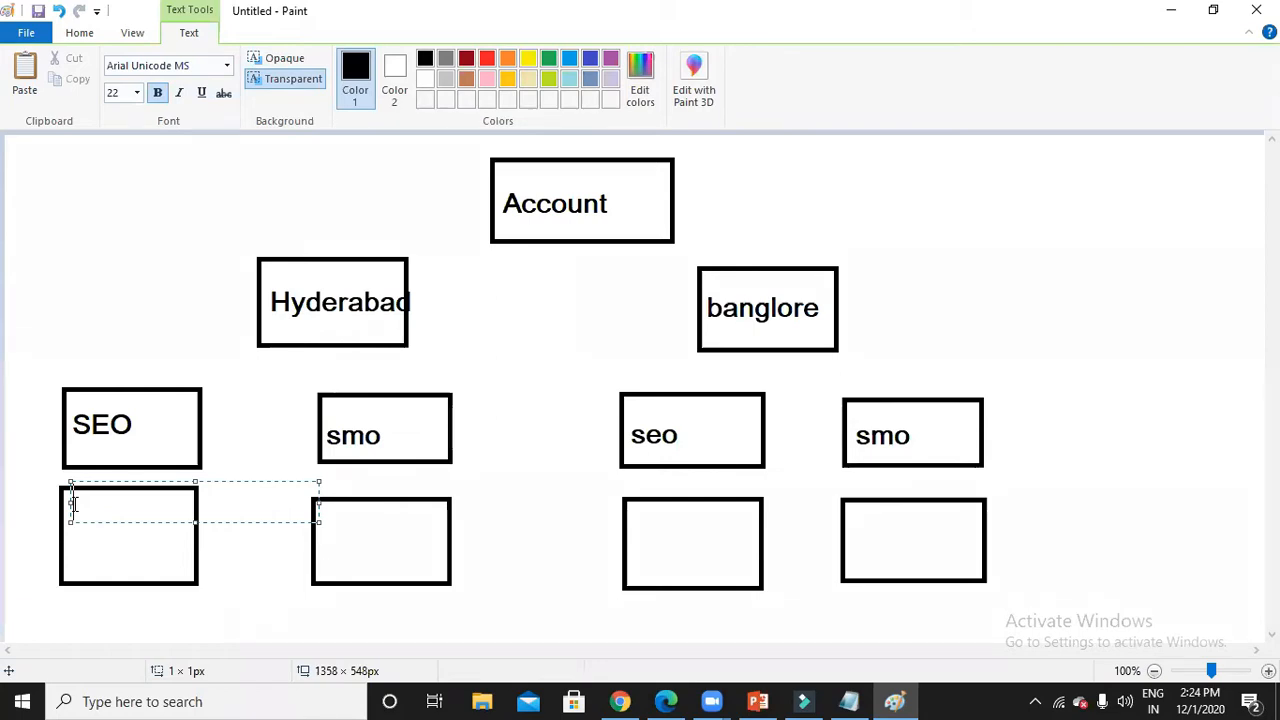
pyautogui.click(135, 93)
pyautogui.click(114, 159)
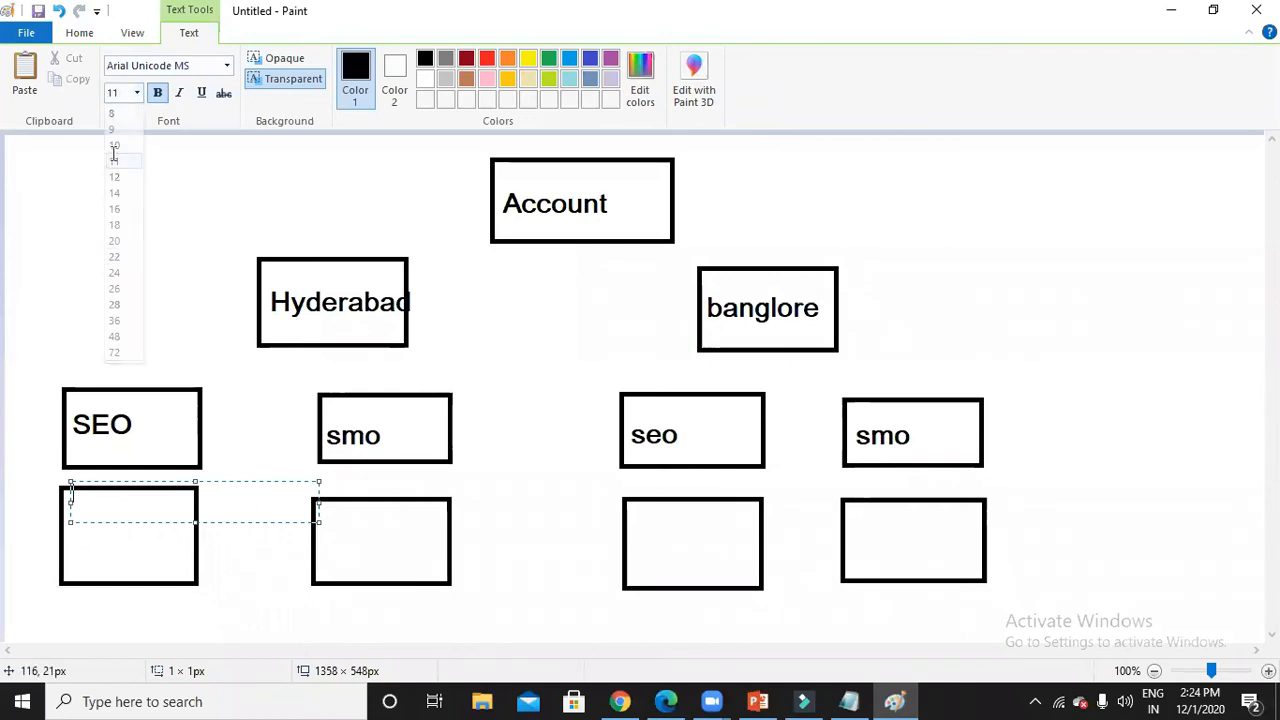
pyautogui.click(151, 223)
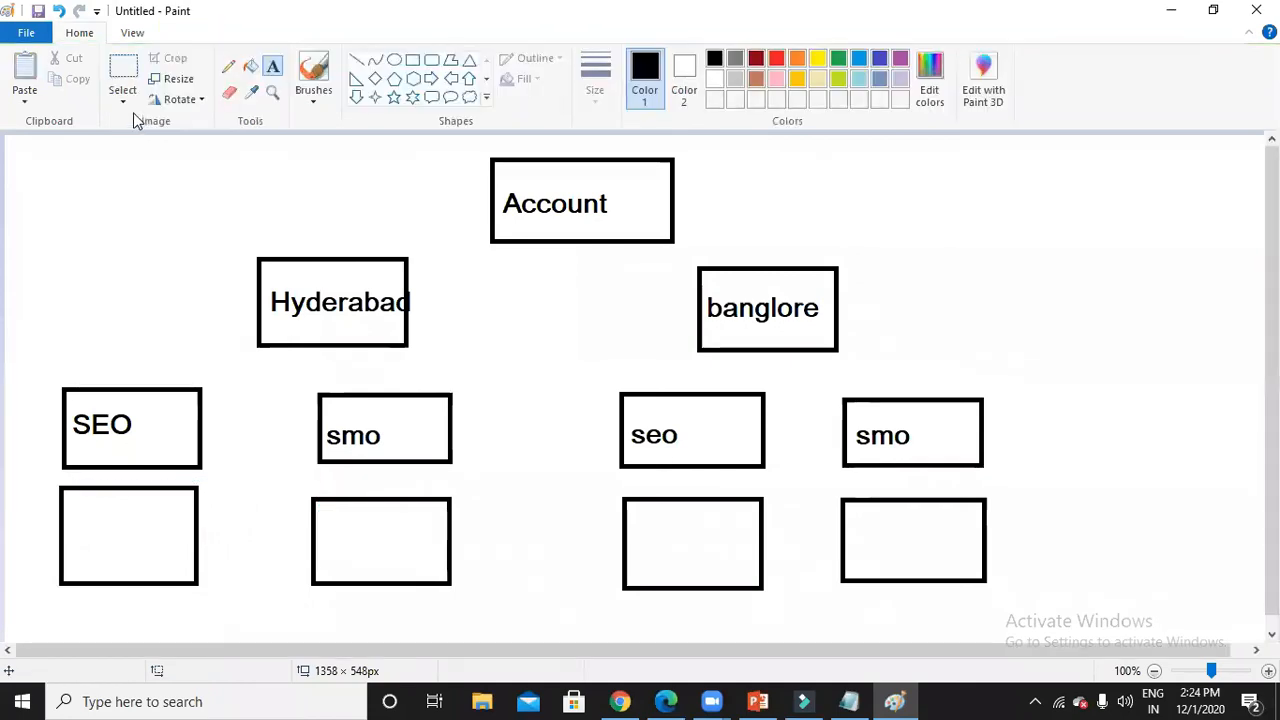
pyautogui.click(60, 492)
pyautogui.write('seo training in hyderabad')
# Add a second line, 'seo tutorial in hyderabad', in the box under SEO.
pyautogui.press('Return')
pyautogui.write('seo tutorial in hyderabad')
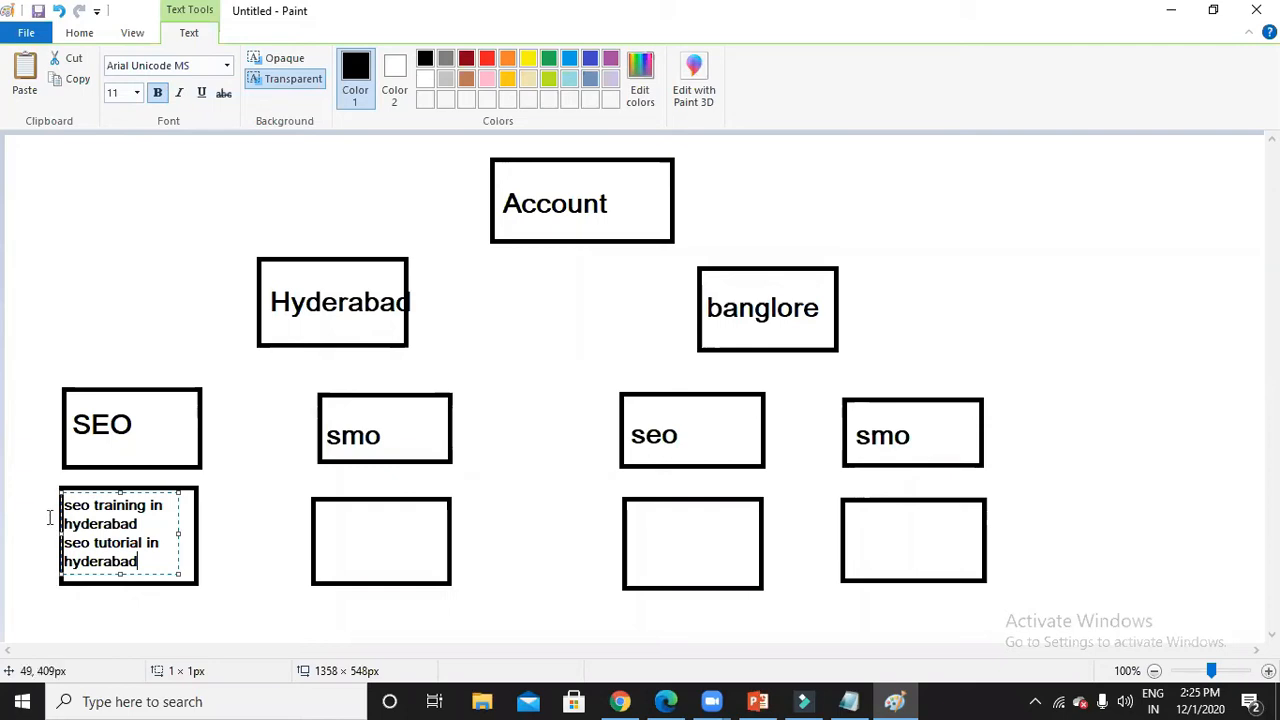
# Type 'smo training in hyderabad' and 'smo tutorial in Hyderabad' on two lines in the box under smo.
pyautogui.click(321, 525)
pyautogui.click(320, 512)
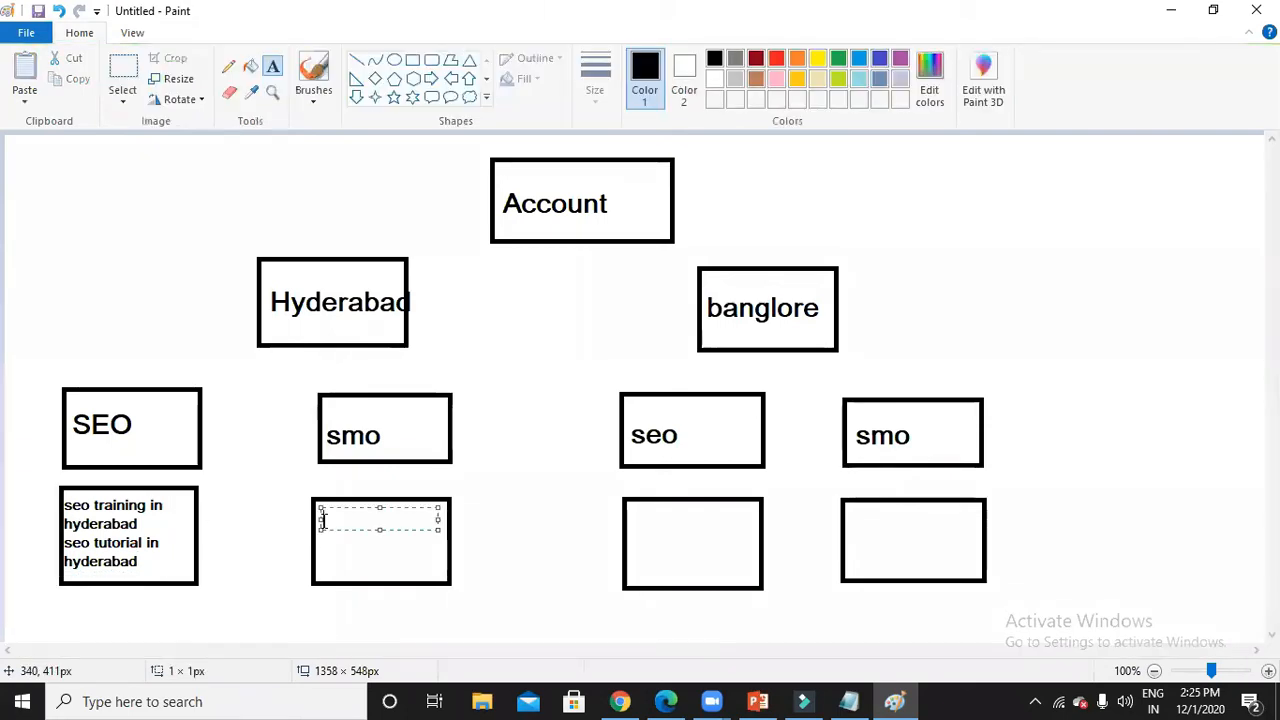
pyautogui.write('smo ')
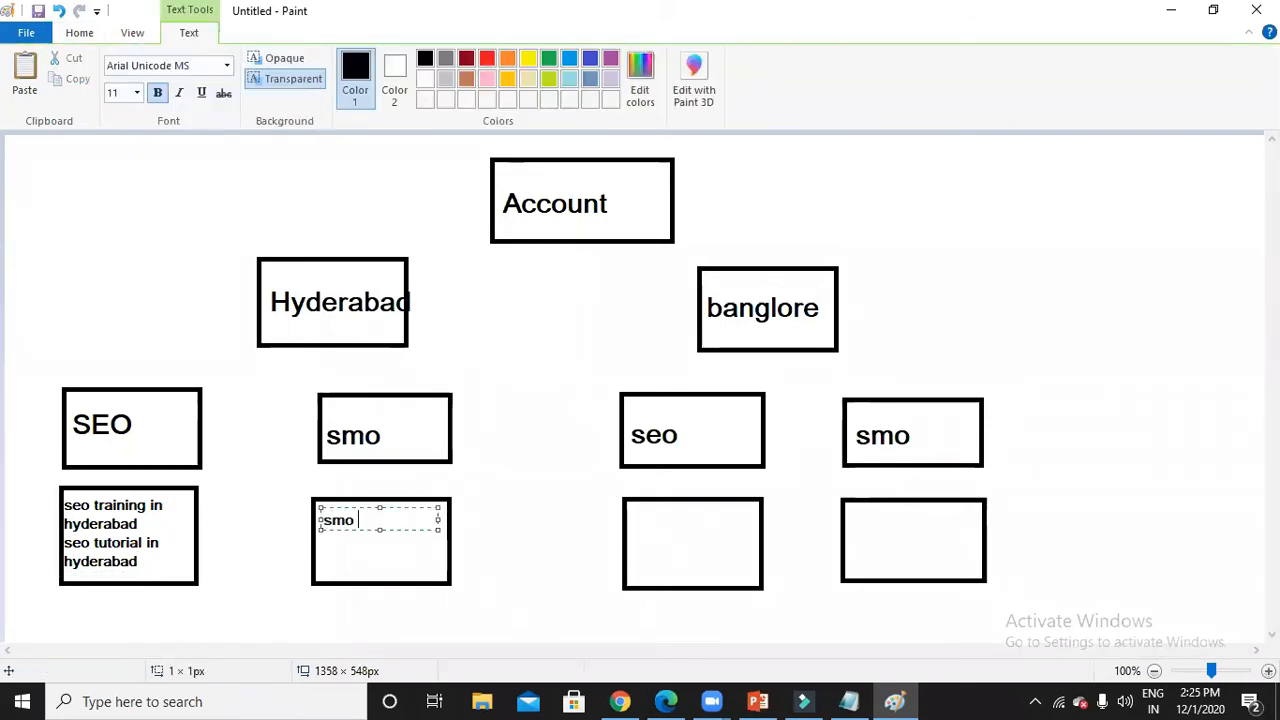
pyautogui.write('trai')
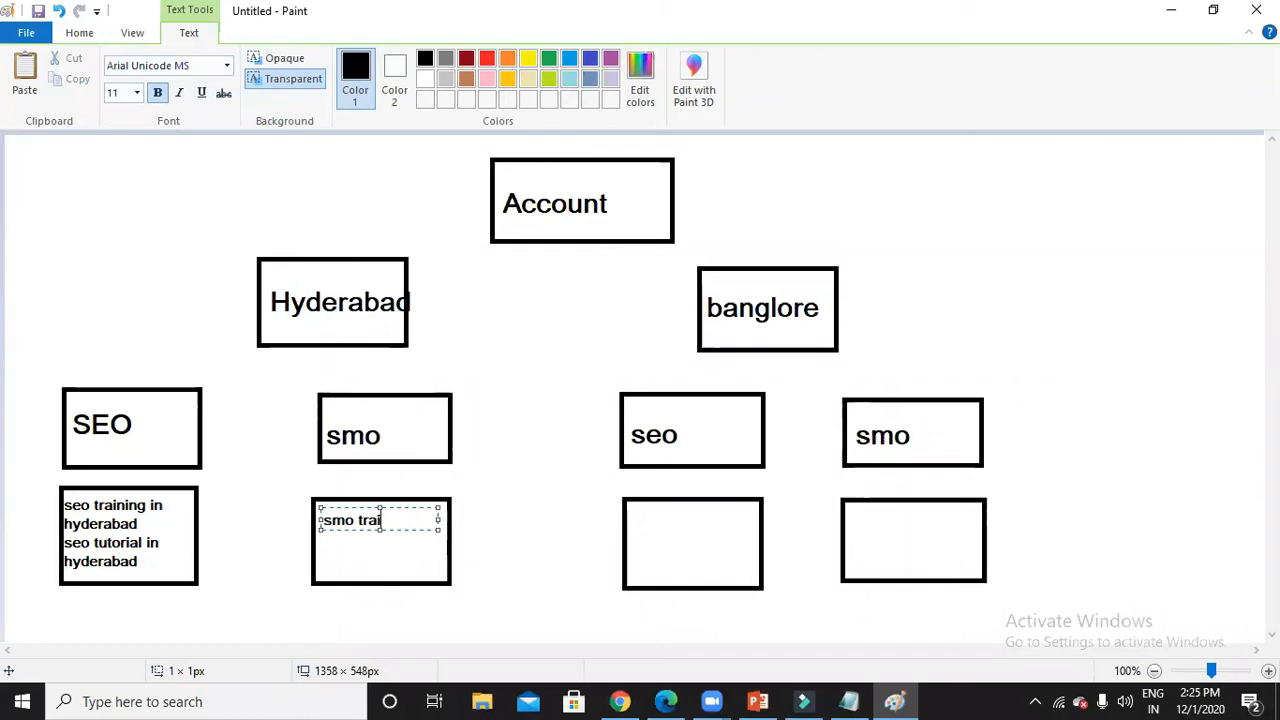
pyautogui.write('ning in hydera')
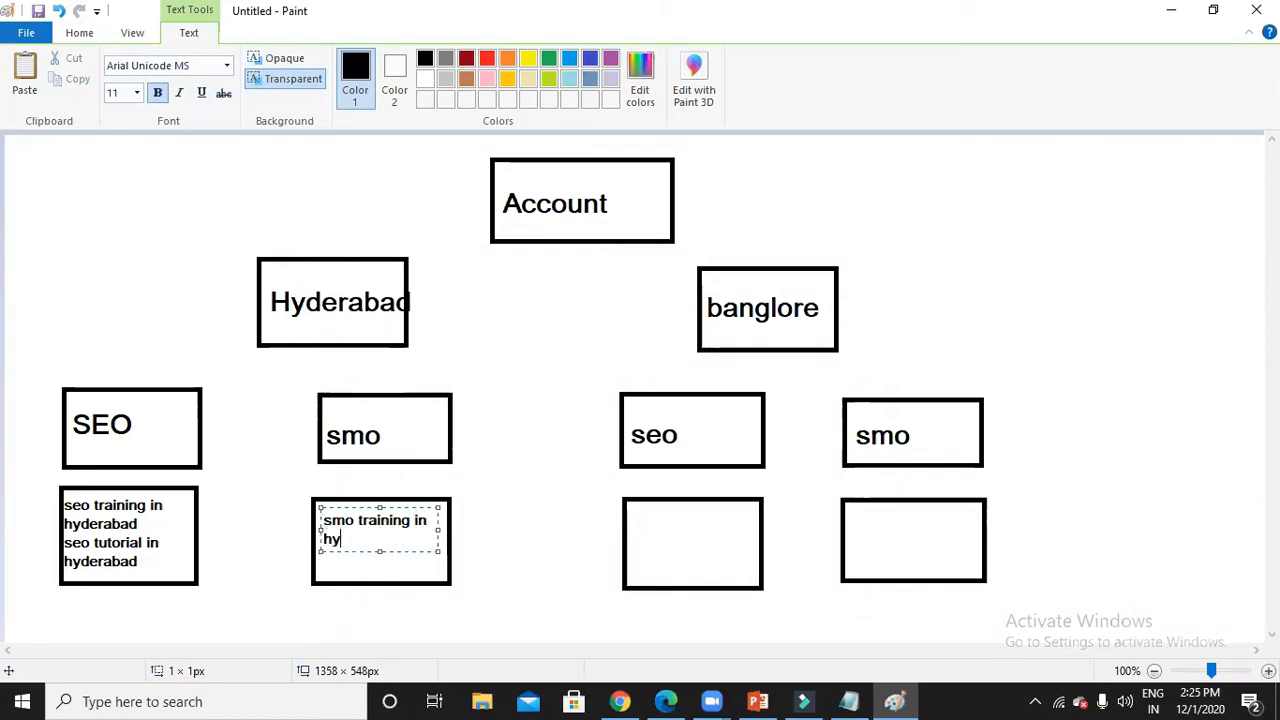
pyautogui.write('bad')
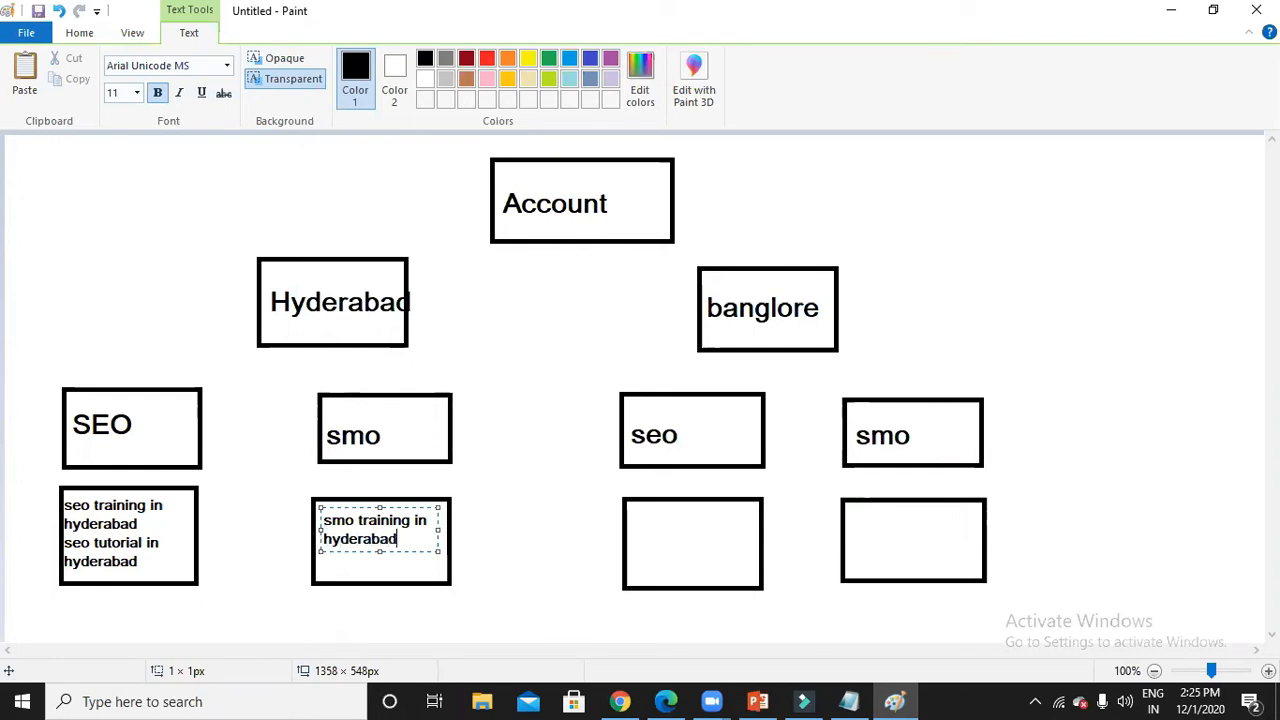
pyautogui.press('Return')
pyautogui.write('smo')
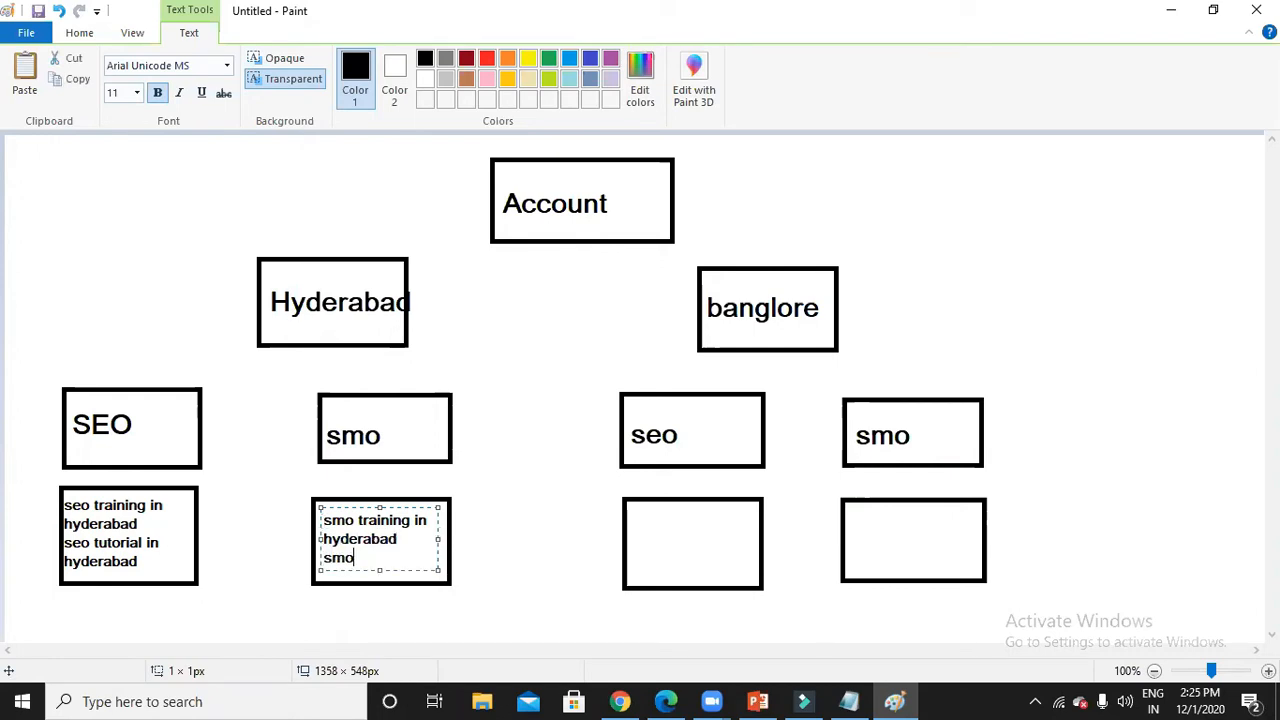
pyautogui.write(' tutorial in Hy')
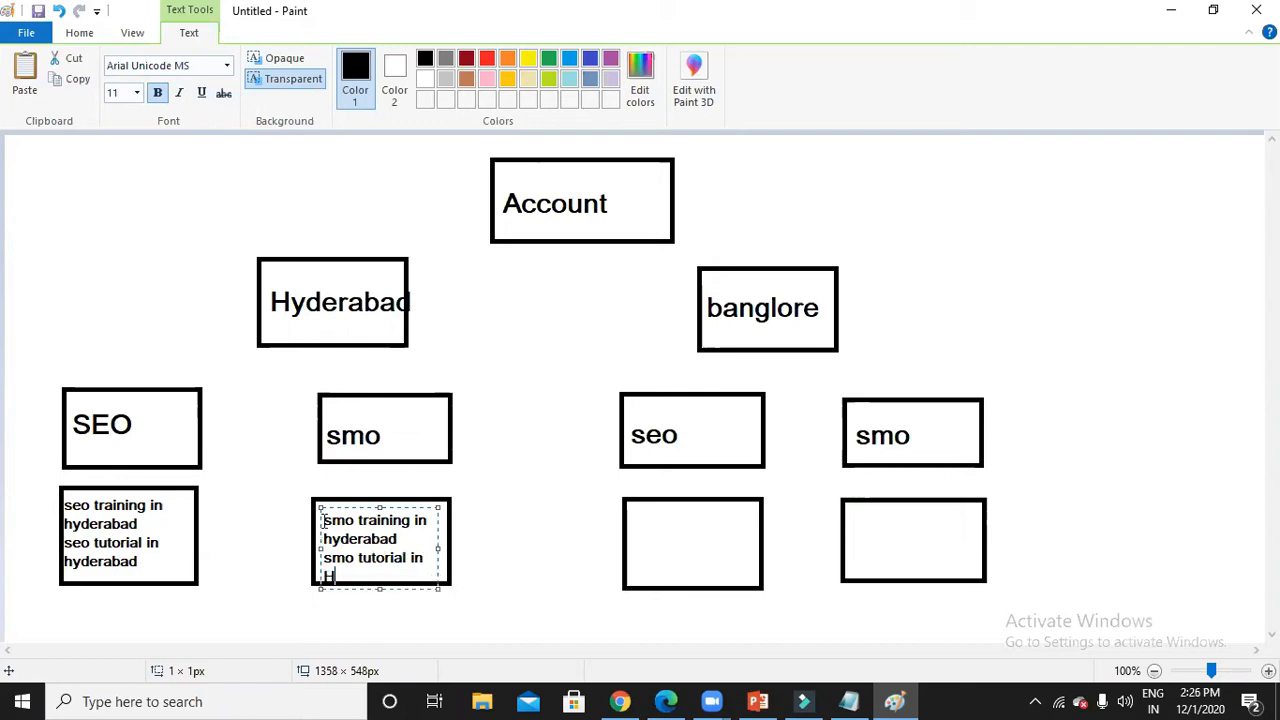
pyautogui.write('derabad')
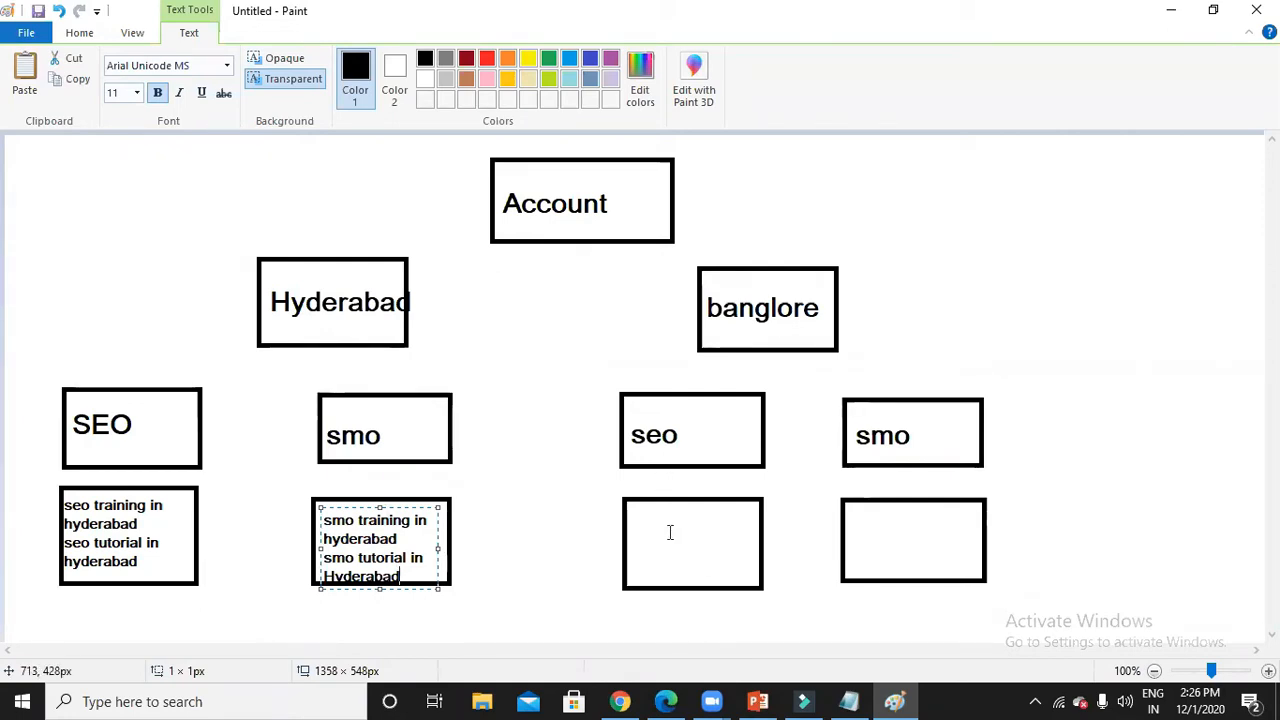
pyautogui.click(662, 482)
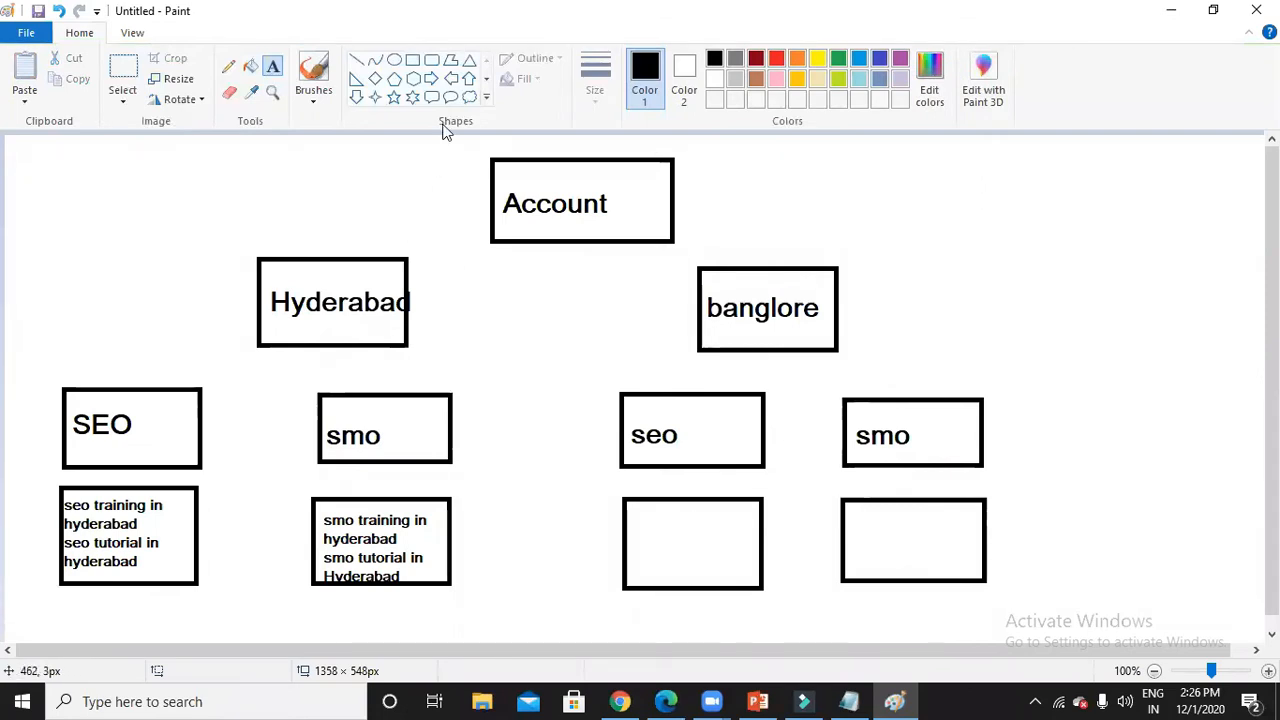
# Draw a rectangle below the SEO keyword box.
pyautogui.click(413, 60)
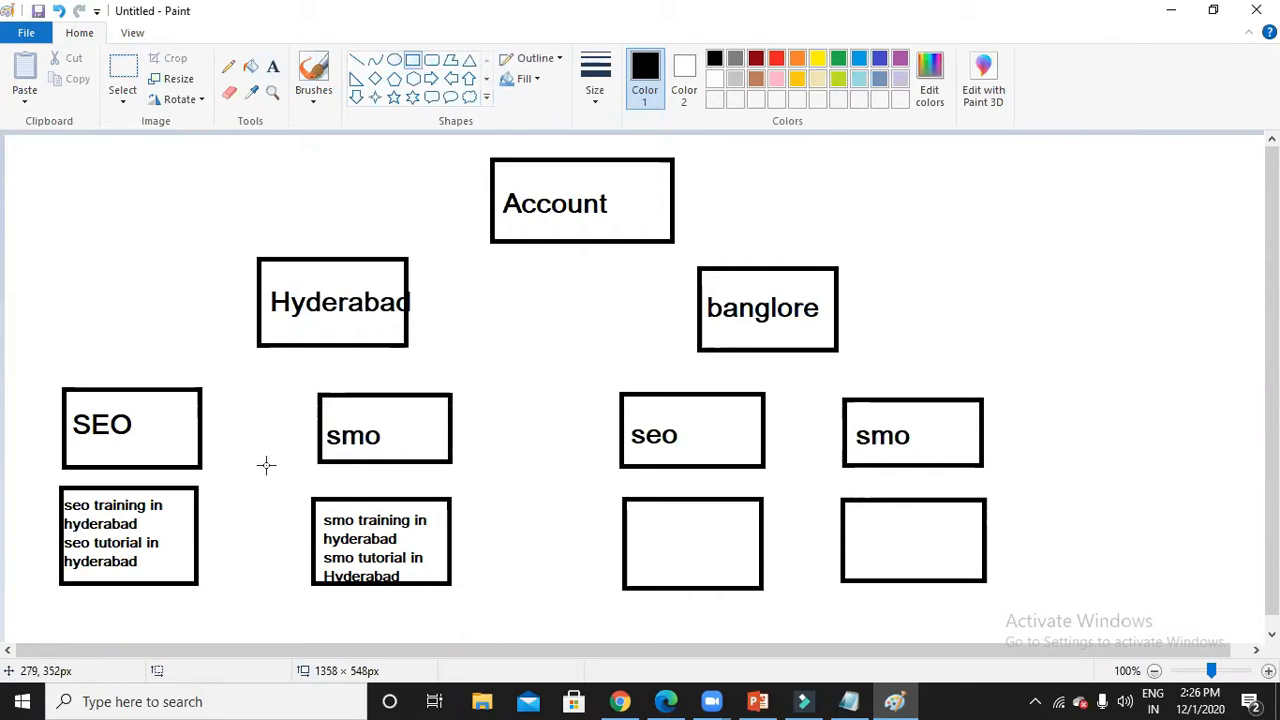
pyautogui.scroll(-1, 88, 560)
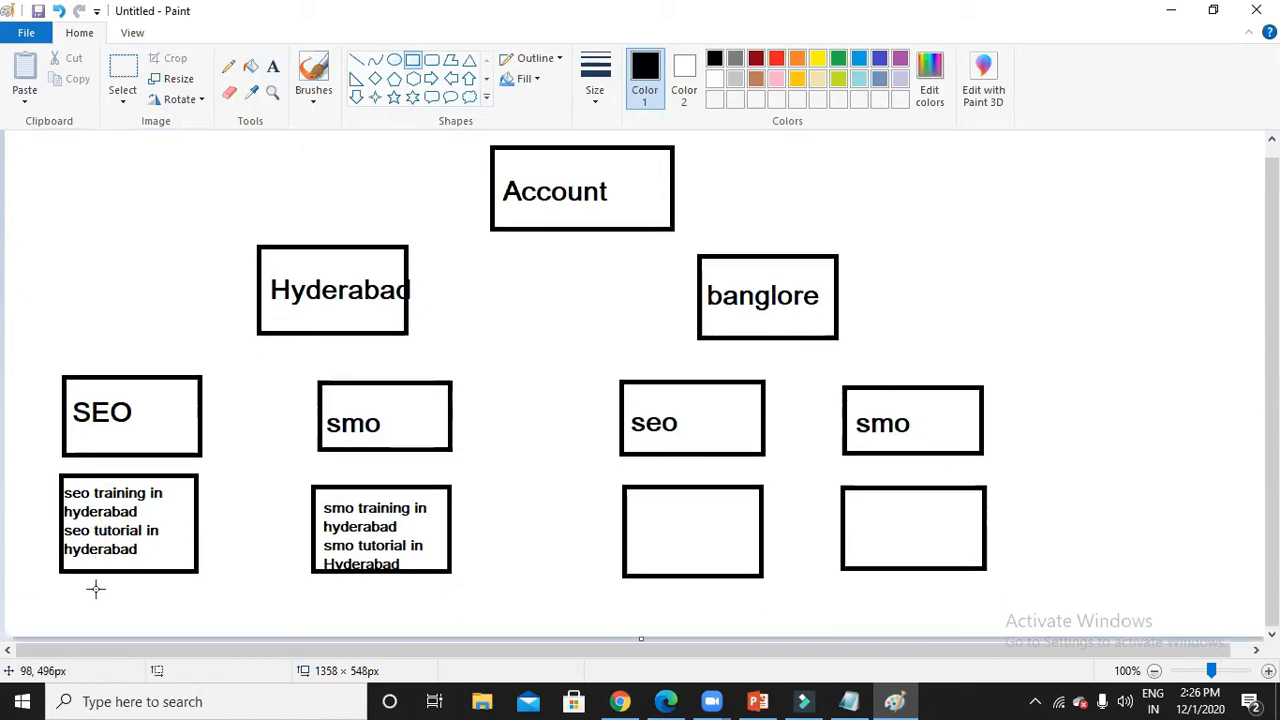
pyautogui.moveTo(64, 589)
pyautogui.mouseDown()
pyautogui.moveTo(100, 616)
pyautogui.moveTo(196, 638)
pyautogui.mouseUp()
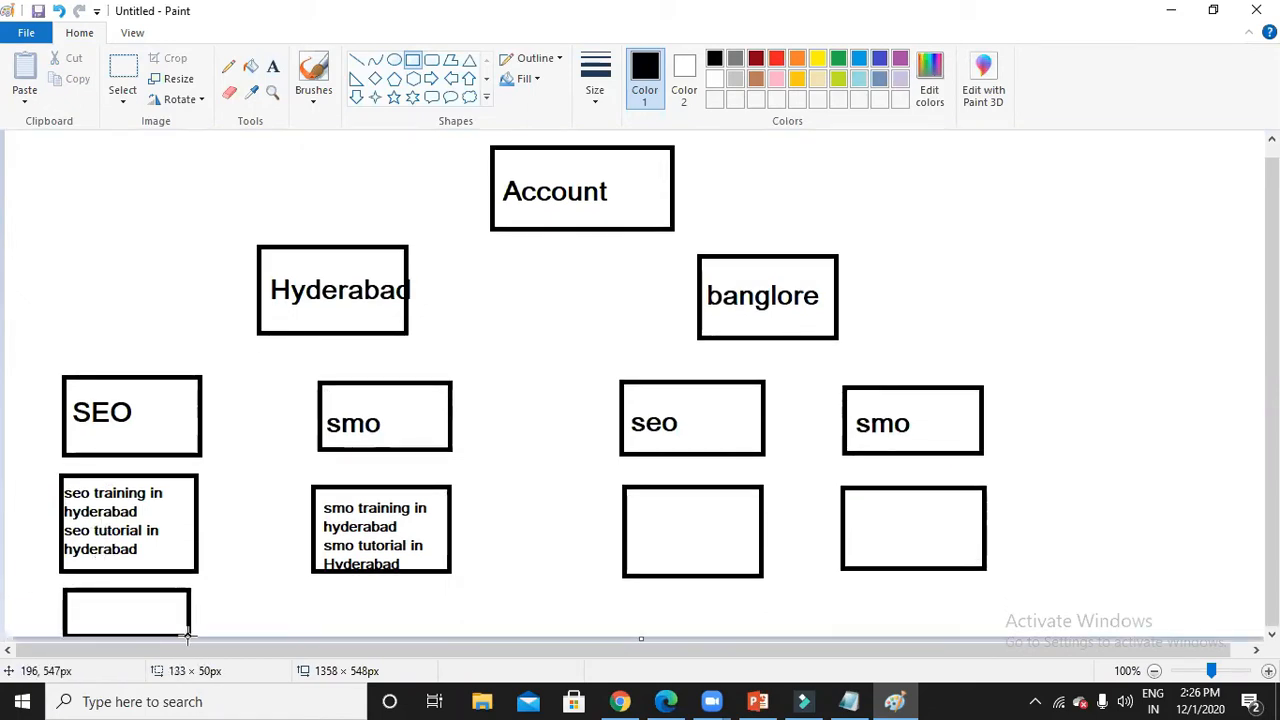
# Draw three more rectangles below the smo, seo and right smo keyword-row boxes.
pyautogui.moveTo(312, 593); pyautogui.dragTo(445, 638)
pyautogui.moveTo(628, 593); pyautogui.dragTo(769, 638)
pyautogui.moveTo(840, 593); pyautogui.dragTo(988, 634)
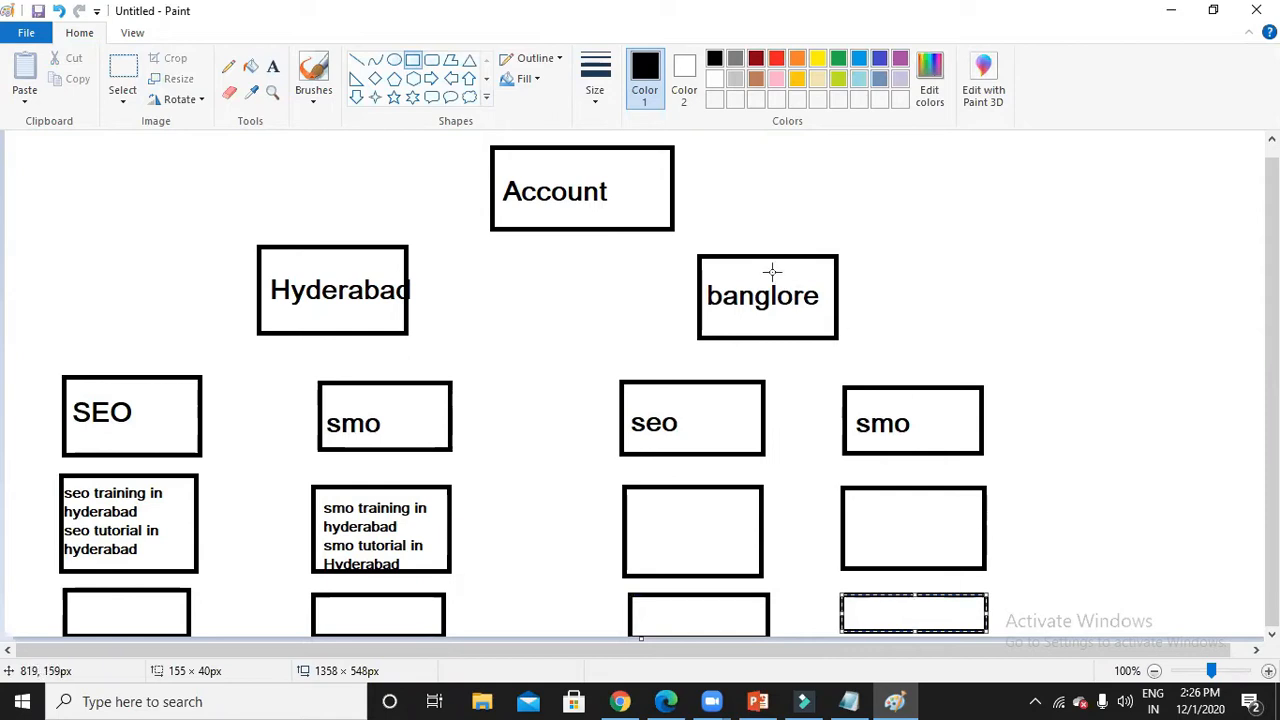
pyautogui.scroll(1, 771, 272)
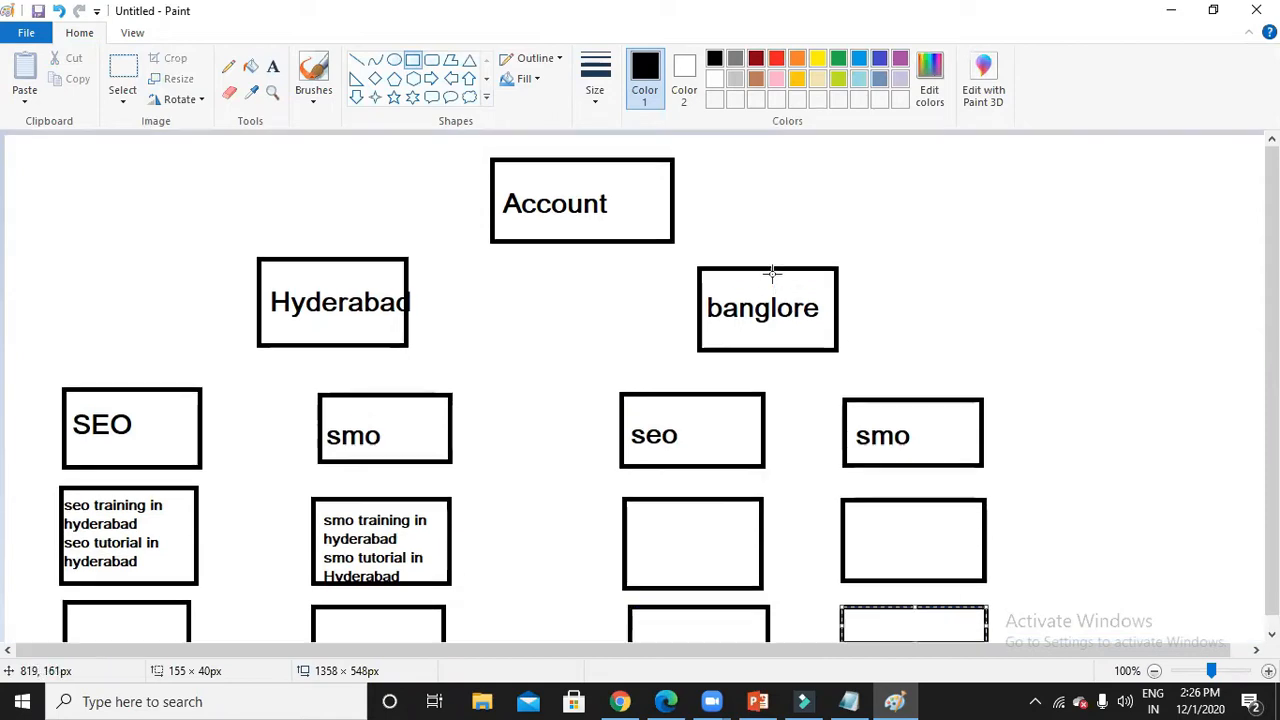
# Label '20 google ad accounts' beside Account and '10,000' beside banglore.
pyautogui.click(272, 66)
pyautogui.click(697, 200)
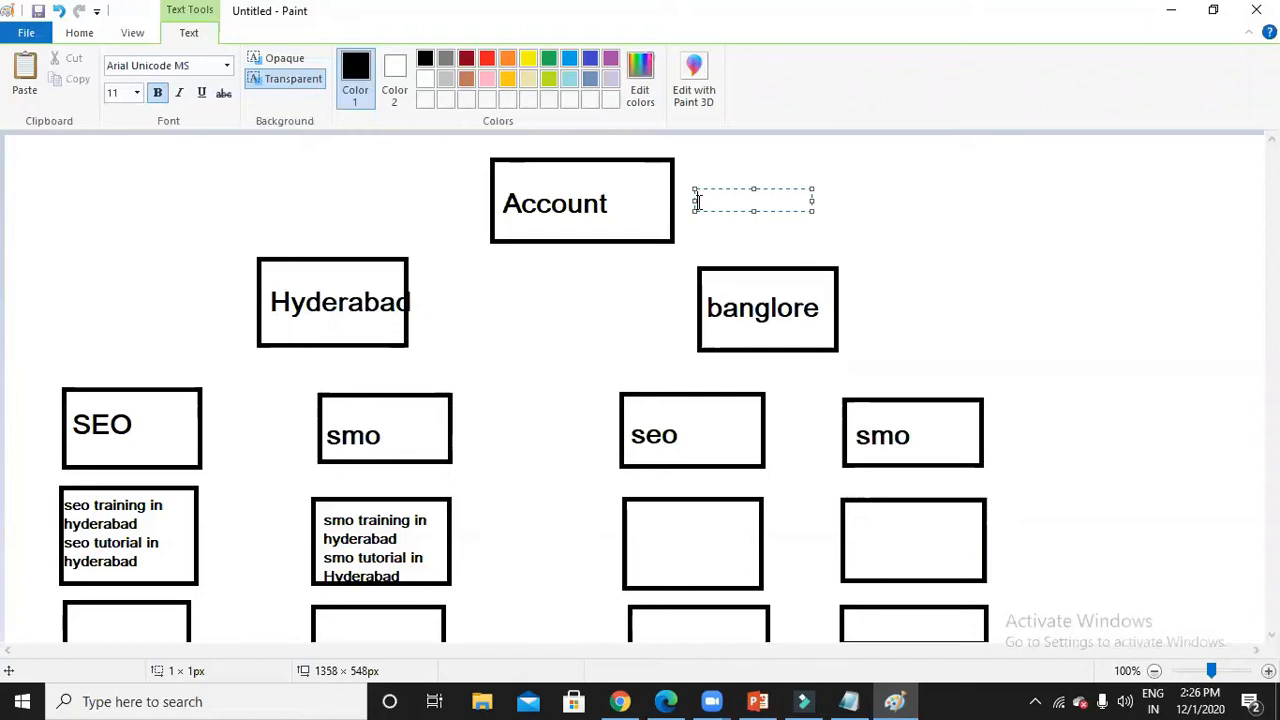
pyautogui.write('20 google ad ac')
pyautogui.write('counts')
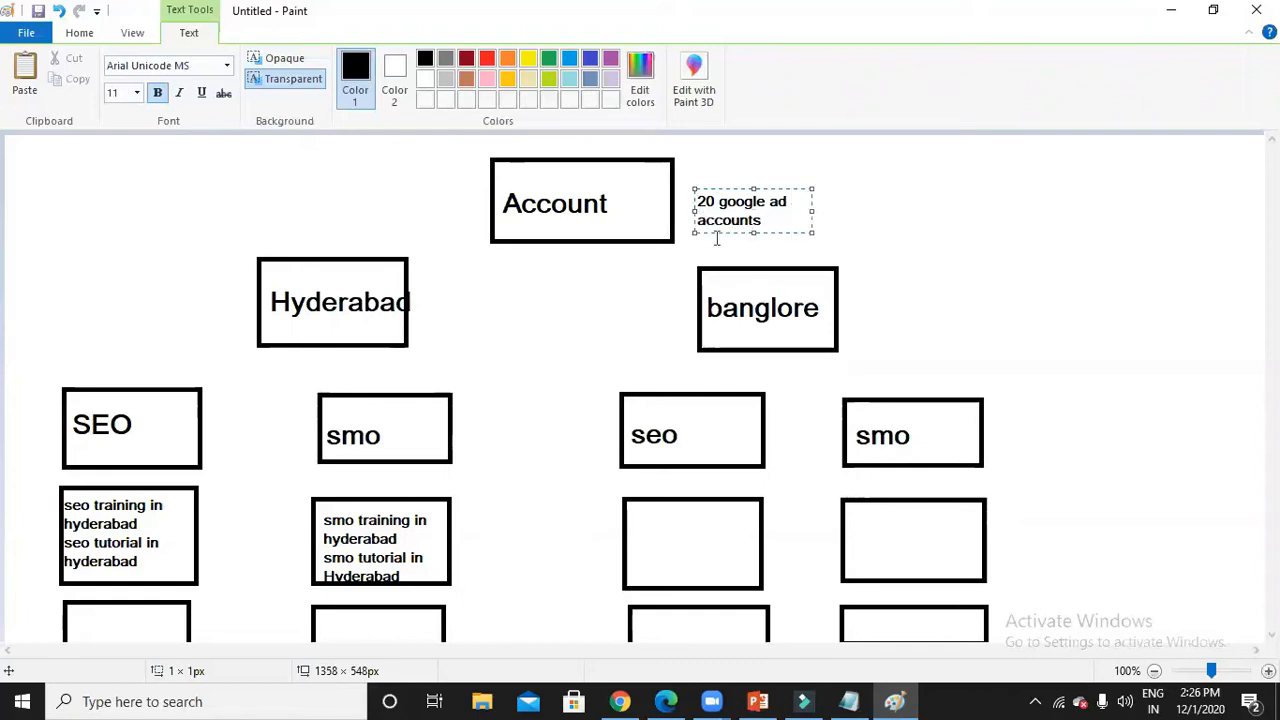
pyautogui.click(854, 314)
pyautogui.click(854, 314)
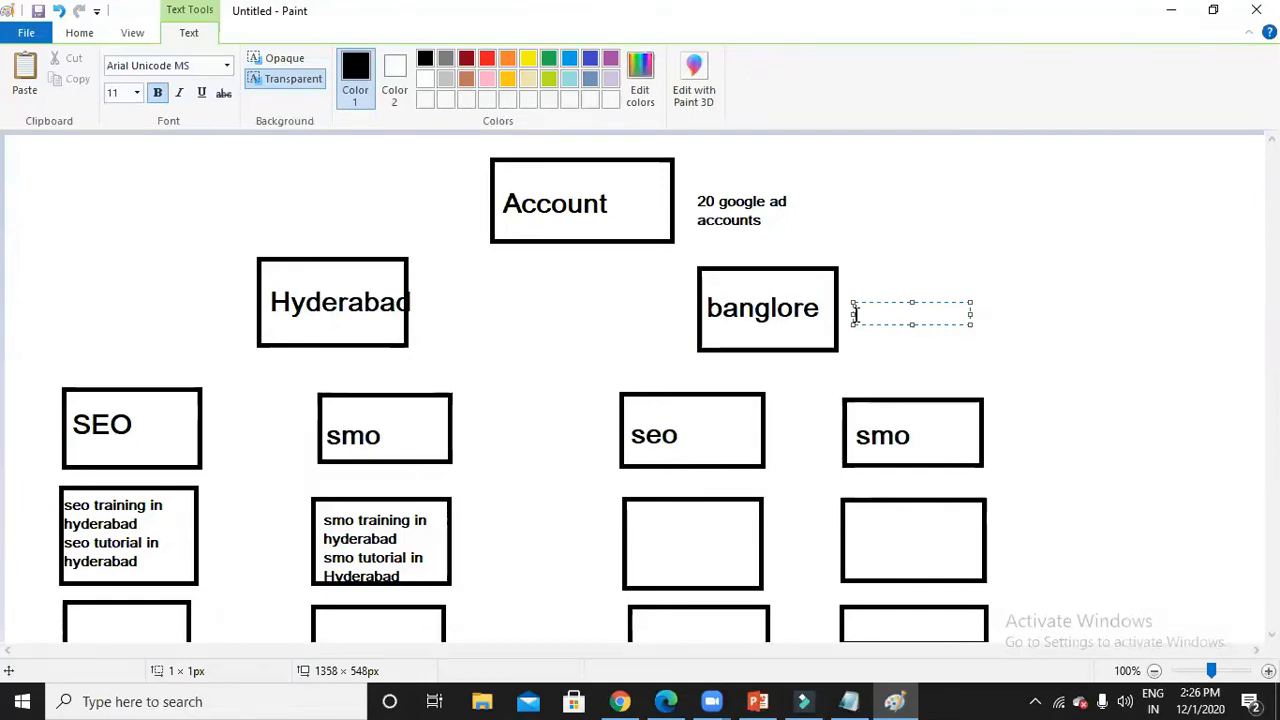
pyautogui.write('10,000')
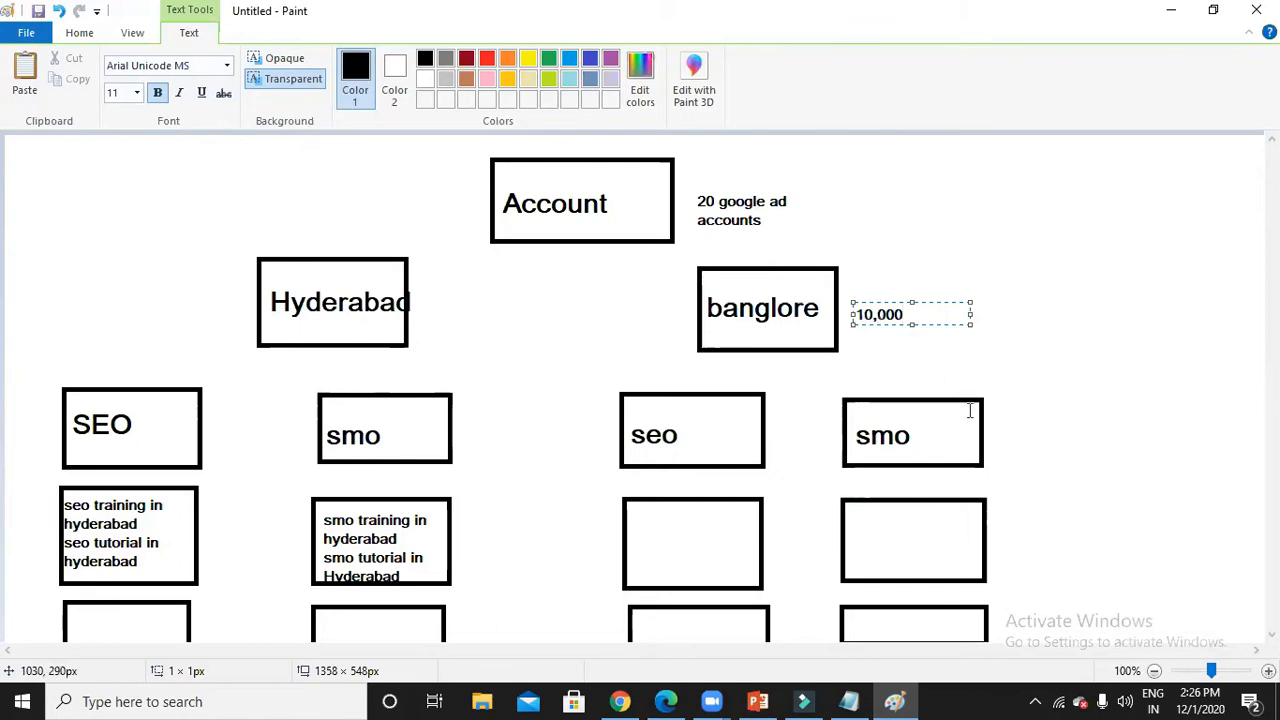
pyautogui.click(995, 430)
# Add '20,000' beside smo, with '20' and '50' stacked below it.
pyautogui.click(995, 430)
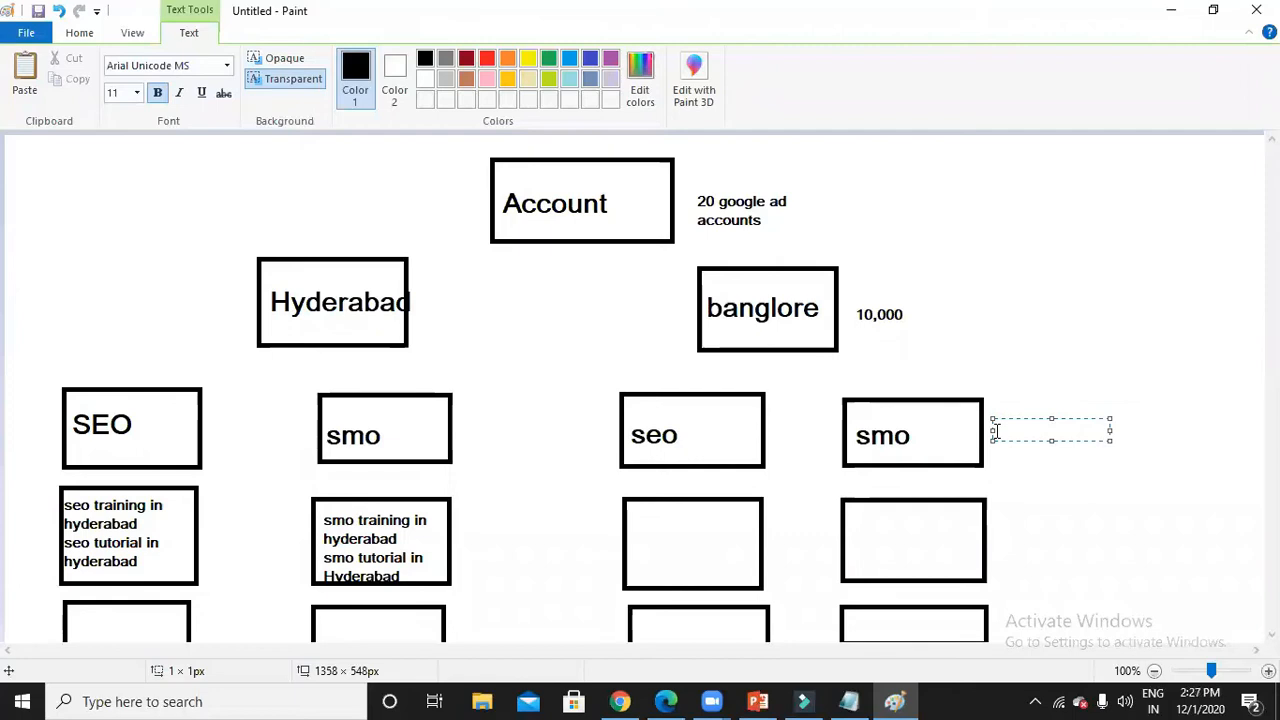
pyautogui.write('20,000')
pyautogui.click(992, 536)
pyautogui.click(993, 538)
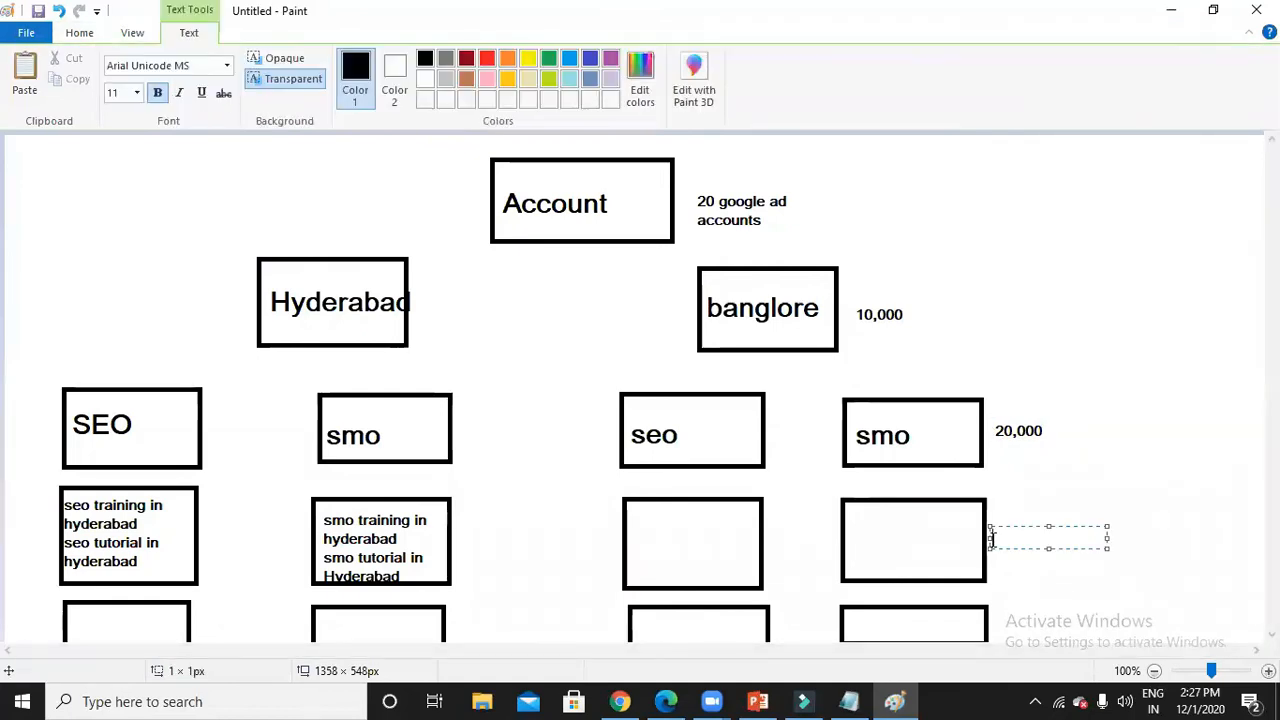
pyautogui.write('20')
pyautogui.click(1009, 592)
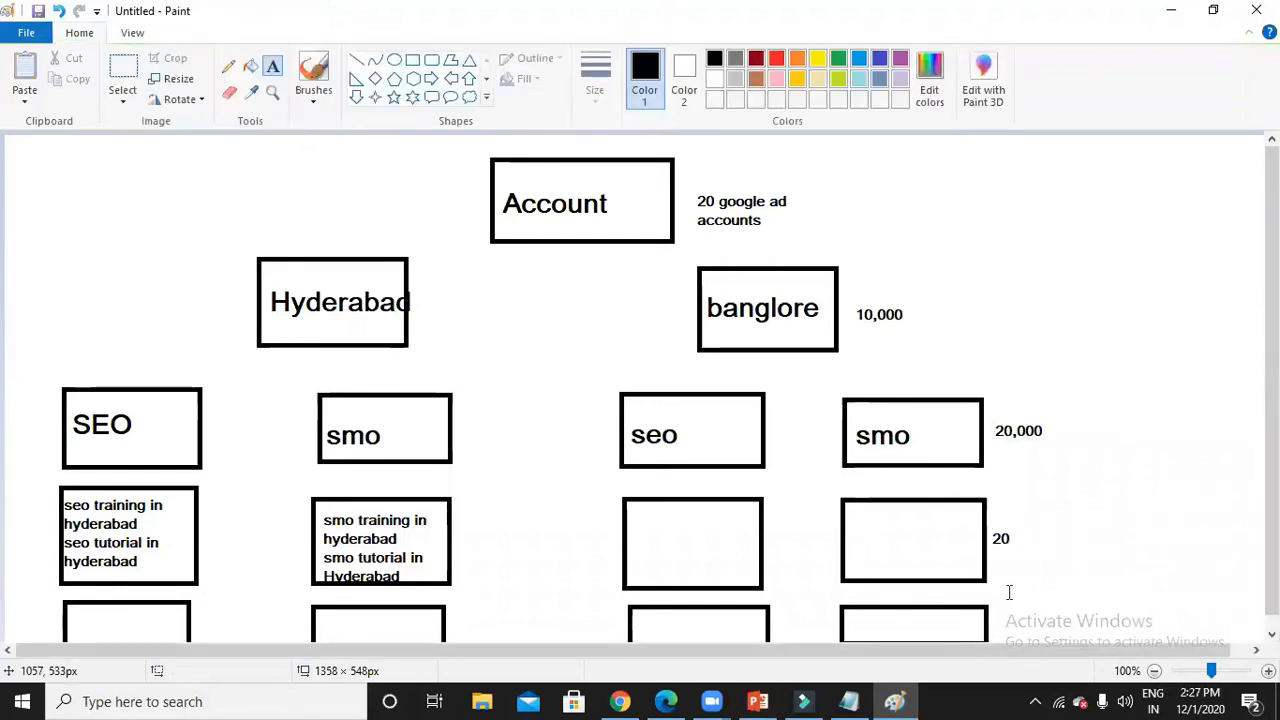
pyautogui.click(1009, 592)
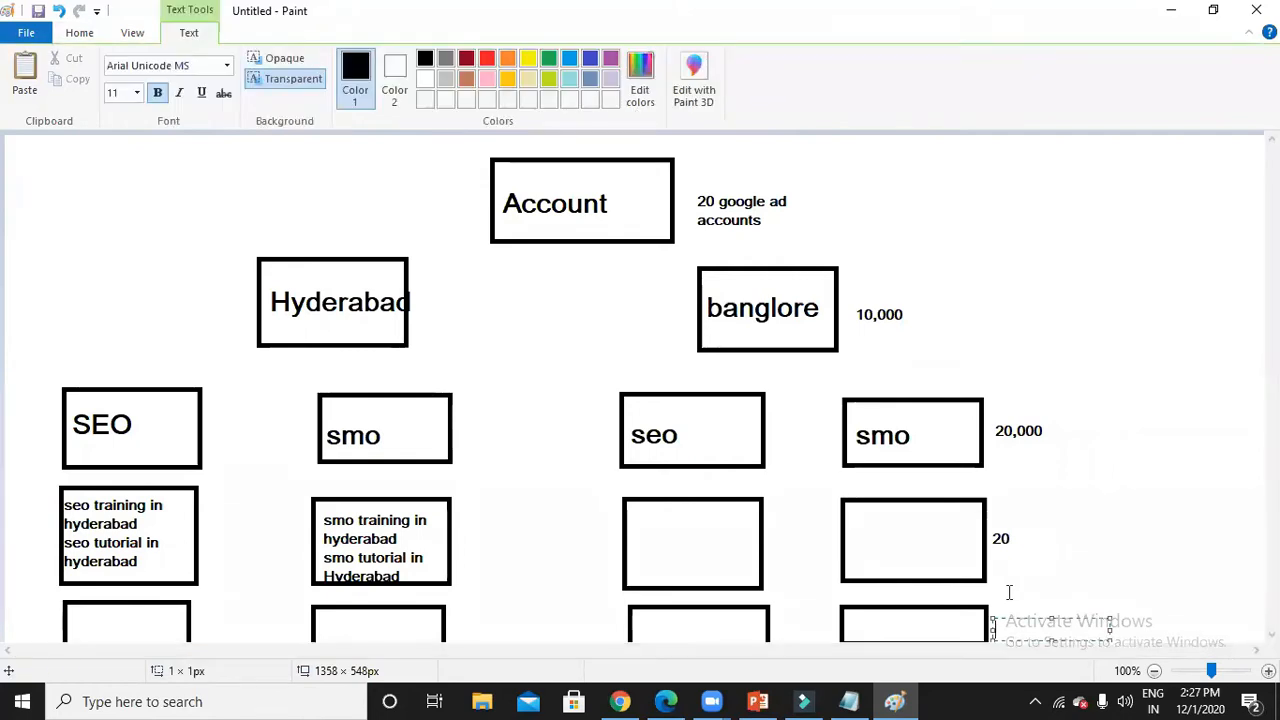
pyautogui.write('50')
# Minimize Paint and Notepad, close the big data tab, and search 'google ads' in a new tab.
pyautogui.click(1170, 12)
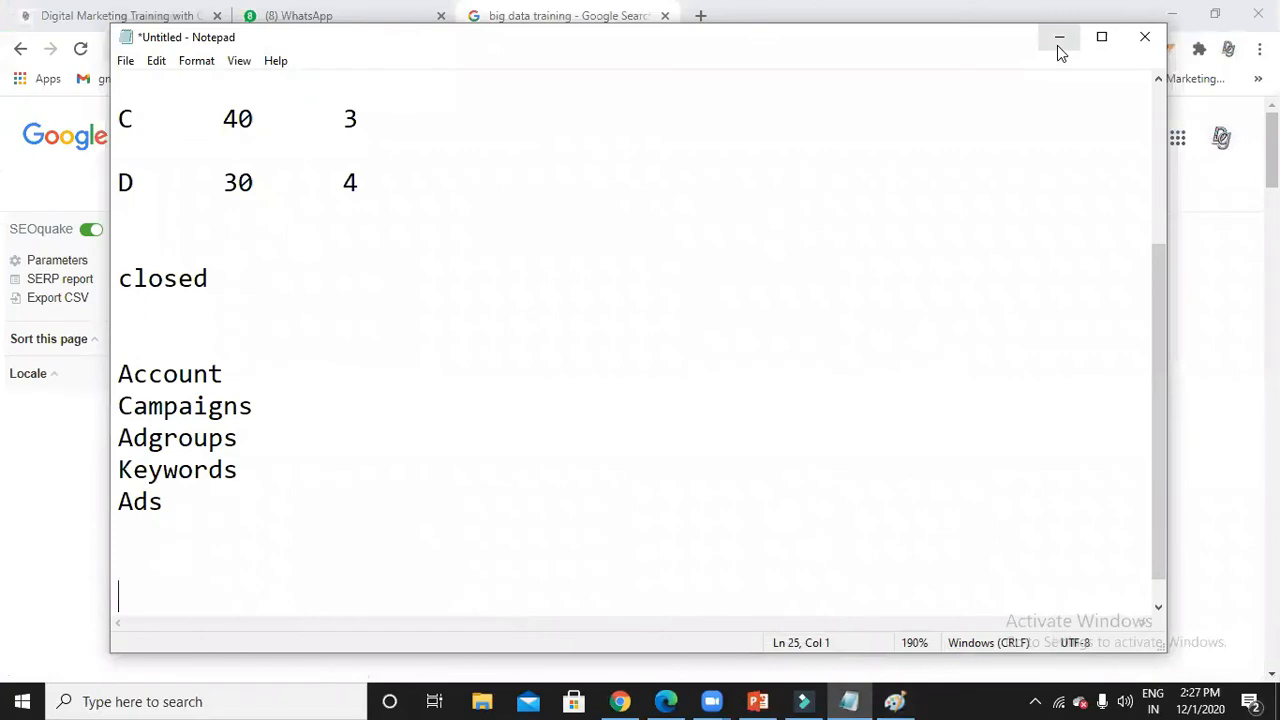
pyautogui.click(1058, 44)
pyautogui.click(665, 16)
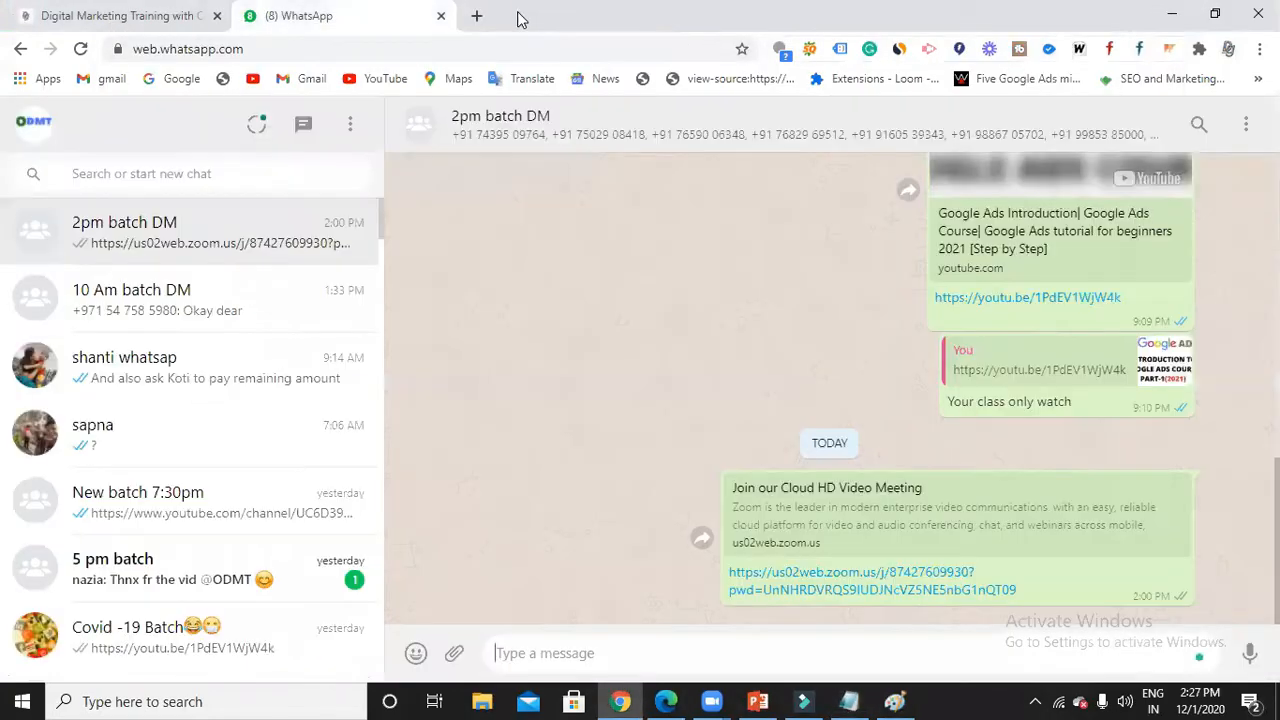
pyautogui.click(477, 16)
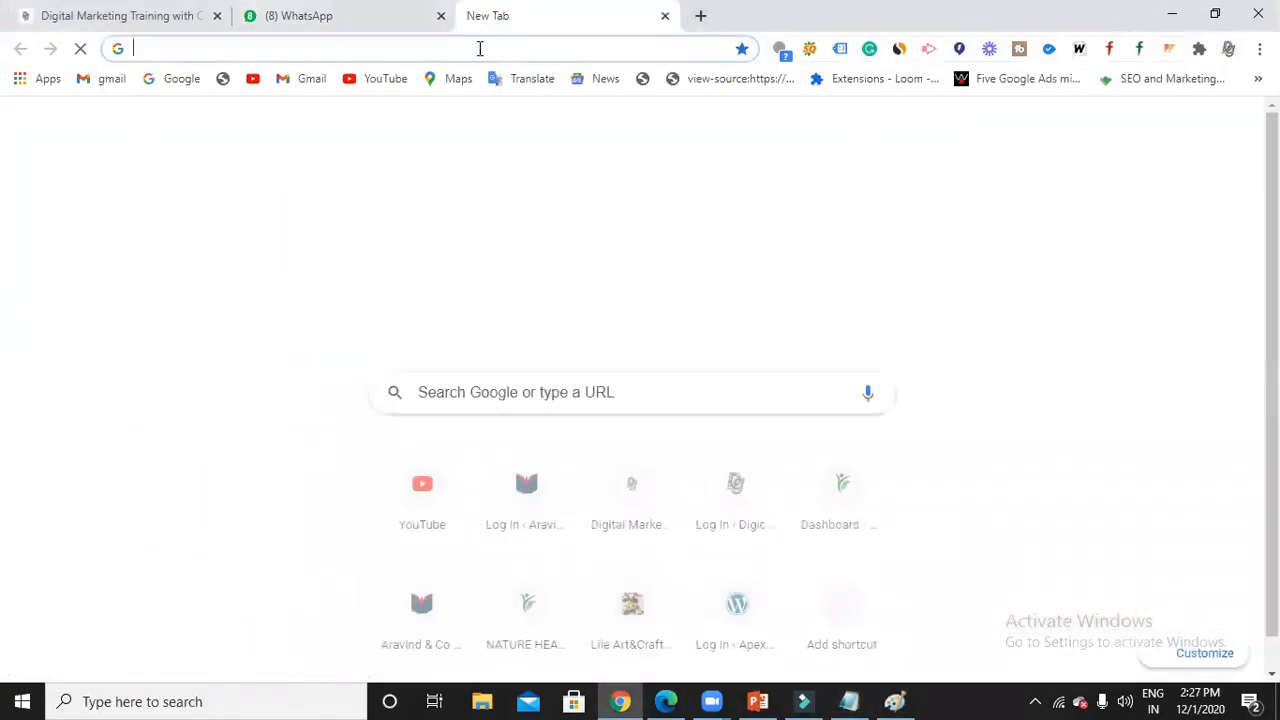
pyautogui.click(479, 48)
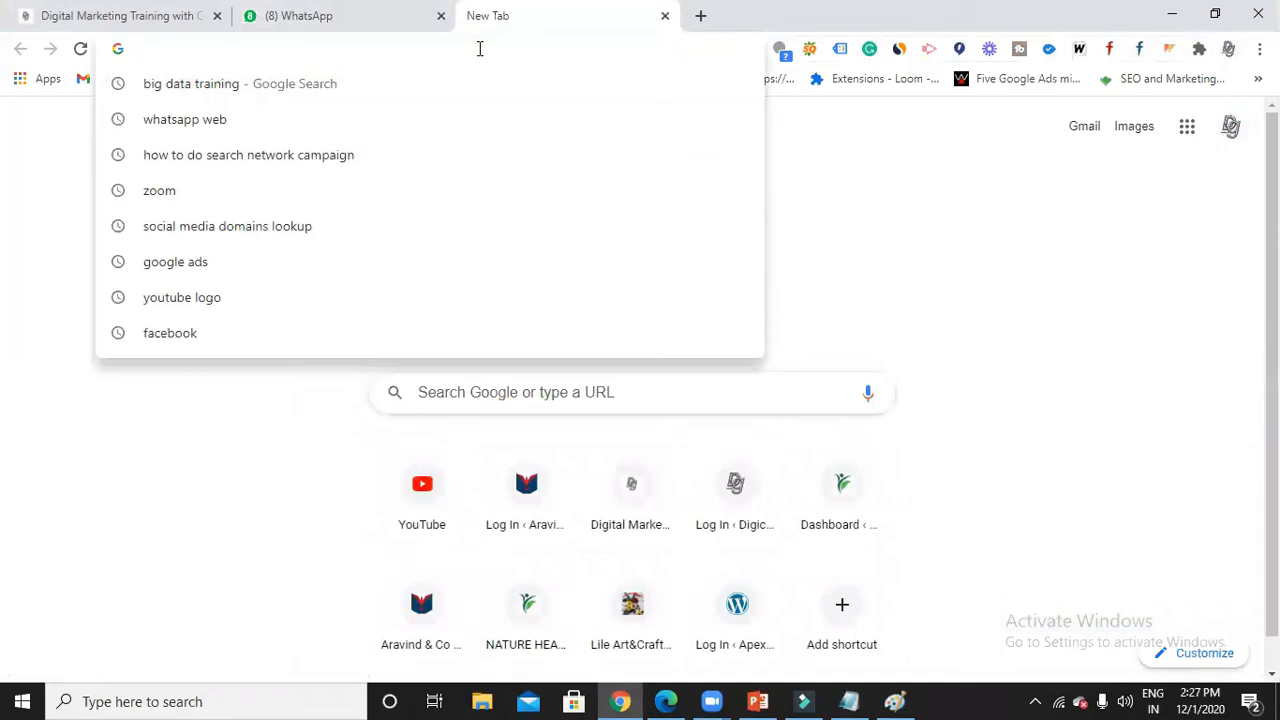
pyautogui.write('google ads')
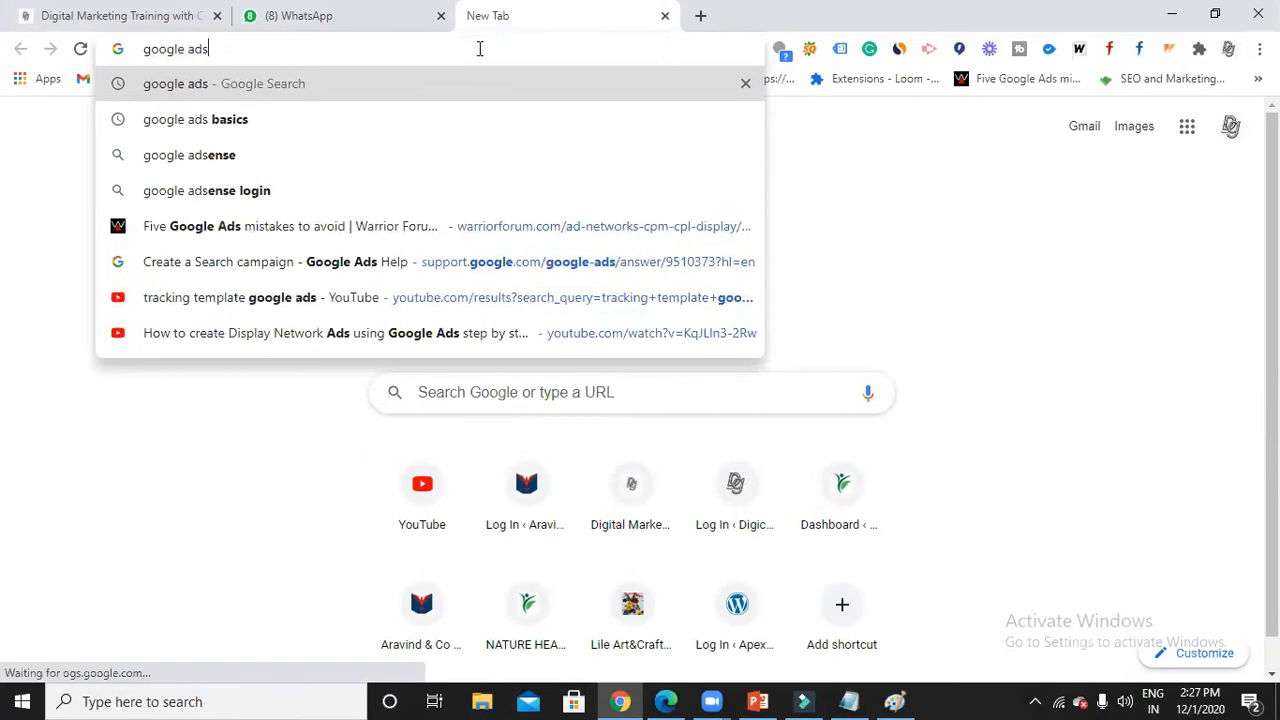
pyautogui.press('Return')
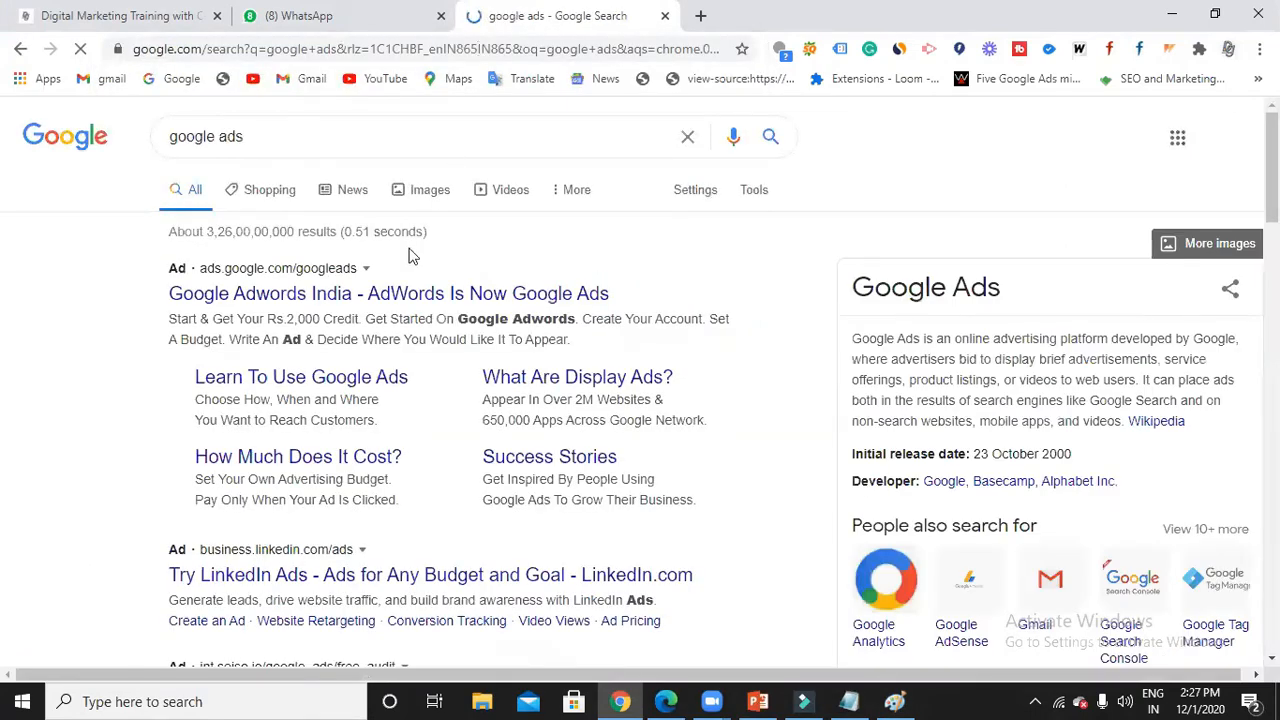
# Open the Google Ads result in a new tab, switch to it, and inspect its address.
pyautogui.rightClick(290, 297)
pyautogui.click(320, 308)
pyautogui.click(786, 18)
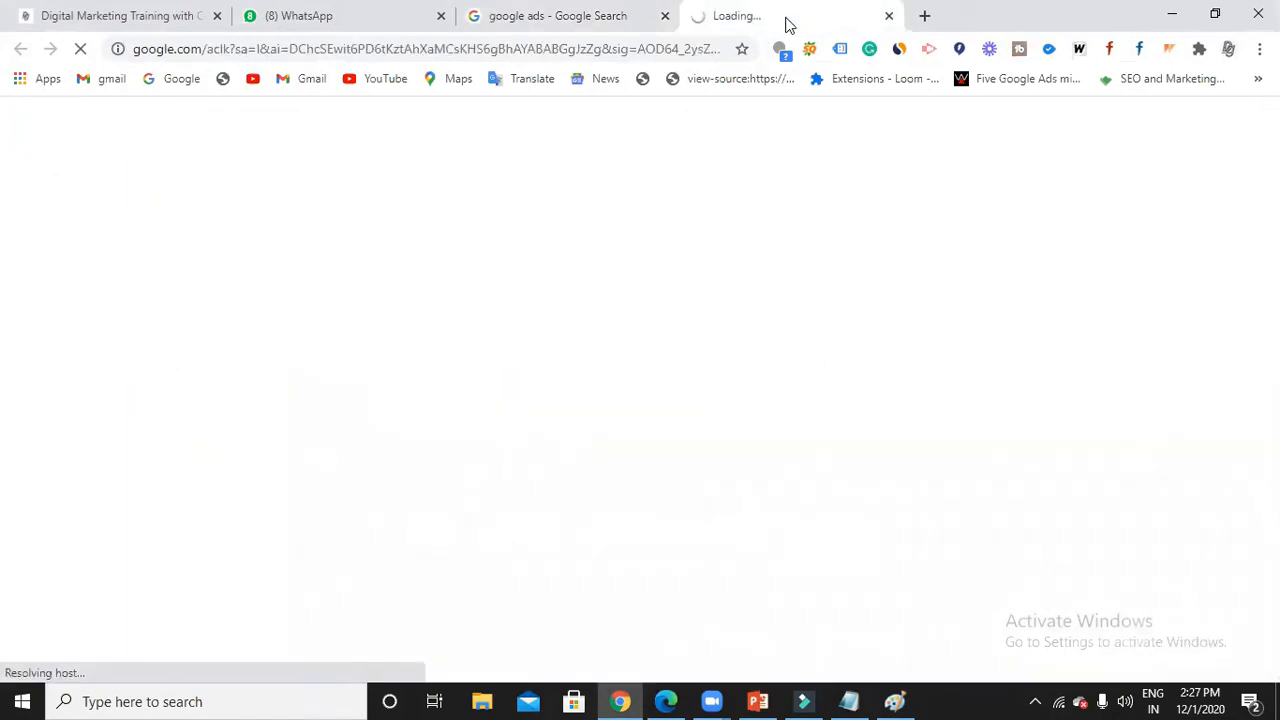
pyautogui.click(191, 50)
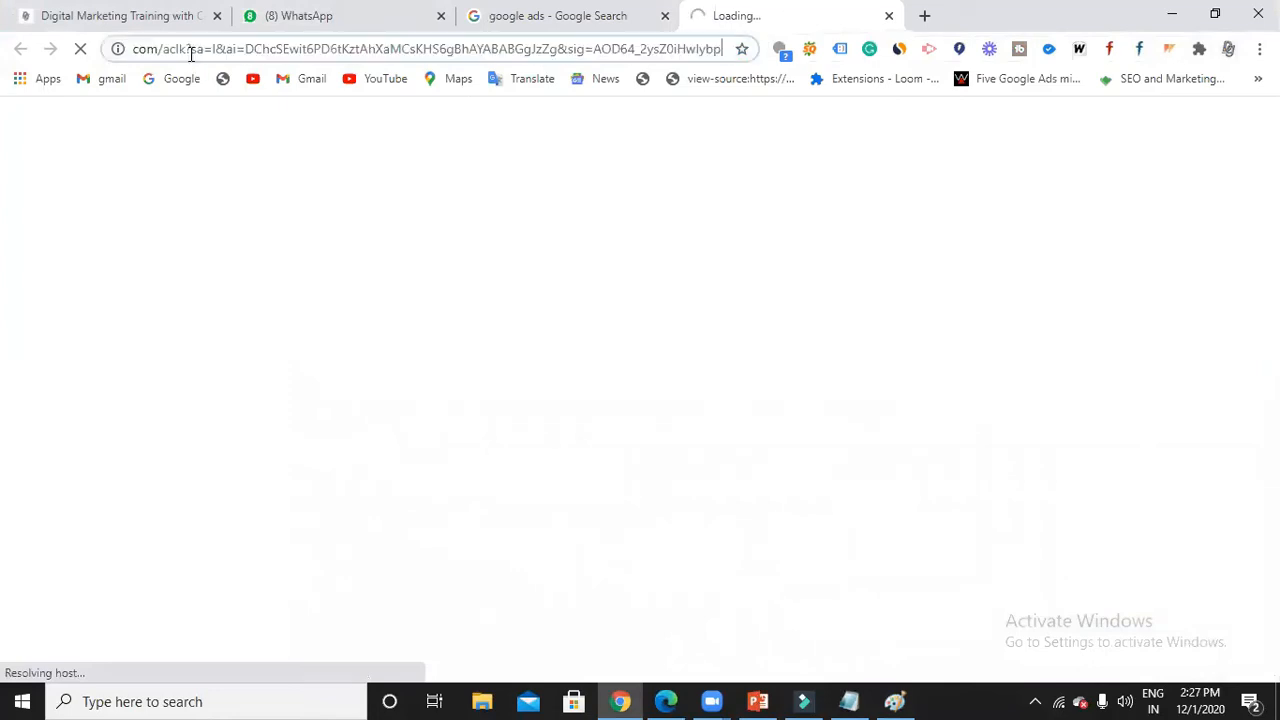
pyautogui.click(220, 49)
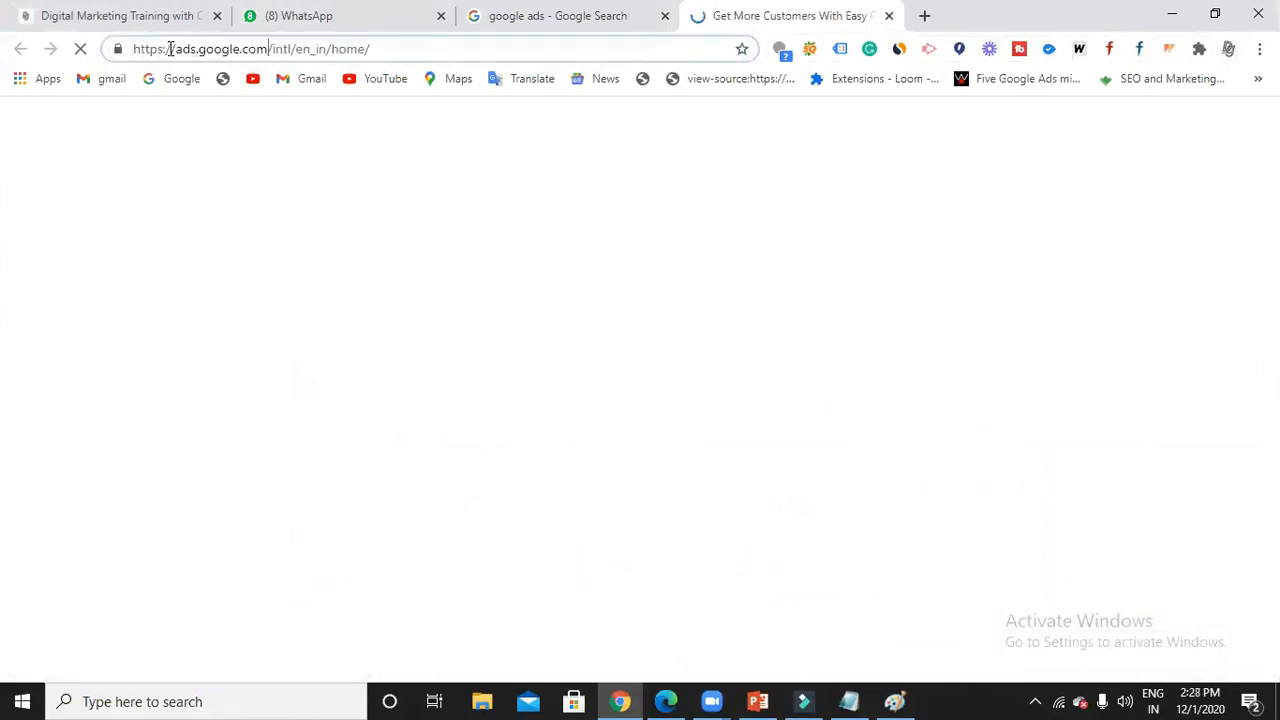
pyautogui.moveTo(138, 47); pyautogui.dragTo(256, 49)
pyautogui.click(258, 50)
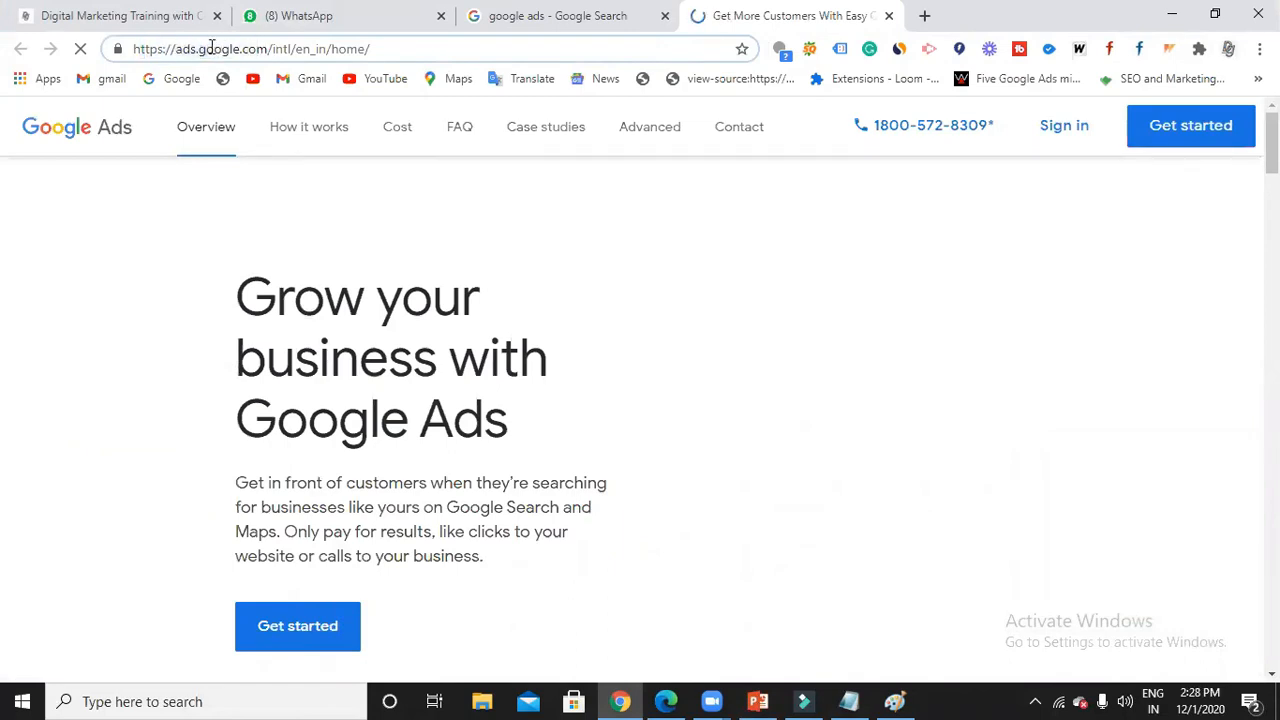
pyautogui.moveTo(217, 49); pyautogui.dragTo(170, 50)
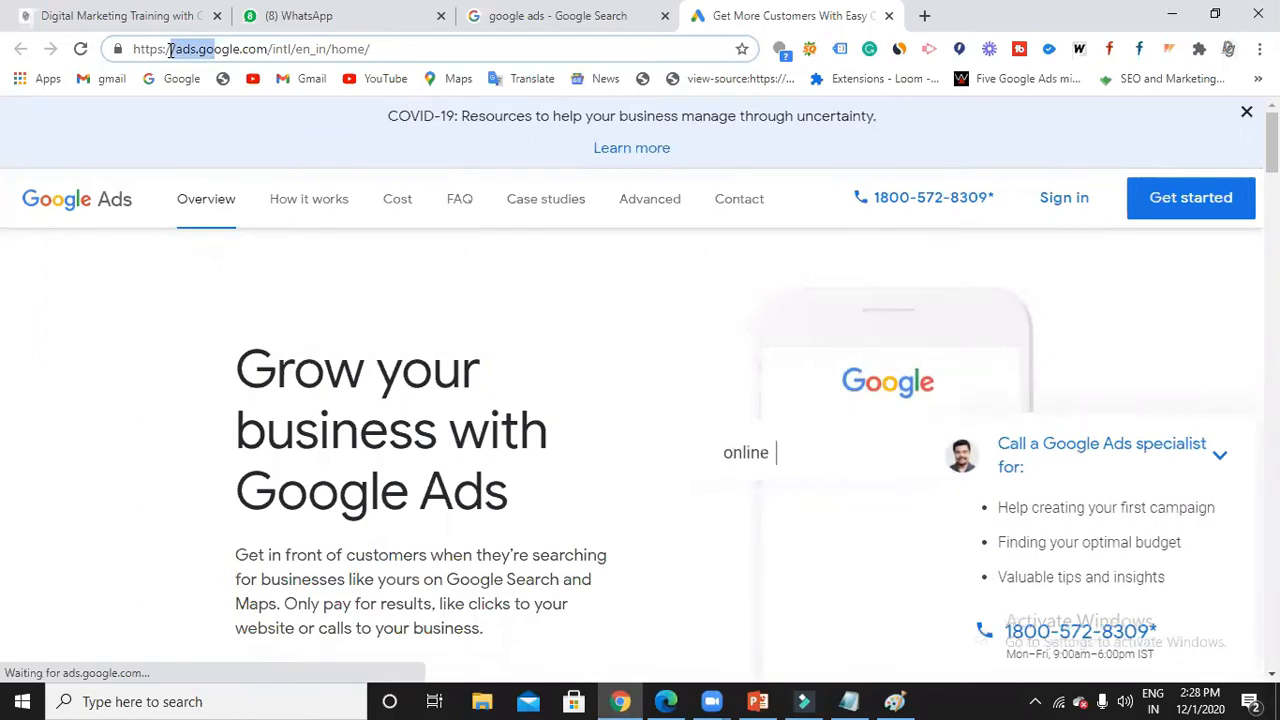
pyautogui.click(279, 49)
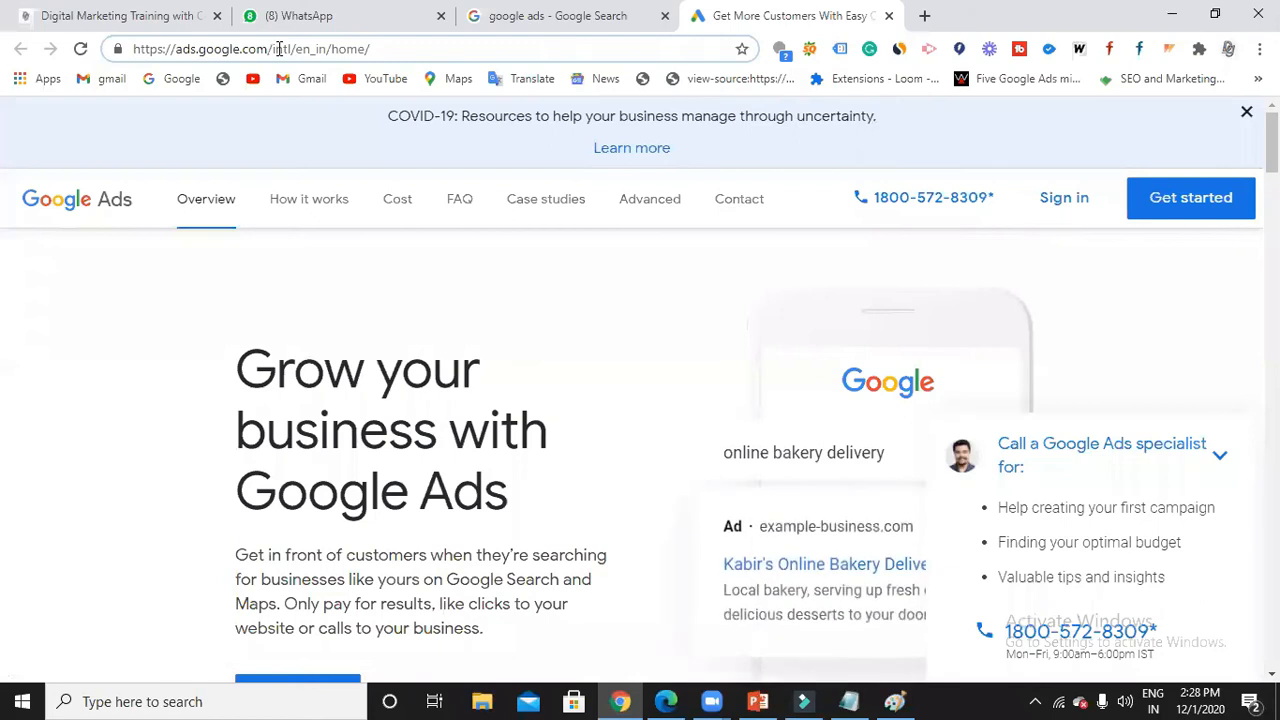
pyautogui.click(371, 49)
pyautogui.moveTo(203, 49); pyautogui.dragTo(277, 49)
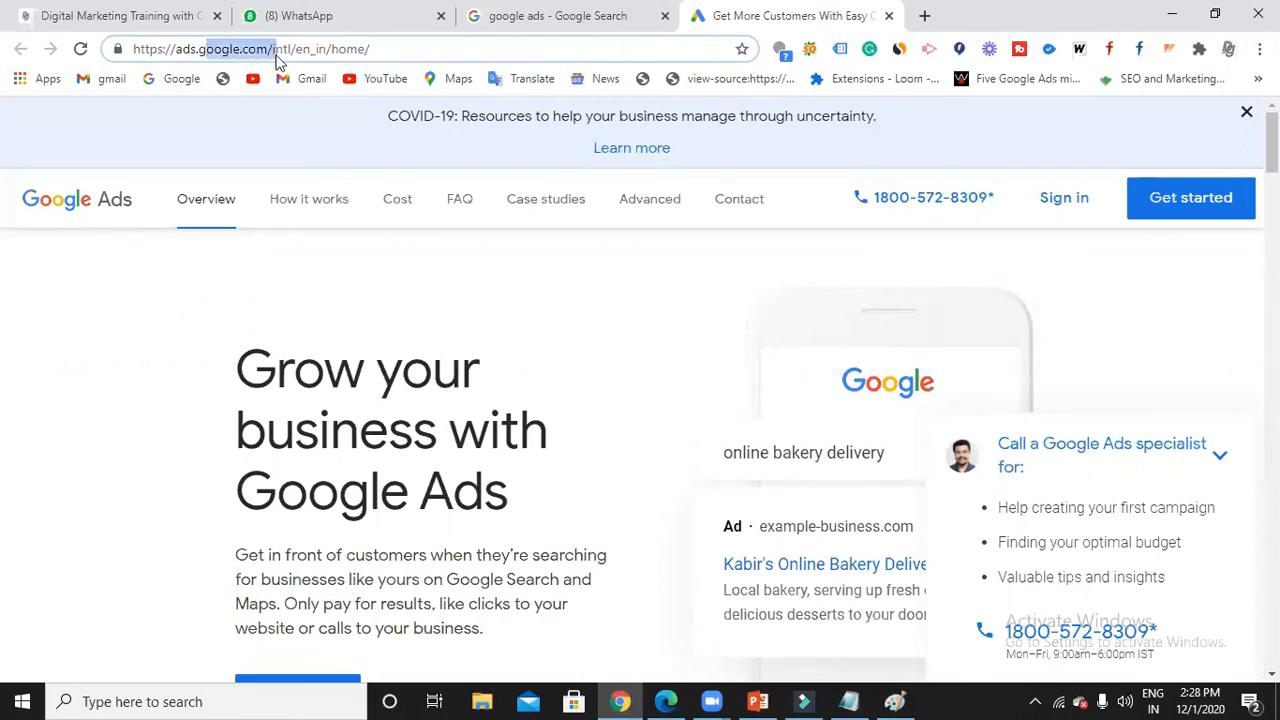
pyautogui.click(195, 49)
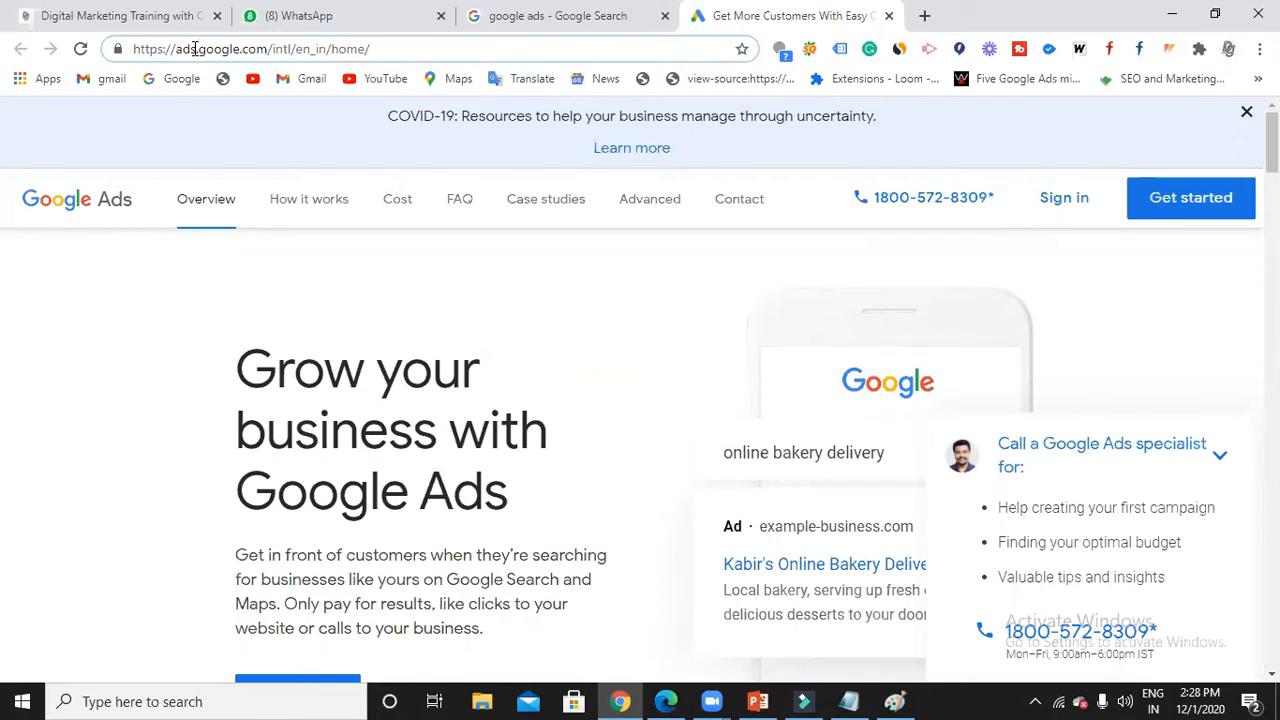
pyautogui.scroll(-2, 554, 340)
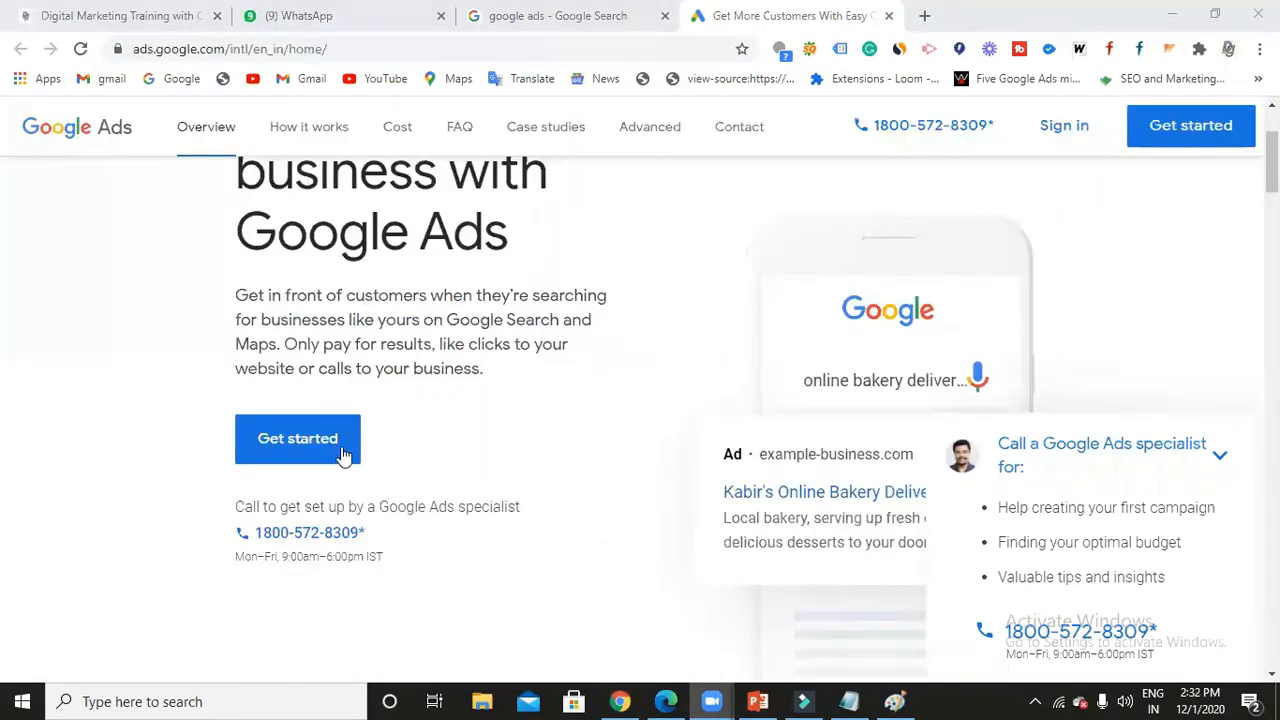
pyautogui.scroll(2, 557, 474)
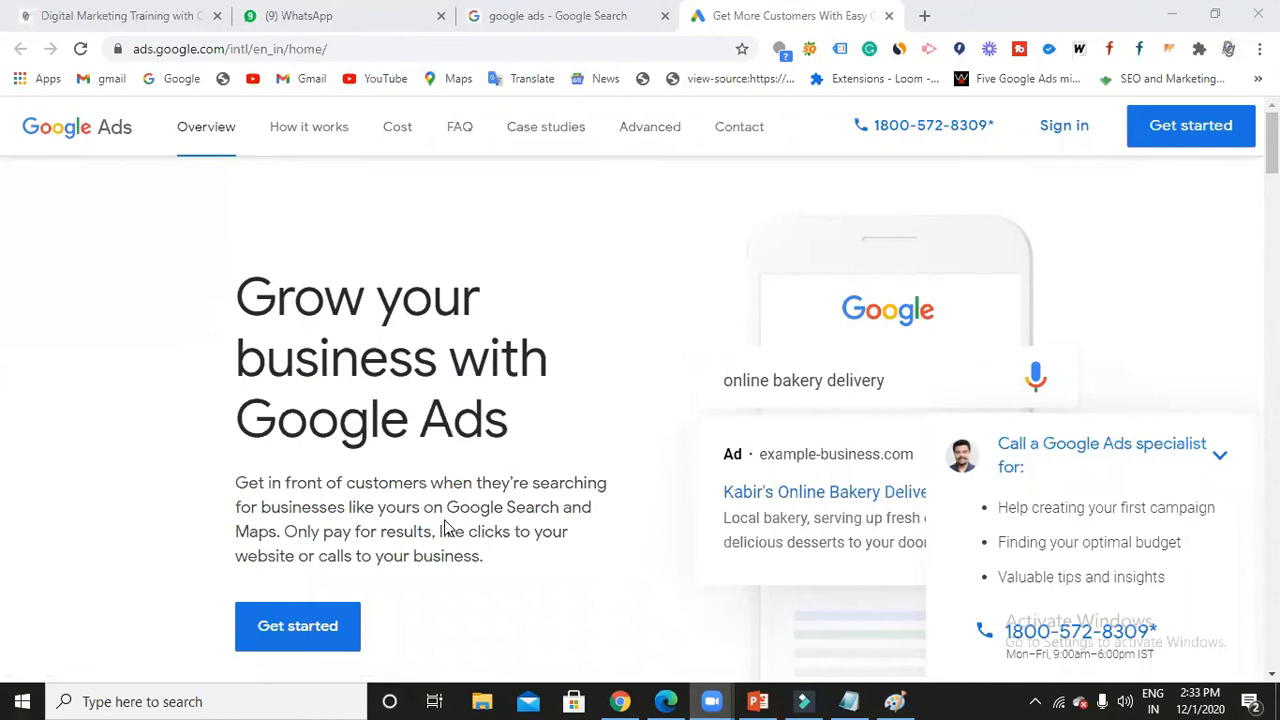
pyautogui.scroll(-1, 443, 529)
pyautogui.click(323, 539)
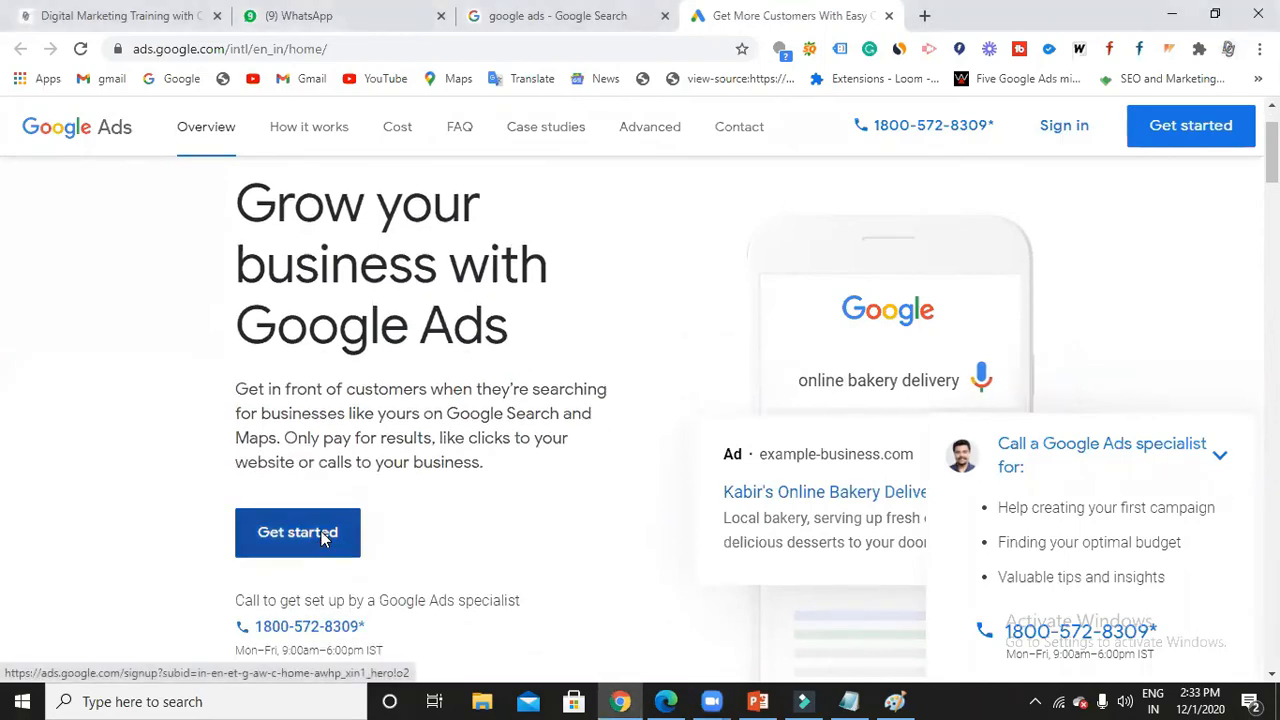
# Begin Google Ads sign-up, switch to another Google login, and create a new Google Ads account.
pyautogui.click(323, 539)
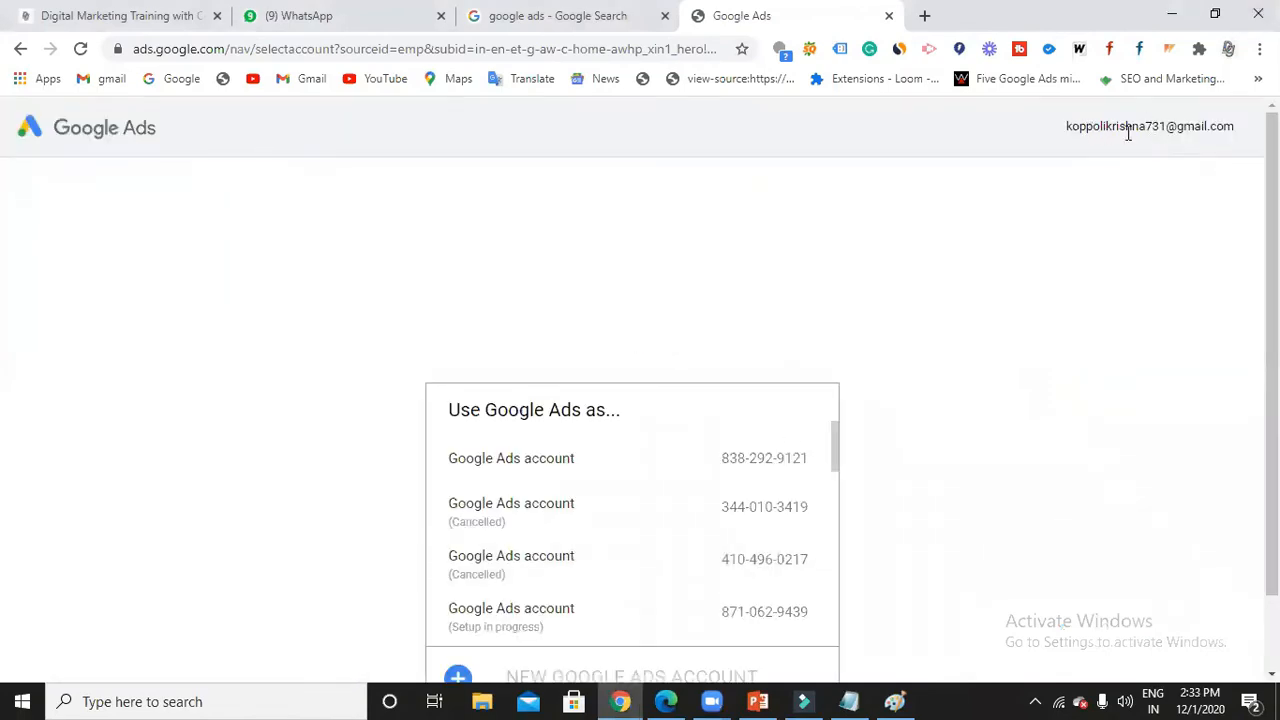
pyautogui.scroll(-5, 700, 560)
pyautogui.scroll(-4, 650, 575)
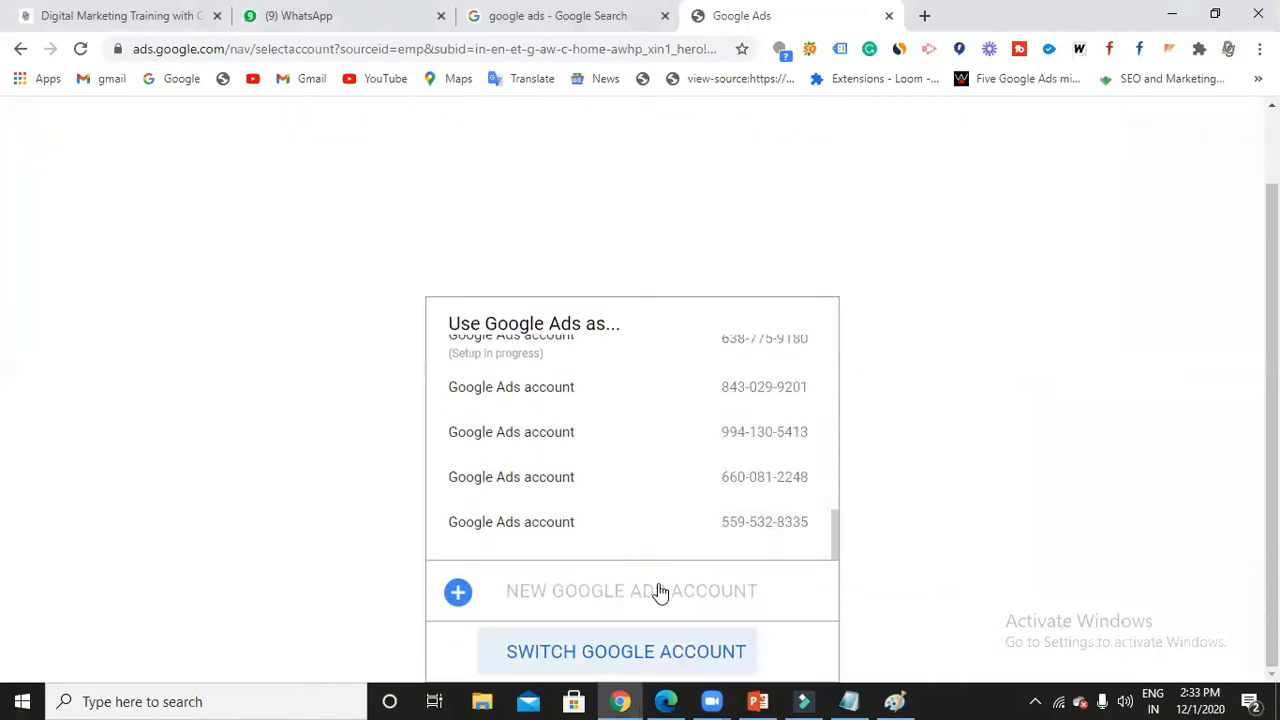
pyautogui.click(660, 592)
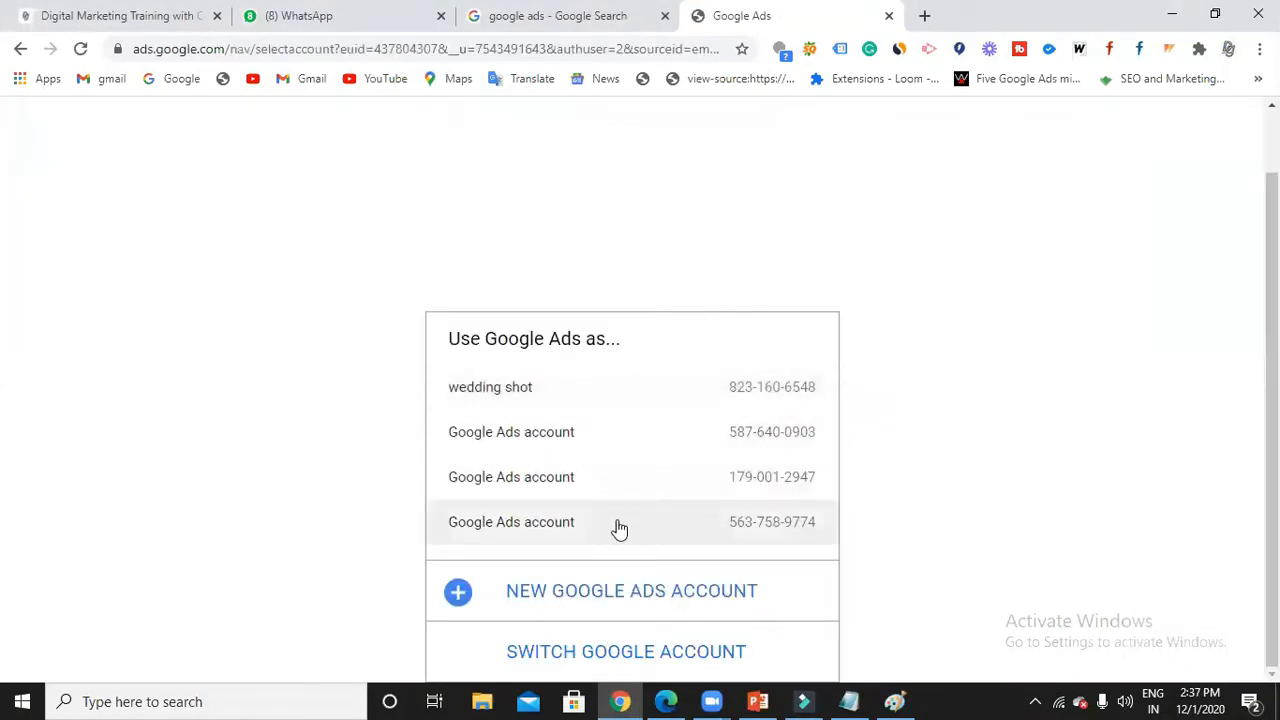
pyautogui.scroll(1, 1030, 404)
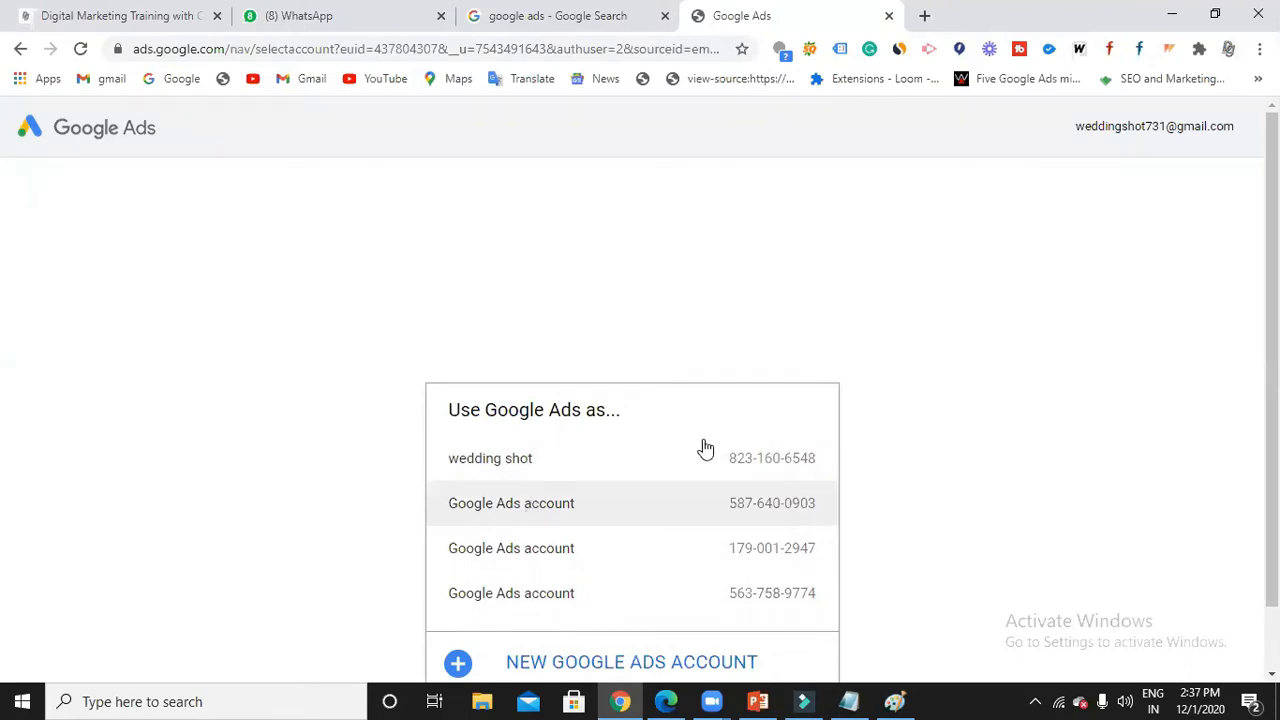
pyautogui.scroll(-1, 663, 594)
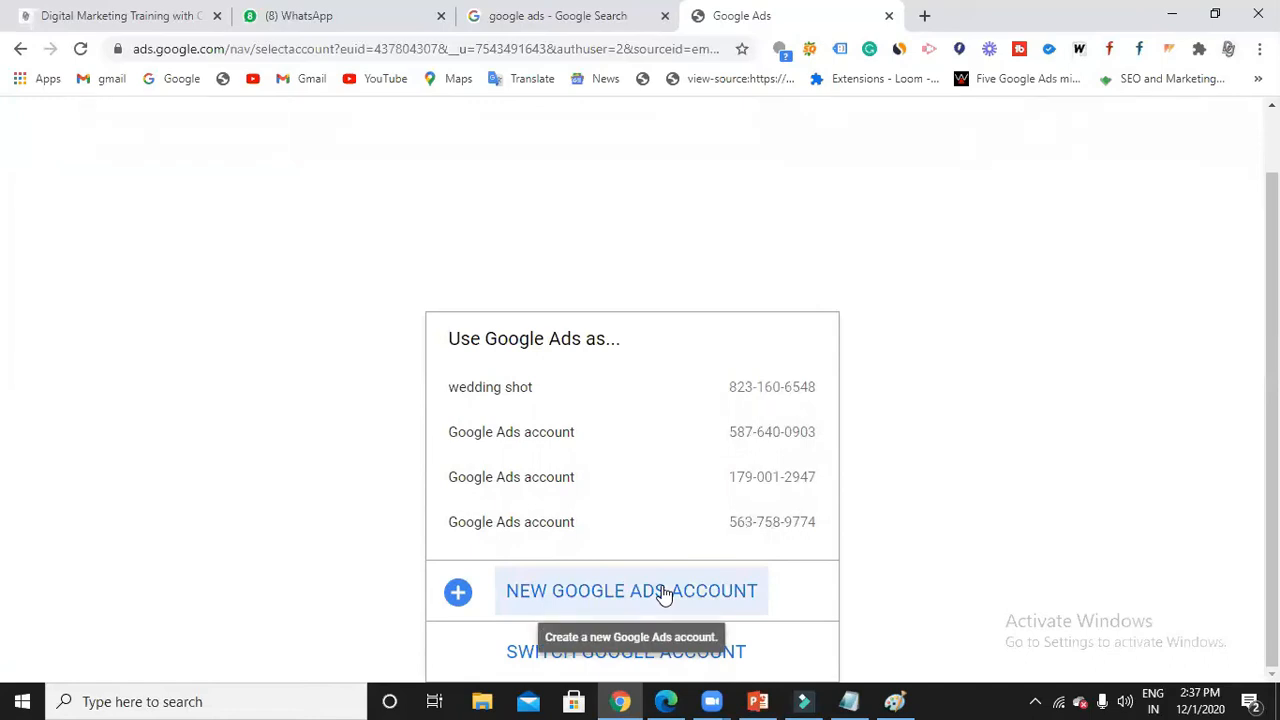
pyautogui.click(626, 597)
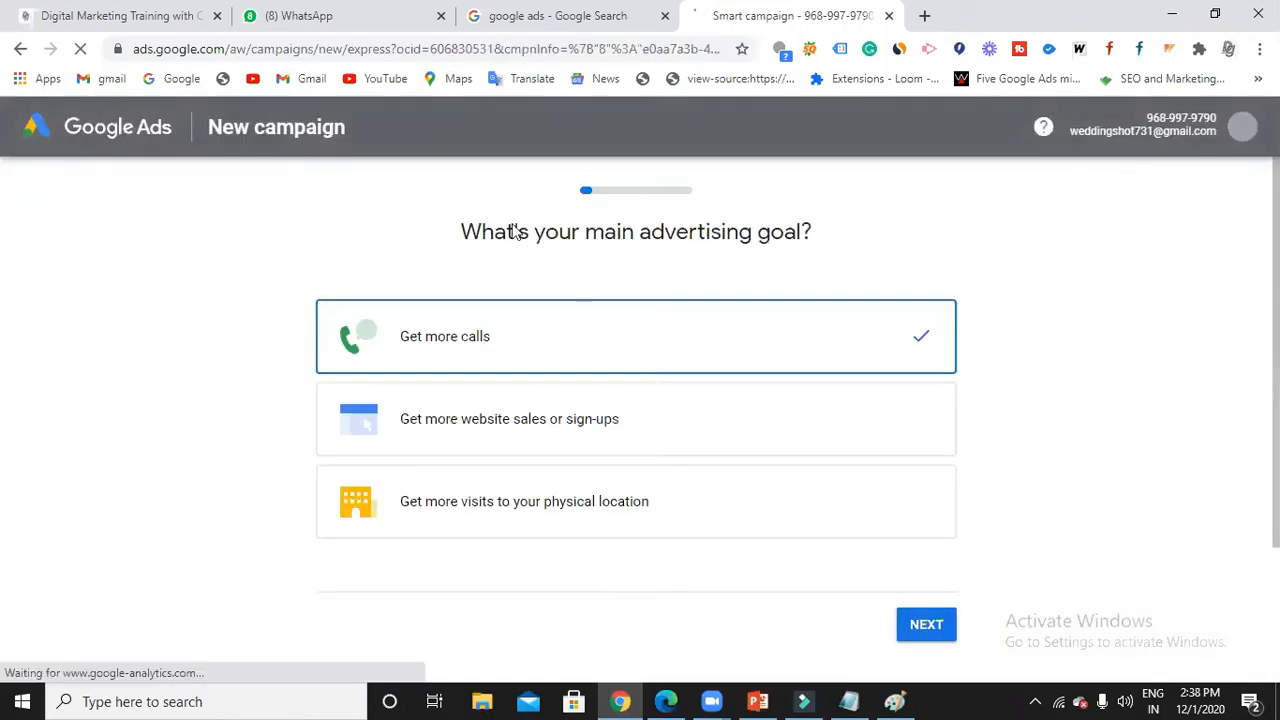
pyautogui.click(848, 701)
# Type 'Google ads express' and 'Google Ads' on two new lines in the notes.
pyautogui.write('Googl')
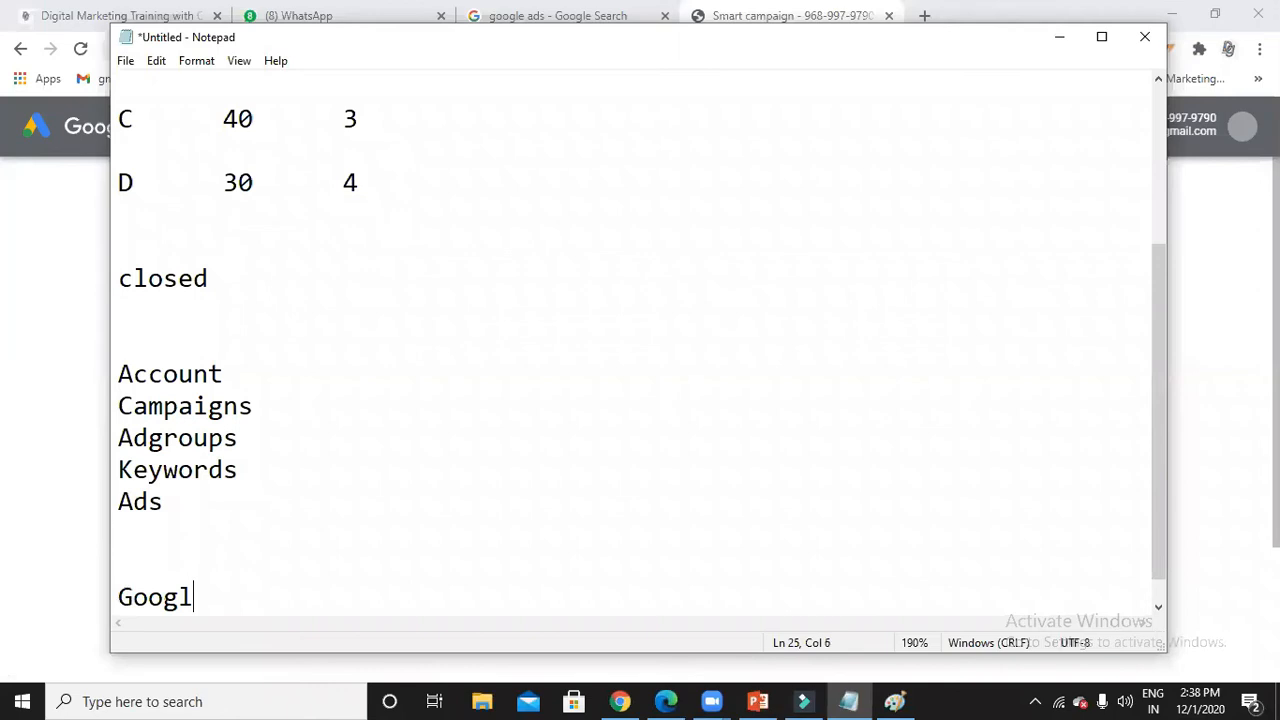
pyautogui.write('e ads ex')
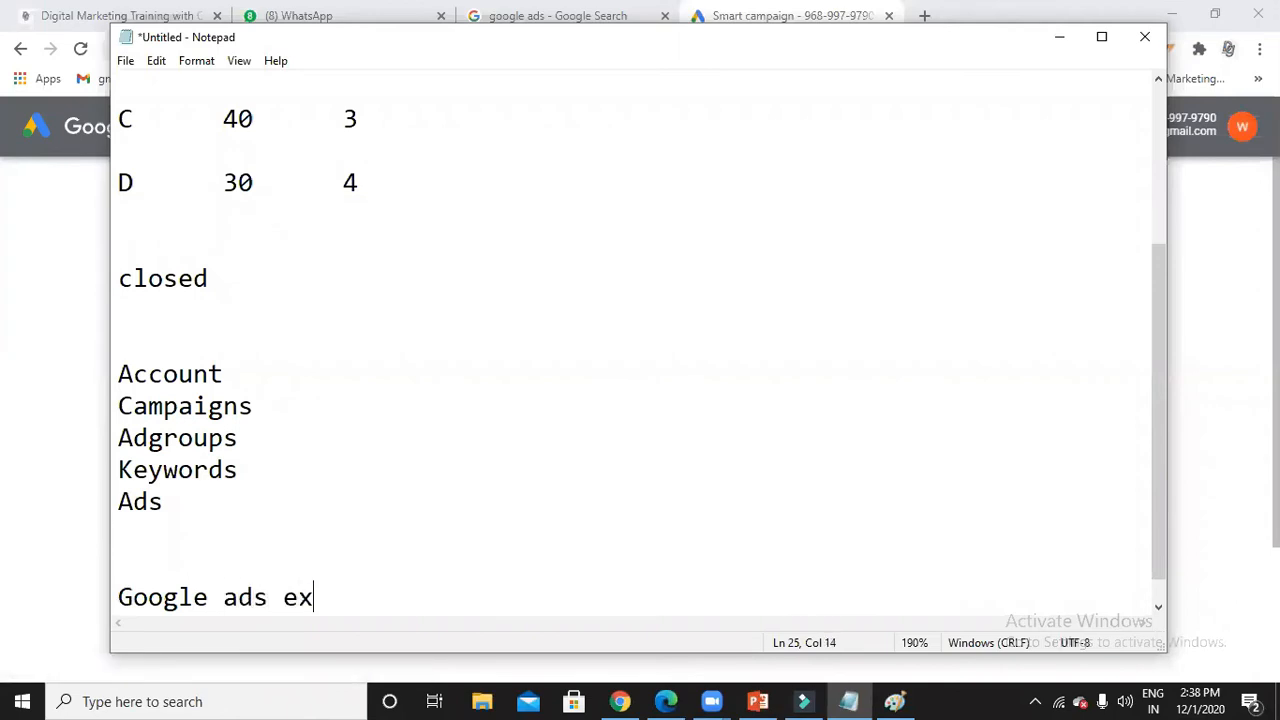
pyautogui.write('press')
pyautogui.press('Return')
pyautogui.write('Google ')
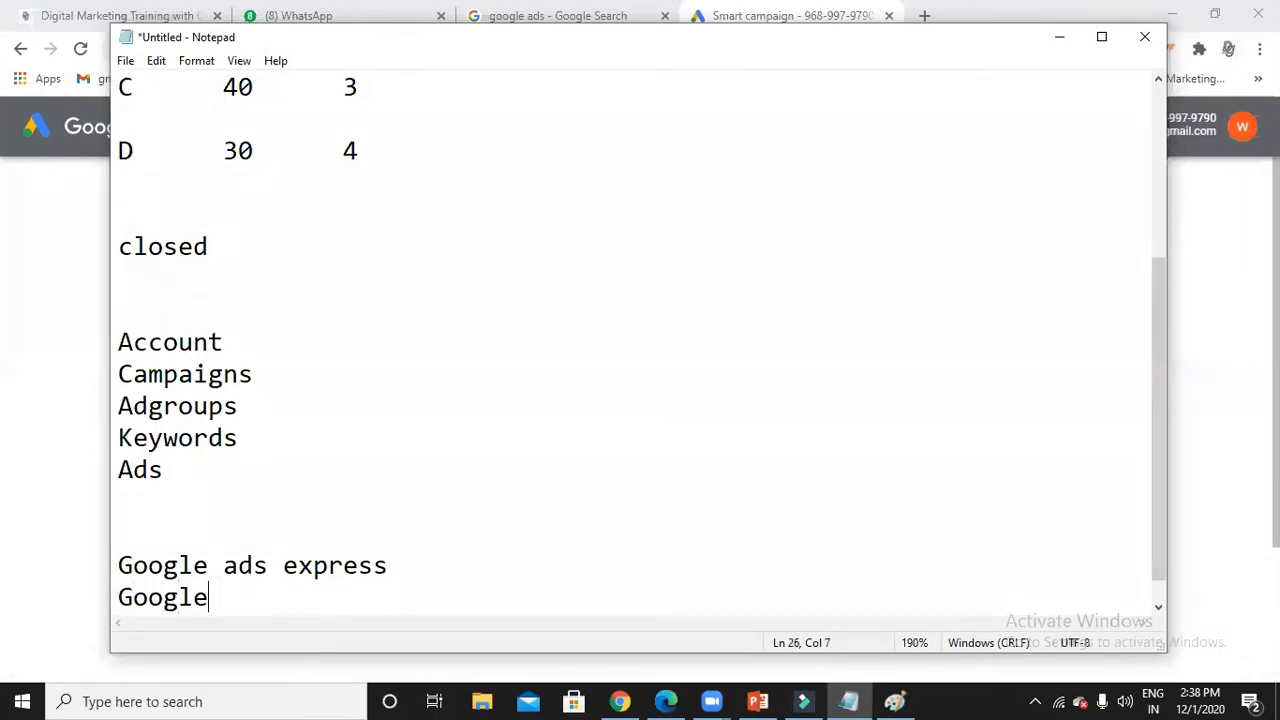
pyautogui.write('Ads')
pyautogui.click(403, 569)
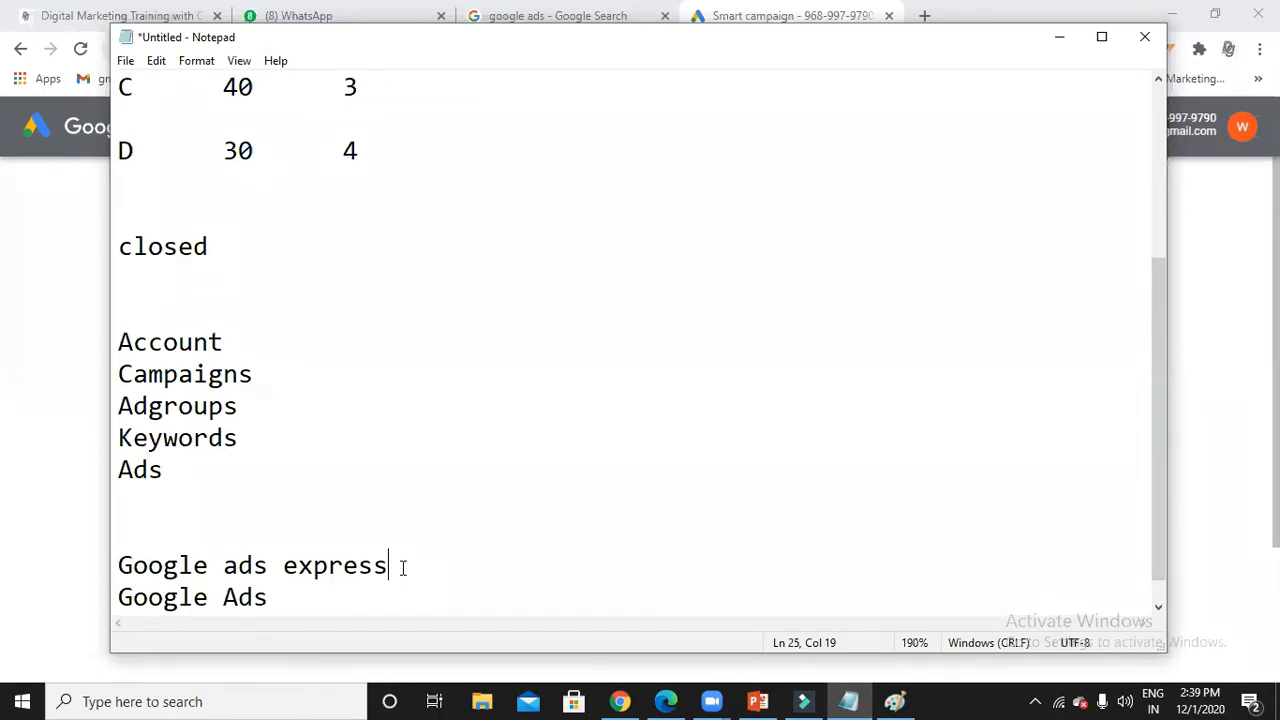
pyautogui.click(369, 593)
pyautogui.click(1061, 43)
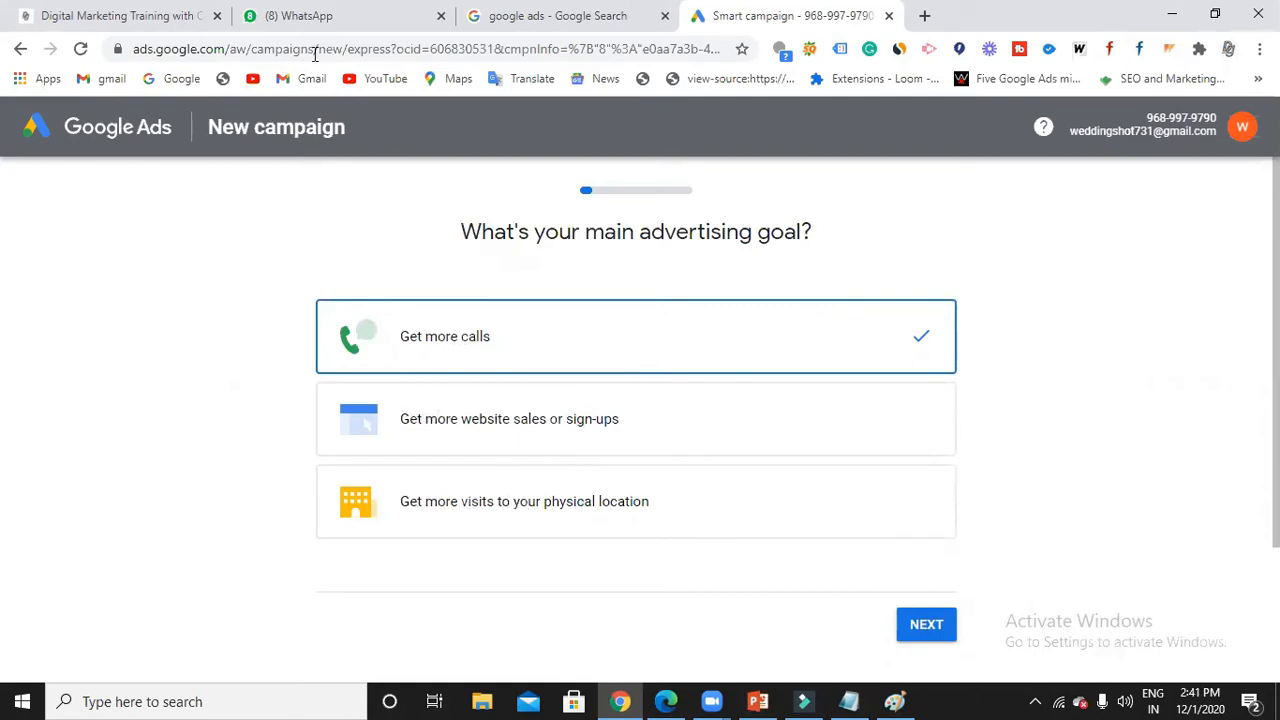
# Check the new/express page address, then switch the campaign setup to Expert Mode.
pyautogui.moveTo(316, 49); pyautogui.dragTo(432, 49)
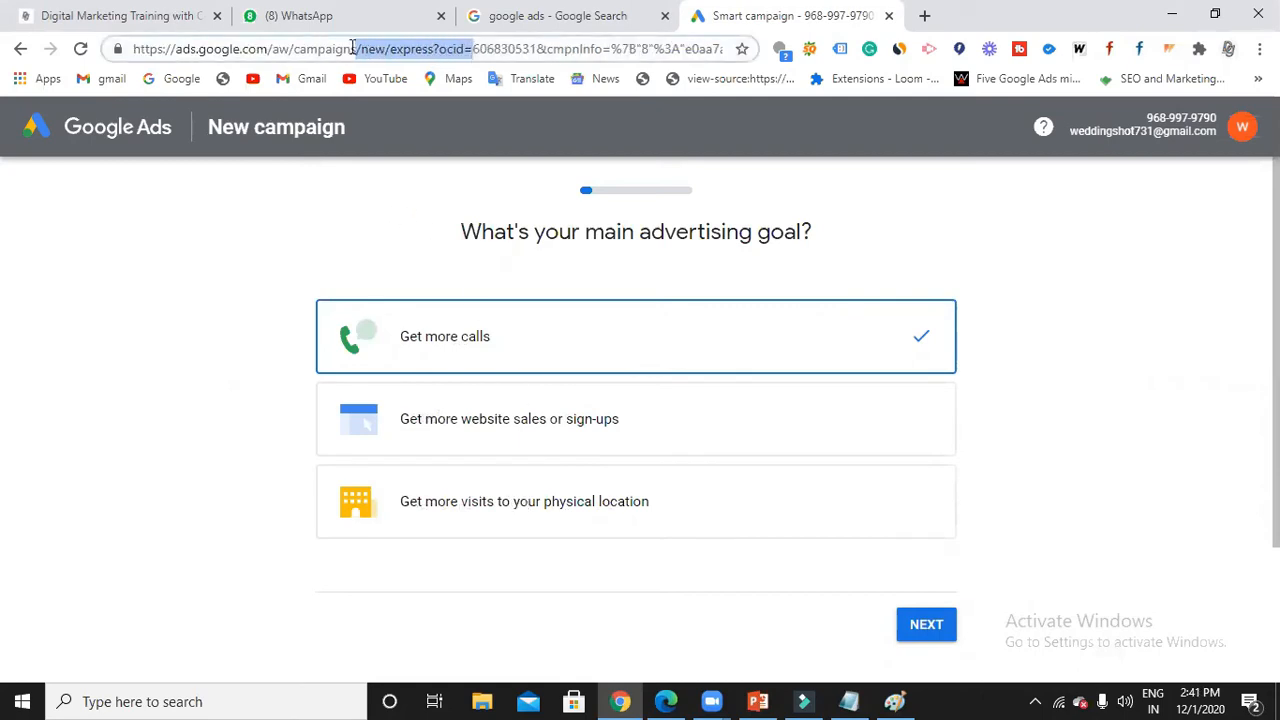
pyautogui.click(352, 48)
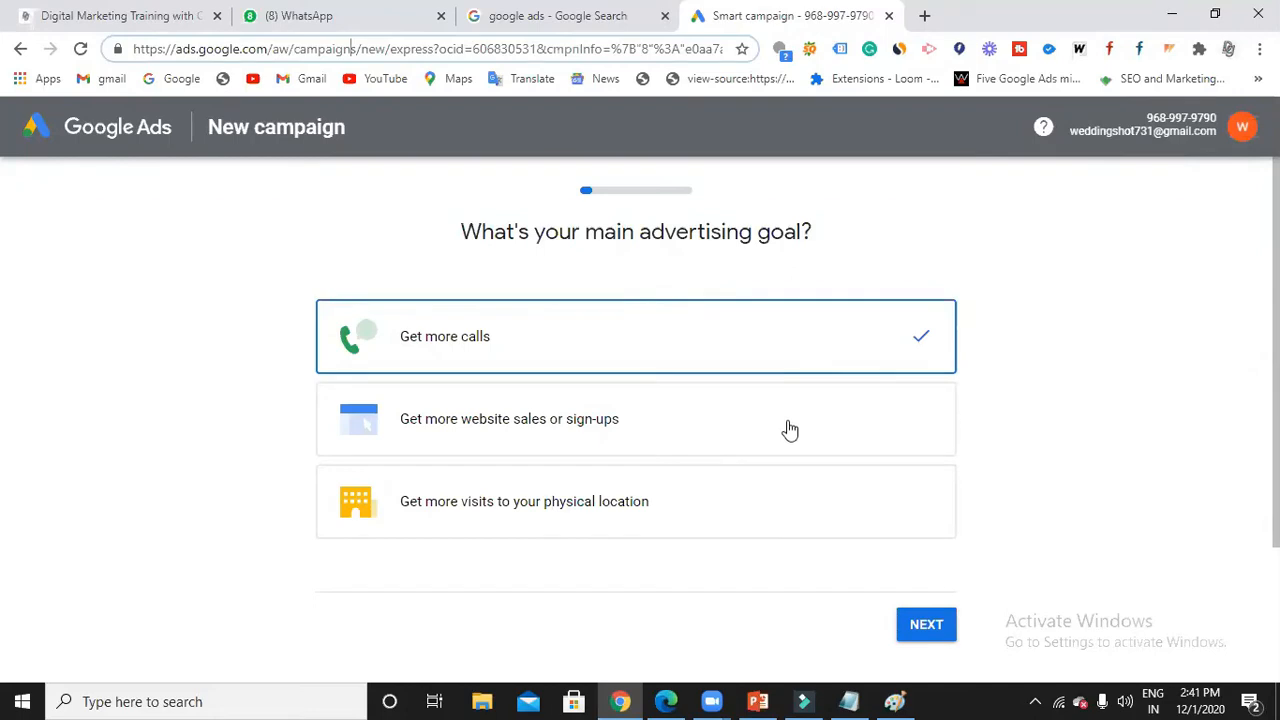
pyautogui.scroll(-1, 786, 429)
pyautogui.scroll(-1, 789, 430)
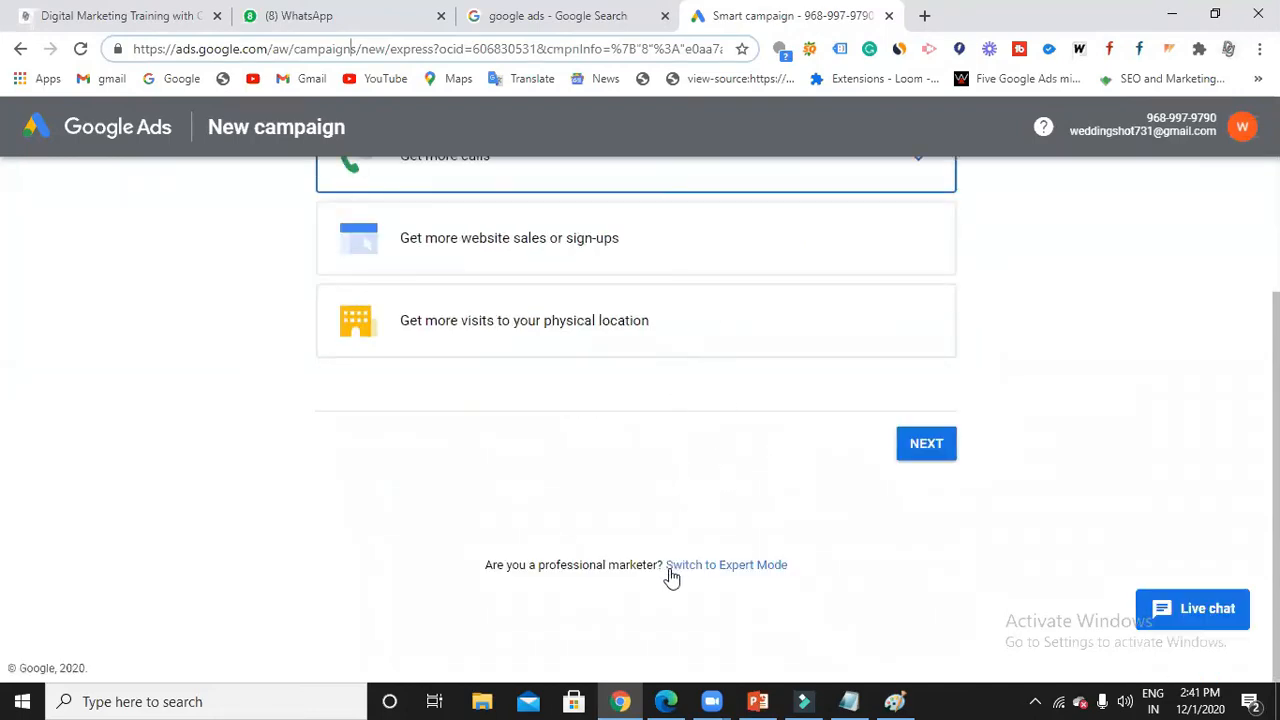
pyautogui.moveTo(664, 567); pyautogui.dragTo(797, 573)
pyautogui.click(903, 567)
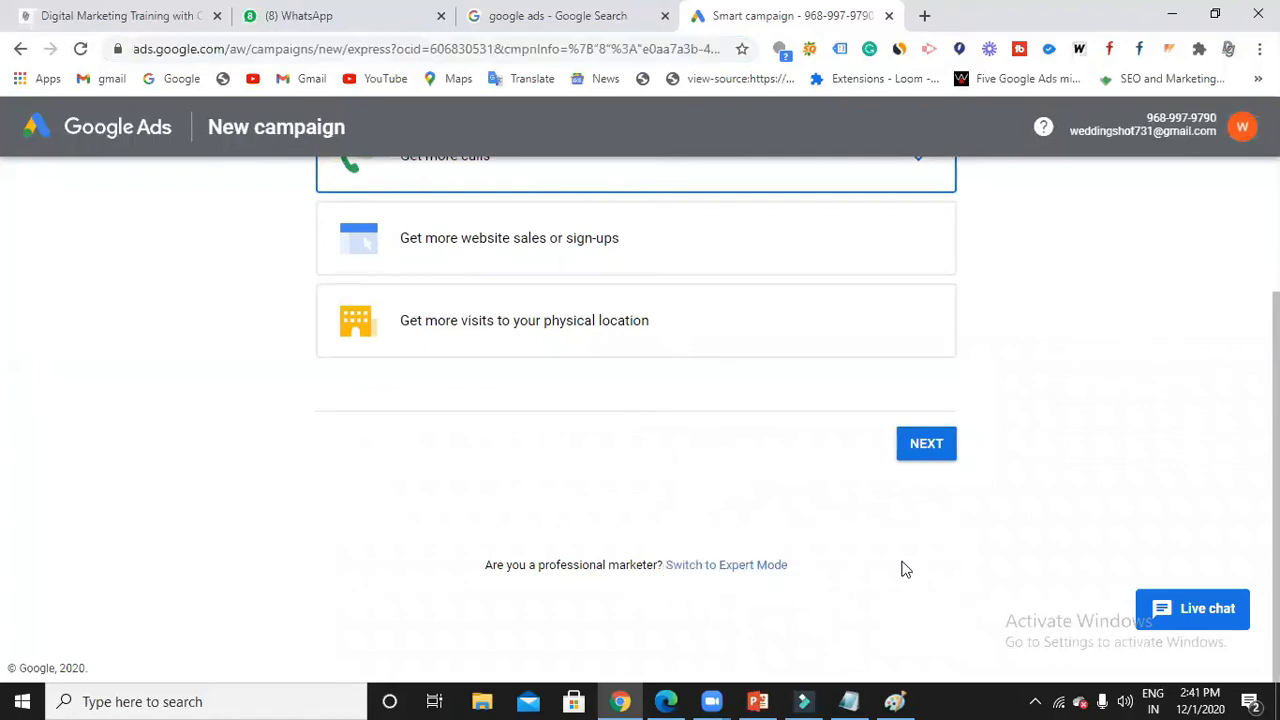
pyautogui.click(746, 567)
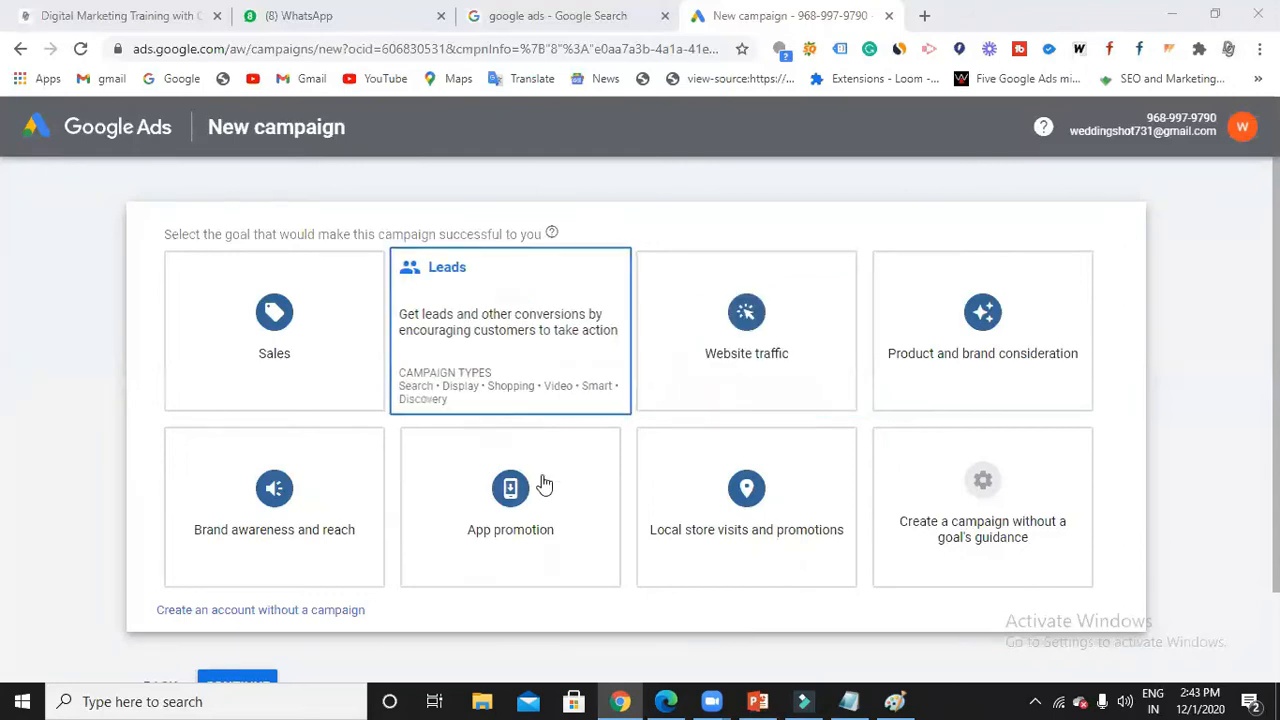
# Choose 'Create a campaign without a goal's guidance' on the New campaign goal page.
pyautogui.scroll(-1, 543, 484)
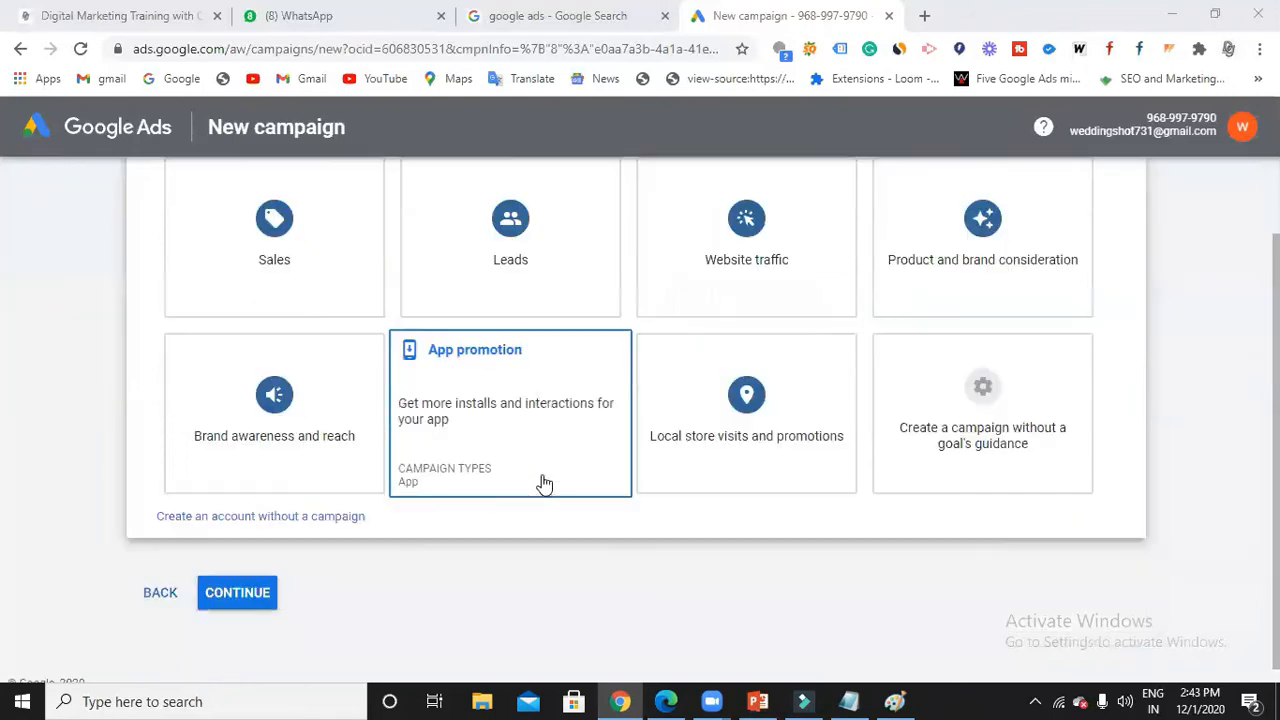
pyautogui.click(1037, 477)
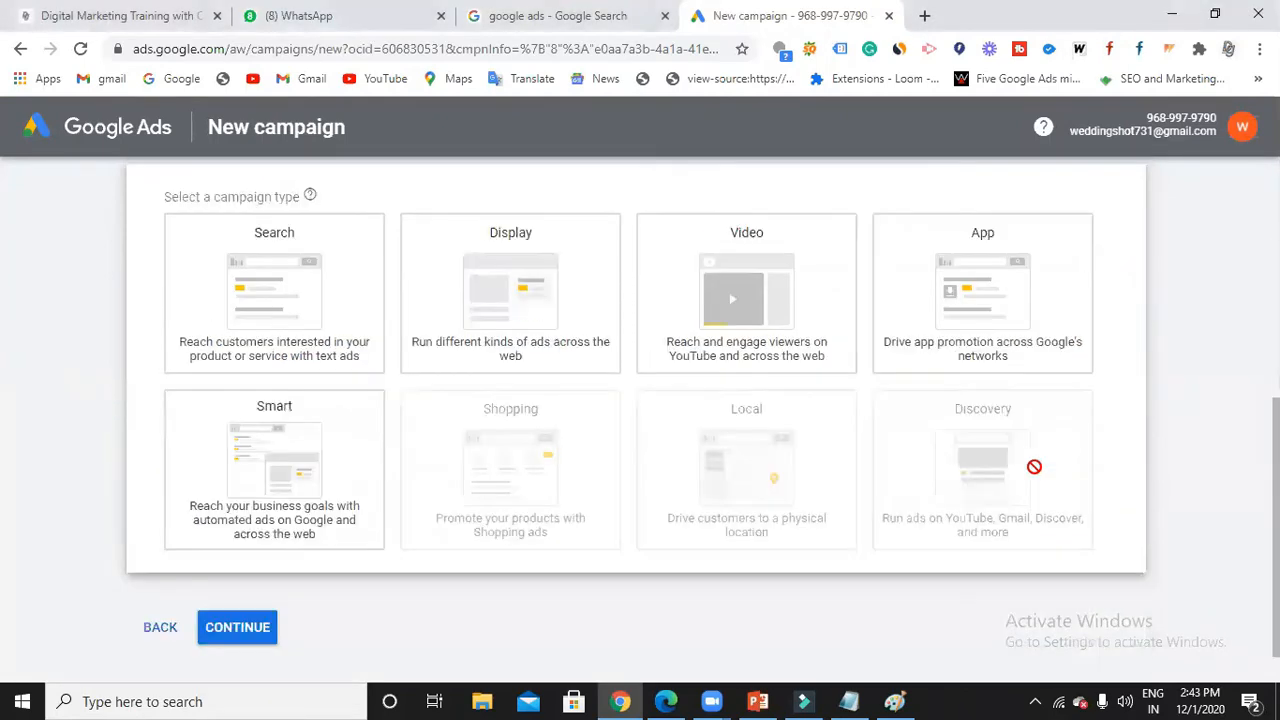
# Pick the Search campaign type instead of Display and continue to its settings.
pyautogui.scroll(1, 900, 420)
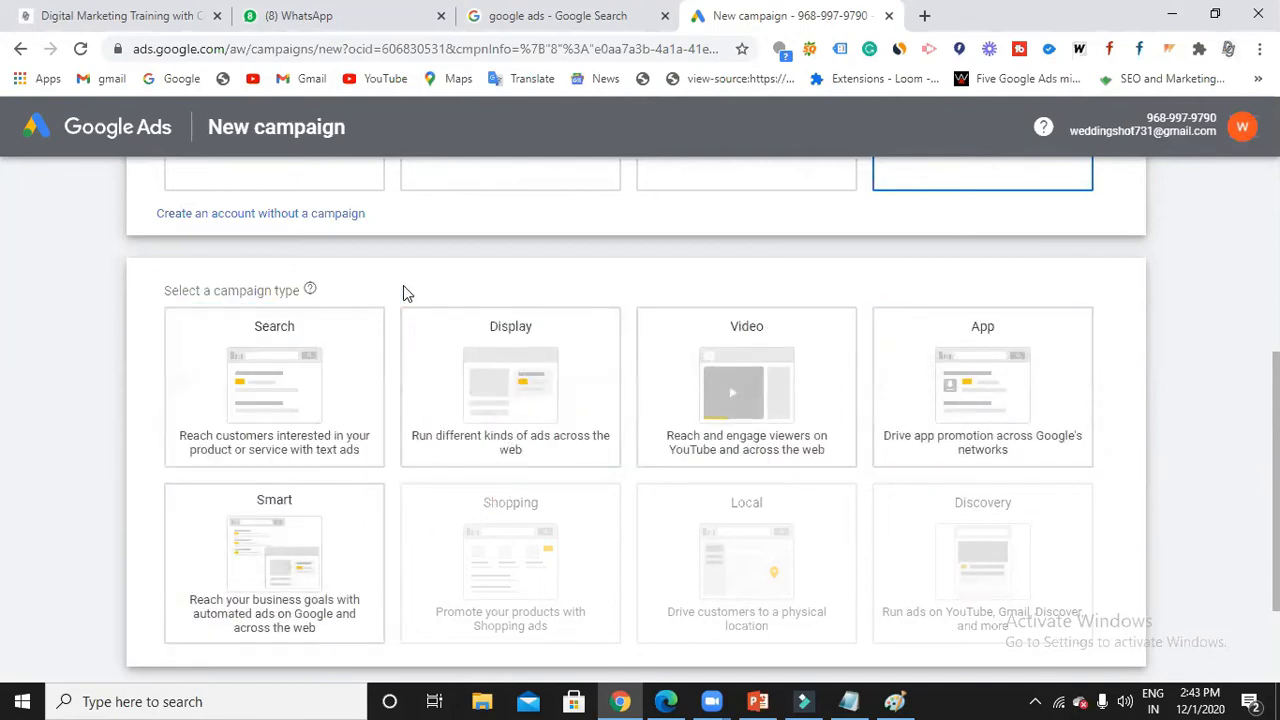
pyautogui.scroll(2, 777, 491)
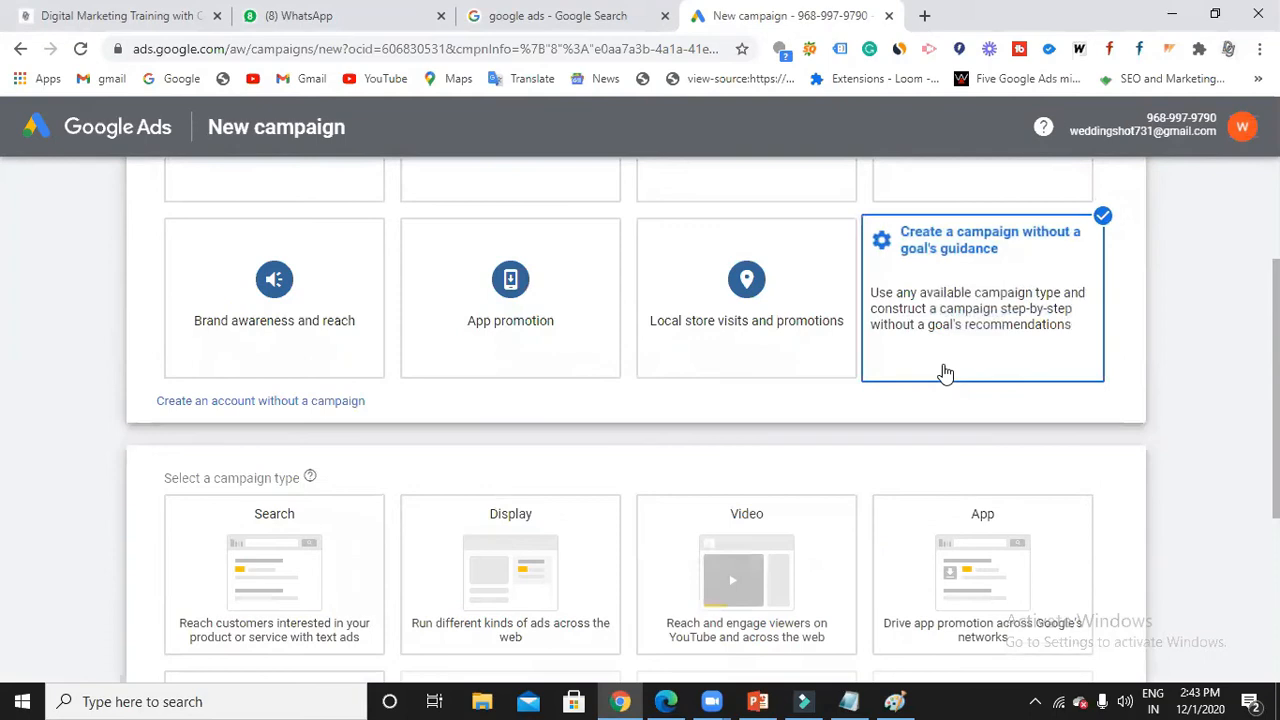
pyautogui.scroll(-1, 974, 466)
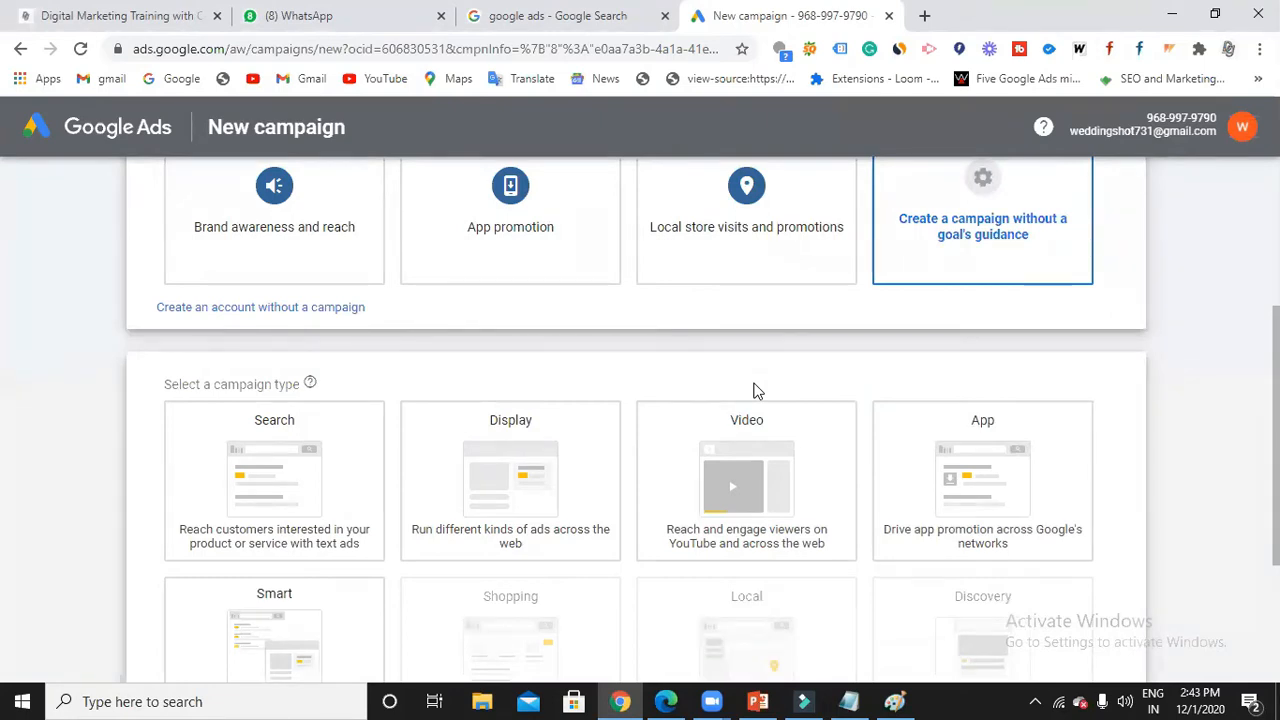
pyautogui.click(492, 436)
pyautogui.click(352, 472)
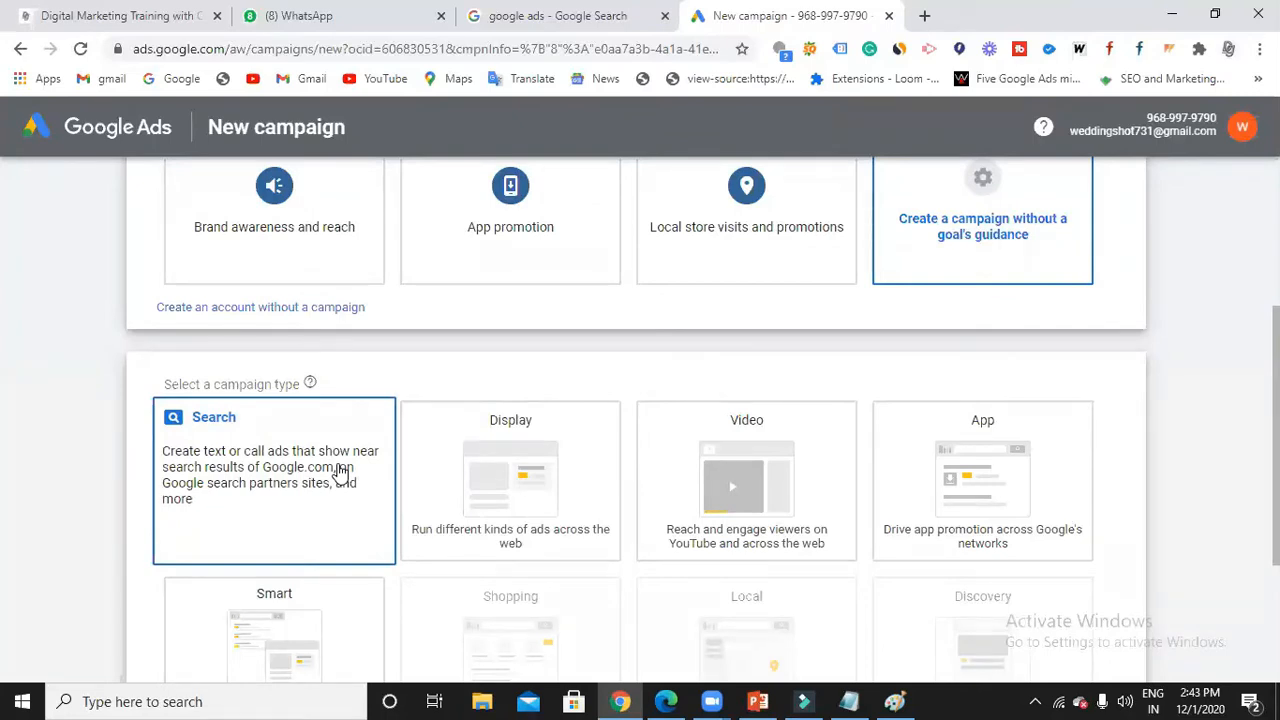
pyautogui.scroll(-4, 340, 472)
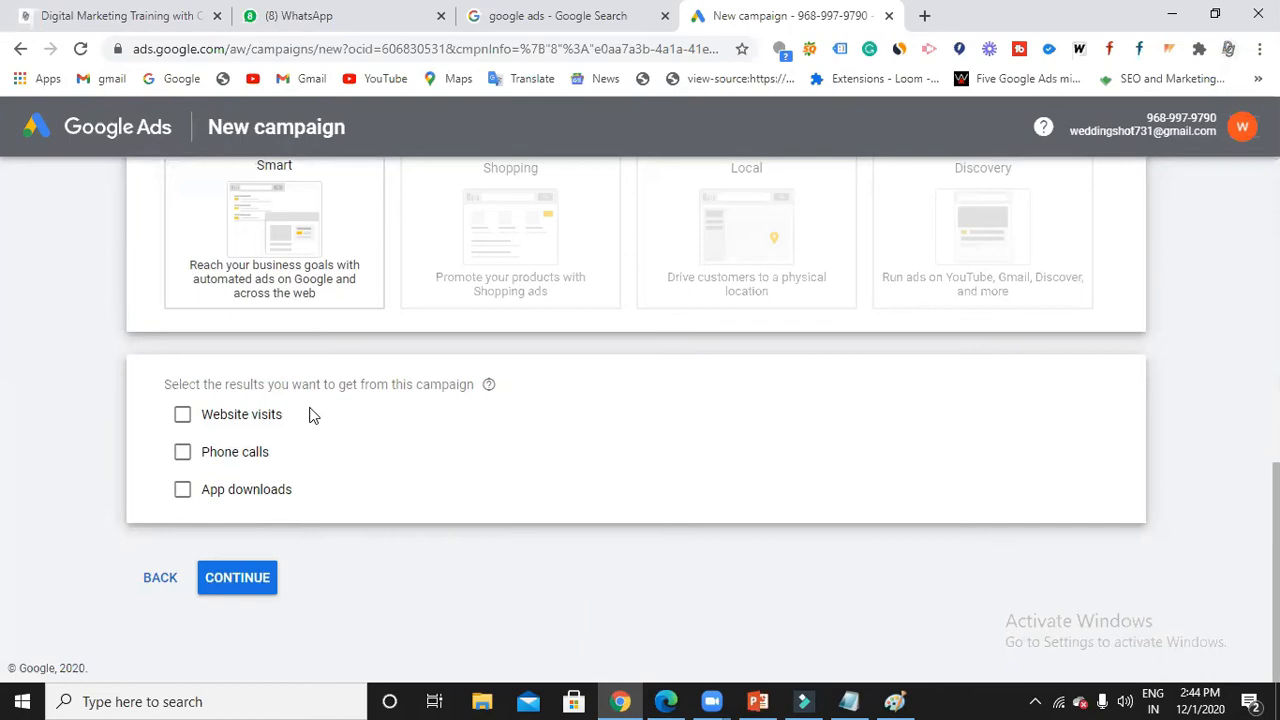
pyautogui.click(255, 585)
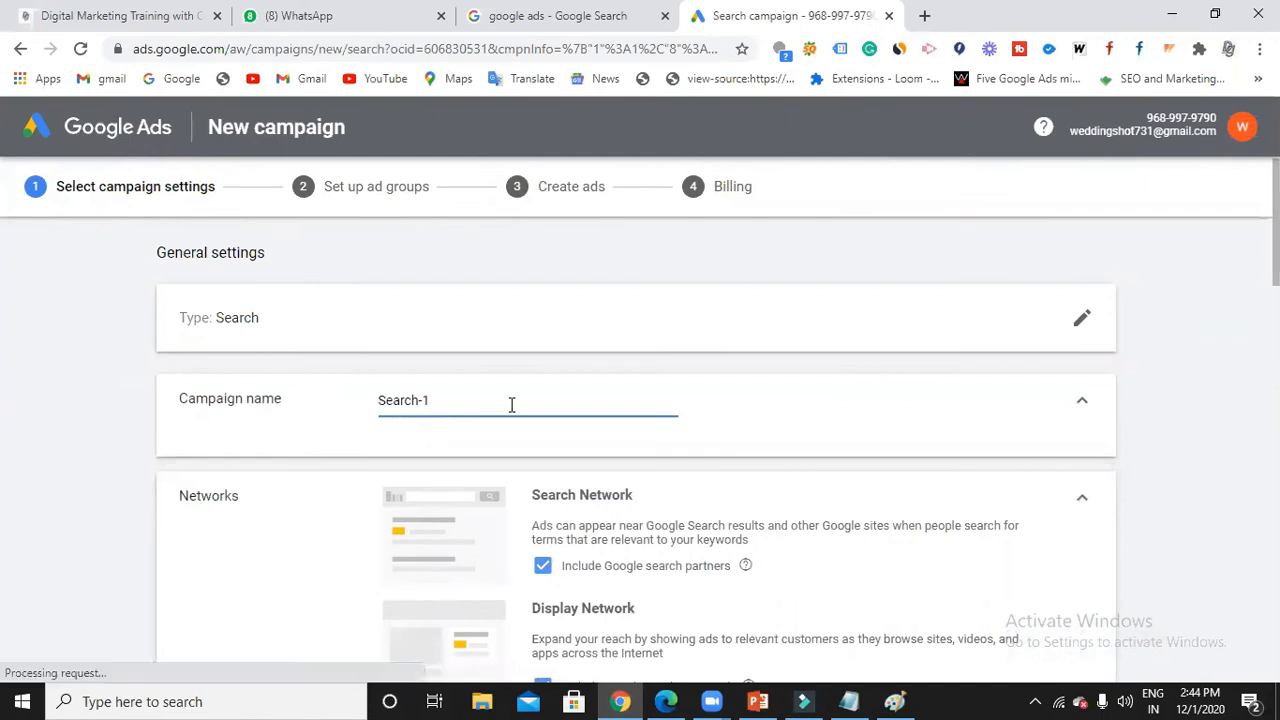
# Replace the default name Search-1 with '2pm batch search' in the Campaign name field.
pyautogui.press('BackSpace')
pyautogui.press('BackSpace')
pyautogui.press('BackSpace')
pyautogui.press('BackSpace')
pyautogui.press('BackSpace')
pyautogui.press('BackSpace')
pyautogui.press('BackSpace')
pyautogui.press('BackSpace')
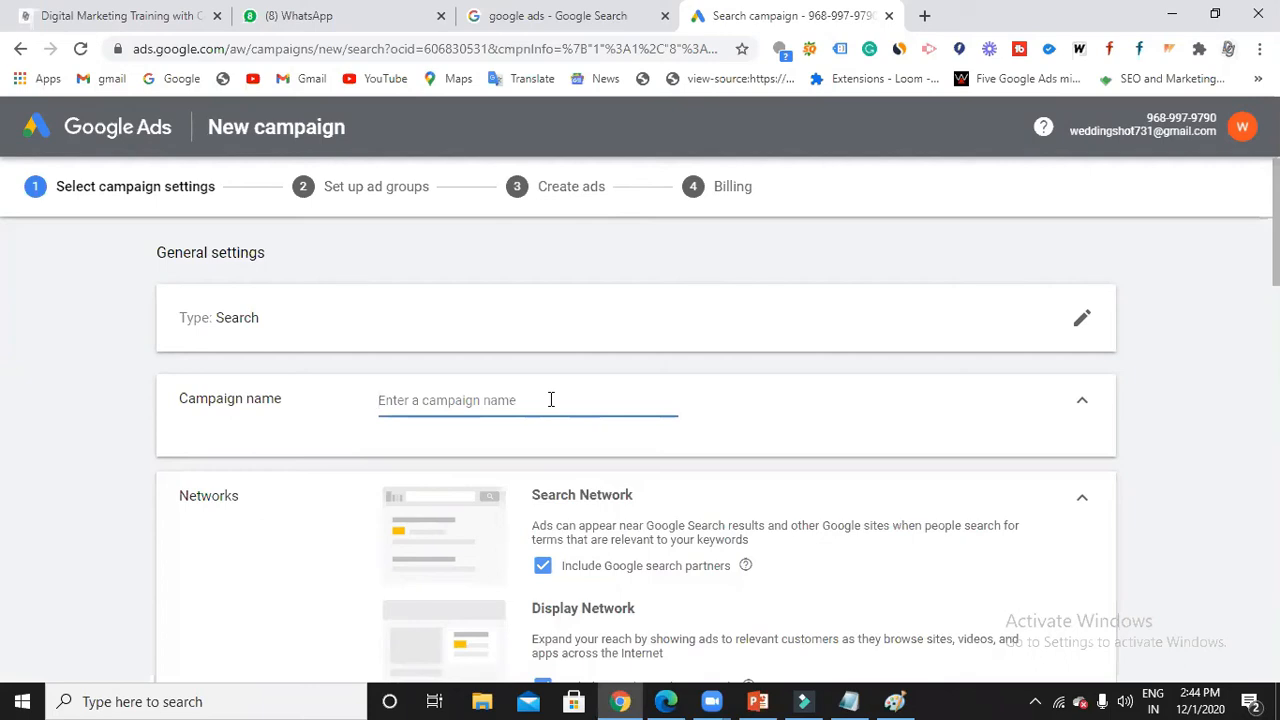
pyautogui.write('2')
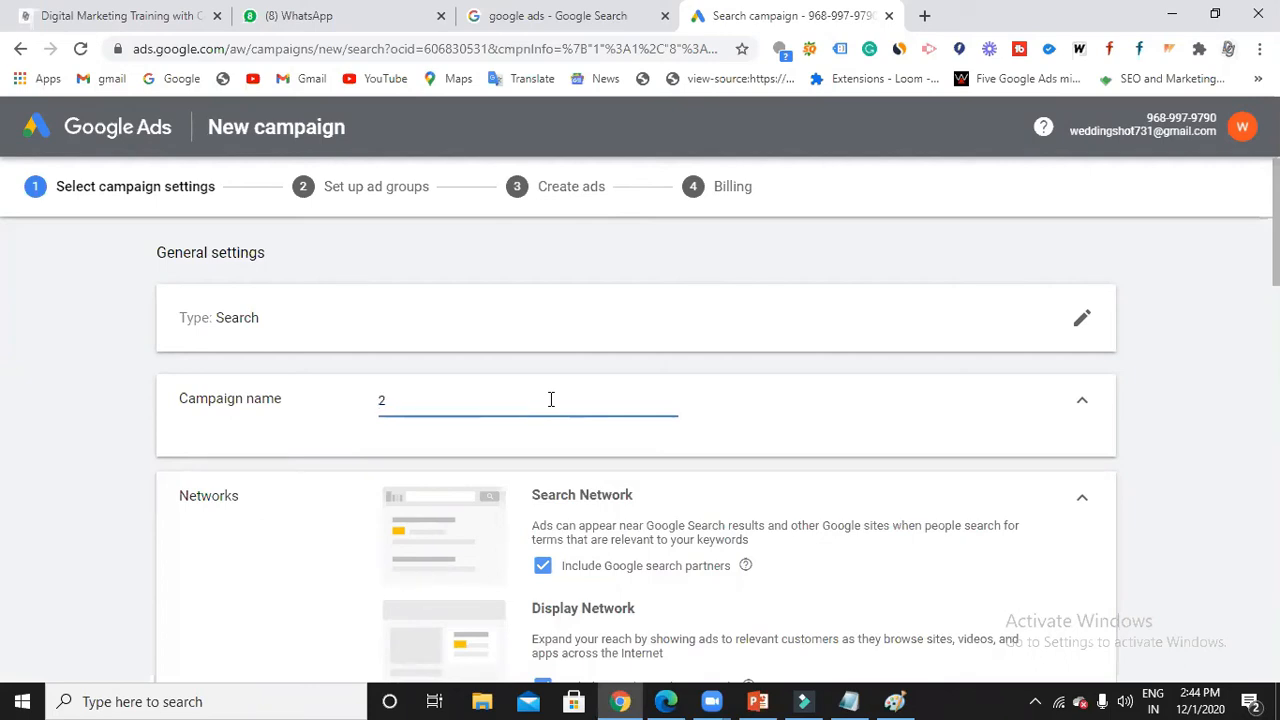
pyautogui.write('pm batch search')
pyautogui.scroll(-2, 523, 416)
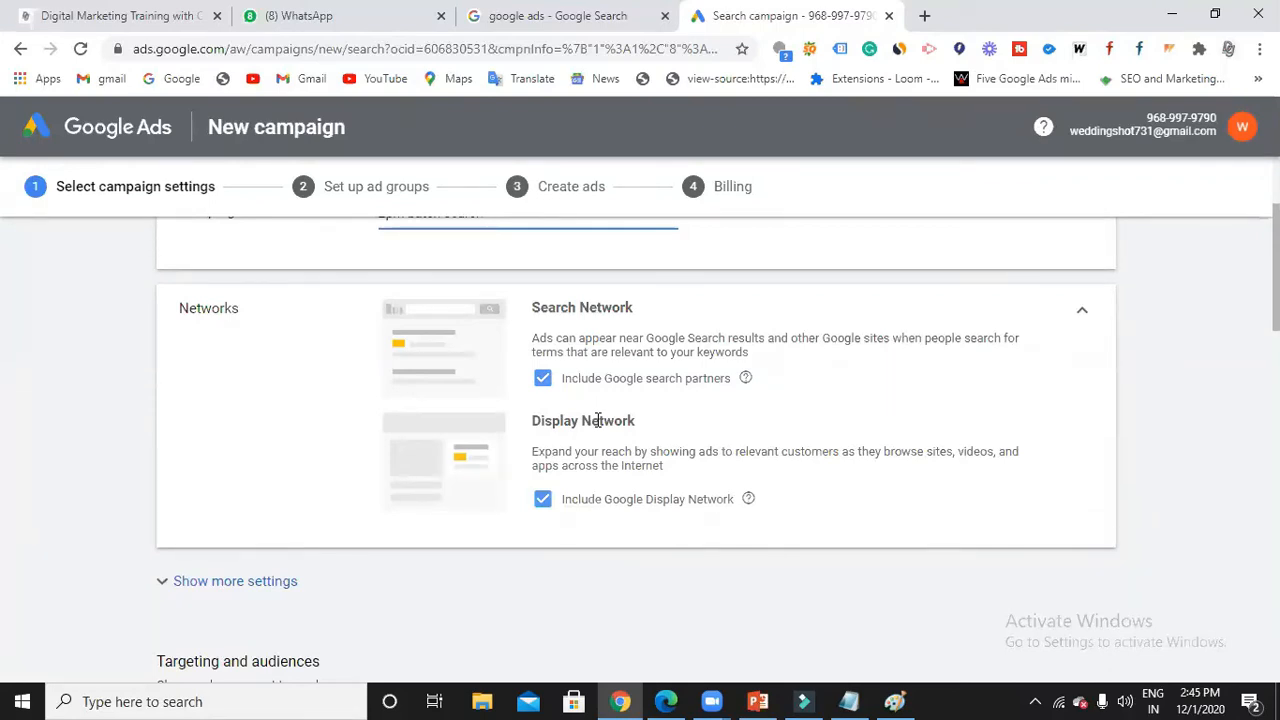
# Untick Google Display Network and Google search partners so only Google Search remains.
pyautogui.click(547, 501)
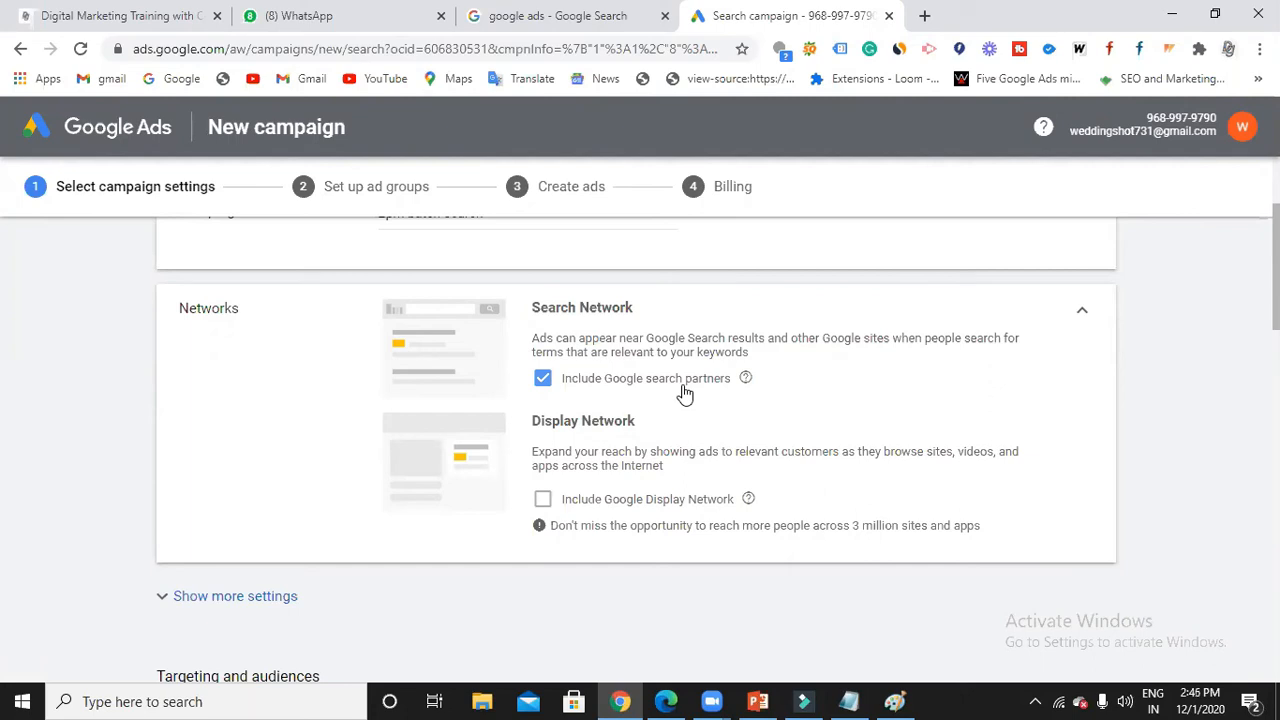
pyautogui.click(543, 380)
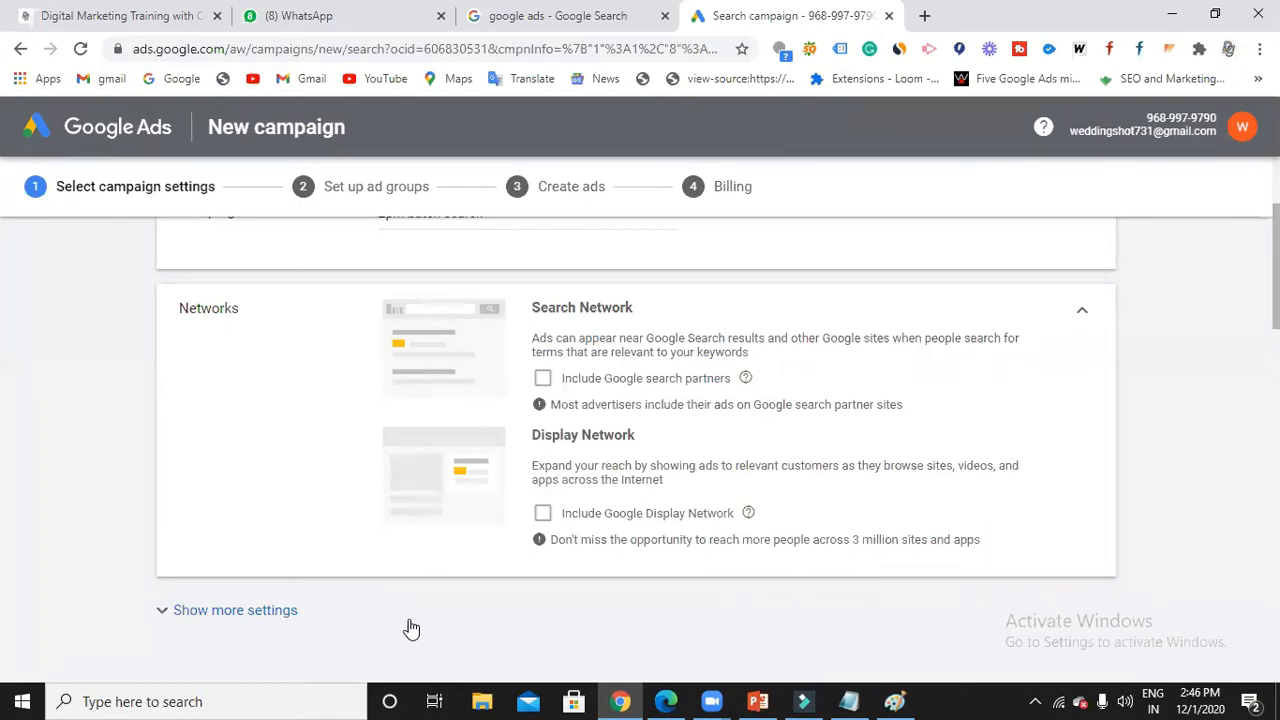
pyautogui.scroll(-1, 617, 398)
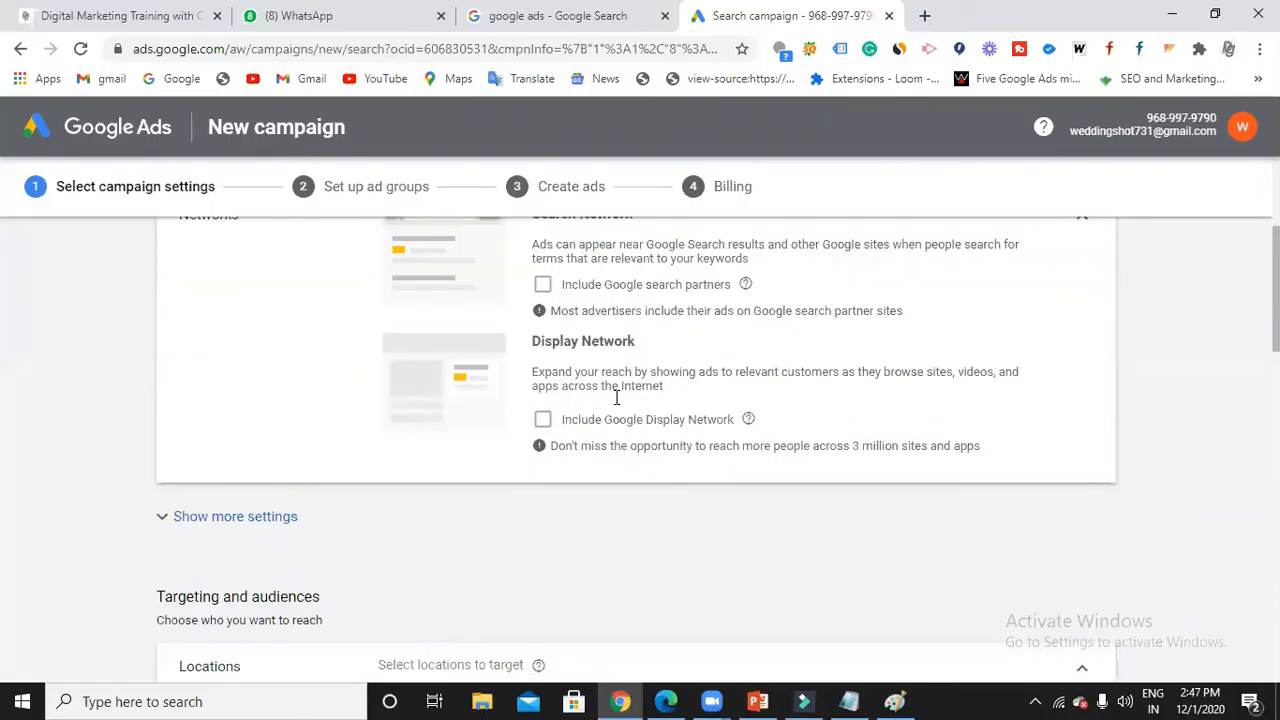
pyautogui.click(308, 528)
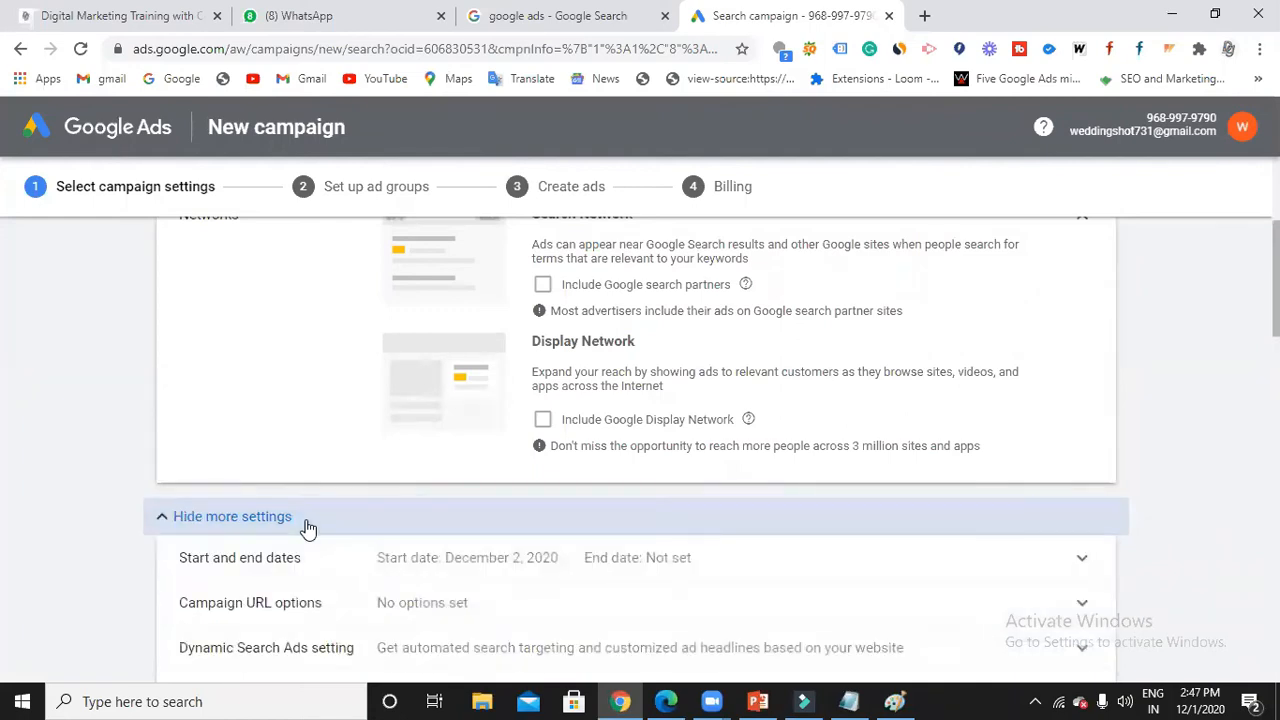
# Review Start and end dates, keeping start date Dec 2, 2020 with no end date.
pyautogui.scroll(-1, 499, 503)
pyautogui.click(534, 466)
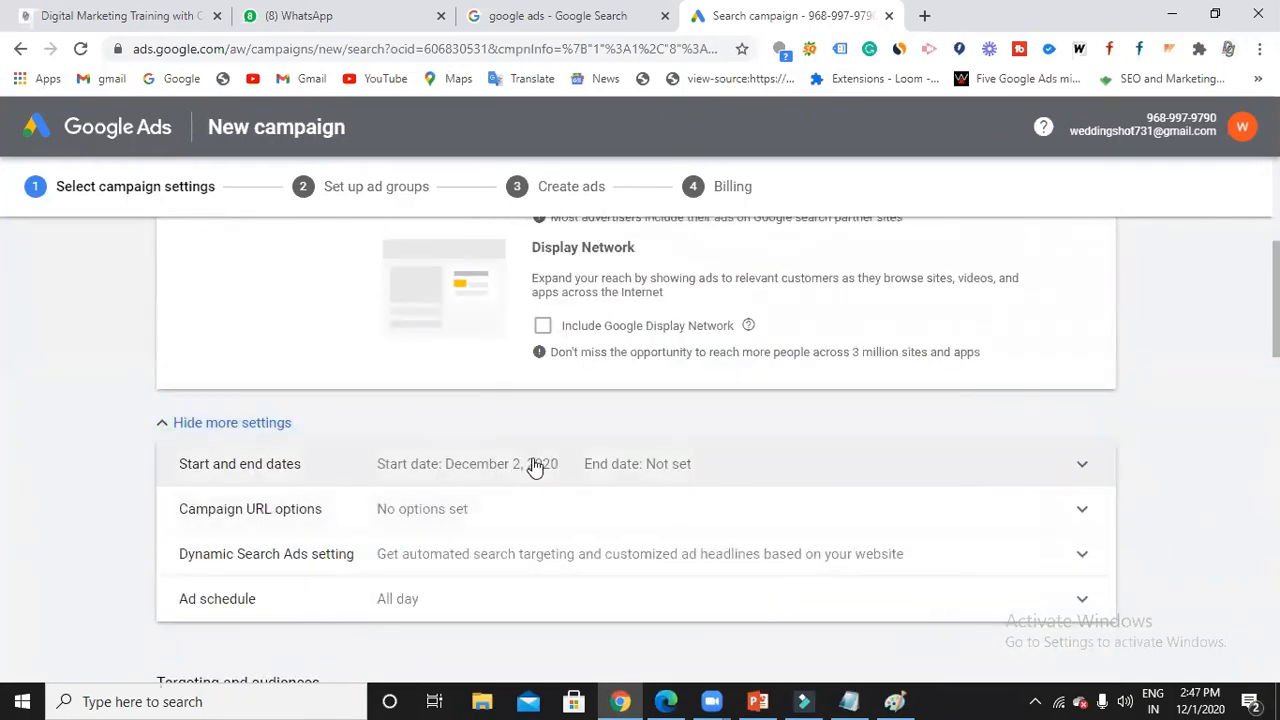
pyautogui.scroll(-1, 532, 465)
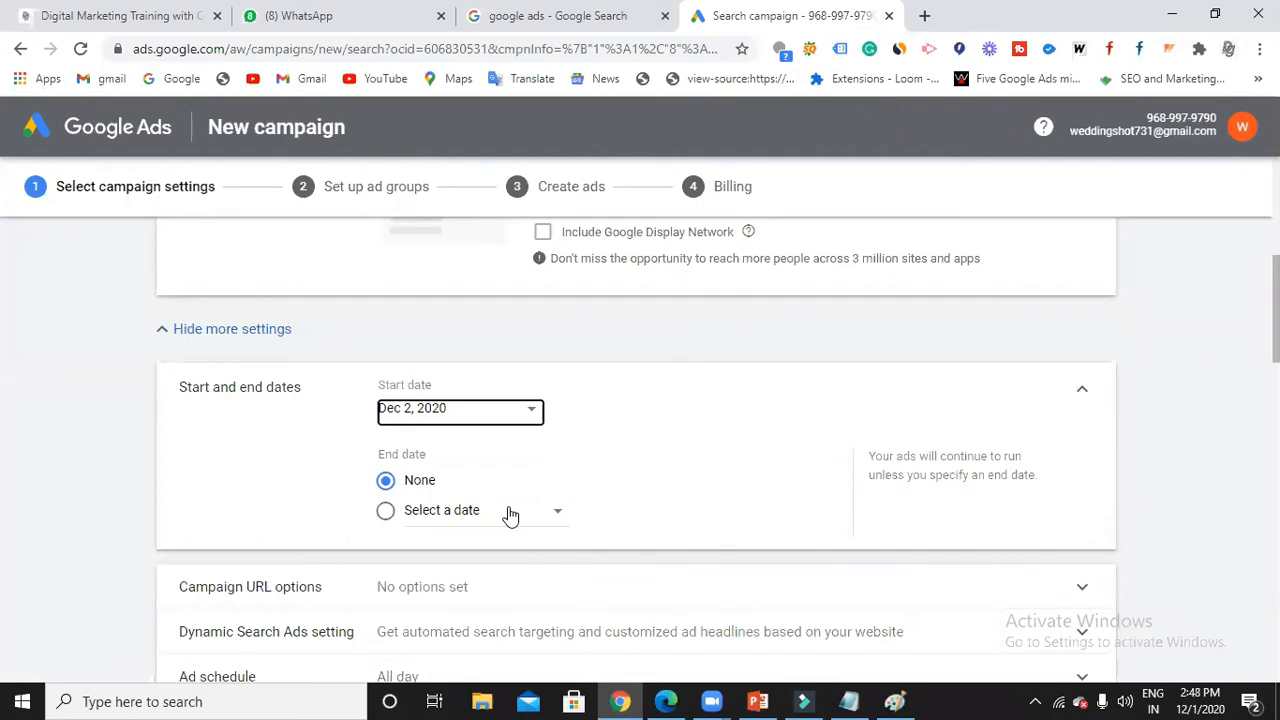
pyautogui.click(529, 414)
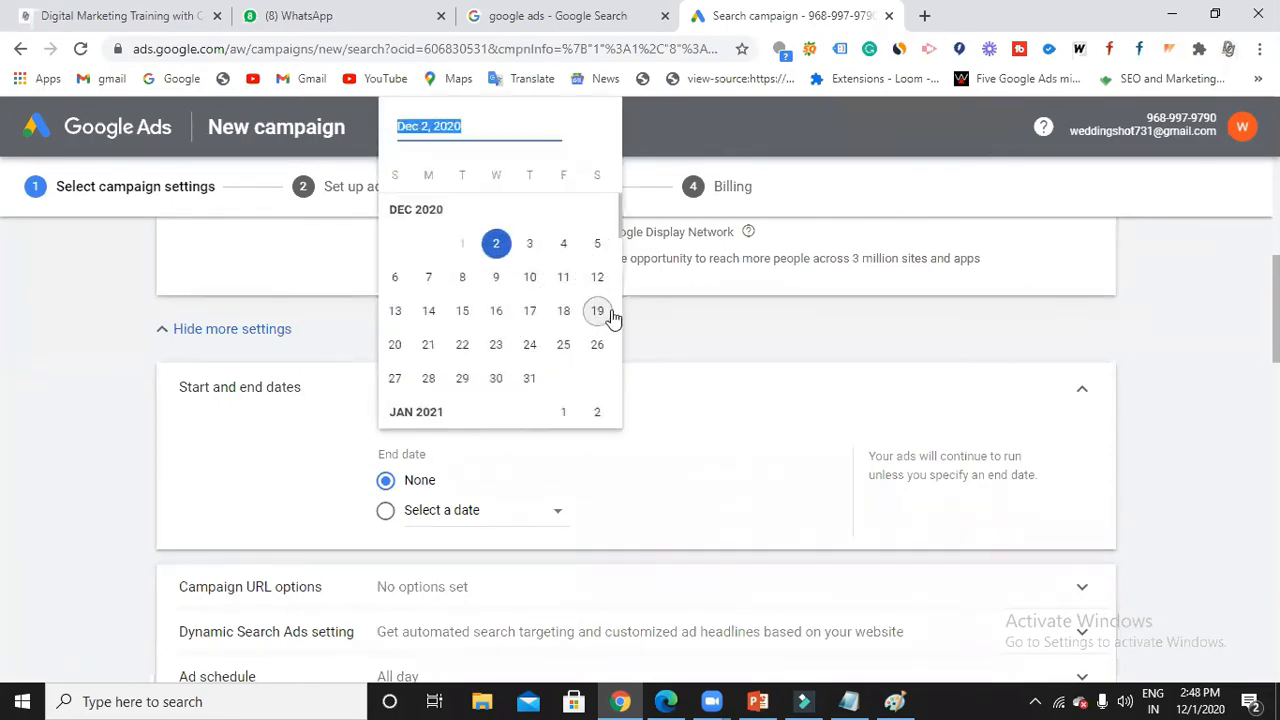
pyautogui.click(657, 366)
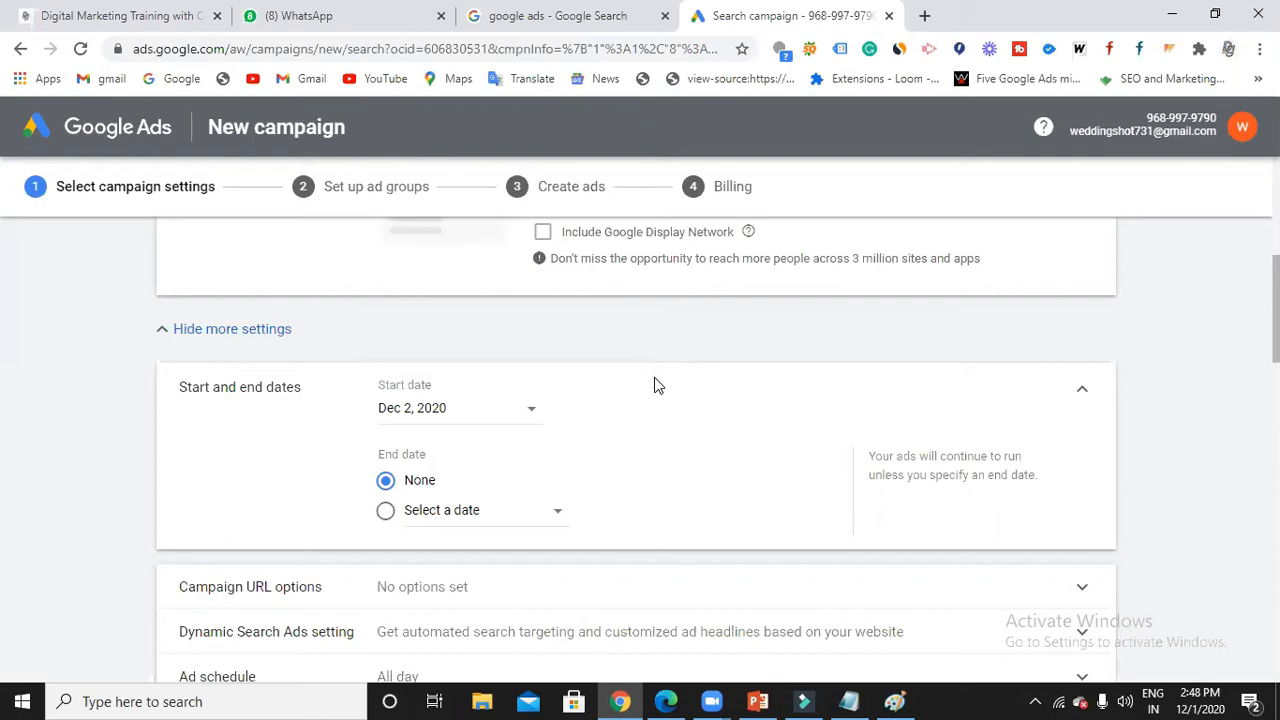
pyautogui.scroll(-1, 654, 386)
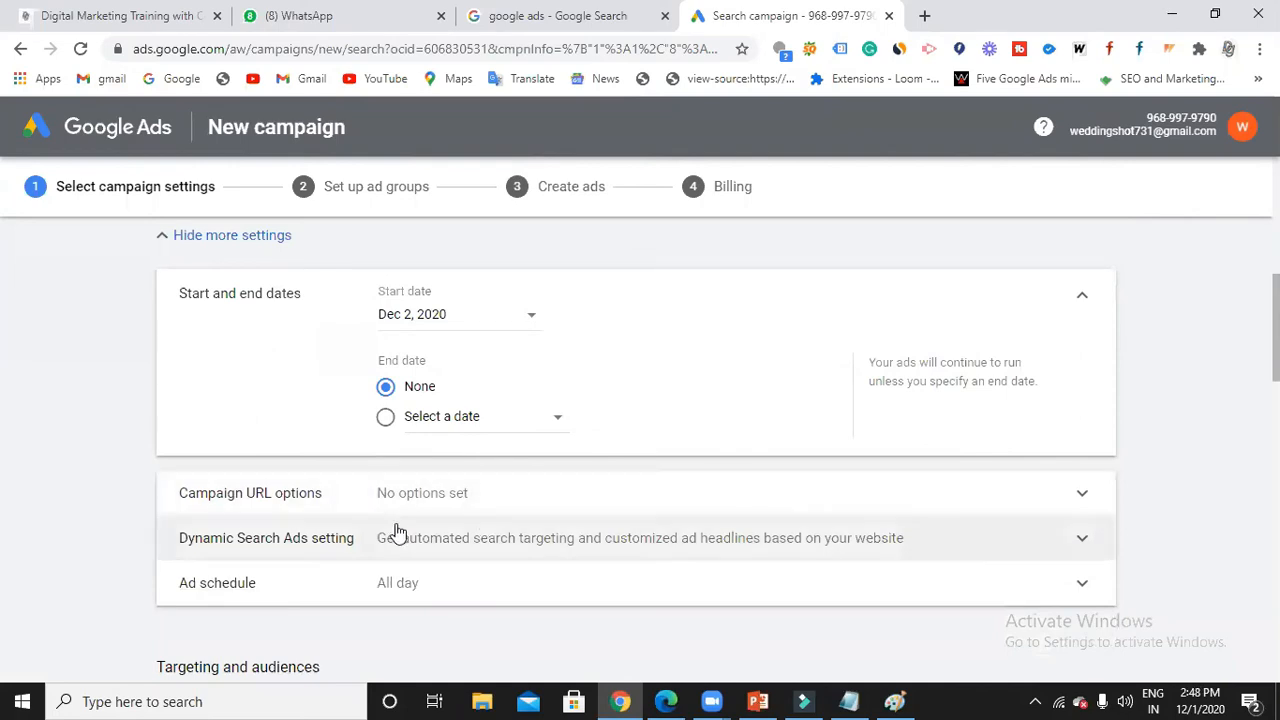
pyautogui.scroll(-1, 515, 533)
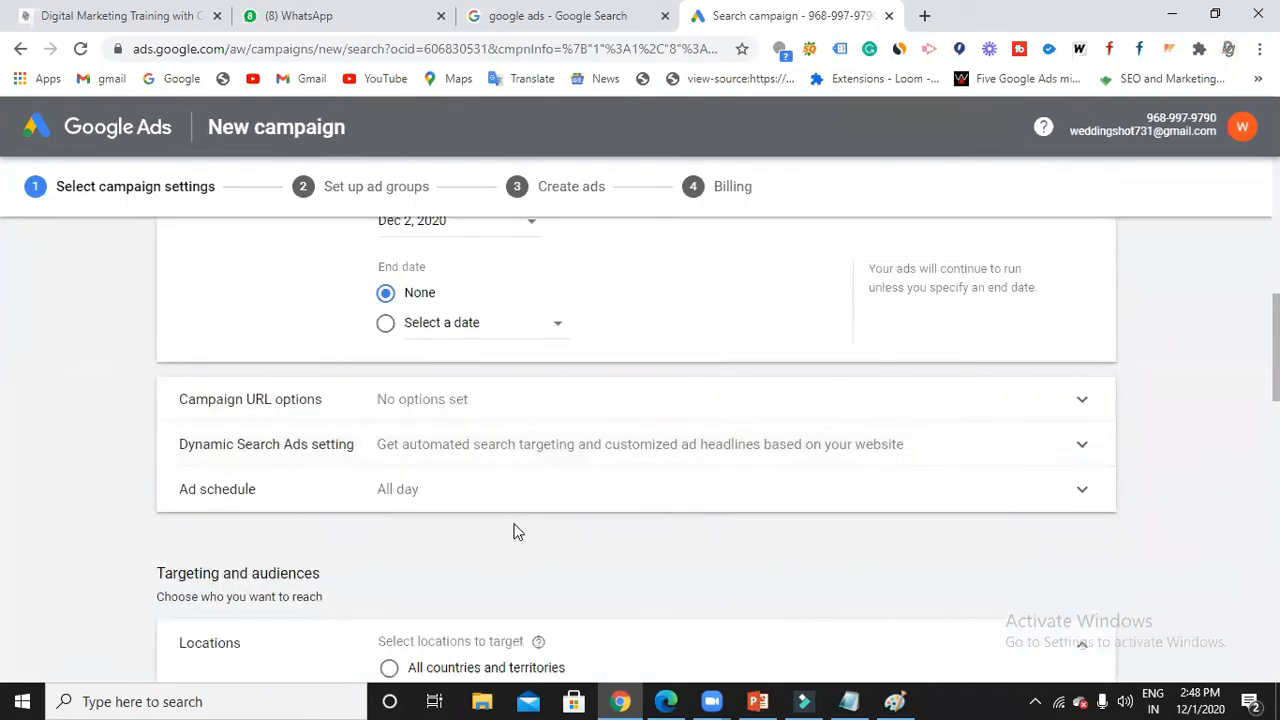
# Add a Mondays ad schedule row with a 14:45 start time.
pyautogui.click(499, 491)
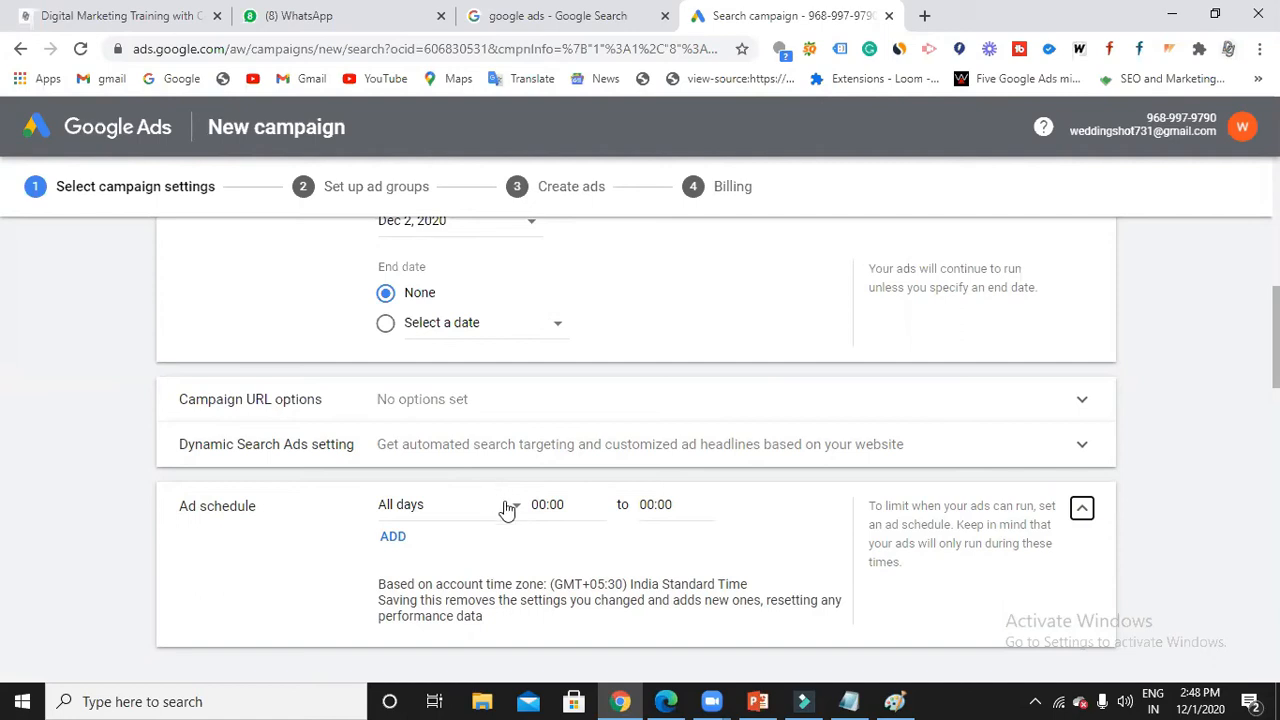
pyautogui.click(507, 510)
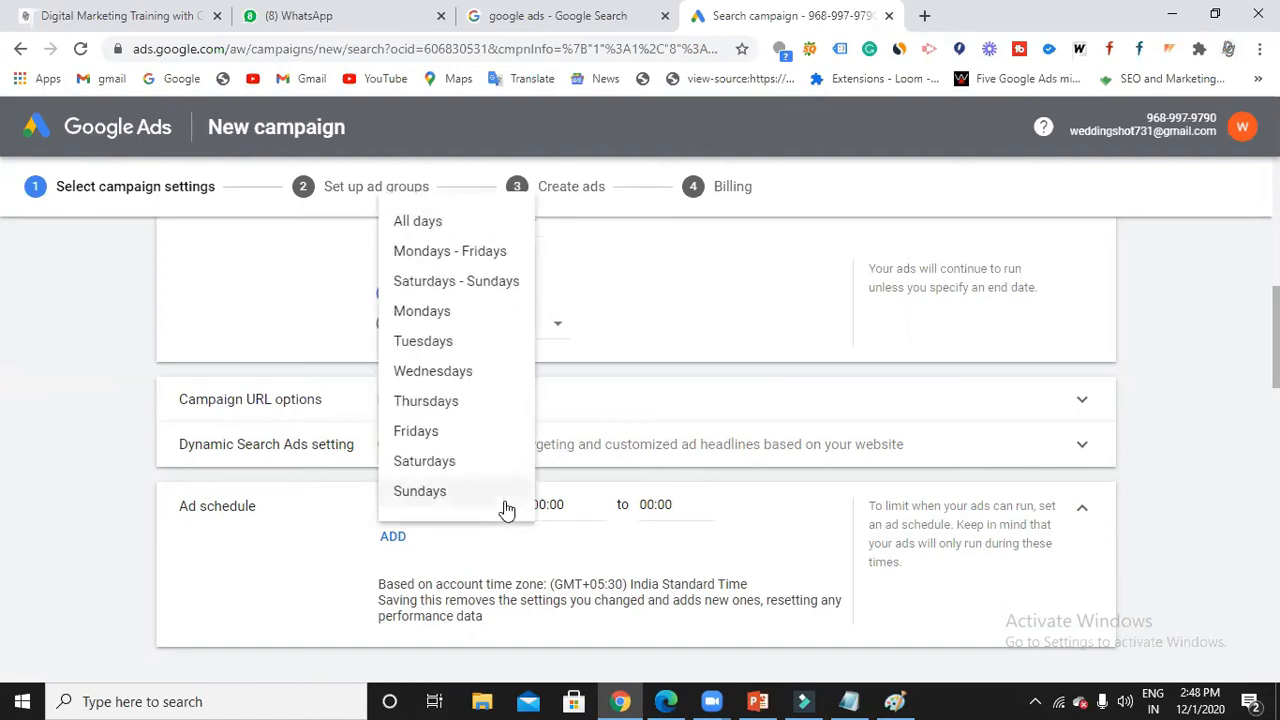
pyautogui.click(446, 315)
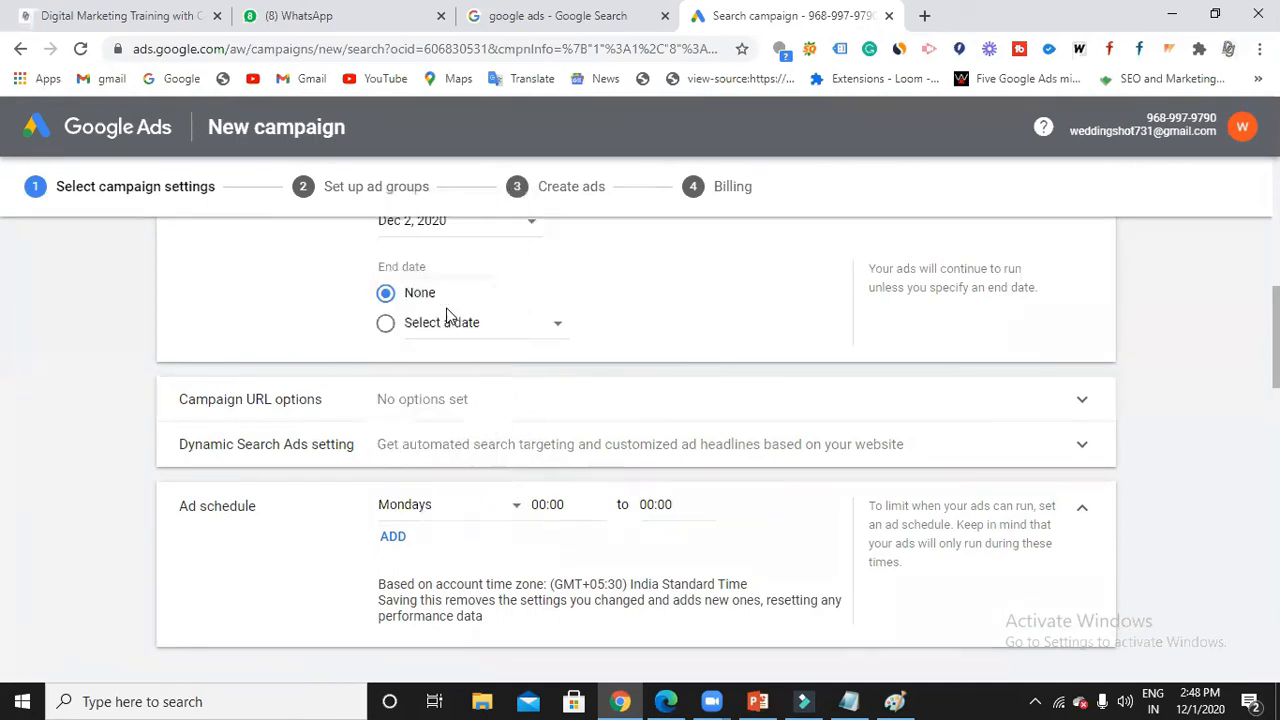
pyautogui.click(573, 507)
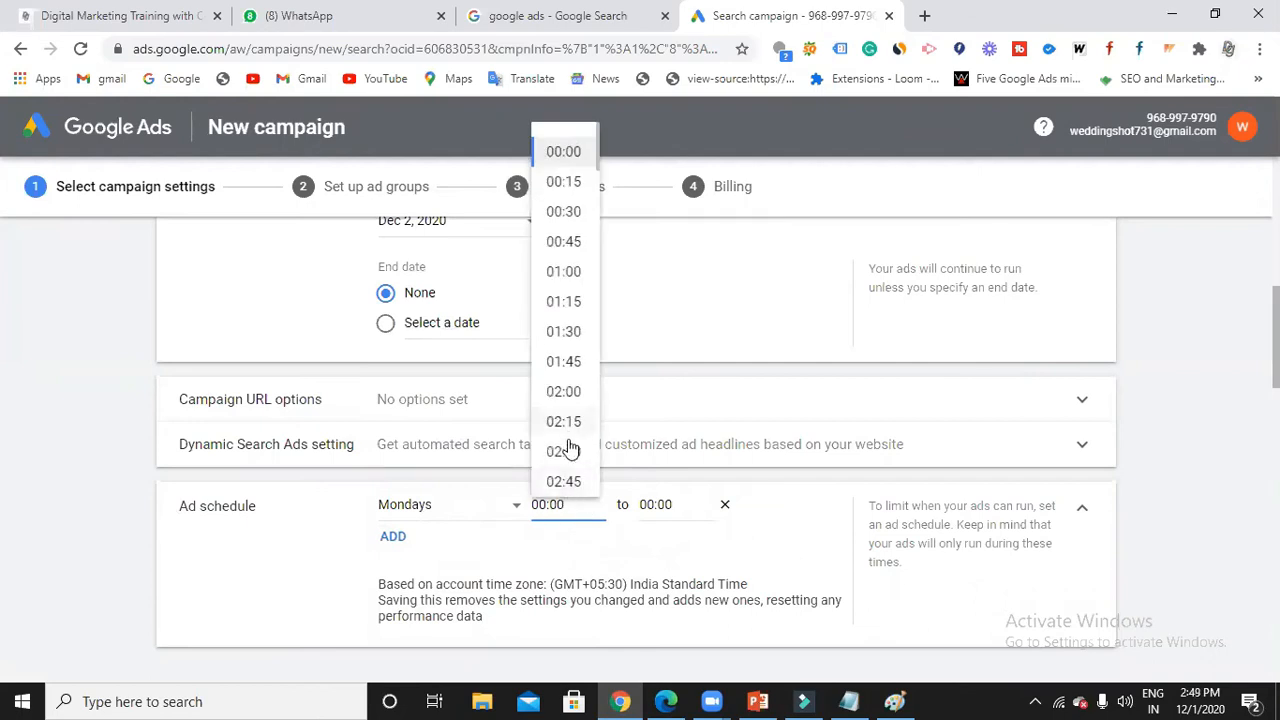
pyautogui.scroll(-2, 568, 450)
pyautogui.scroll(-7, 568, 453)
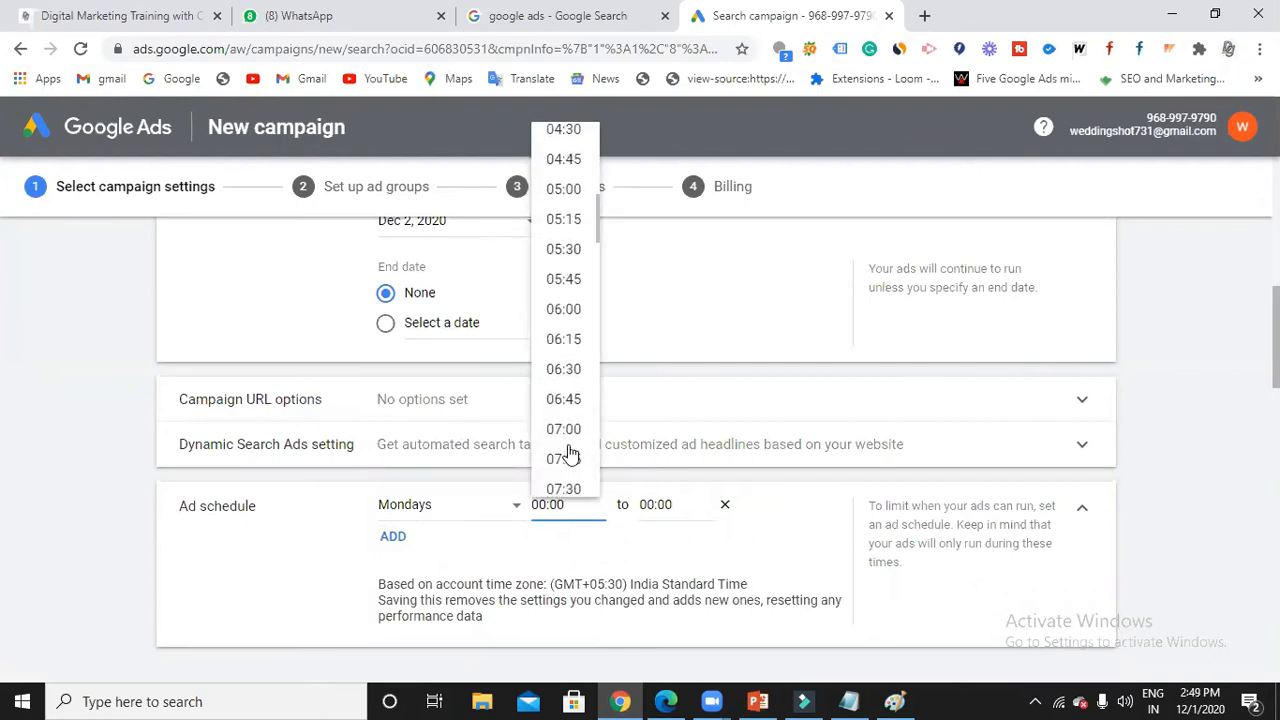
pyautogui.scroll(-6, 568, 453)
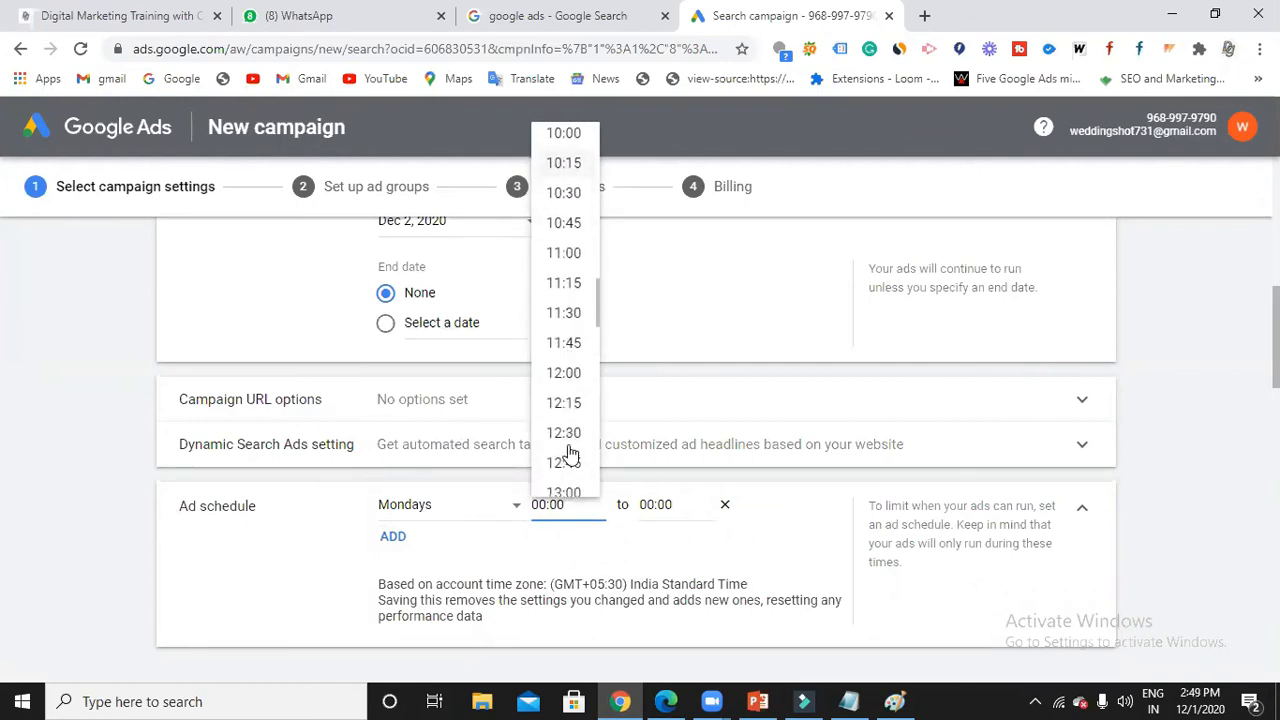
pyautogui.click(566, 422)
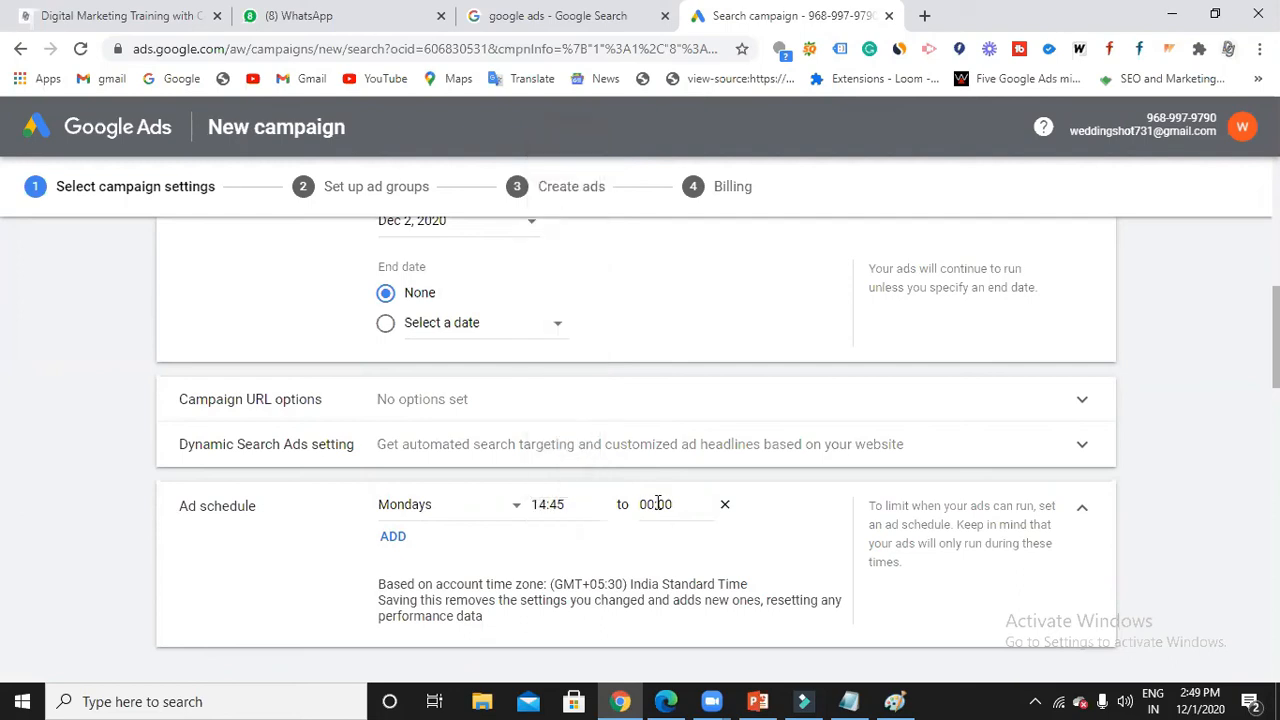
# Set the Monday end time to 15:30, then remove the schedule row again.
pyautogui.click(657, 504)
pyautogui.scroll(-10, 659, 440)
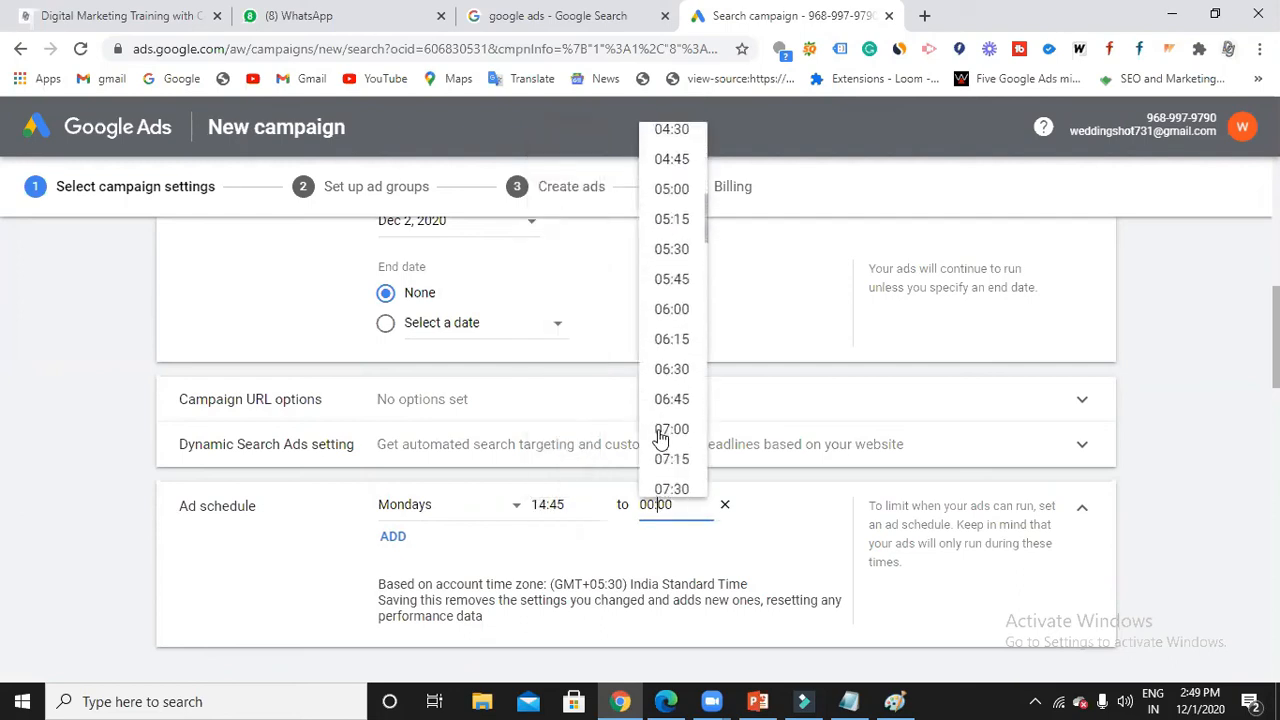
pyautogui.scroll(-5, 659, 440)
pyautogui.click(669, 422)
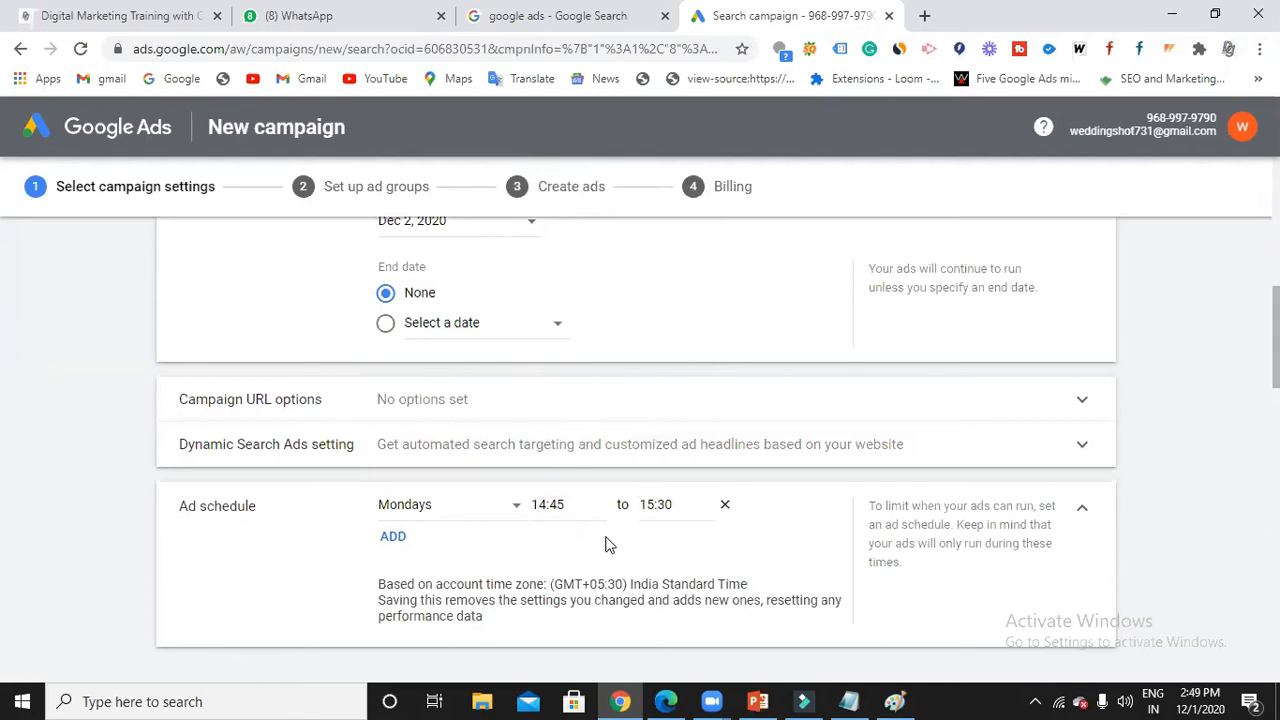
pyautogui.click(725, 505)
pyautogui.scroll(-4, 656, 538)
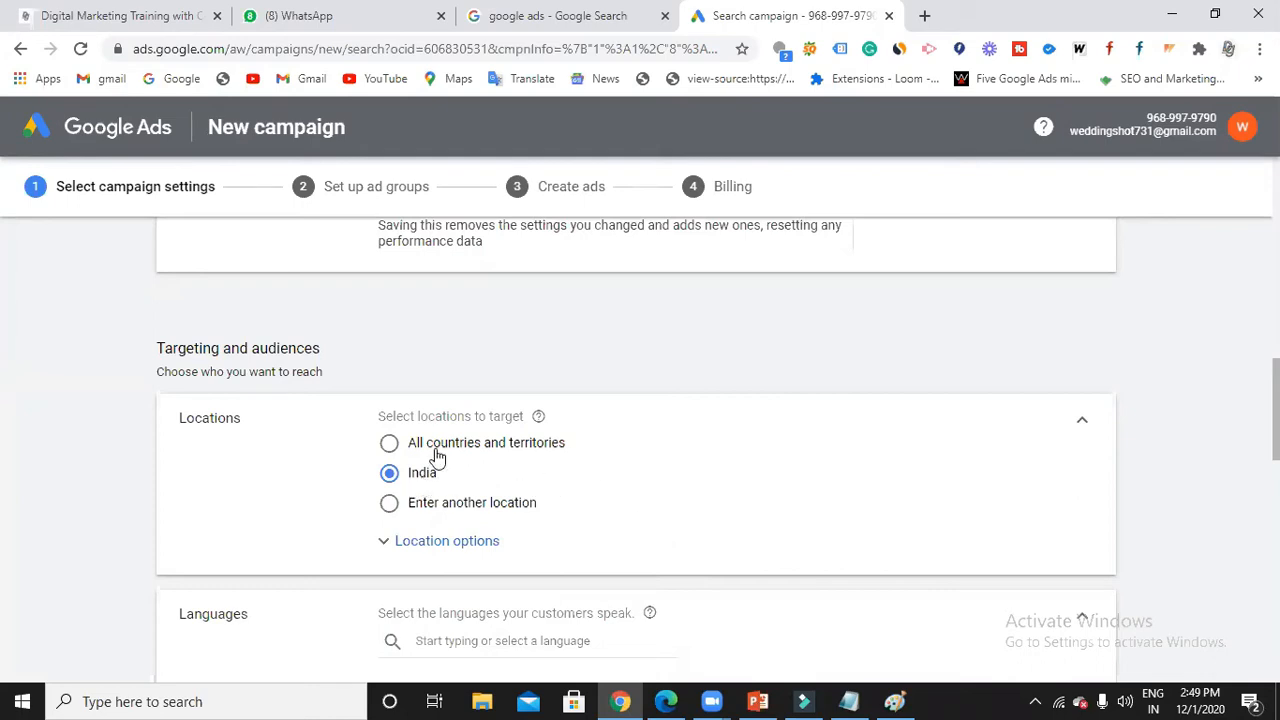
# Switch location targeting from India to 'Enter another location' and focus the location search.
pyautogui.scroll(-1, 432, 468)
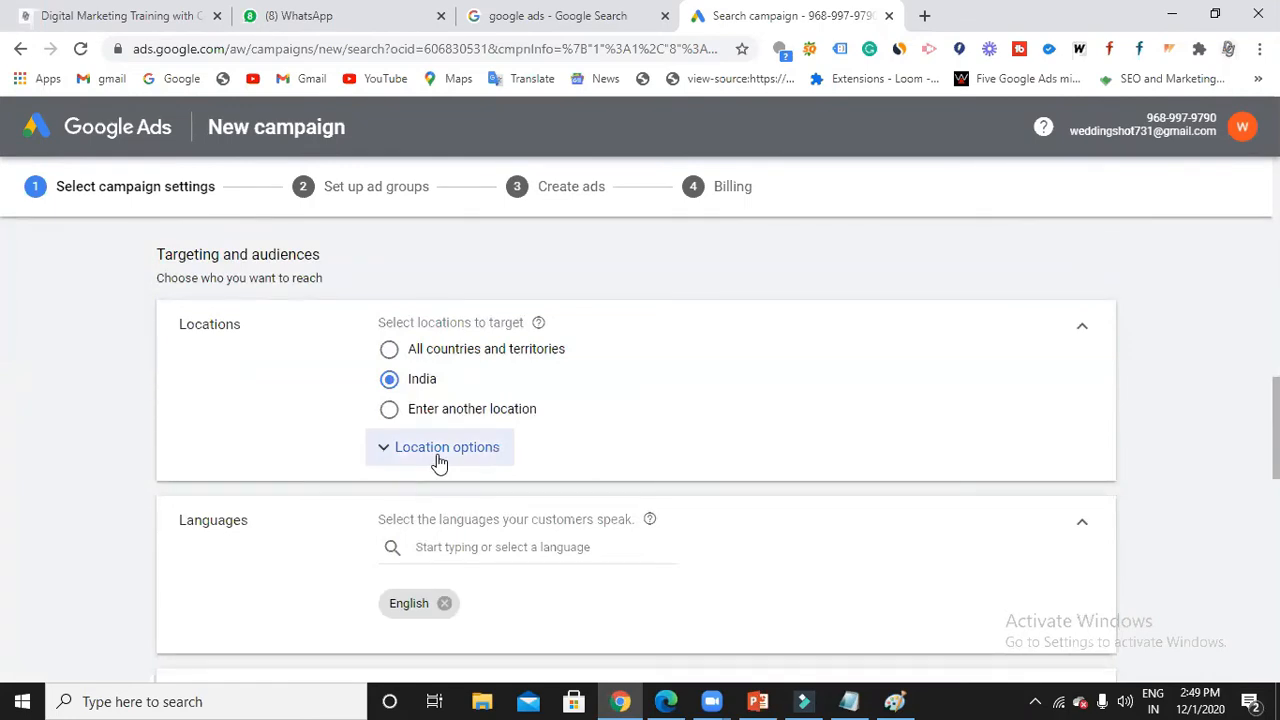
pyautogui.click(437, 455)
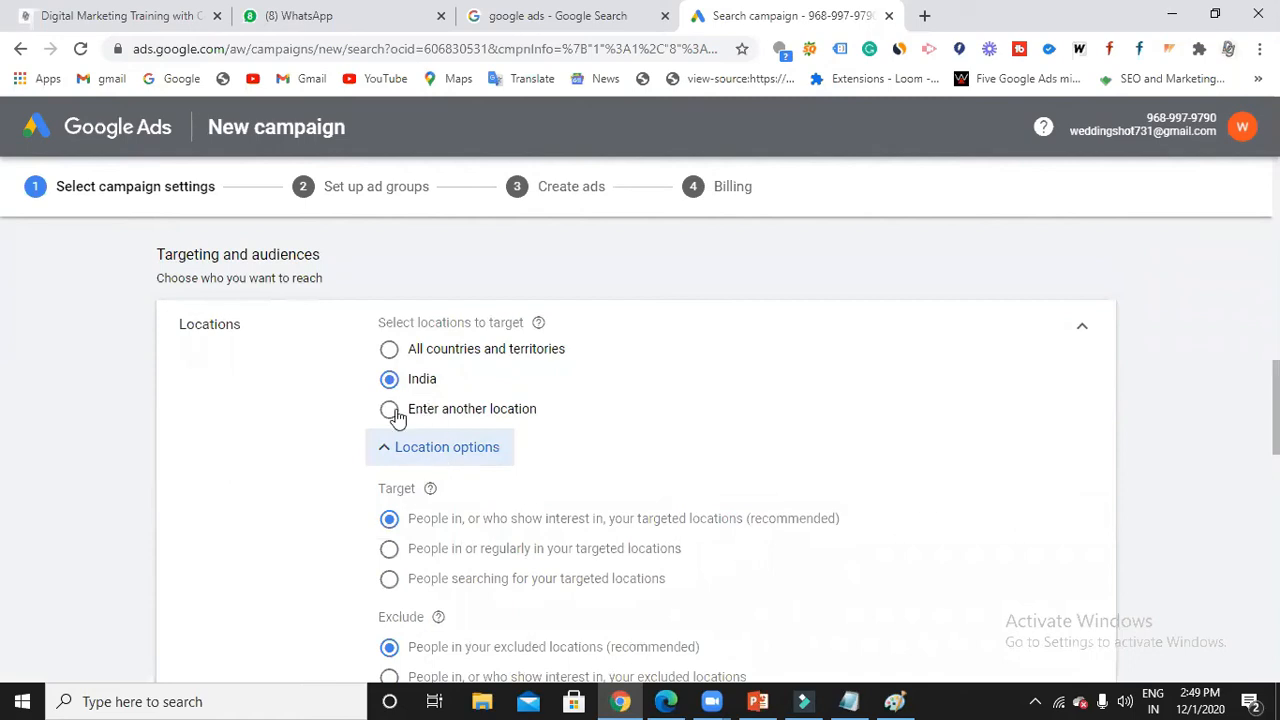
pyautogui.click(393, 412)
pyautogui.click(470, 453)
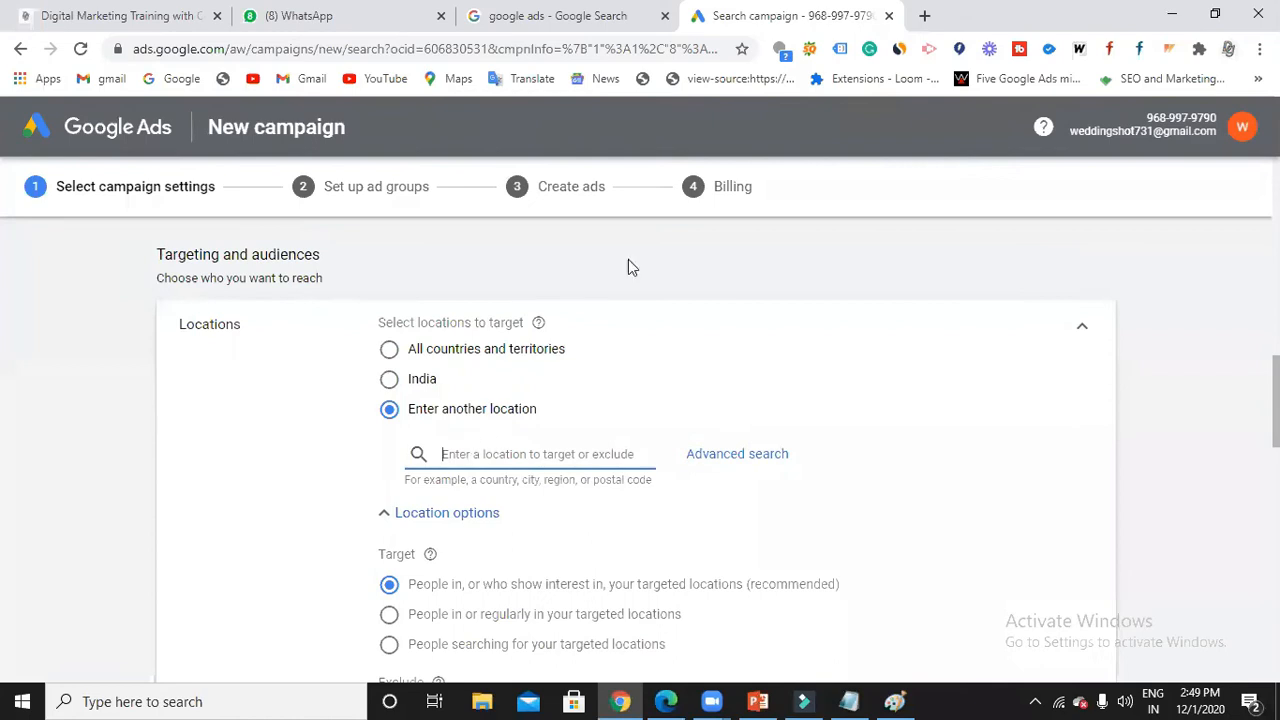
# Search 'hyderabad' and target Hyderabad, Telangana, India city, then open the advanced search map.
pyautogui.click(558, 451)
pyautogui.write('hyde')
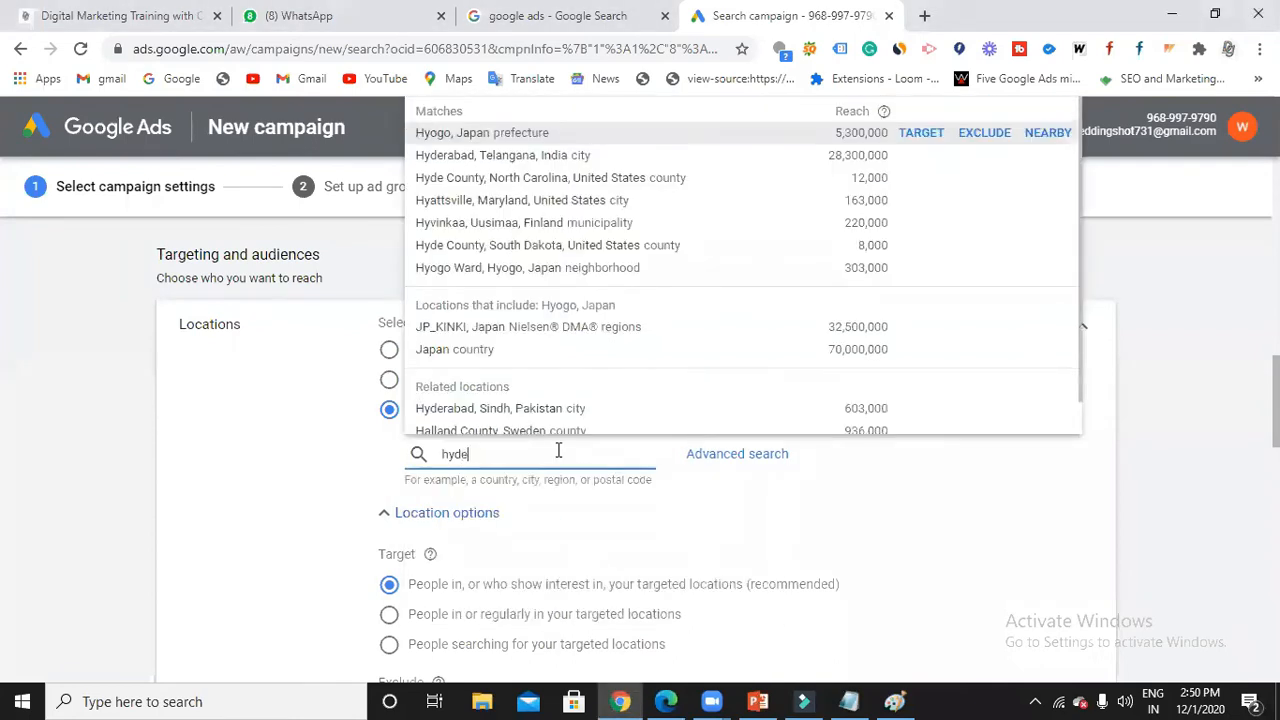
pyautogui.write('rabad')
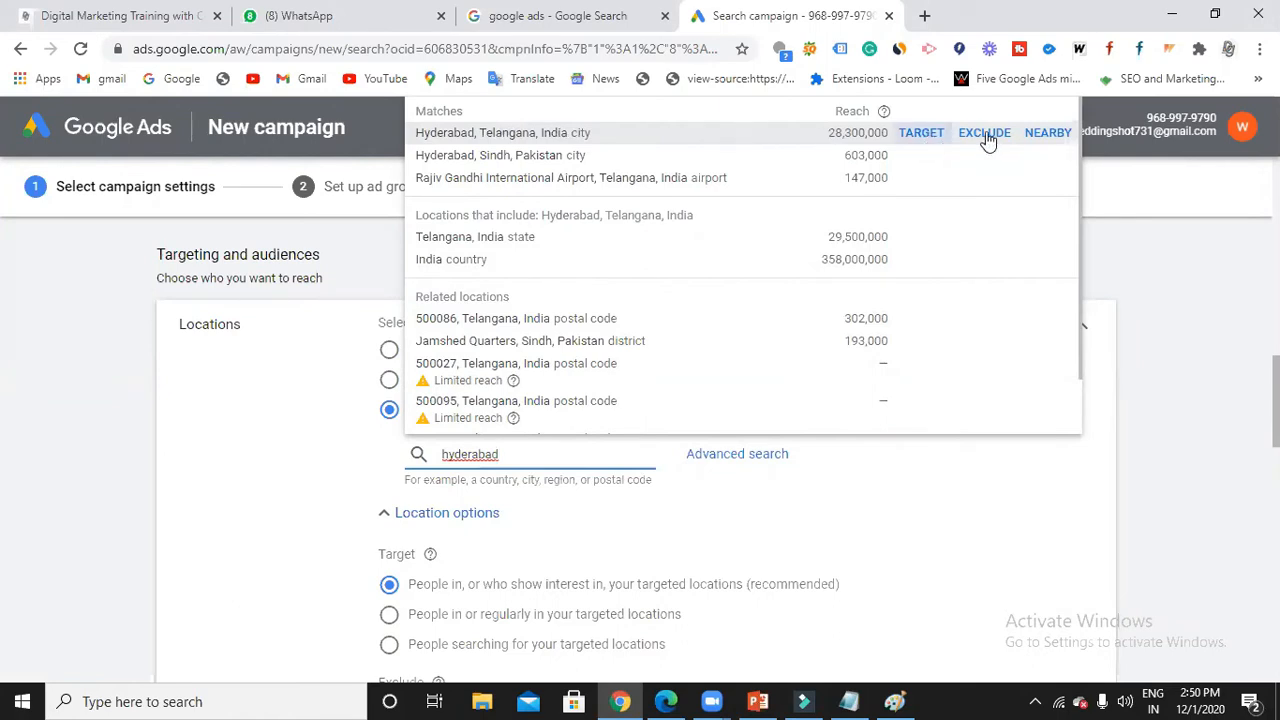
pyautogui.click(919, 141)
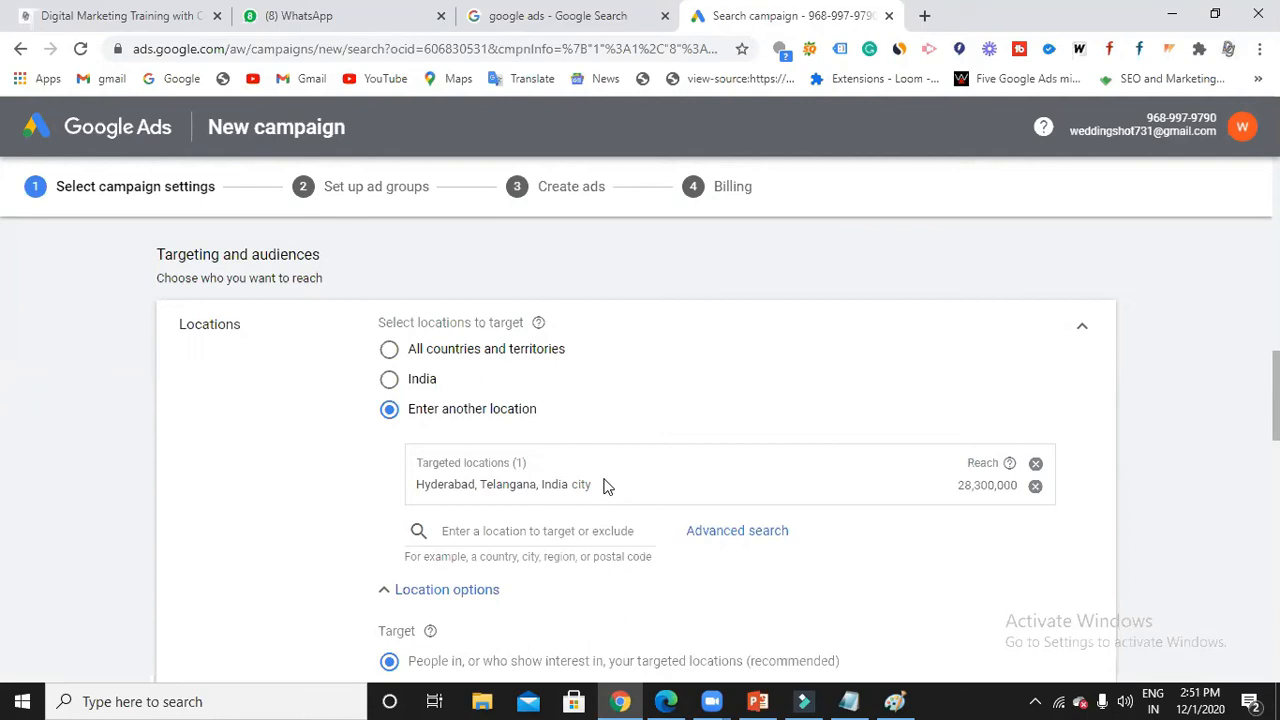
pyautogui.click(737, 531)
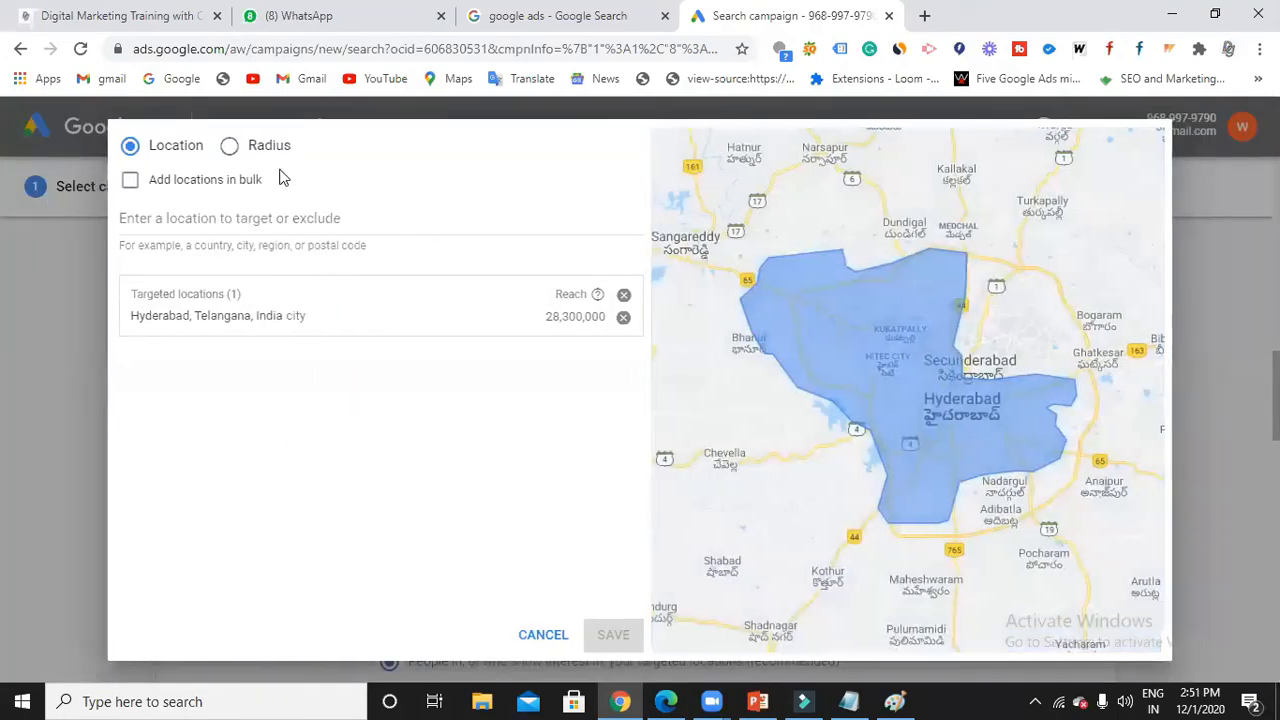
pyautogui.click(233, 150)
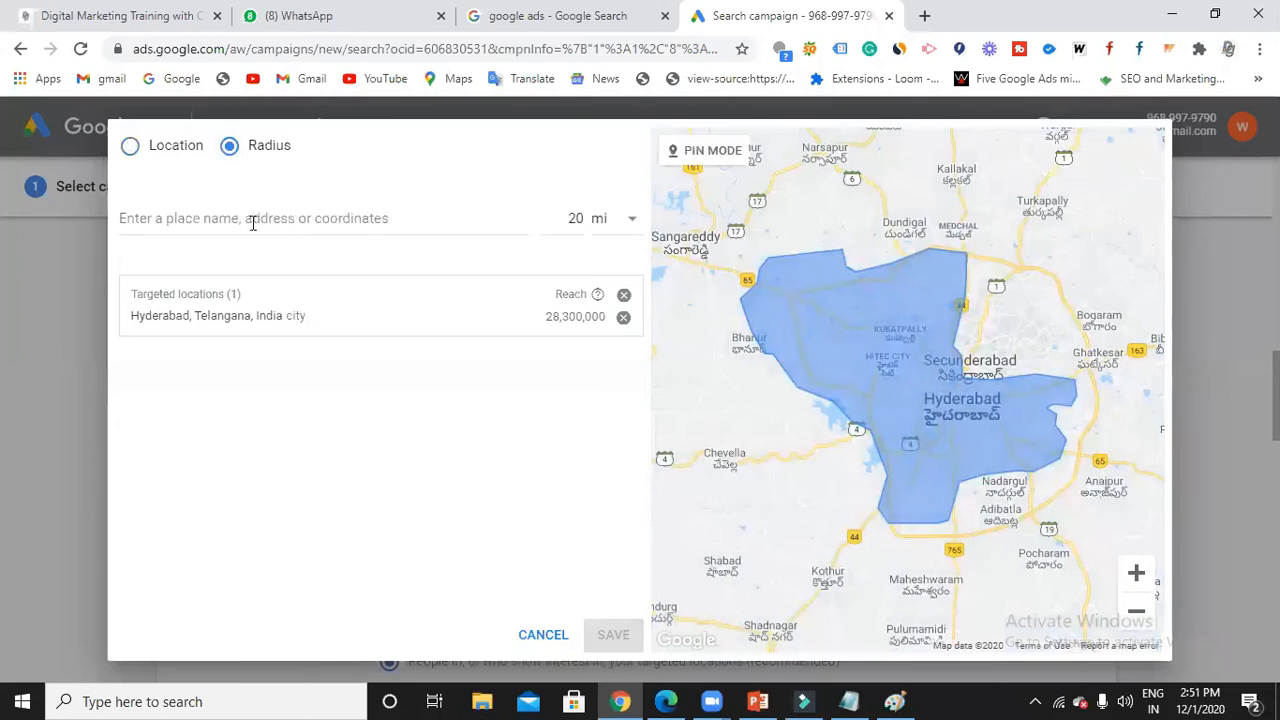
pyautogui.click(252, 221)
pyautogui.write('kukat')
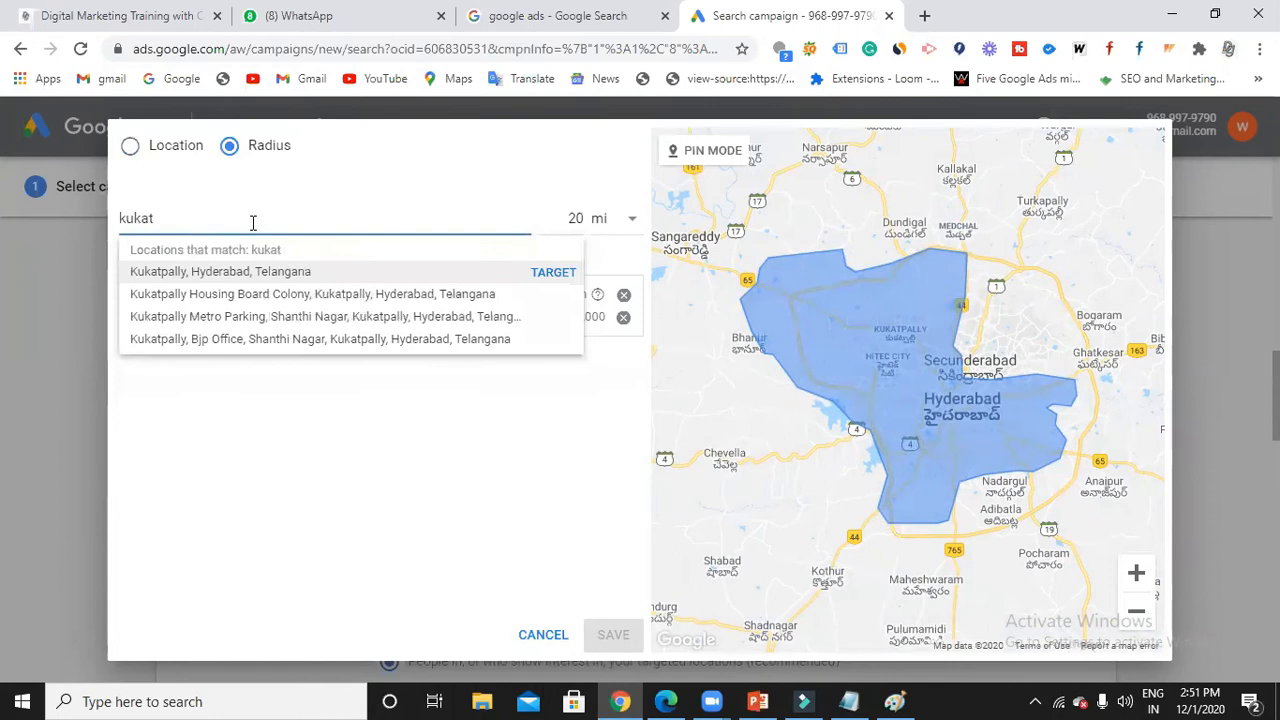
pyautogui.click(553, 276)
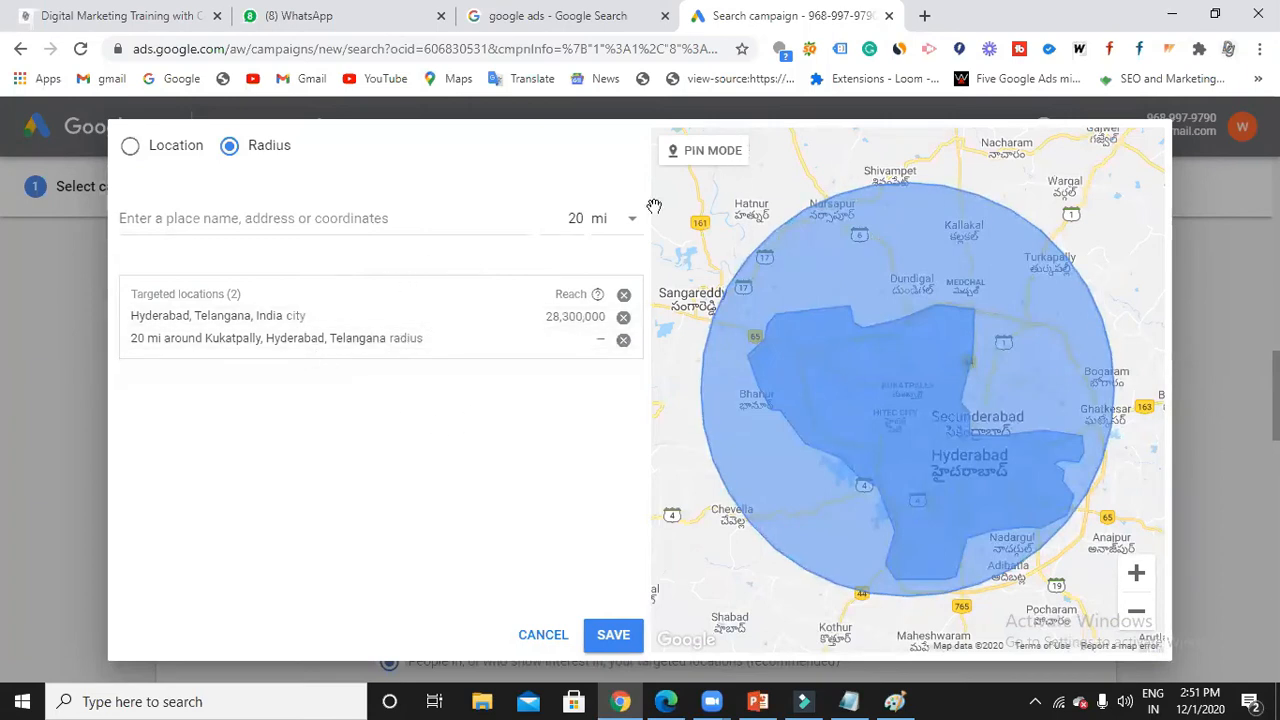
pyautogui.click(632, 228)
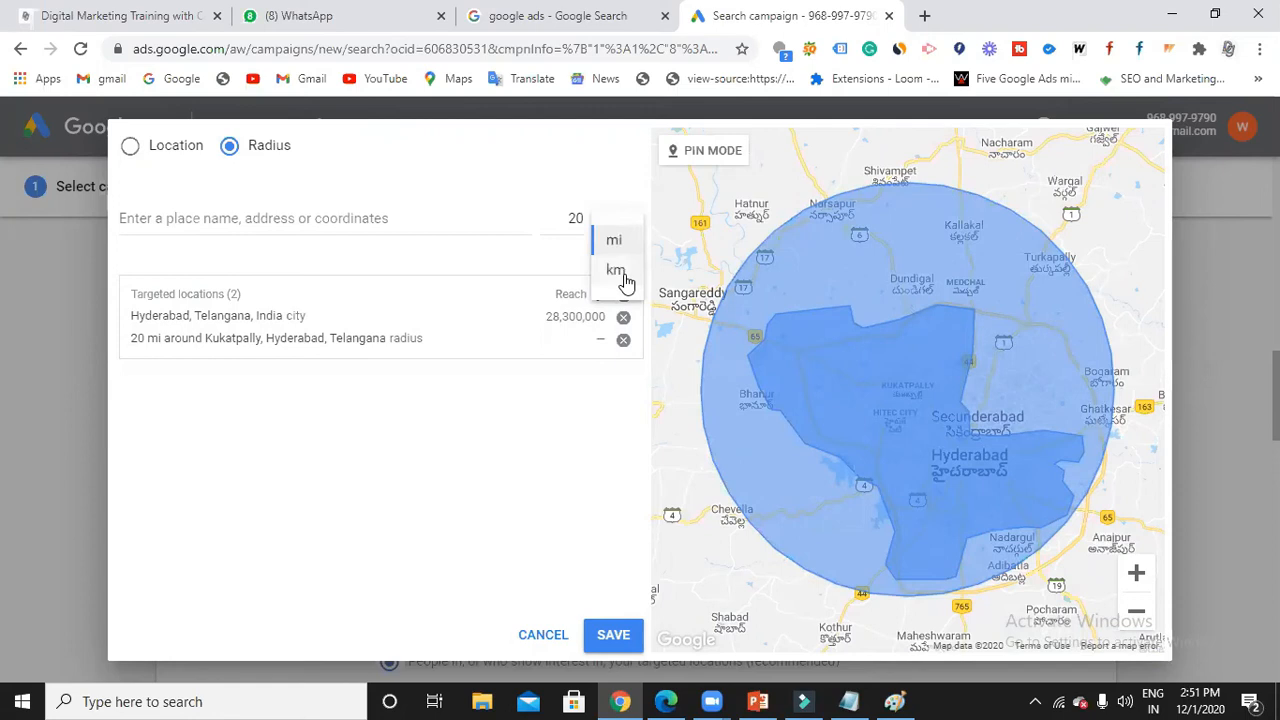
pyautogui.click(616, 271)
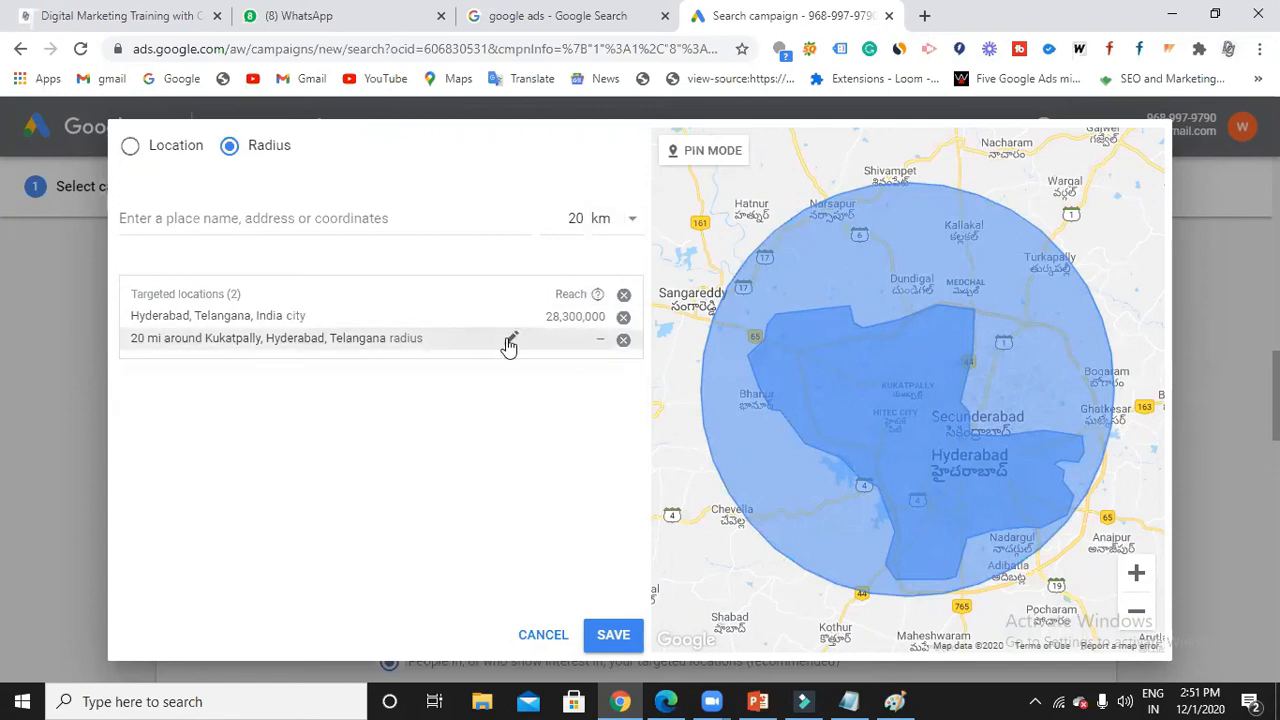
pyautogui.click(511, 340)
pyautogui.click(603, 374)
pyautogui.click(590, 426)
pyautogui.click(712, 422)
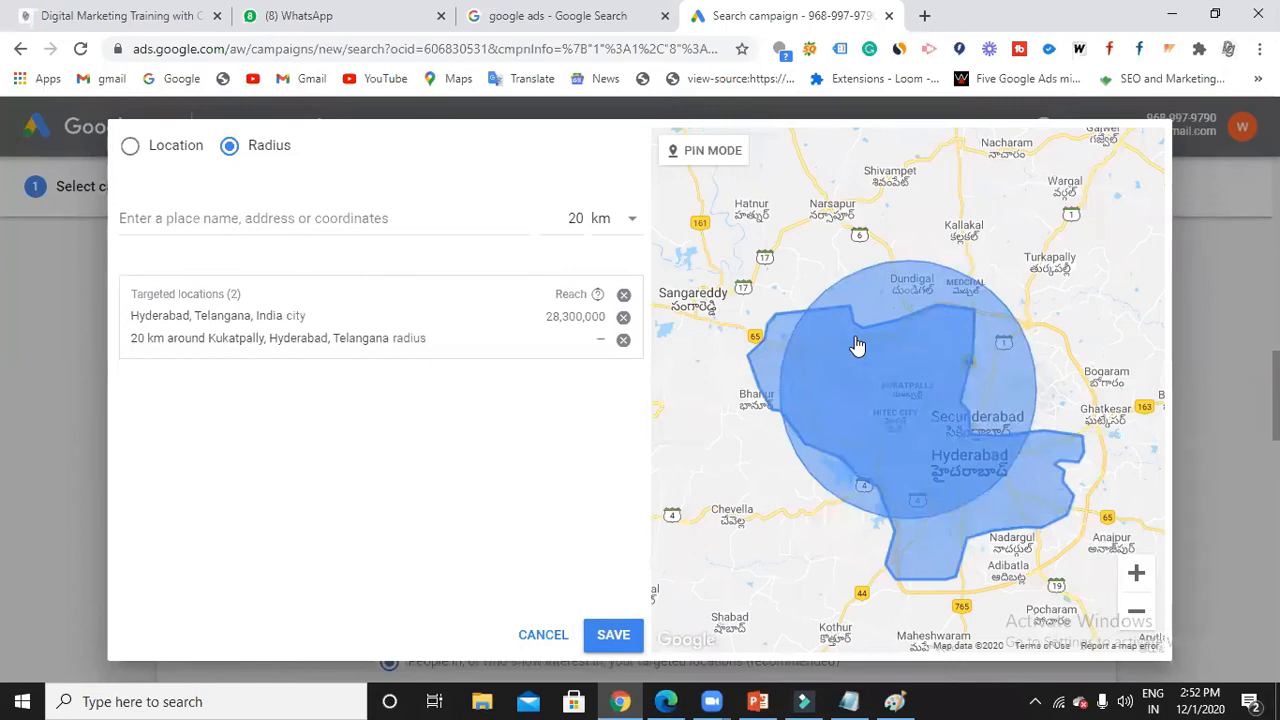
pyautogui.click(628, 632)
pyautogui.scroll(-1, 691, 451)
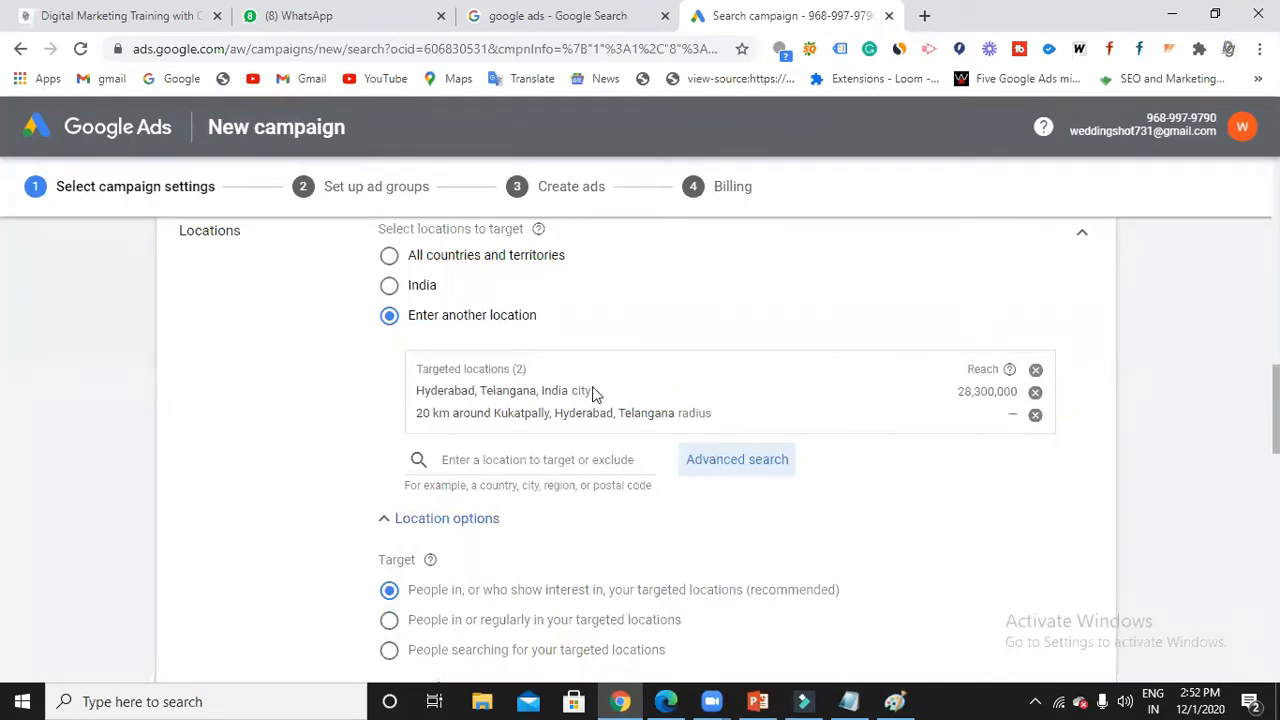
pyautogui.click(1036, 416)
pyautogui.click(594, 440)
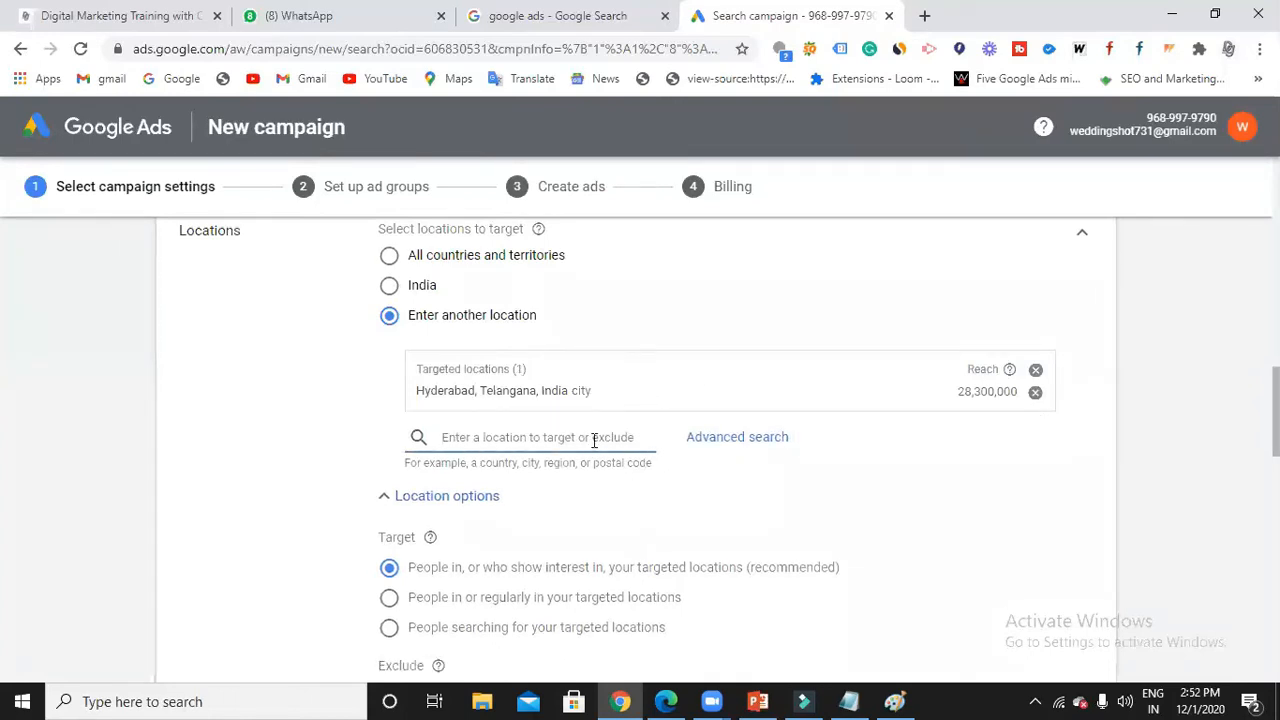
pyautogui.click(848, 700)
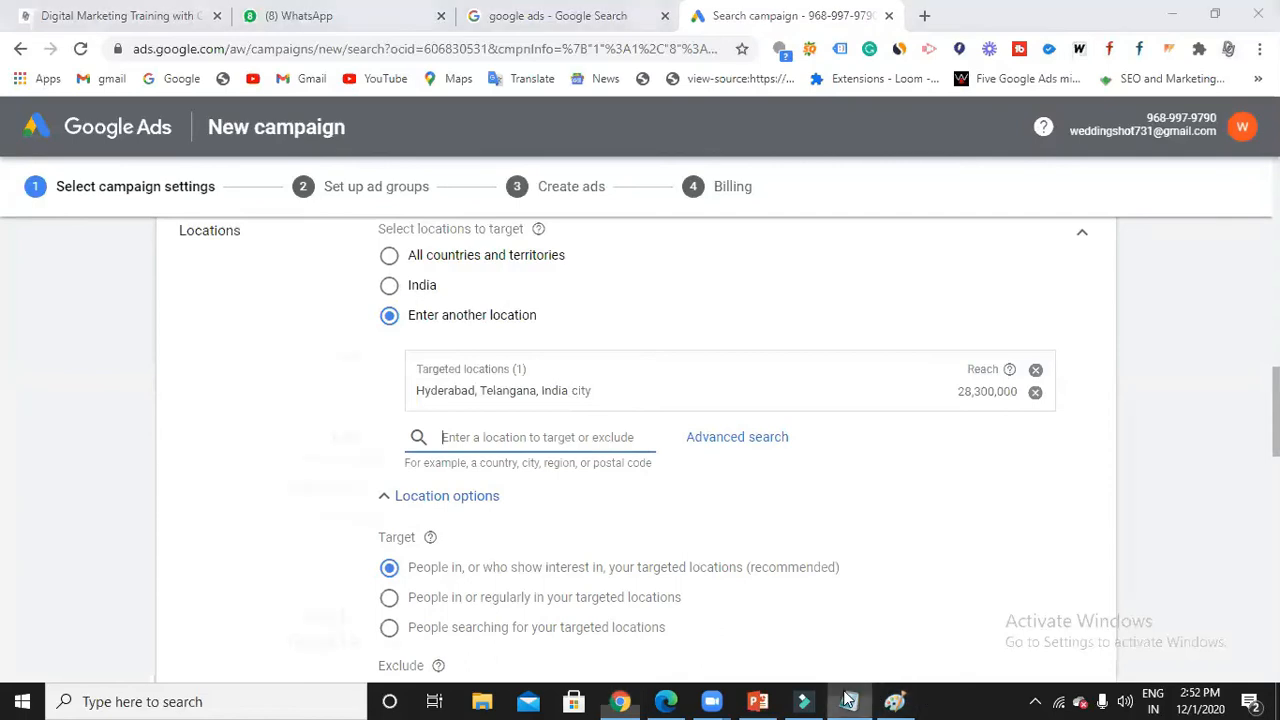
pyautogui.press('Return')
pyautogui.press('Return')
pyautogui.press('Return')
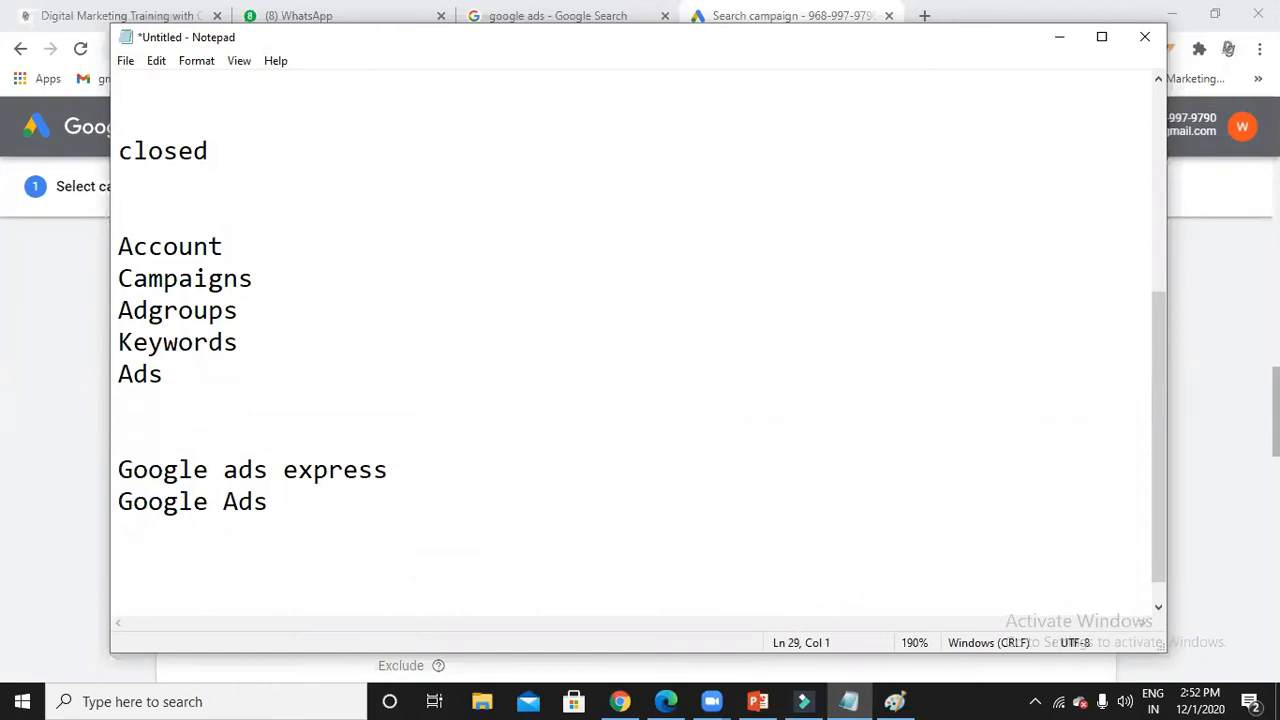
# Type 'Delhi digital' on a new Notepad line and minimize Notepad.
pyautogui.write('Delhi')
pyautogui.write('digital')
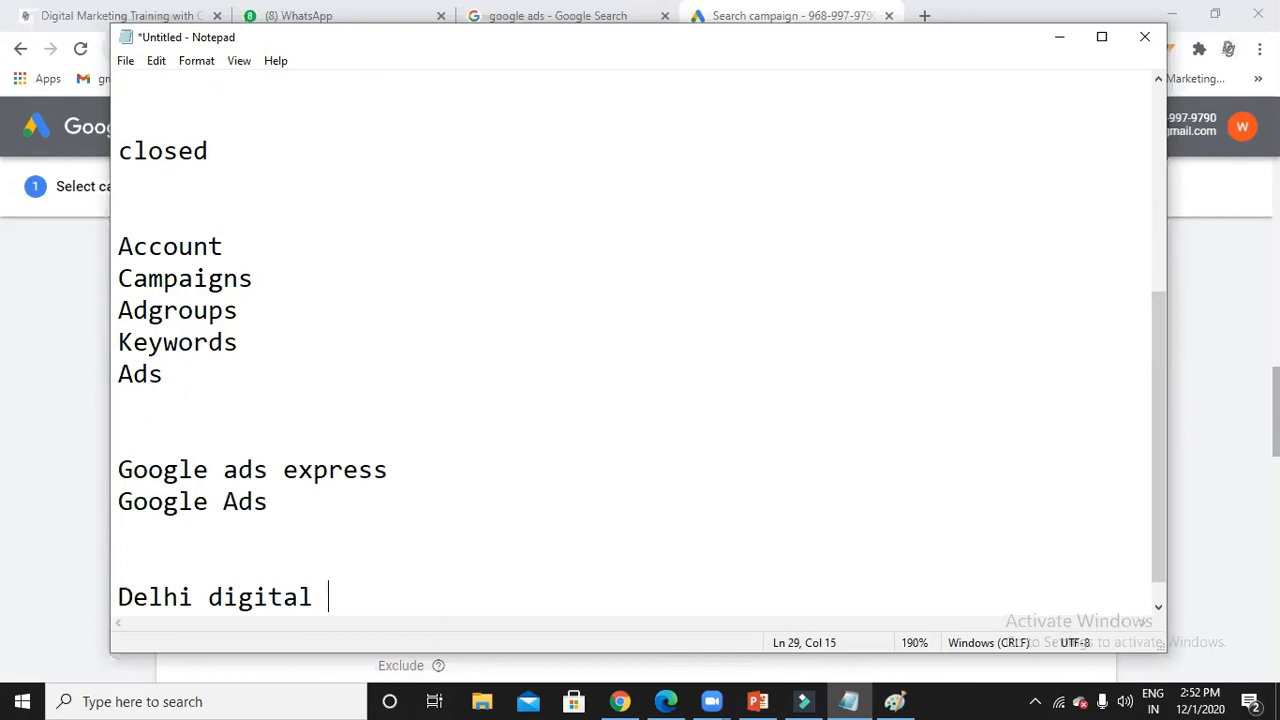
pyautogui.click(1060, 40)
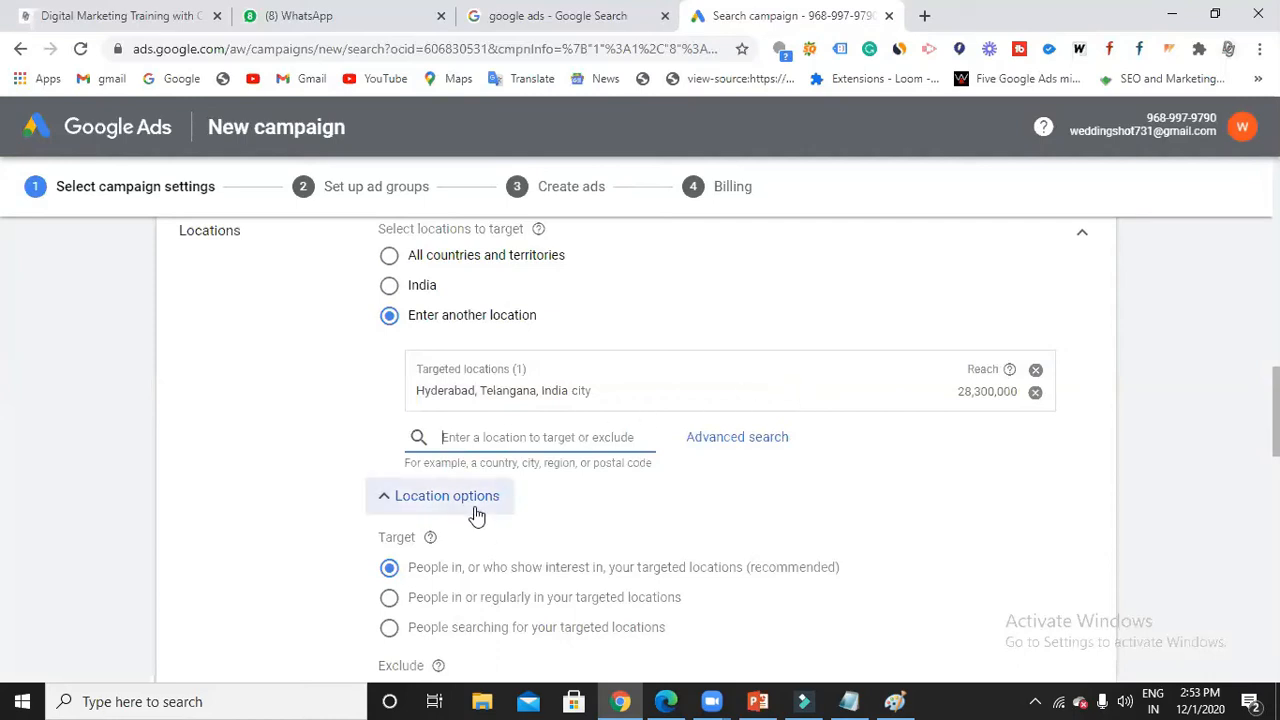
# Target 'People in or regularly in your targeted locations' and collapse Location options.
pyautogui.scroll(-1, 478, 512)
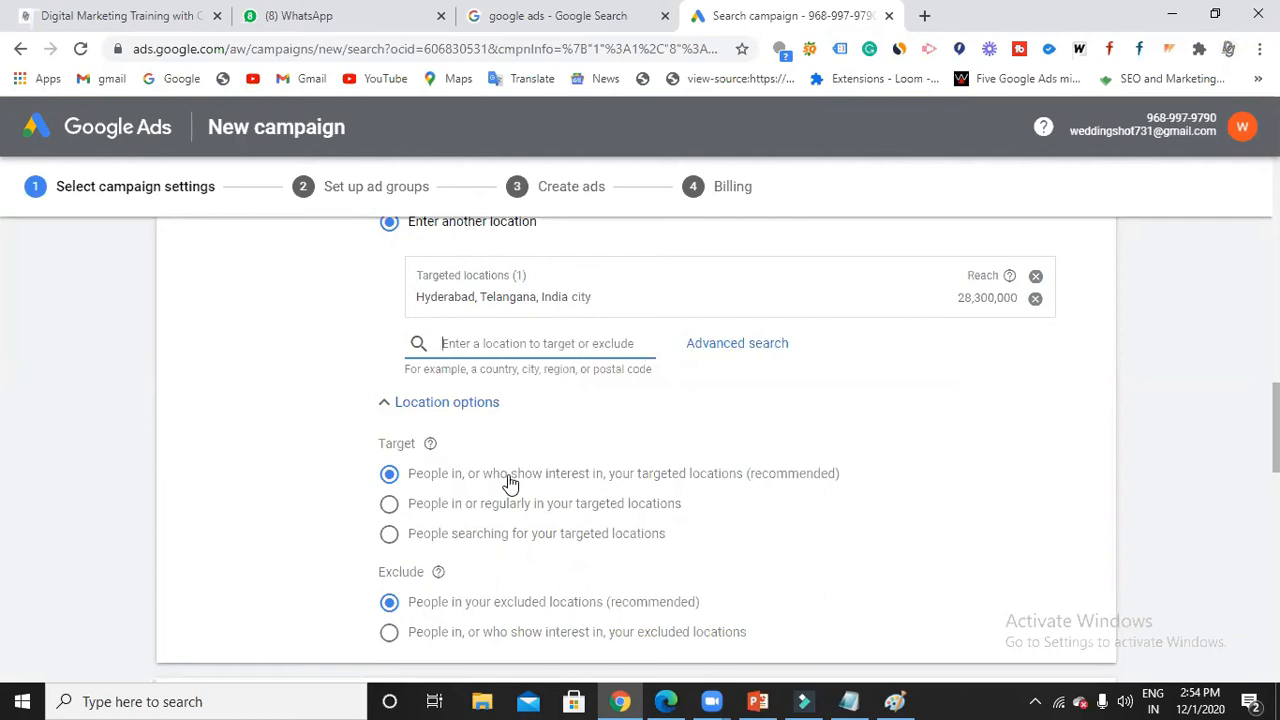
pyautogui.click(389, 505)
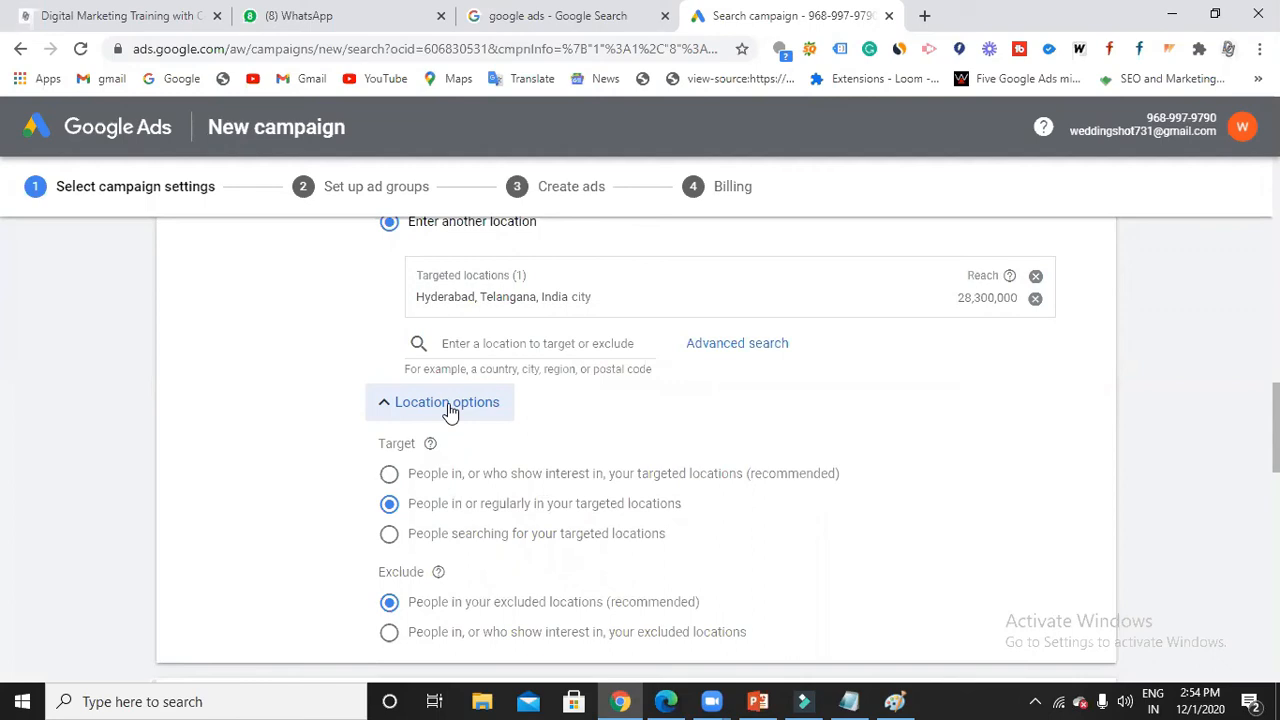
pyautogui.click(407, 413)
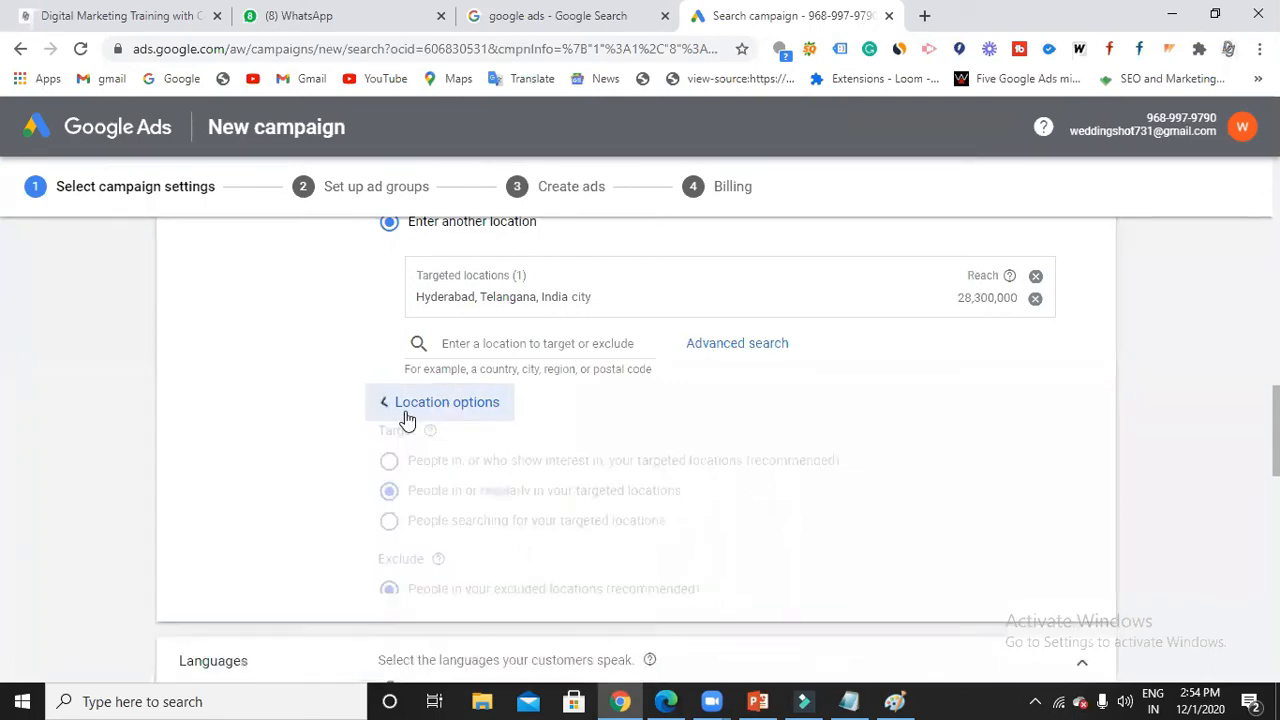
pyautogui.scroll(-2, 407, 415)
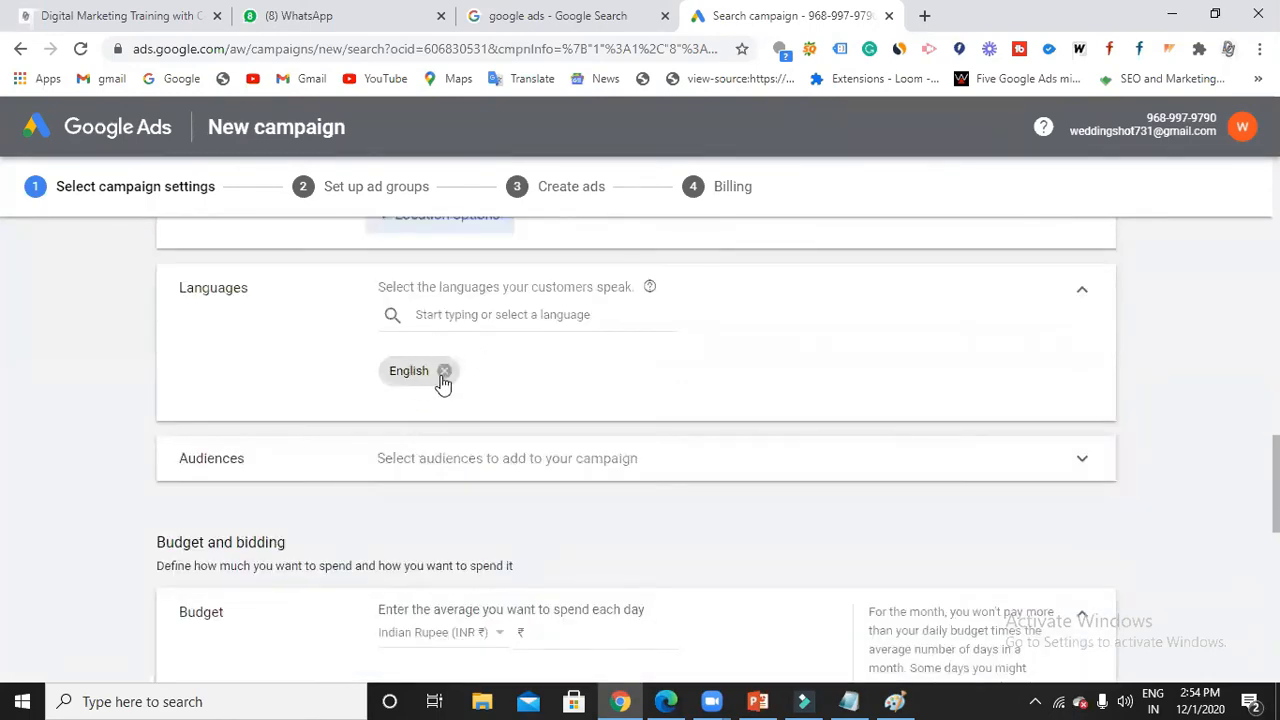
pyautogui.scroll(-1, 446, 383)
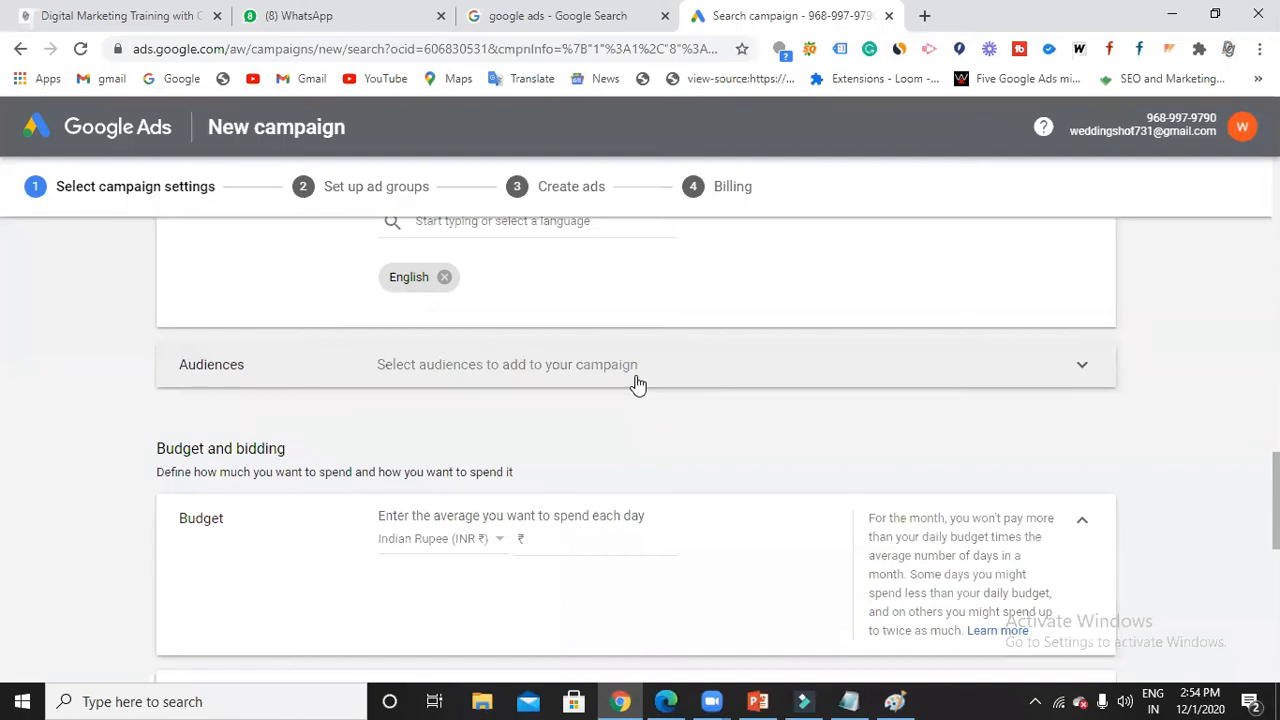
pyautogui.scroll(-1, 634, 414)
pyautogui.click(596, 450)
pyautogui.moveTo(403, 420); pyautogui.dragTo(601, 418)
pyautogui.click(614, 420)
pyautogui.click(610, 452)
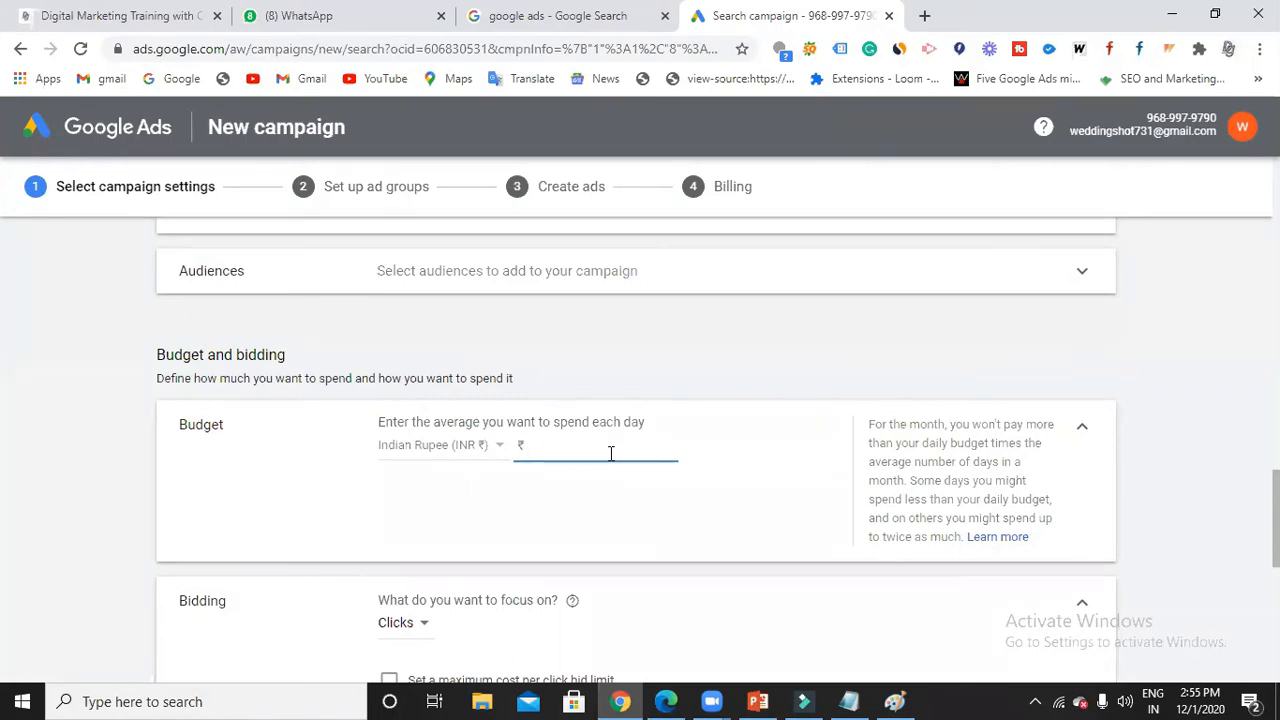
# Enter 3000 as the campaign's average daily budget.
pyautogui.write('3000')
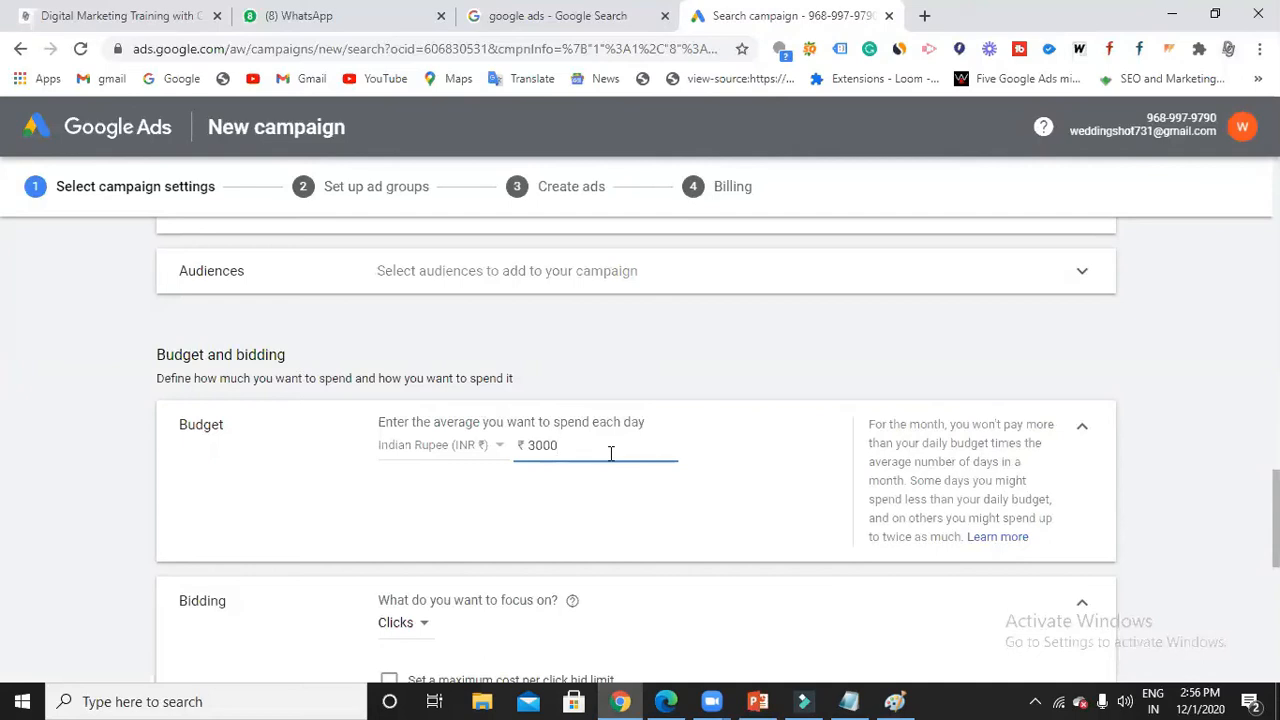
# Look over the ₹3000 budget and bidding settings, then switch back to the Notepad notes.
pyautogui.scroll(-2, 610, 453)
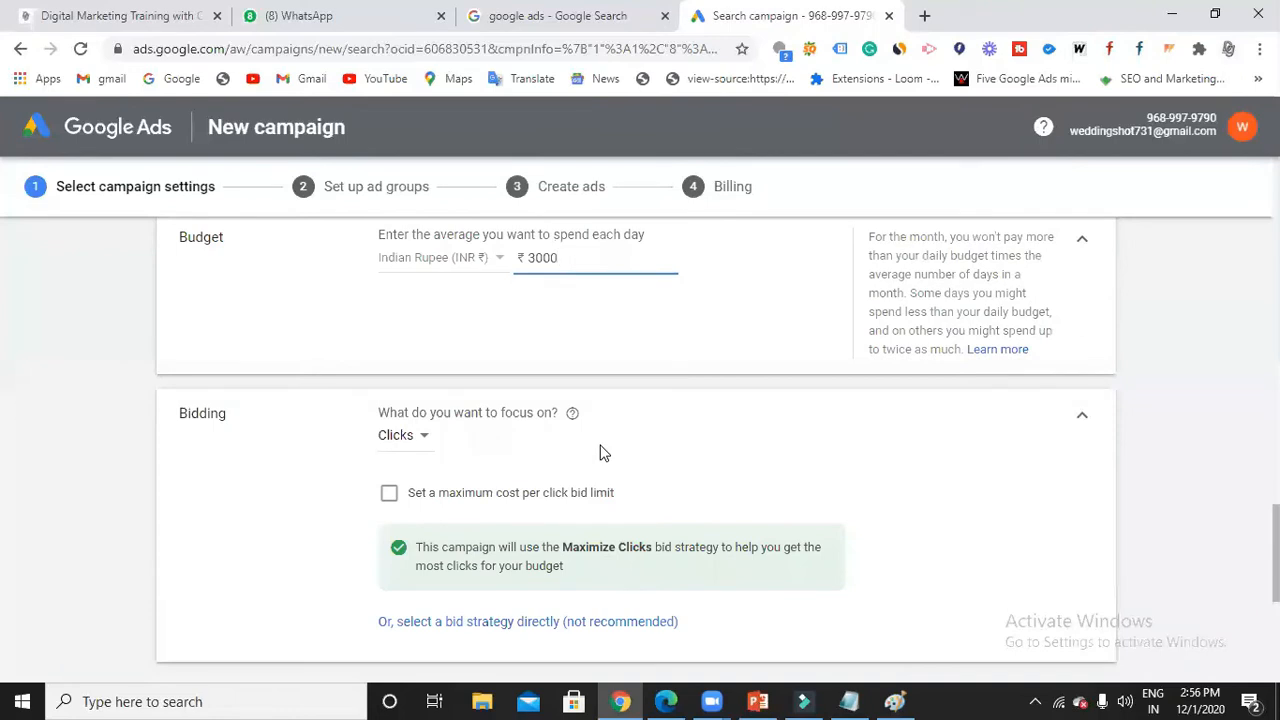
pyautogui.scroll(1, 598, 431)
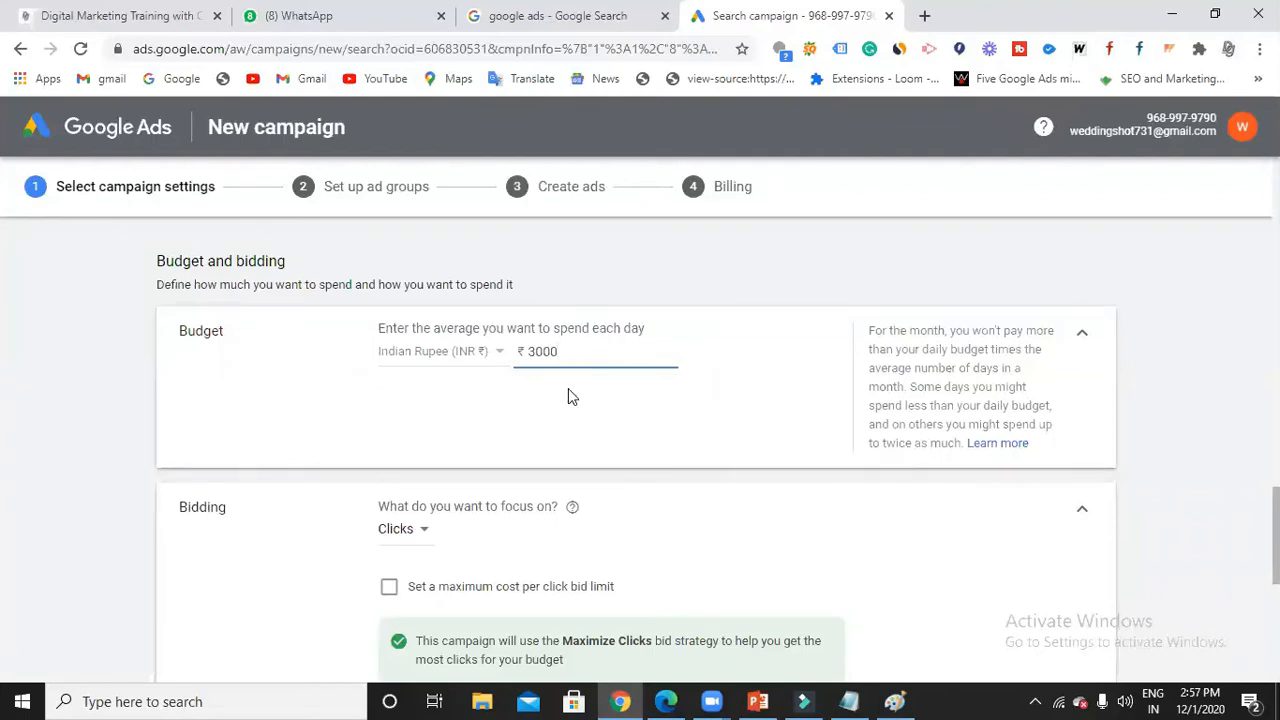
pyautogui.click(849, 701)
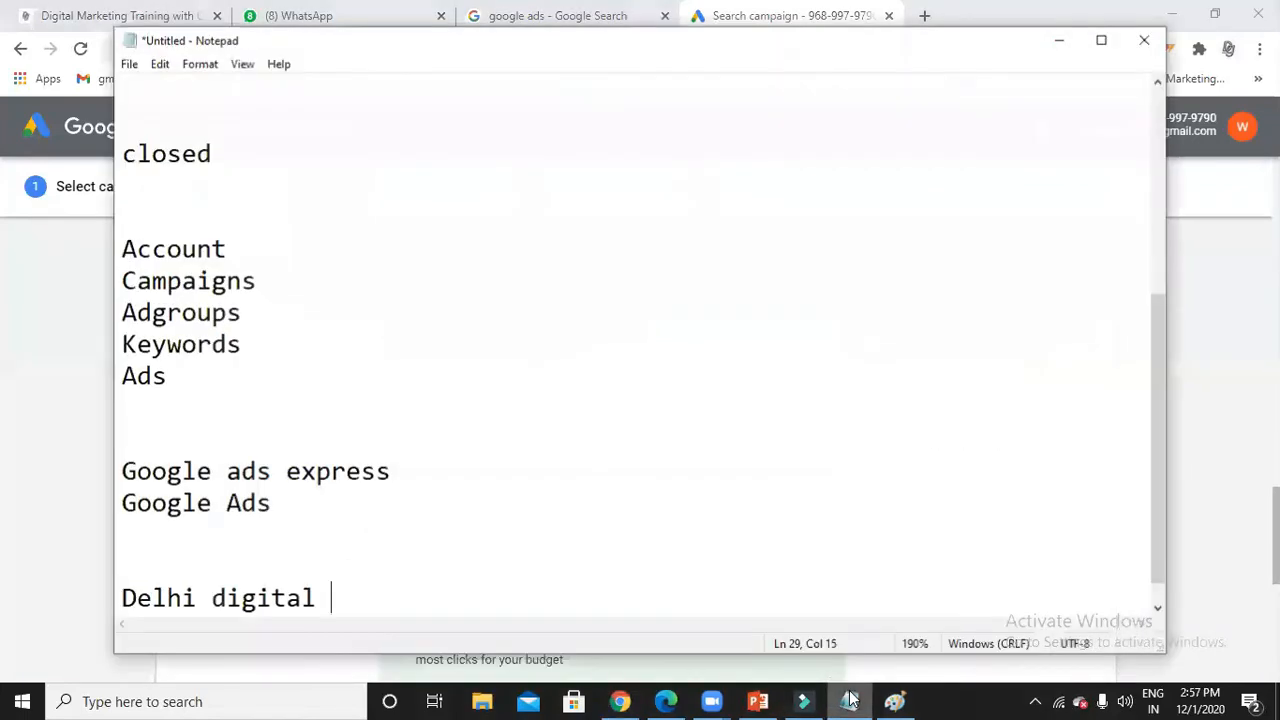
# Add CPC, Max CPC and Manual CPC on separate lines below 'Delhi digital'.
pyautogui.press('Return')
pyautogui.press('Return')
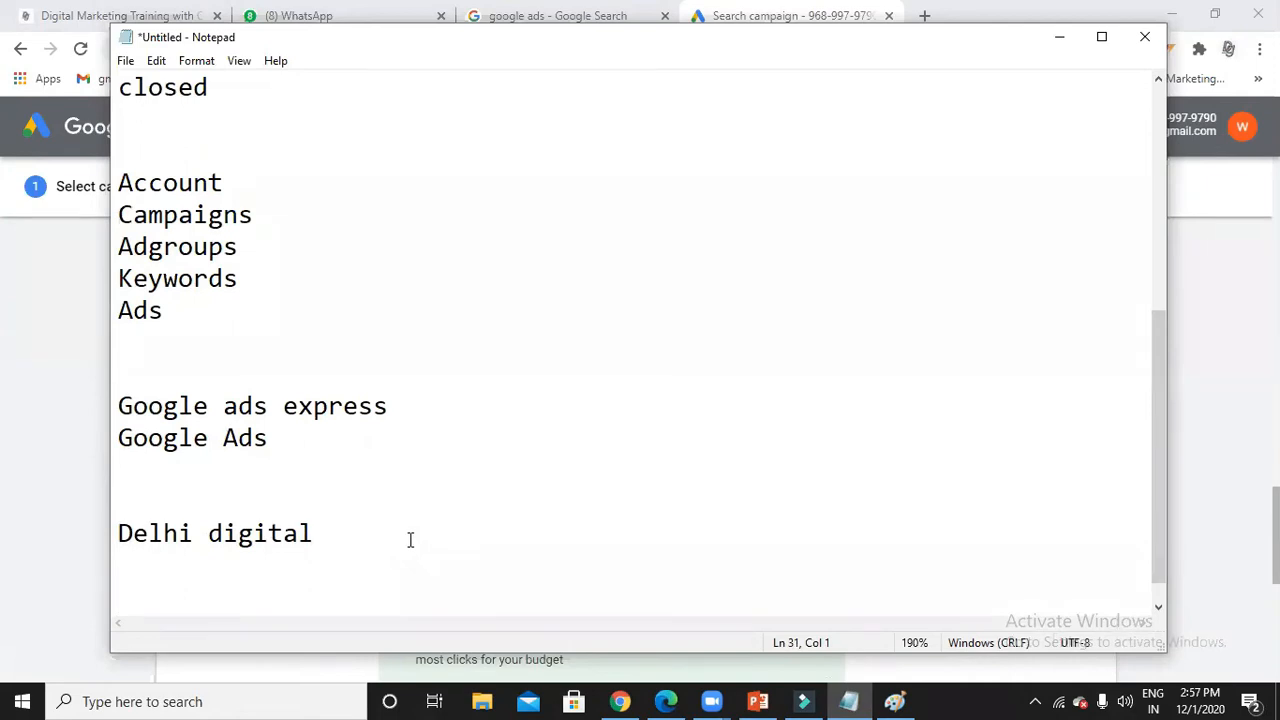
pyautogui.write('CPC')
pyautogui.press('Return')
pyautogui.press('Return')
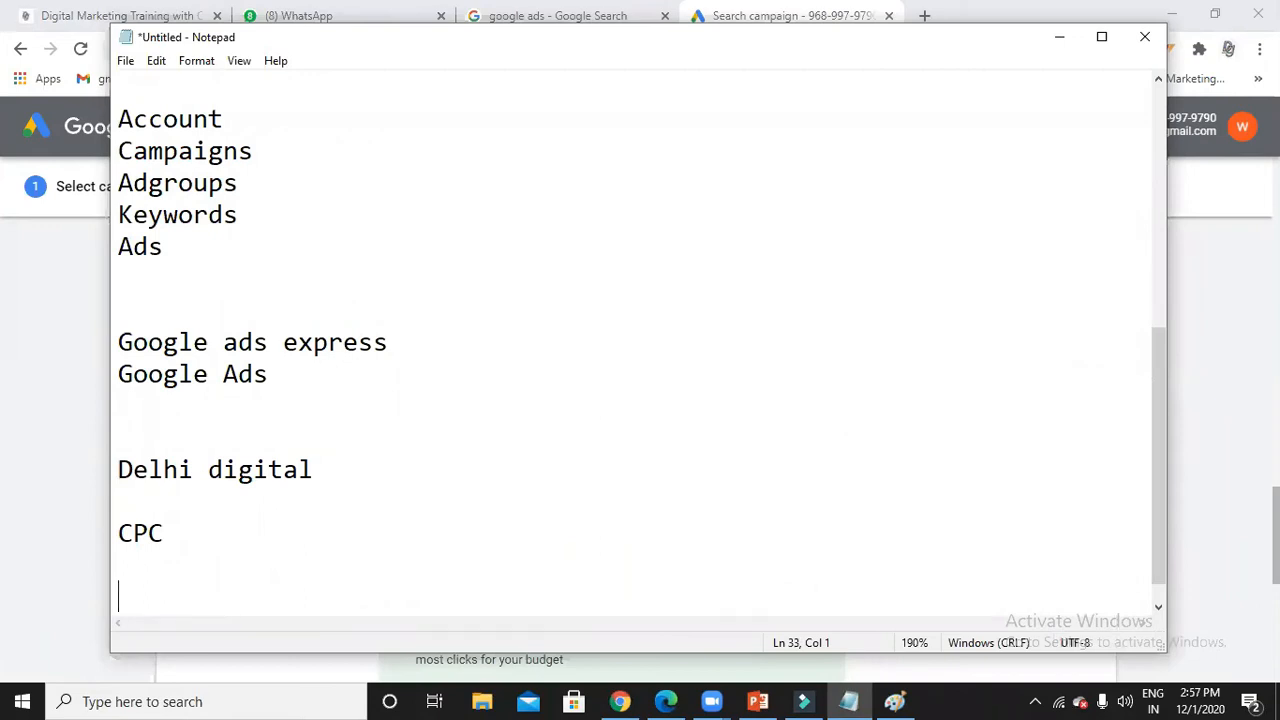
pyautogui.write('Max CPC')
pyautogui.press('Return')
pyautogui.press('Return')
pyautogui.write('Manual CPC')
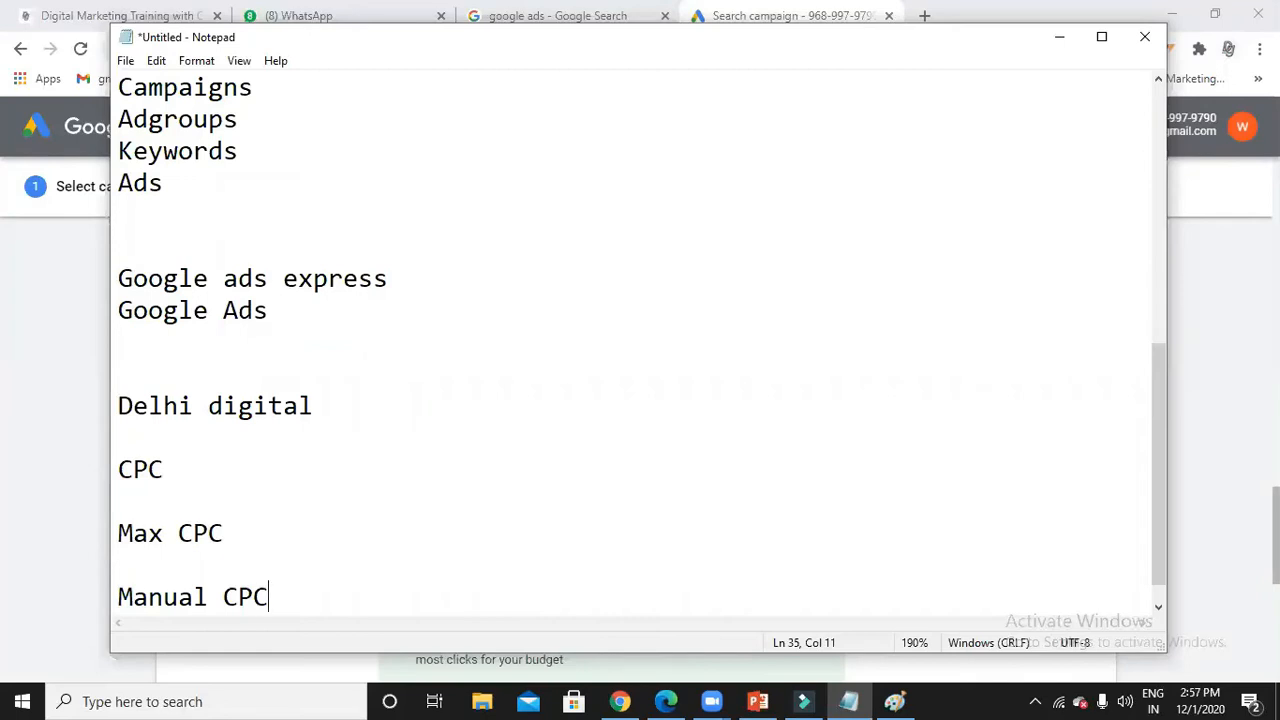
pyautogui.press('Return')
pyautogui.press('Return')
pyautogui.press('Return')
# List the letters A, B, C and D on separate lines below Manual CPC.
pyautogui.write('A')
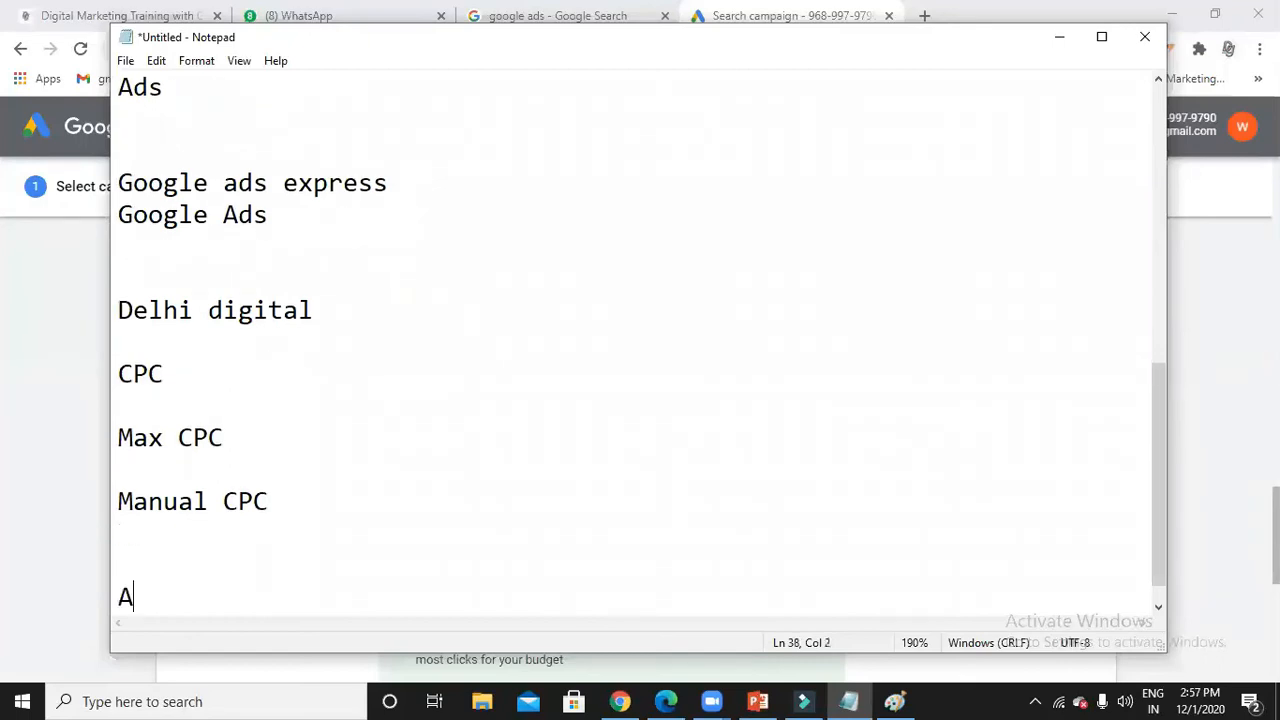
pyautogui.press('Return')
pyautogui.press('Return')
pyautogui.write('B')
pyautogui.press('Return')
pyautogui.press('Return')
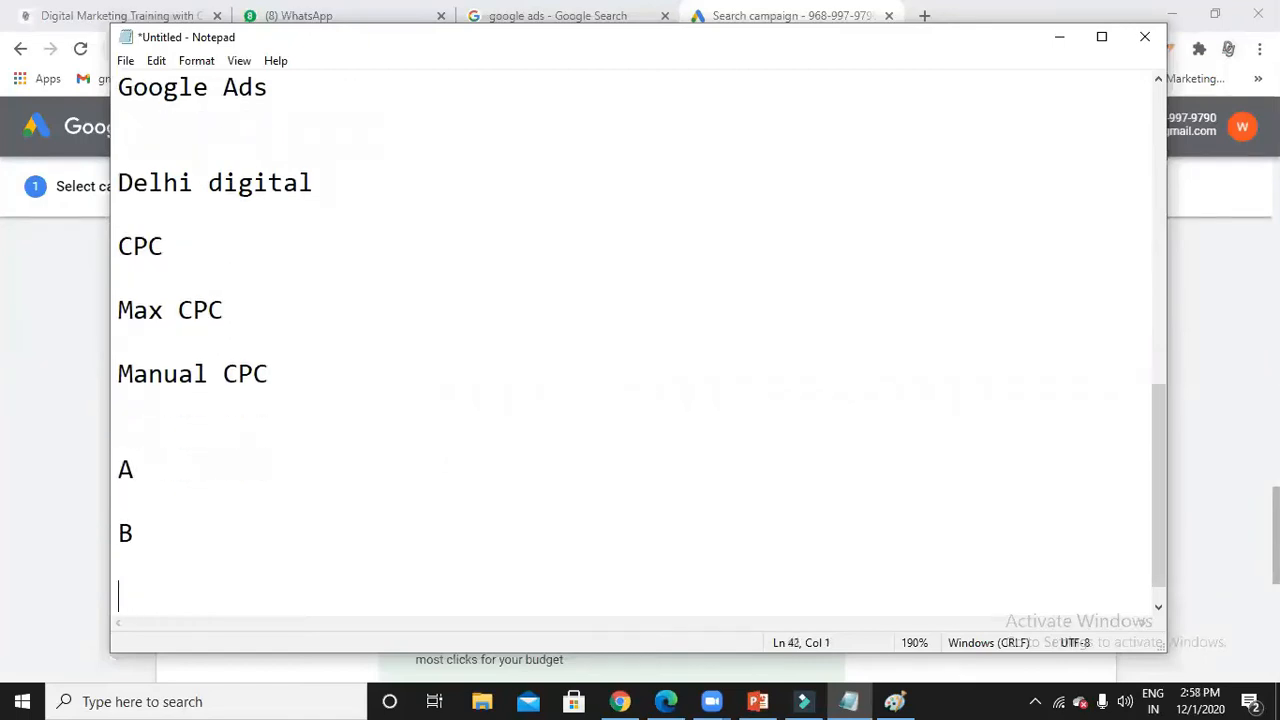
pyautogui.write('C')
pyautogui.press('Return')
pyautogui.press('Return')
pyautogui.write('D')
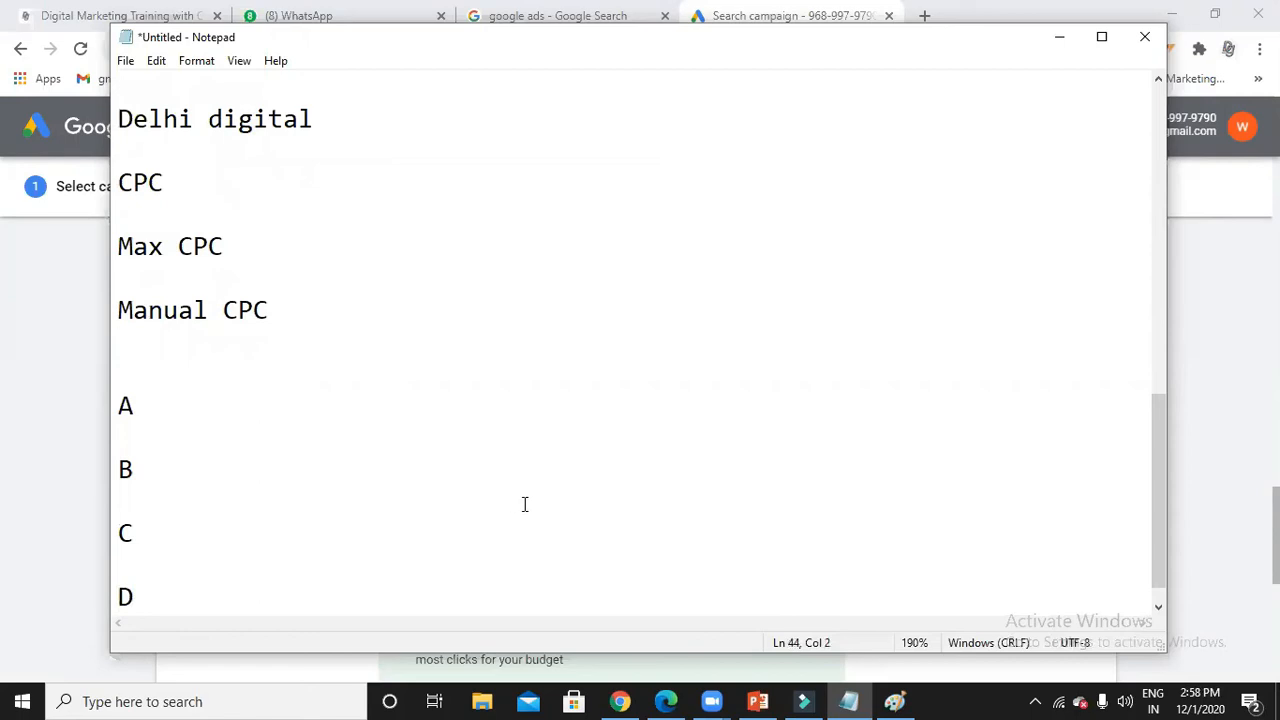
# Put the value 100 beside A and 50 beside B.
pyautogui.click(230, 386)
pyautogui.click(226, 406)
pyautogui.write('`00')
pyautogui.press('BackSpace')
pyautogui.press('BackSpace')
pyautogui.press('BackSpace')
pyautogui.write('100')
pyautogui.click(185, 463)
pyautogui.write('50')
# Add 40 beside C and 30 beside D, fixing spaces so the values align.
pyautogui.click(176, 520)
pyautogui.press('BackSpace')
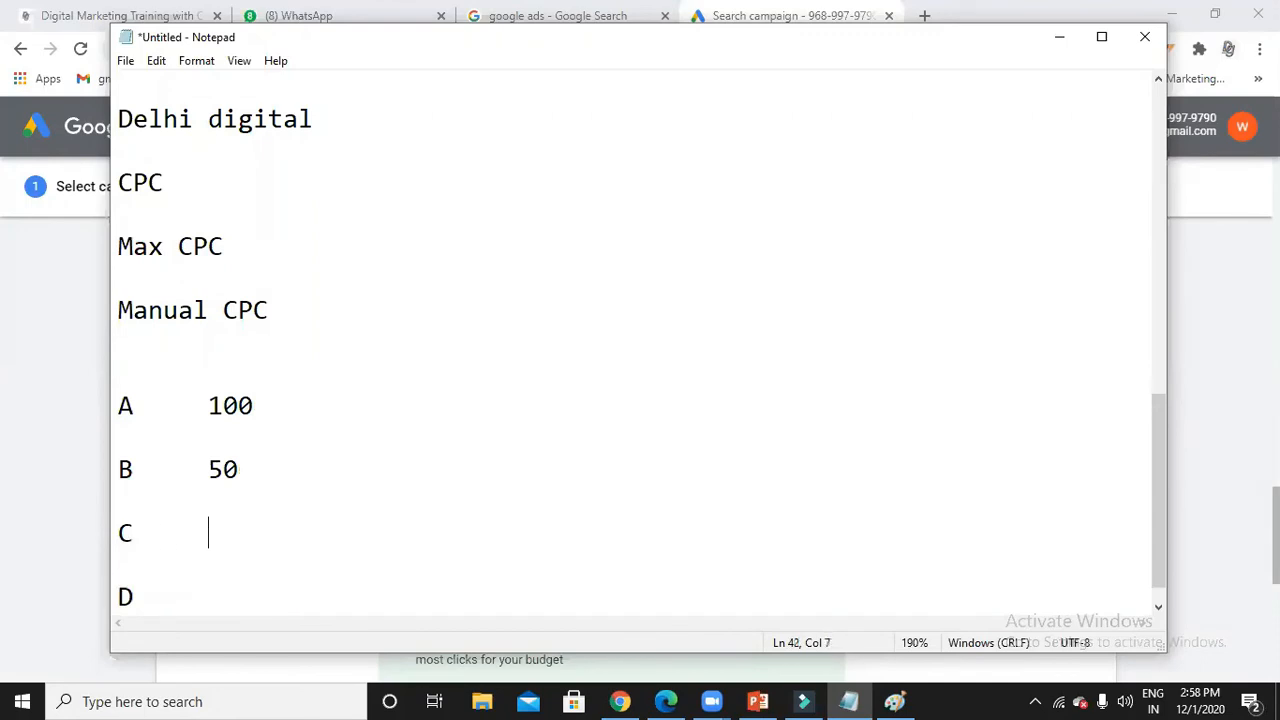
pyautogui.write('40')
pyautogui.click(167, 603)
pyautogui.write('30')
pyautogui.click(211, 593)
pyautogui.press('BackSpace')
pyautogui.click(272, 399)
pyautogui.moveTo(294, 314); pyautogui.dragTo(112, 318)
pyautogui.click(306, 320)
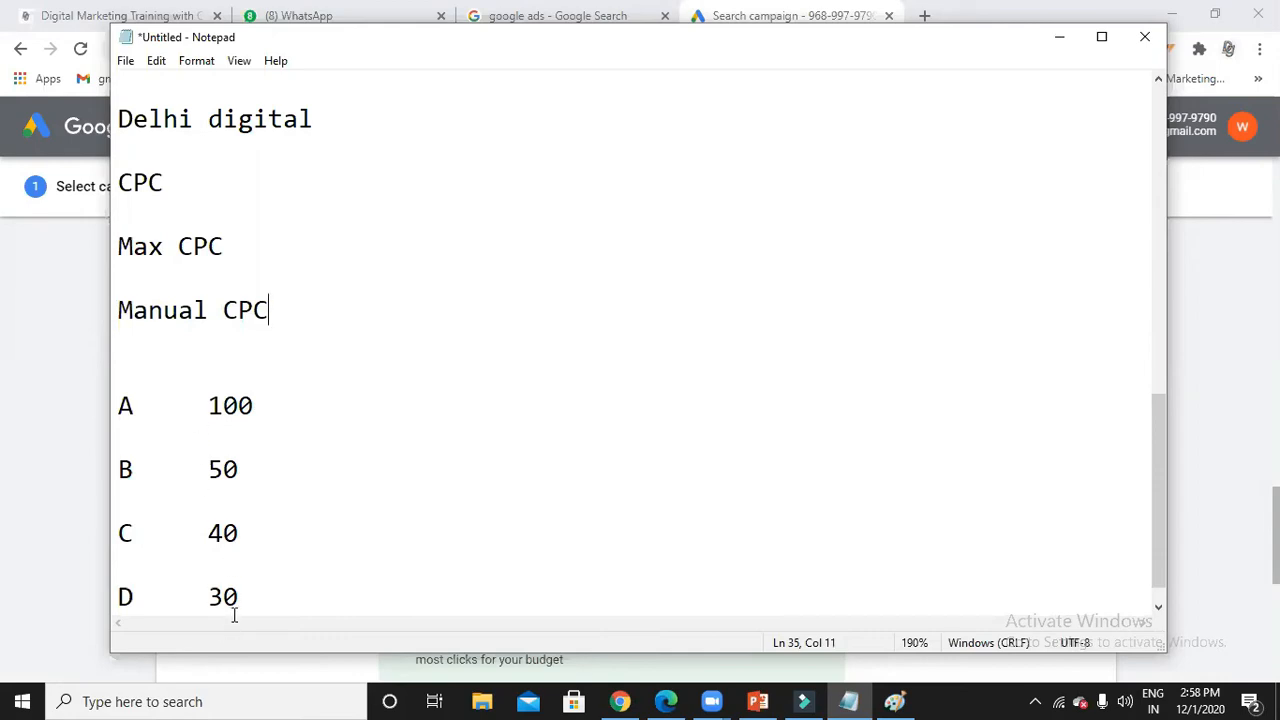
pyautogui.click(257, 412)
pyautogui.click(162, 471)
pyautogui.click(260, 470)
# Add a second value to the A line and change B's bid from 50 to 200.
pyautogui.click(207, 371)
pyautogui.click(360, 403)
pyautogui.write('51')
pyautogui.click(243, 460)
pyautogui.press('BackSpace')
pyautogui.press('BackSpace')
pyautogui.write('200')
# Make A's second value 100 and add 101 beside B's 200.
pyautogui.click(420, 400)
pyautogui.press('BackSpace')
pyautogui.press('BackSpace')
pyautogui.write('100')
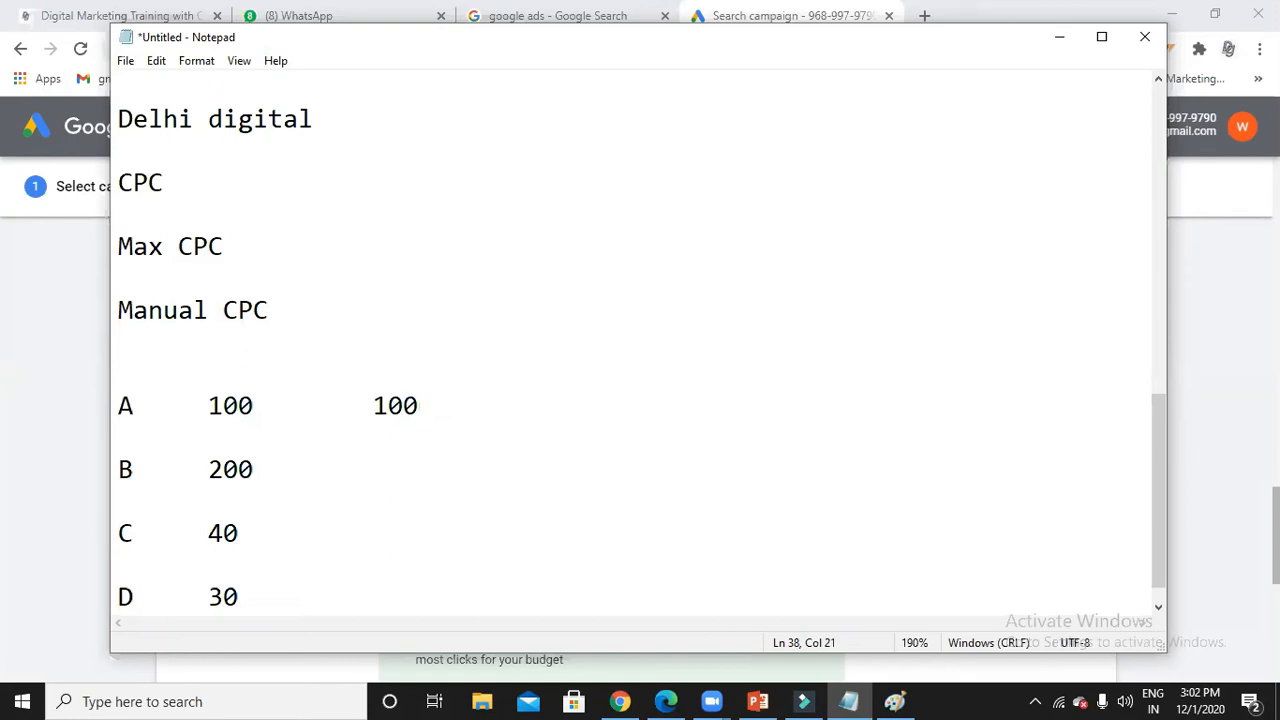
pyautogui.click(314, 471)
pyautogui.write('101')
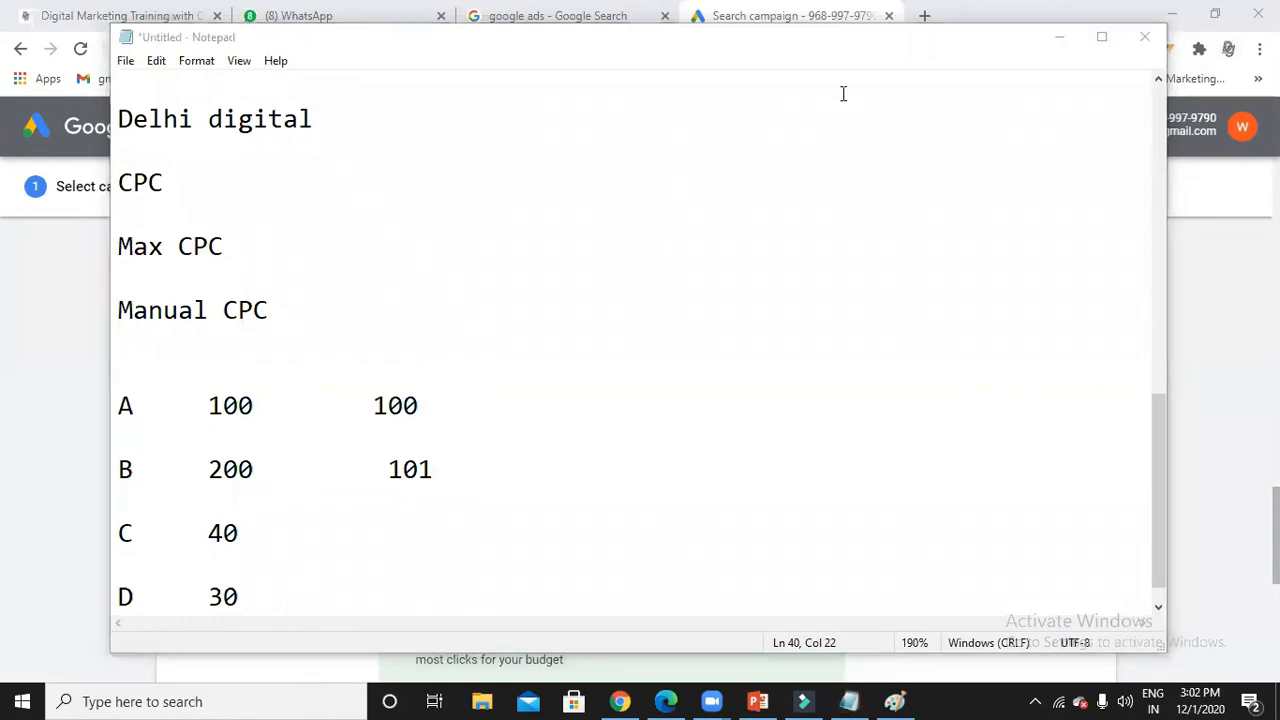
# Switch Bidding to select a bid strategy directly and open the strategy list.
pyautogui.click(1056, 38)
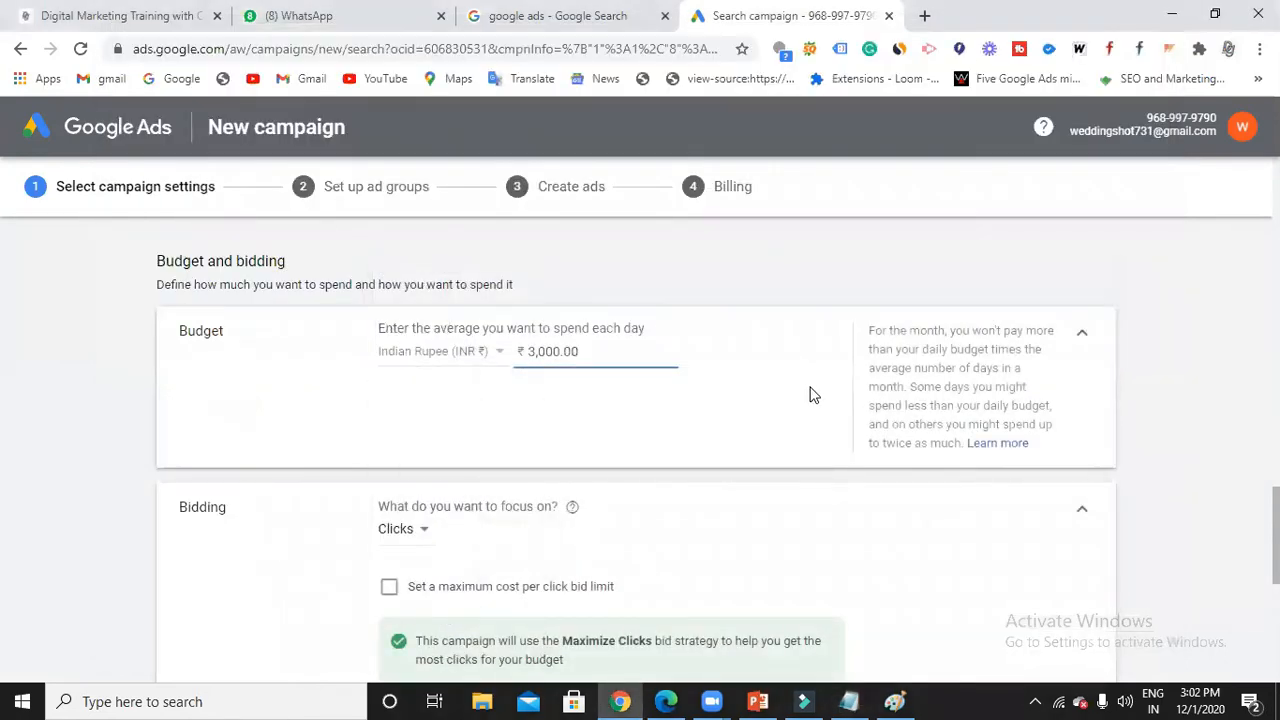
pyautogui.scroll(-1, 810, 394)
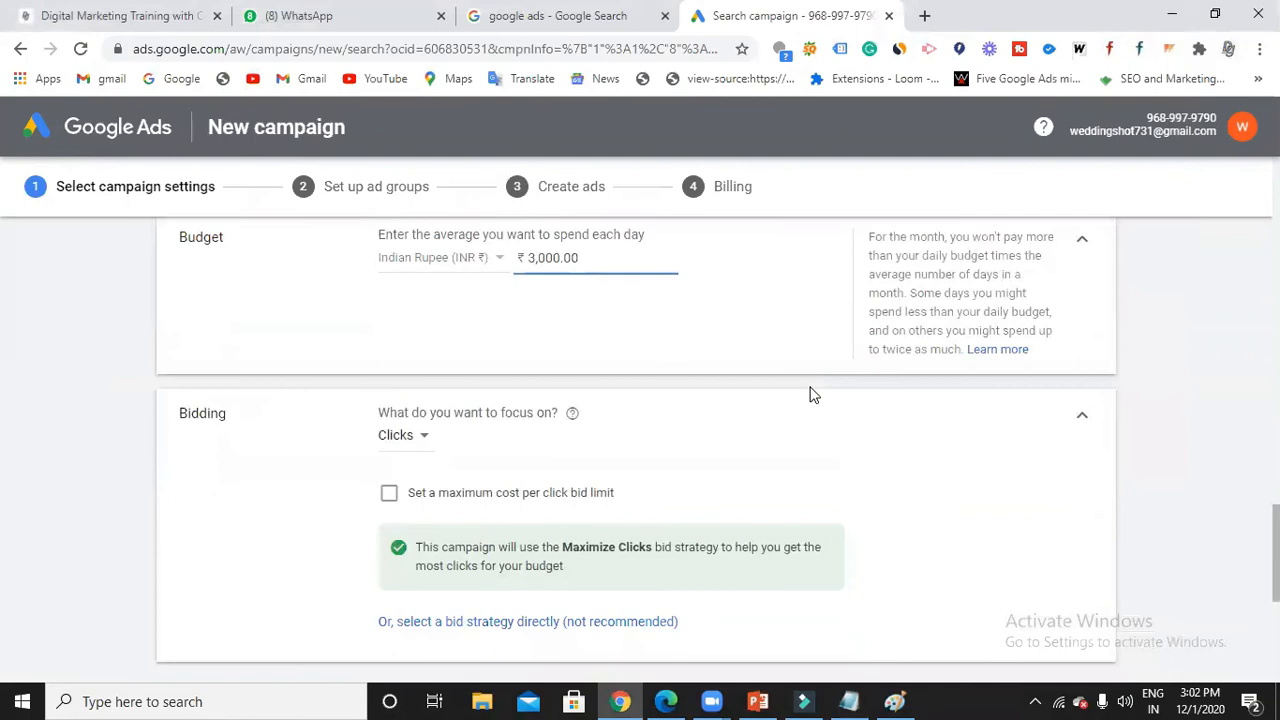
pyautogui.scroll(-1, 810, 394)
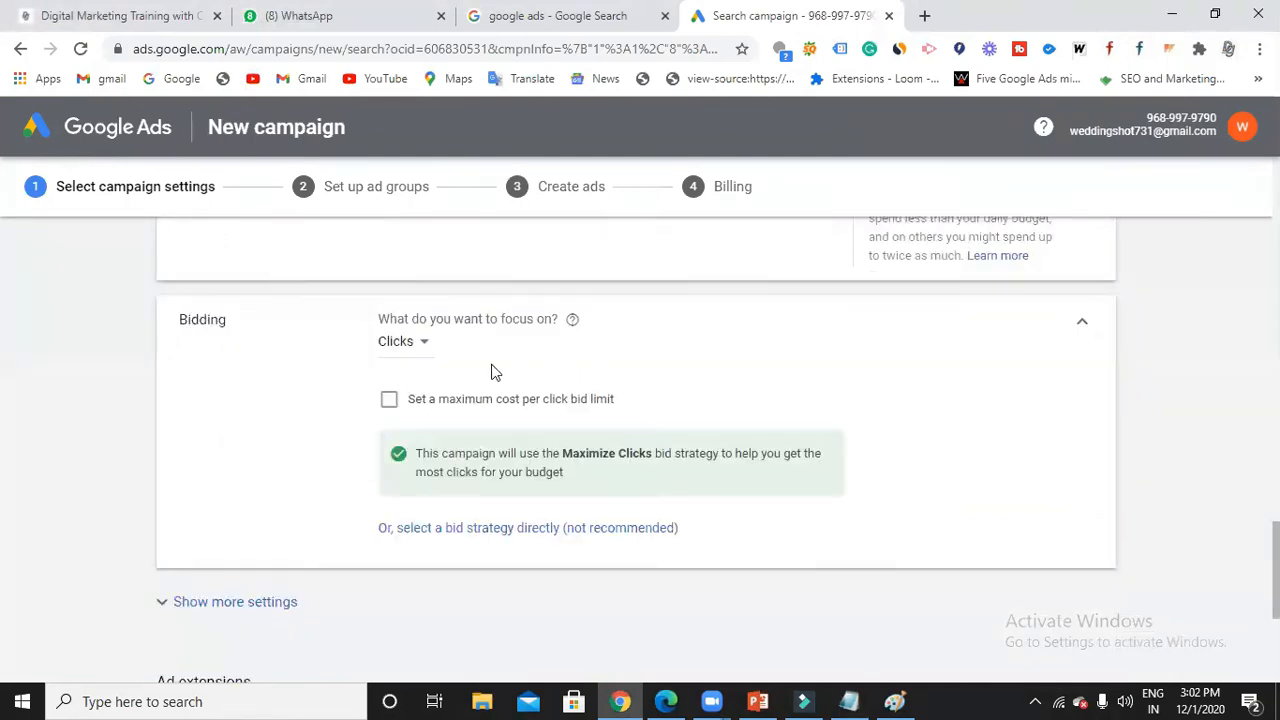
pyautogui.click(497, 529)
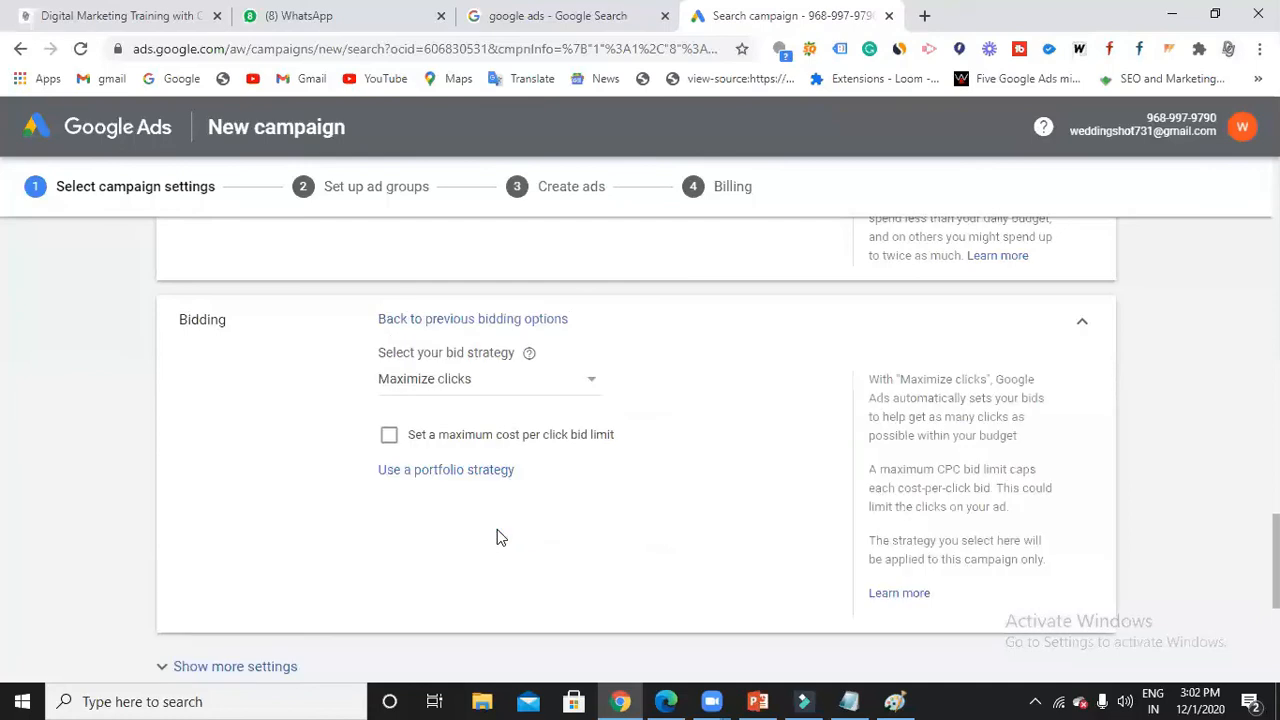
pyautogui.click(590, 382)
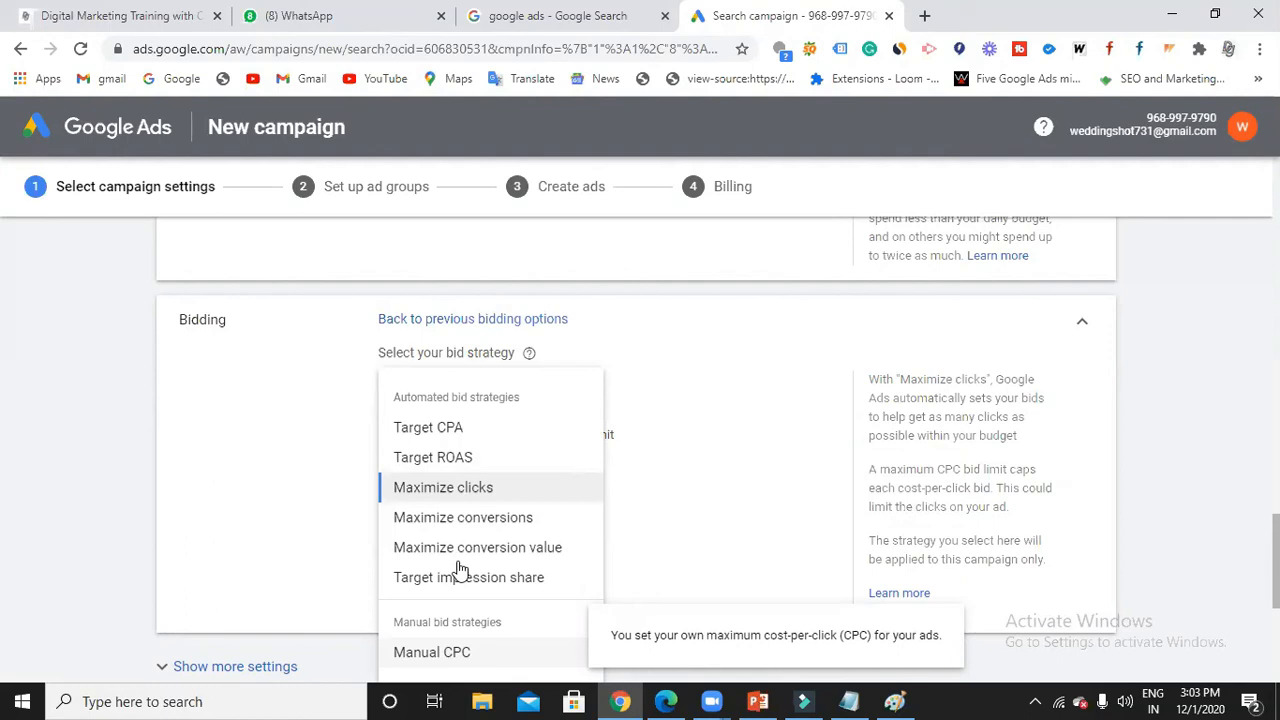
# Keep Maximize clicks and set a ₹100 maximum cost-per-click bid limit.
pyautogui.click(478, 490)
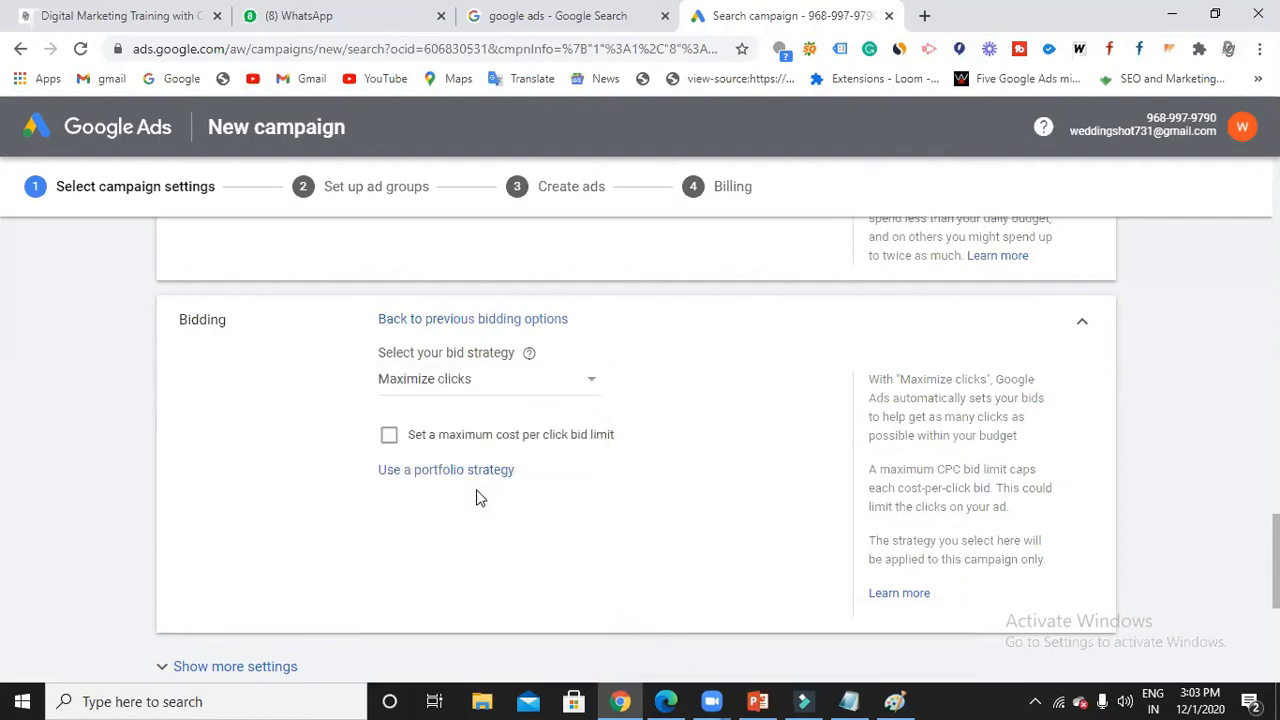
pyautogui.click(389, 440)
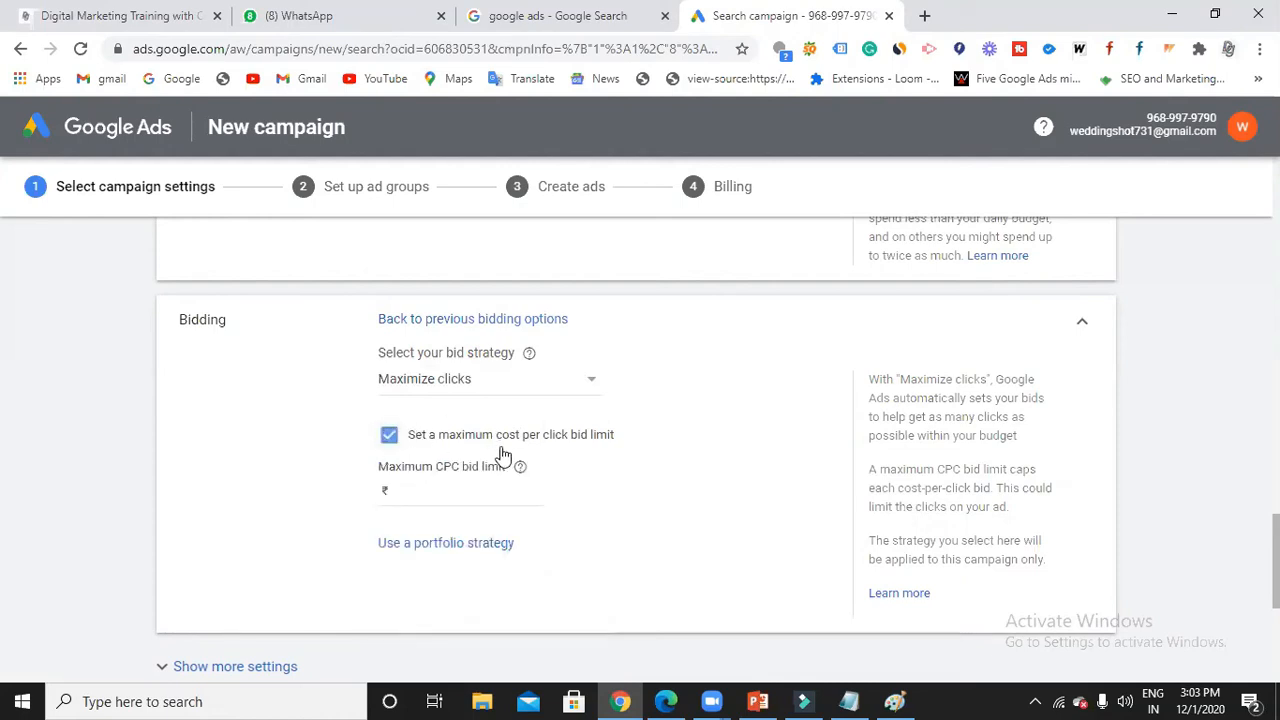
pyautogui.click(479, 491)
pyautogui.write('100')
# Expand the extra campaign settings, then bring the Notepad bid notes forward.
pyautogui.scroll(-3, 505, 488)
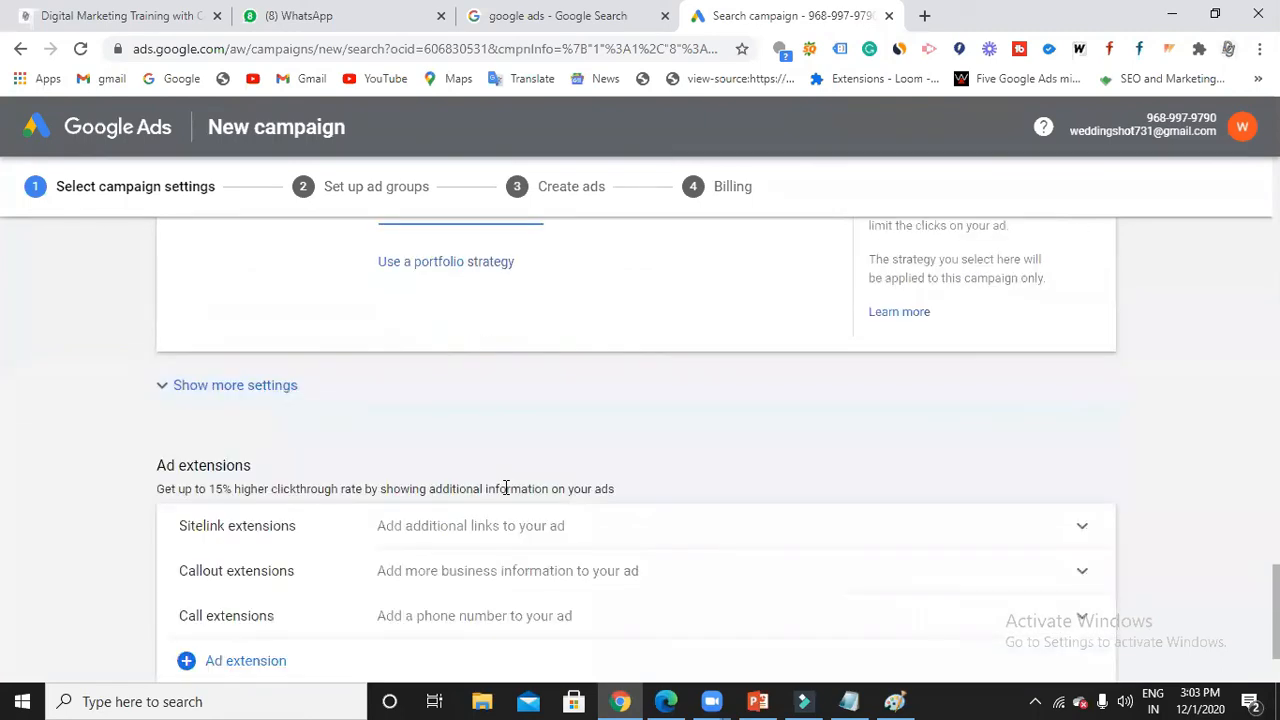
pyautogui.click(266, 396)
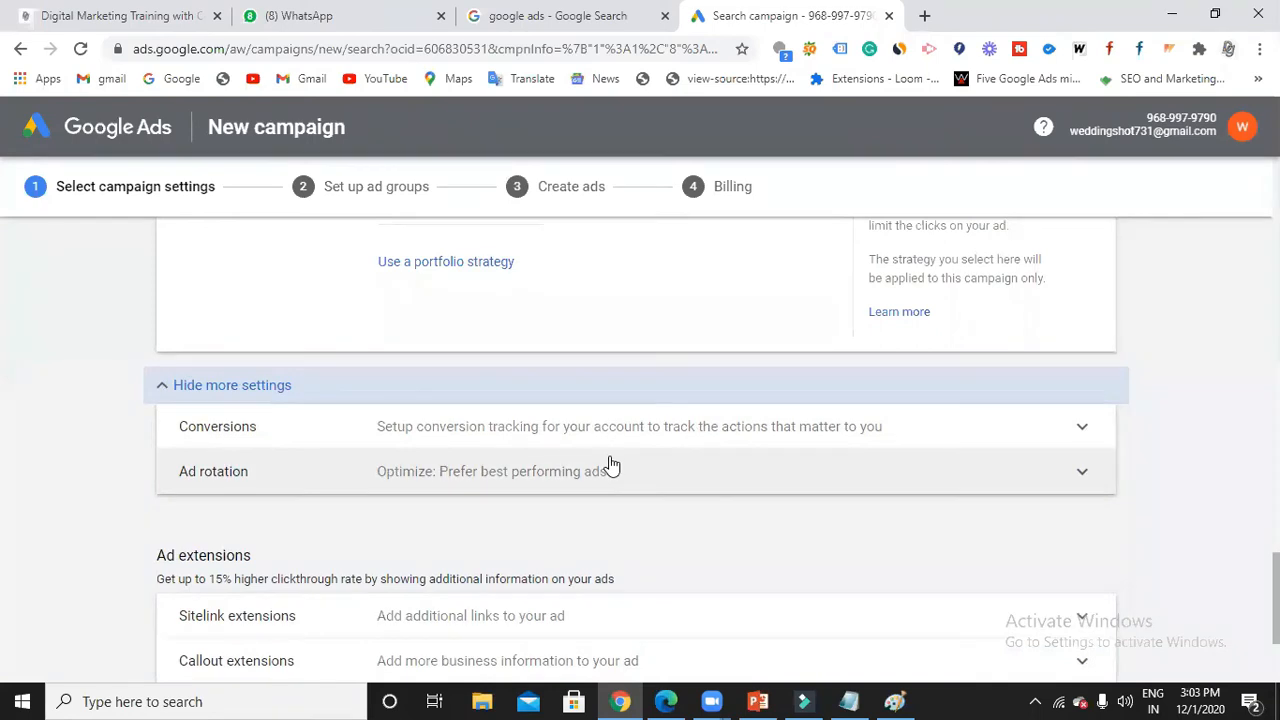
pyautogui.click(848, 701)
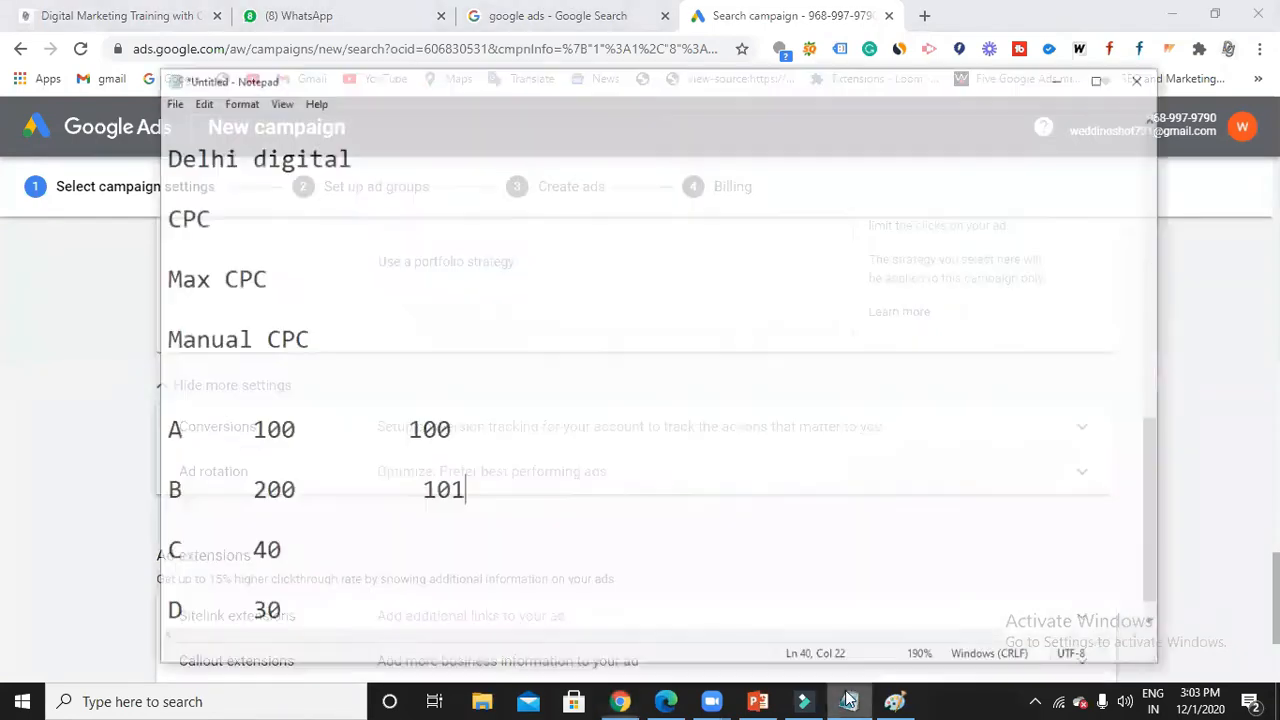
# Add a new line with 50 below the D 30 bid row.
pyautogui.click(339, 594)
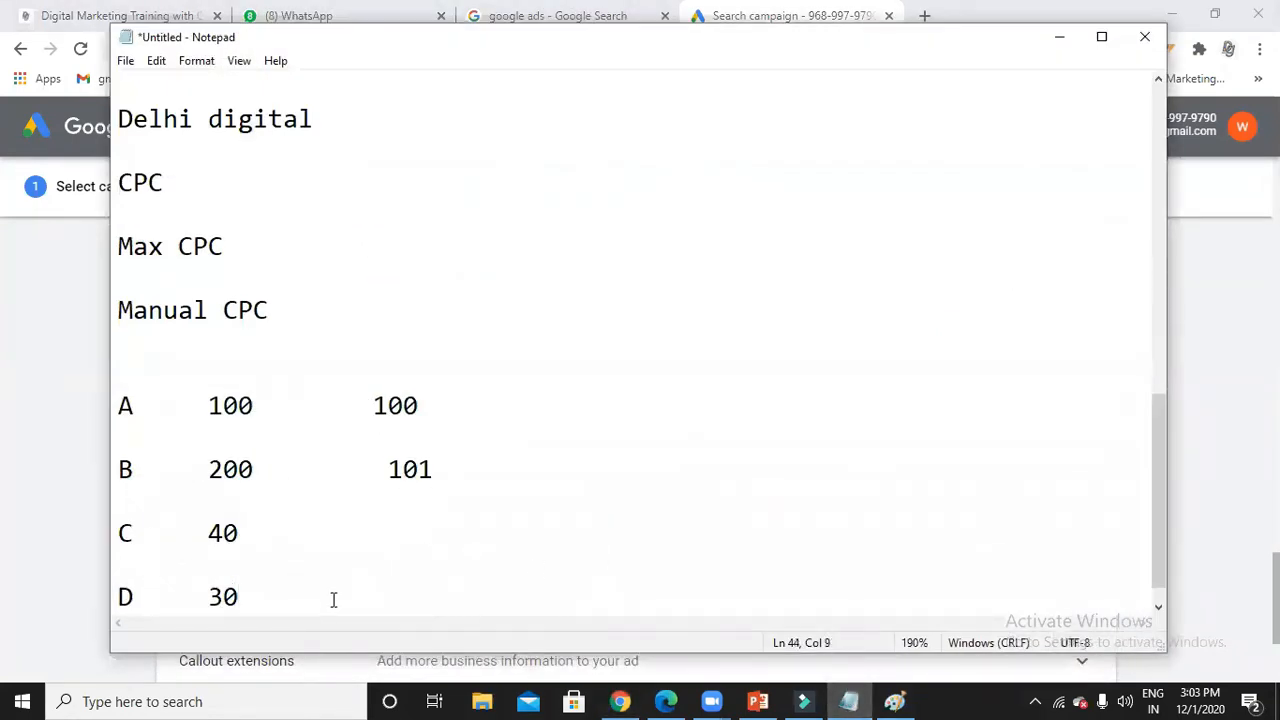
pyautogui.press('Return')
pyautogui.press('Return')
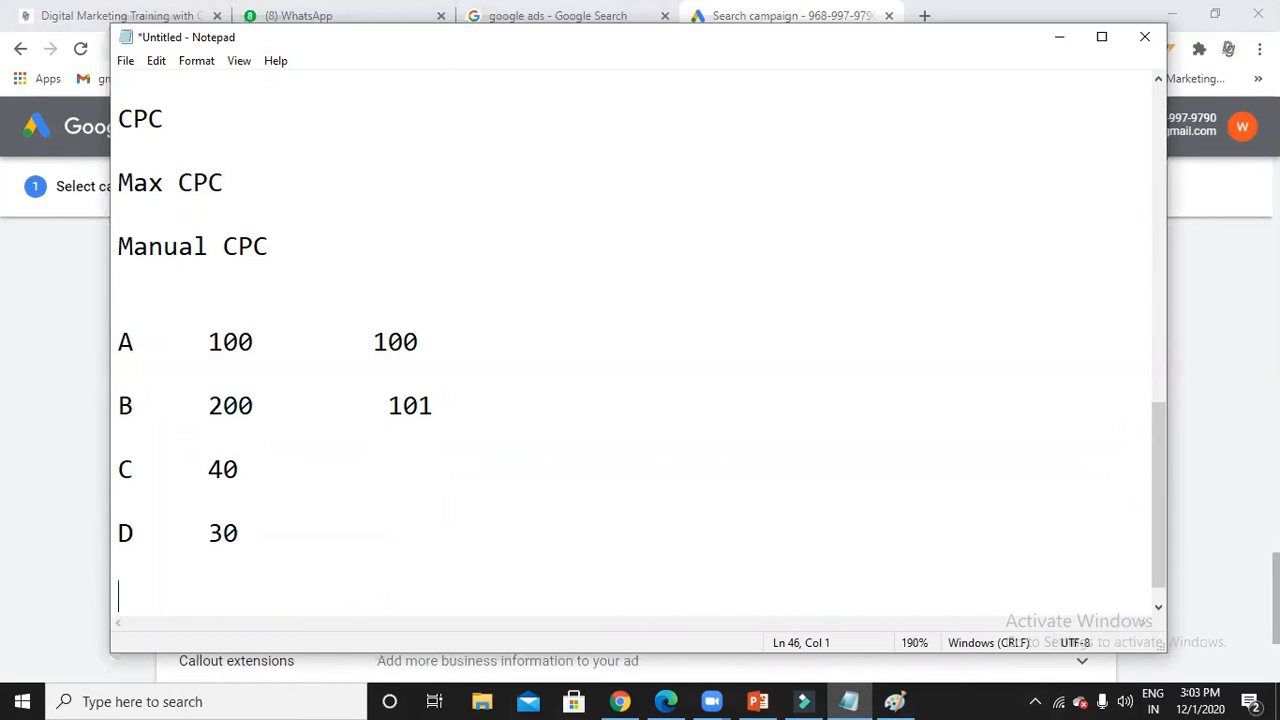
pyautogui.press('Return')
pyautogui.write('50')
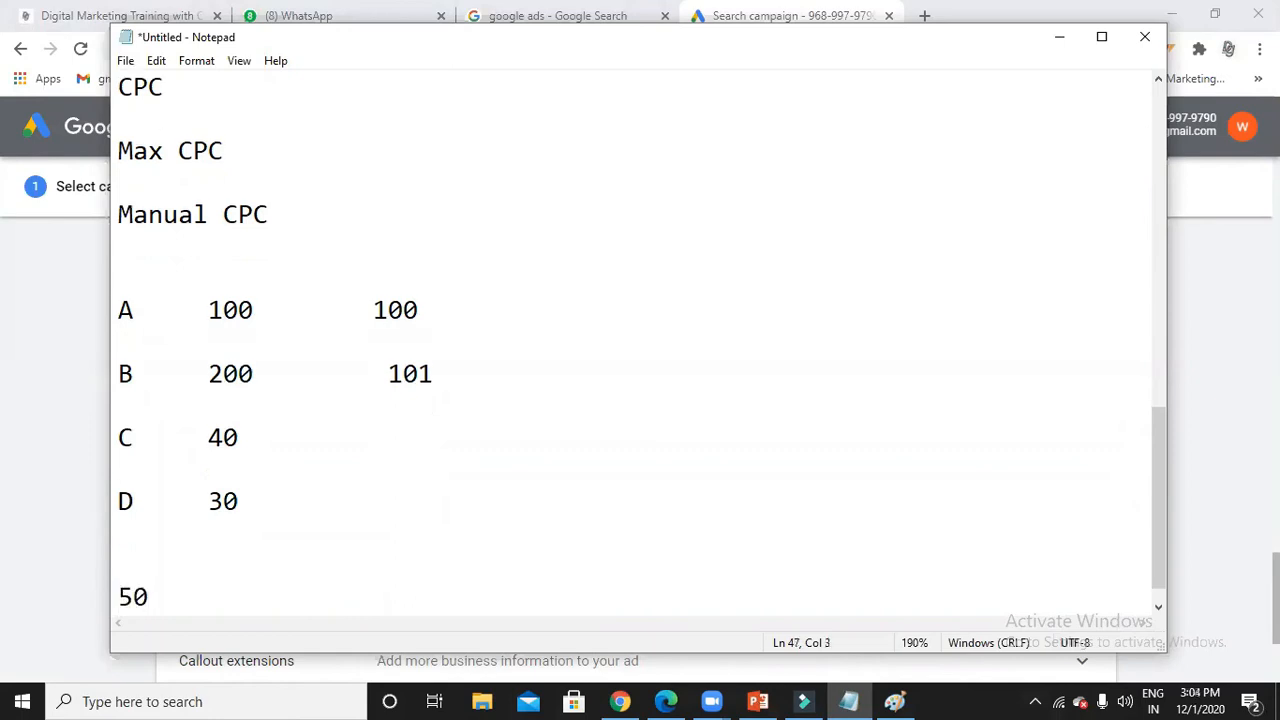
# Insert an SEO heading followed by a row reading 1 2 3.
pyautogui.click(125, 556)
pyautogui.press('Return')
pyautogui.press('Return')
pyautogui.write('SEO')
pyautogui.press('Return')
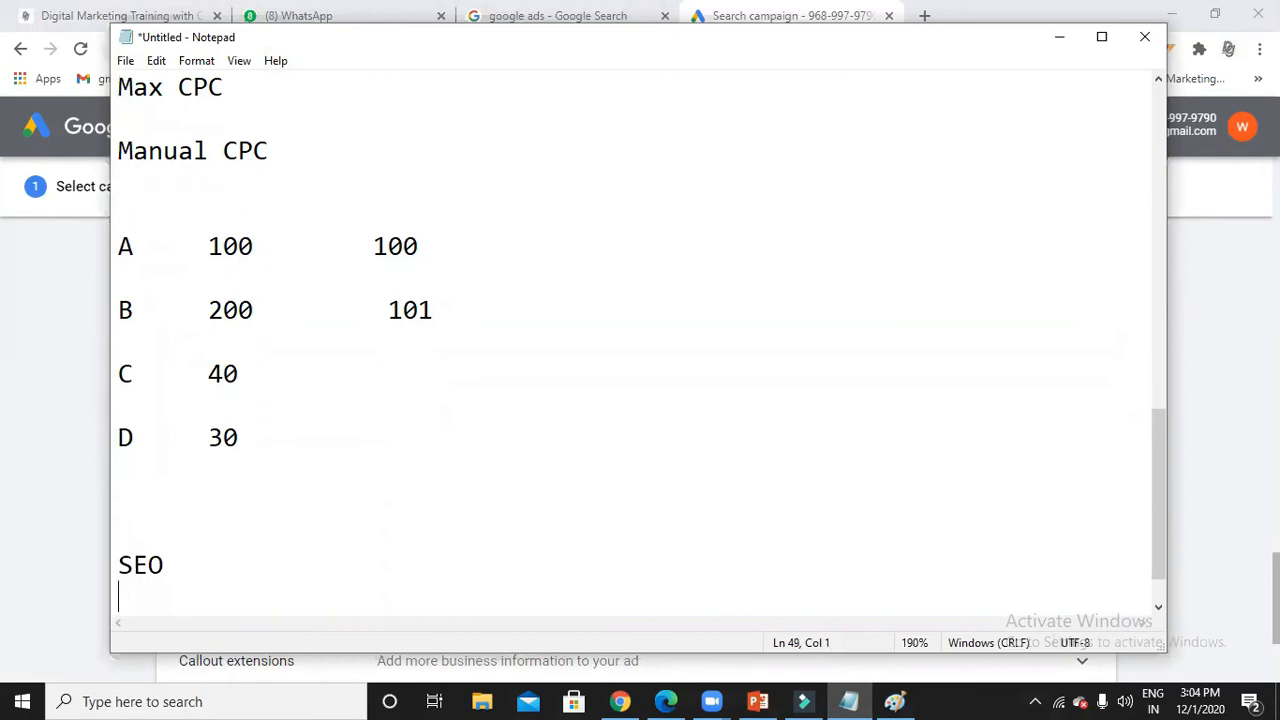
pyautogui.press('Return')
pyautogui.press('Return')
pyautogui.write('1  2  ')
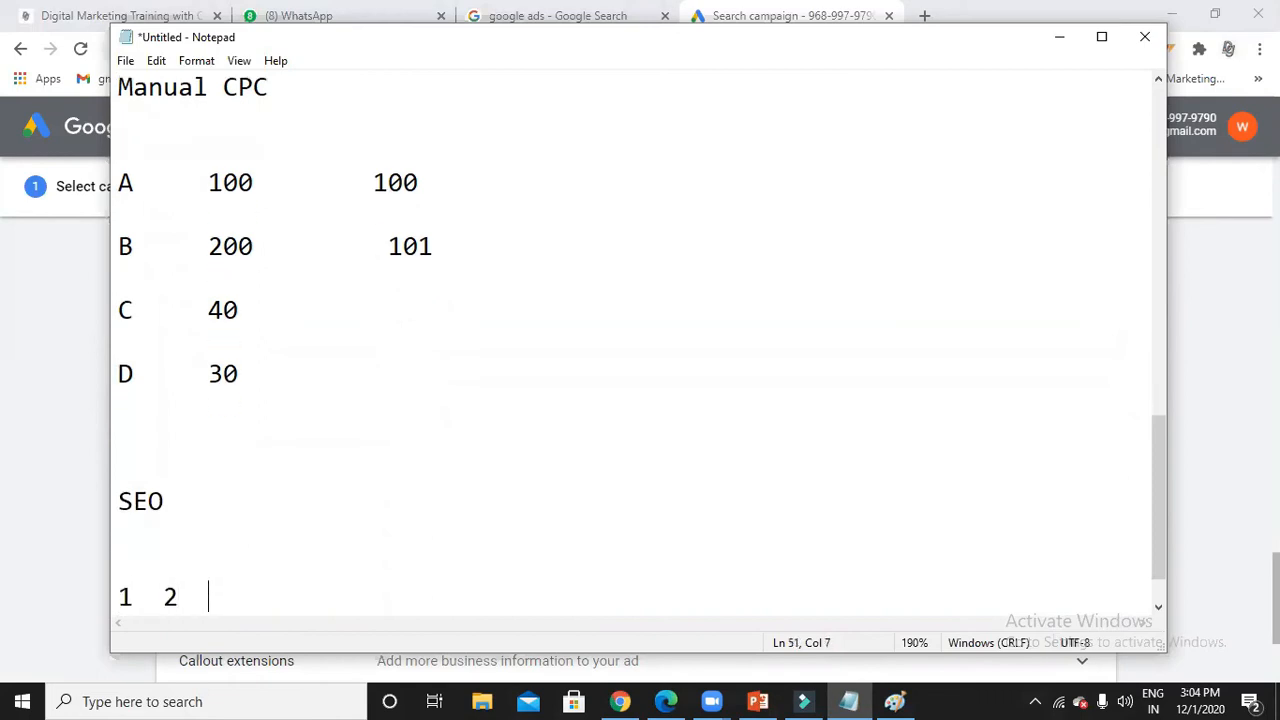
pyautogui.write('3')
pyautogui.click(120, 596)
pyautogui.click(224, 597)
pyautogui.click(1062, 45)
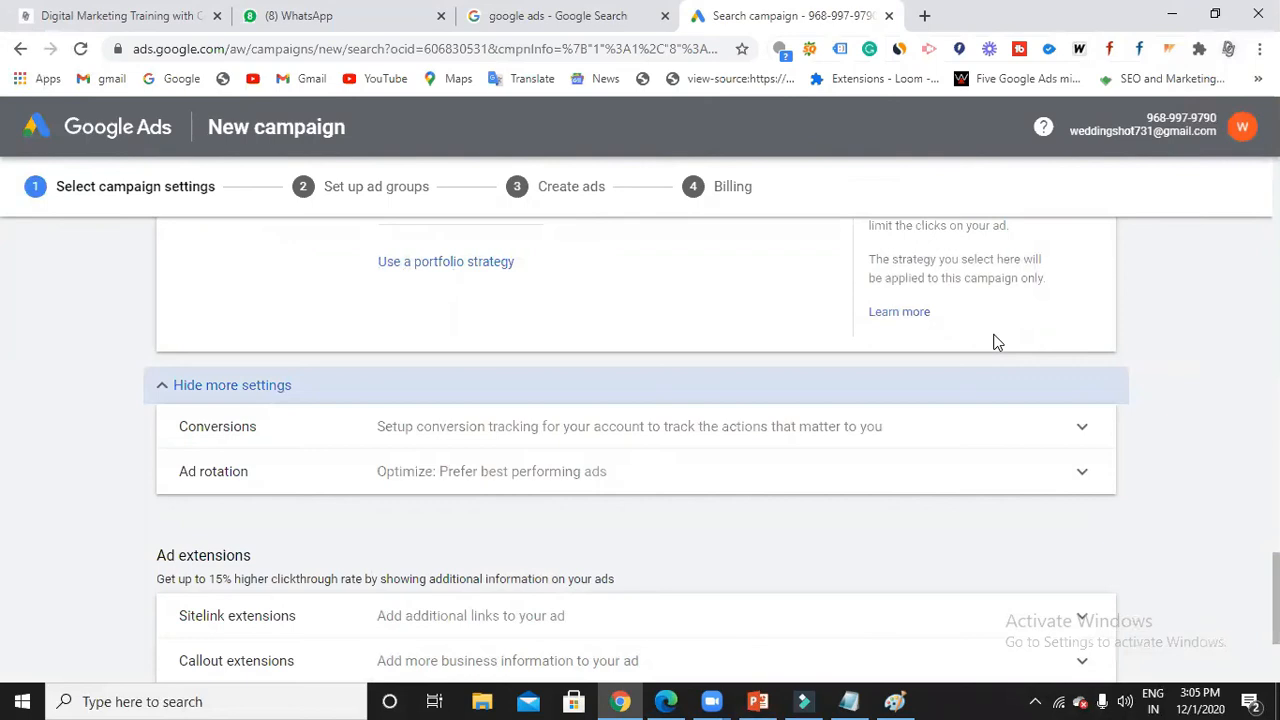
pyautogui.scroll(-2, 663, 467)
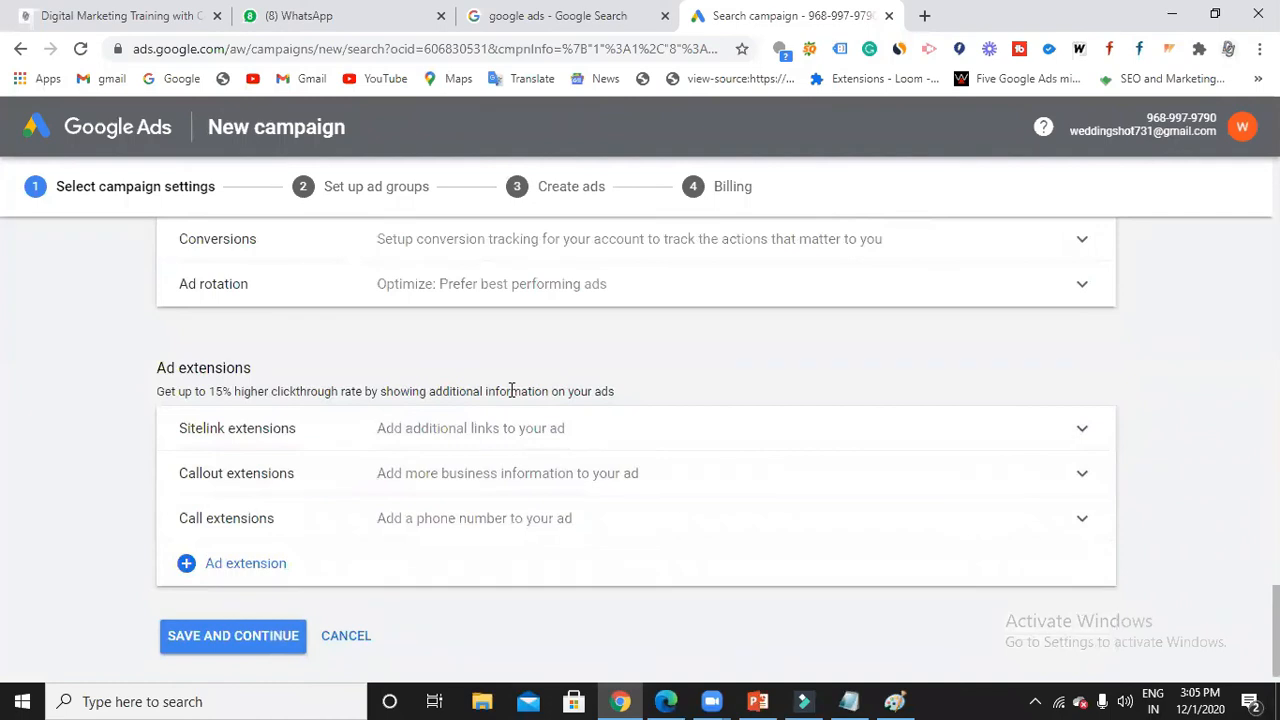
pyautogui.scroll(6, 820, 523)
pyautogui.scroll(10, 819, 524)
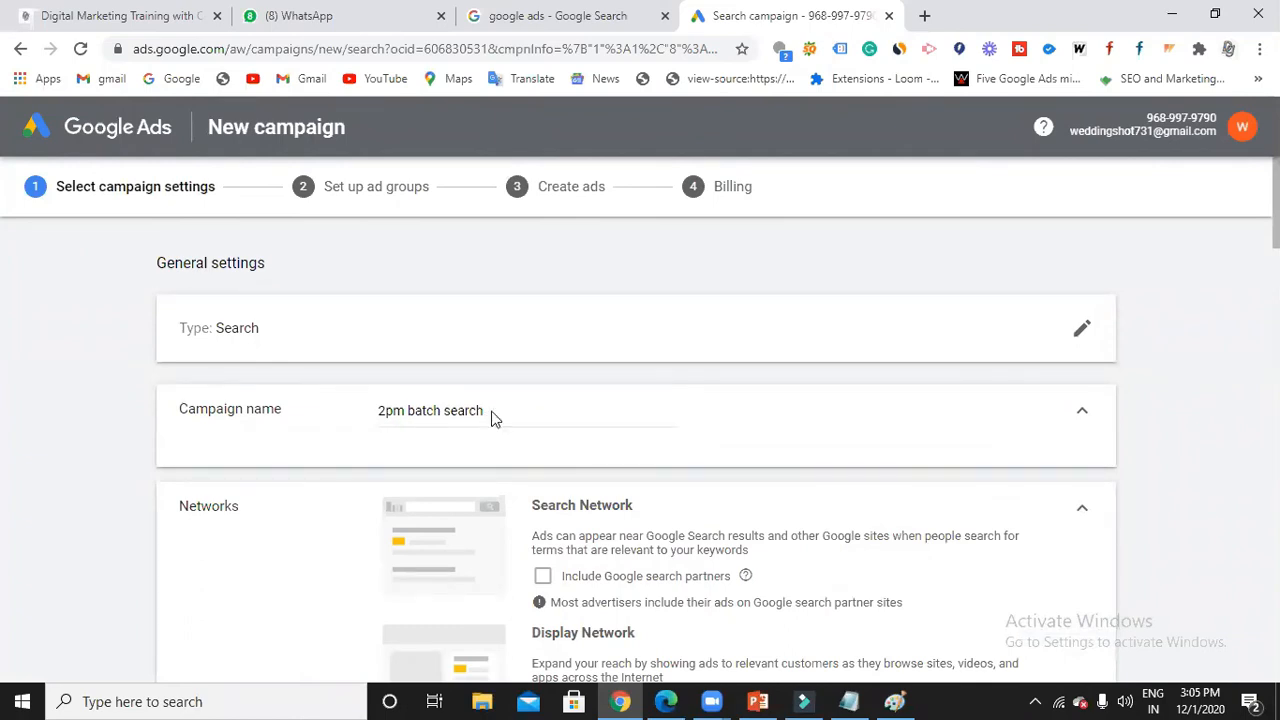
pyautogui.scroll(-1, 563, 537)
pyautogui.scroll(-3, 597, 442)
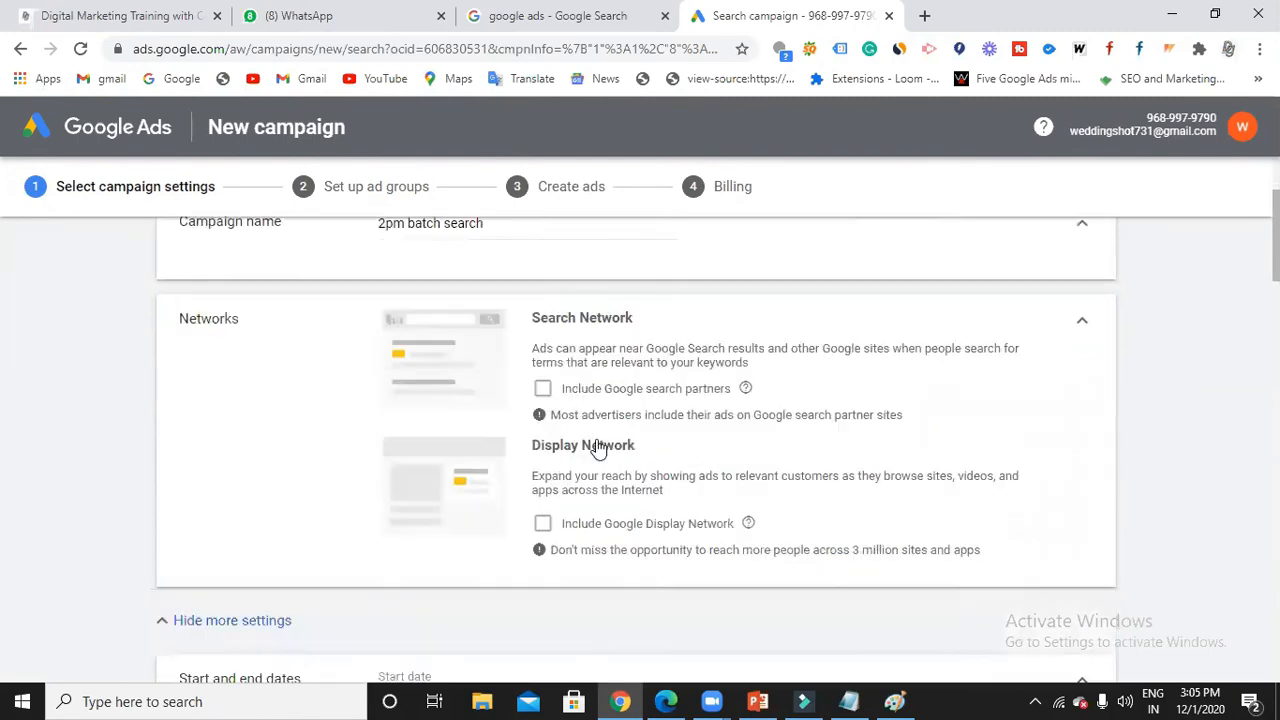
pyautogui.scroll(-1, 597, 445)
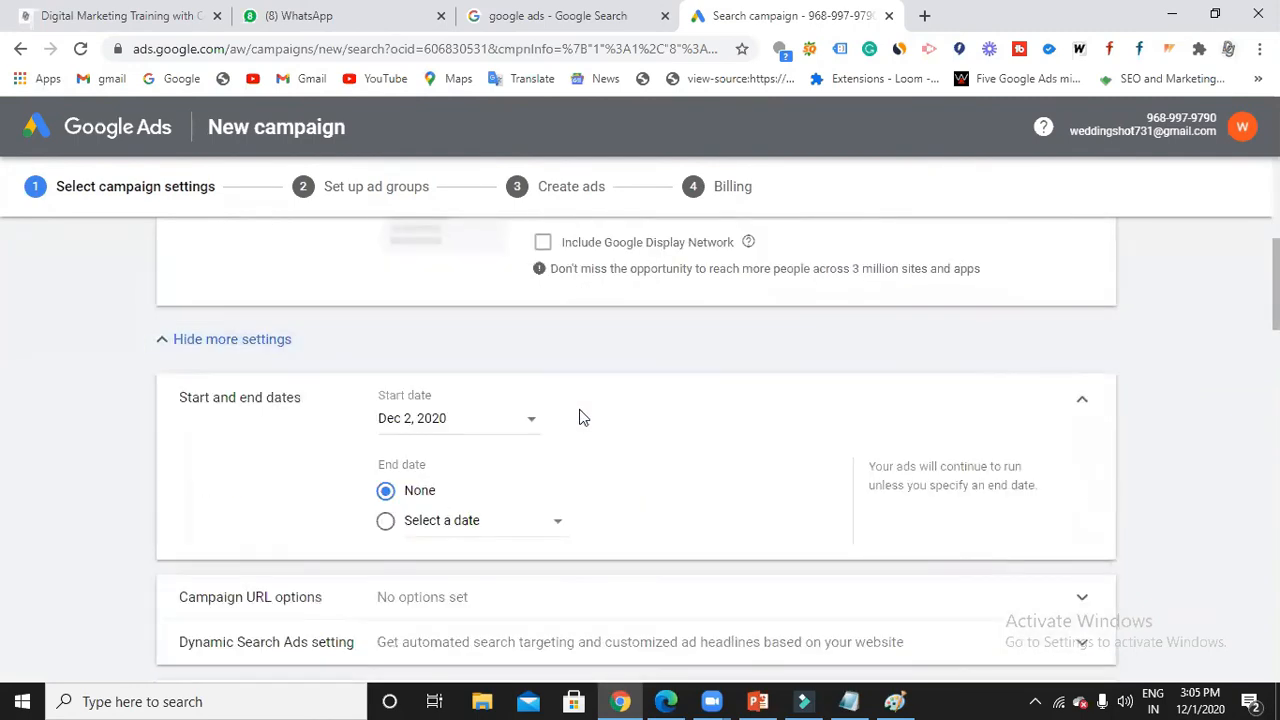
pyautogui.scroll(-3, 584, 417)
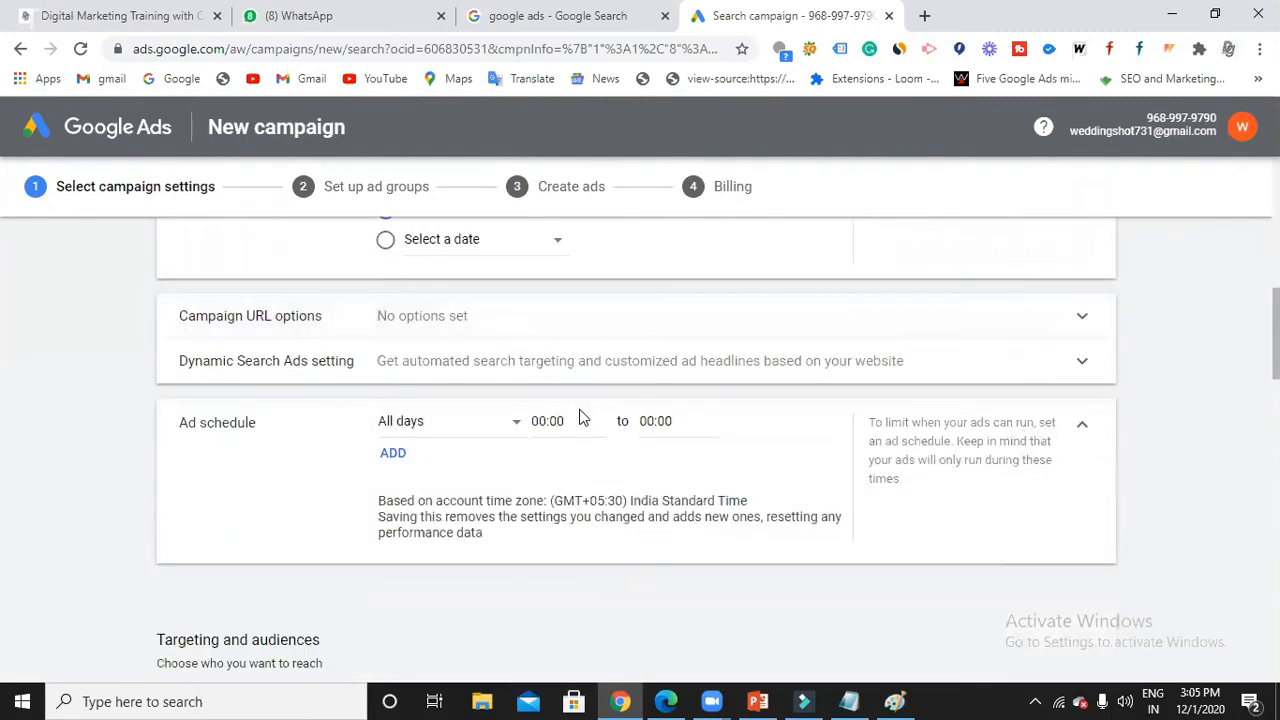
pyautogui.scroll(-1, 584, 418)
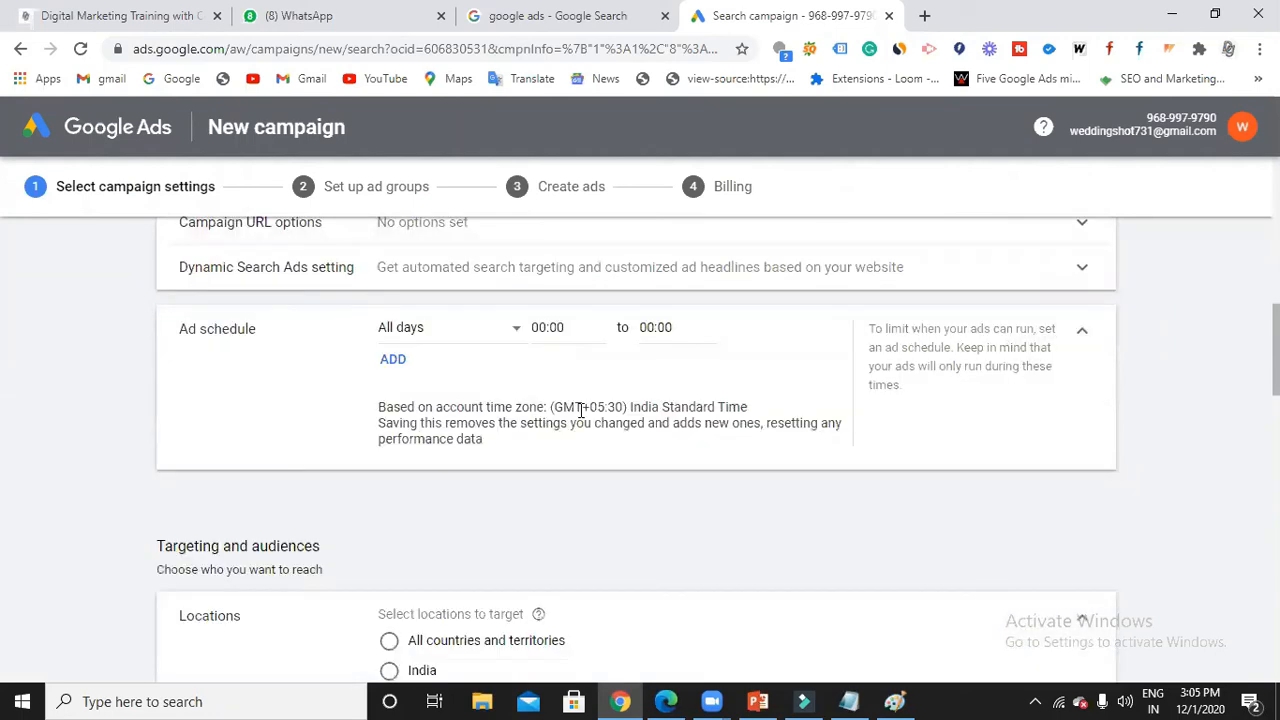
pyautogui.scroll(1, 580, 415)
pyautogui.scroll(-3, 582, 417)
pyautogui.scroll(-1, 584, 417)
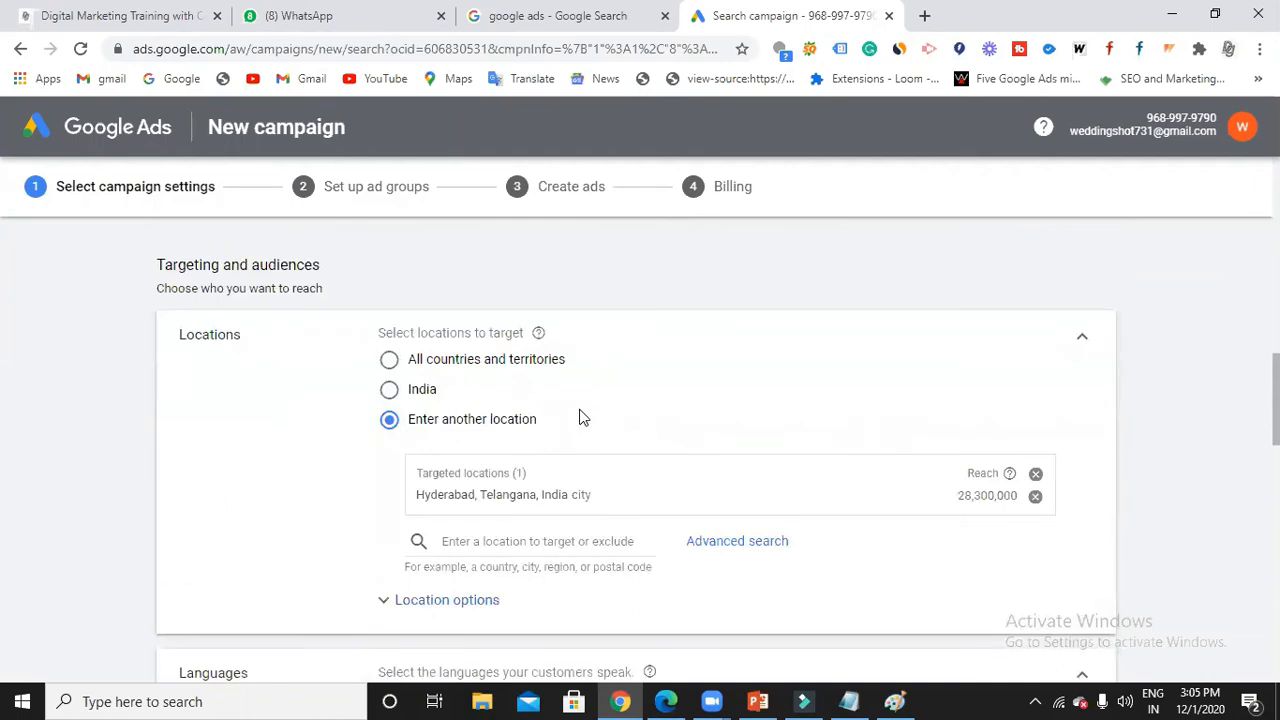
pyautogui.scroll(-3, 584, 418)
pyautogui.scroll(-2, 575, 410)
pyautogui.scroll(-2, 570, 398)
pyautogui.scroll(-1, 555, 386)
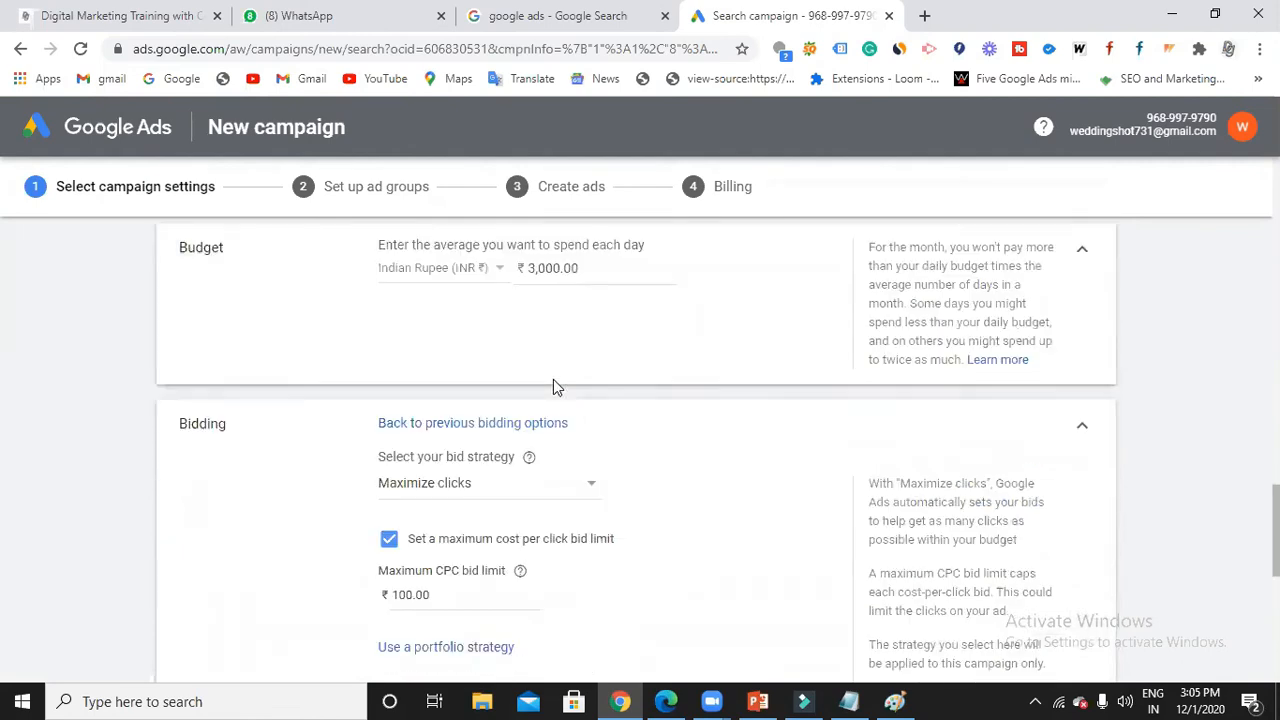
pyautogui.scroll(-1, 577, 451)
pyautogui.scroll(-4, 577, 451)
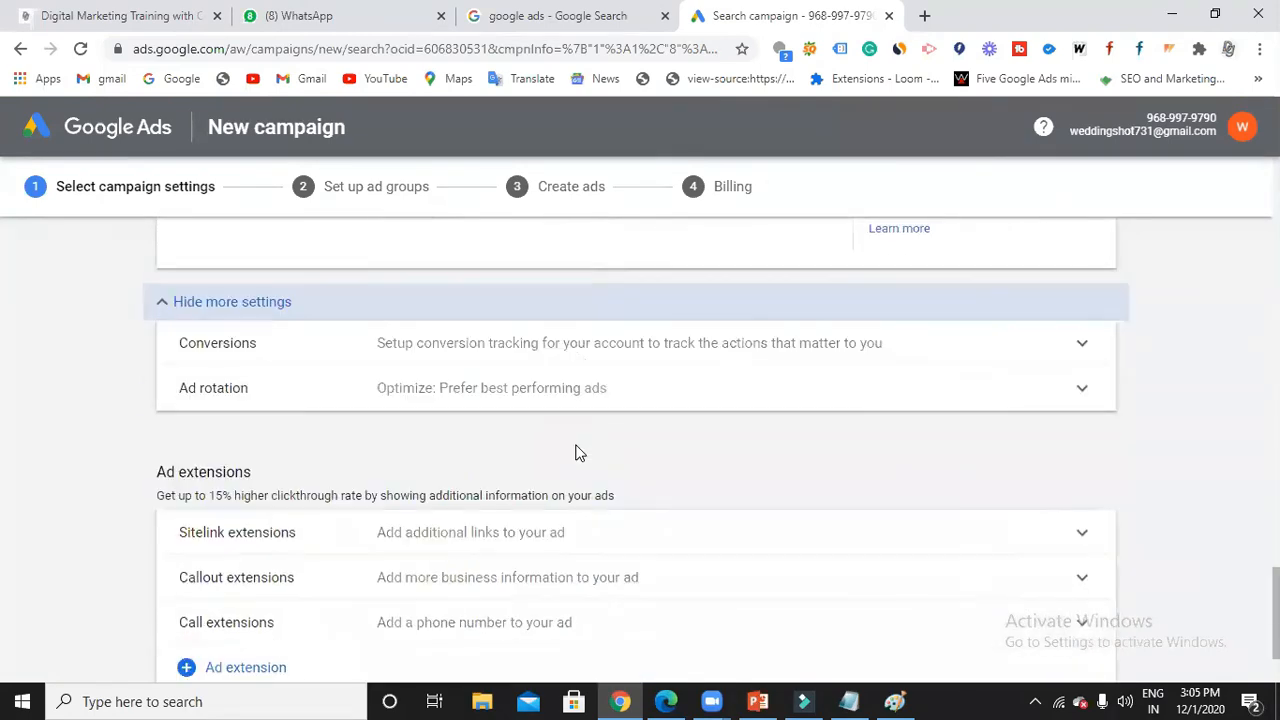
pyautogui.scroll(-2, 608, 432)
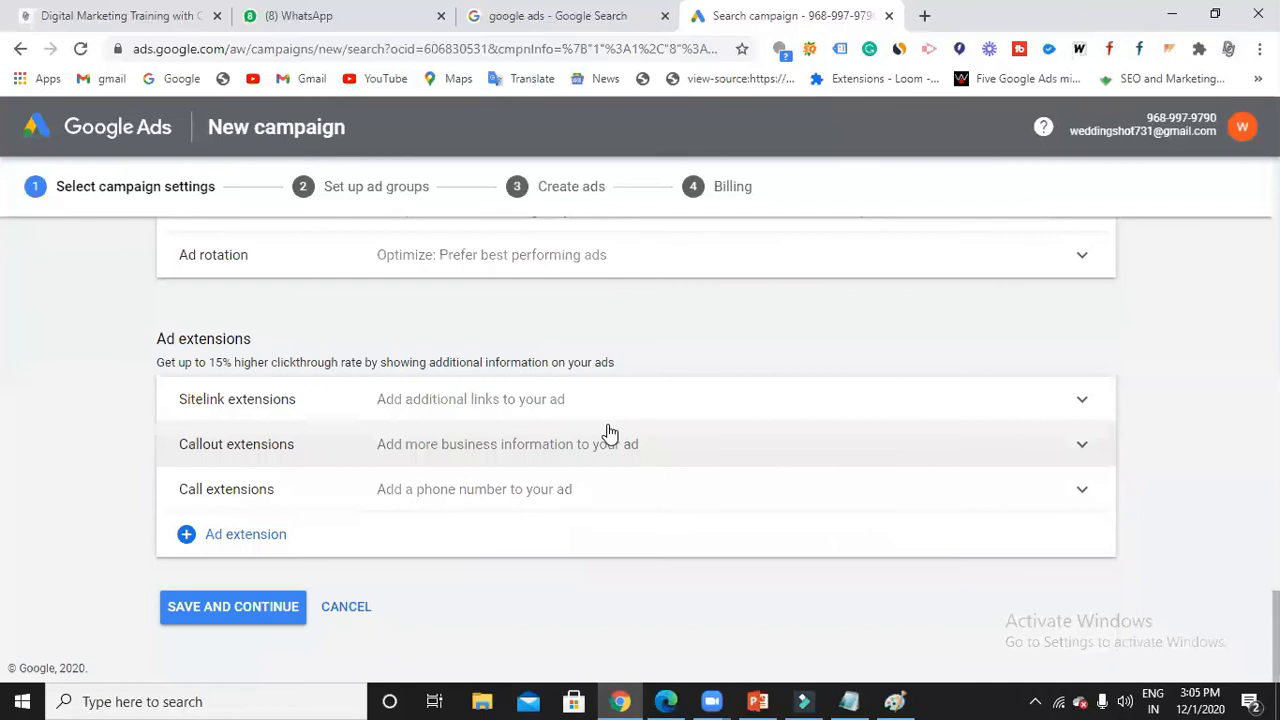
pyautogui.click(242, 610)
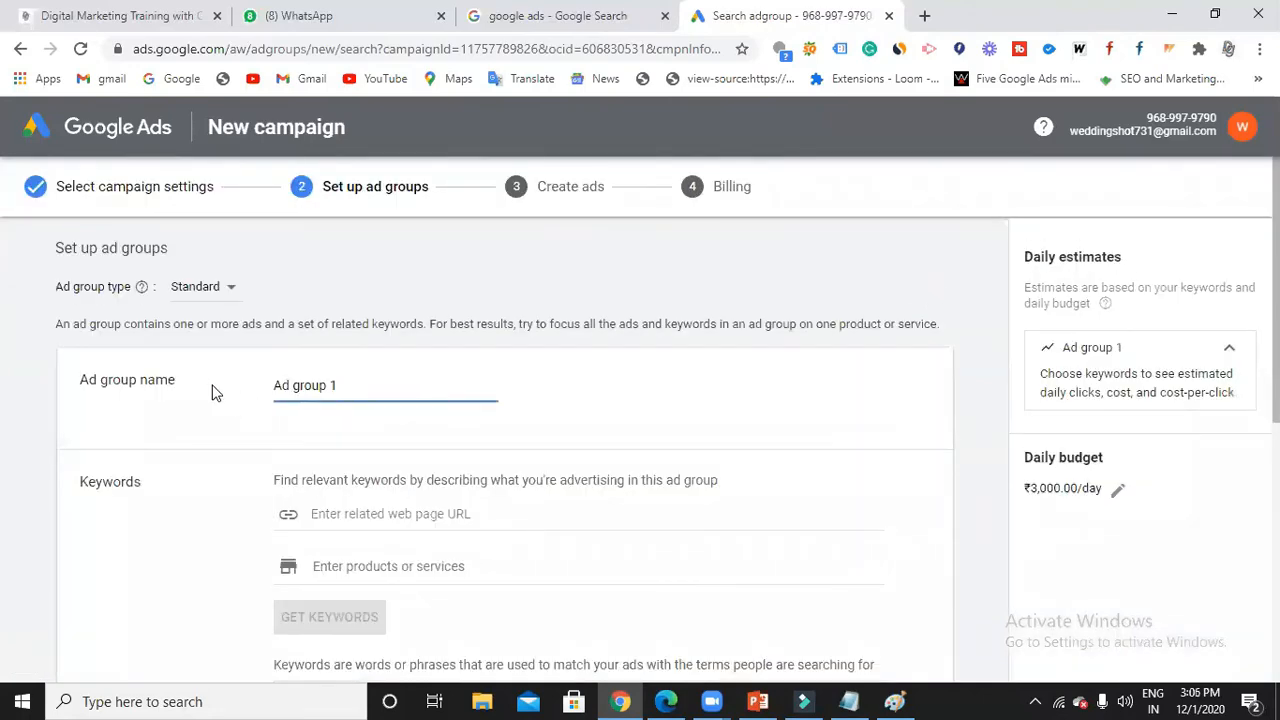
# Review the Account, Campaigns and Adgroups lines in the notes, then hide Notepad.
pyautogui.click(848, 701)
pyautogui.scroll(9, 340, 500)
pyautogui.click(254, 419)
pyautogui.click(279, 444)
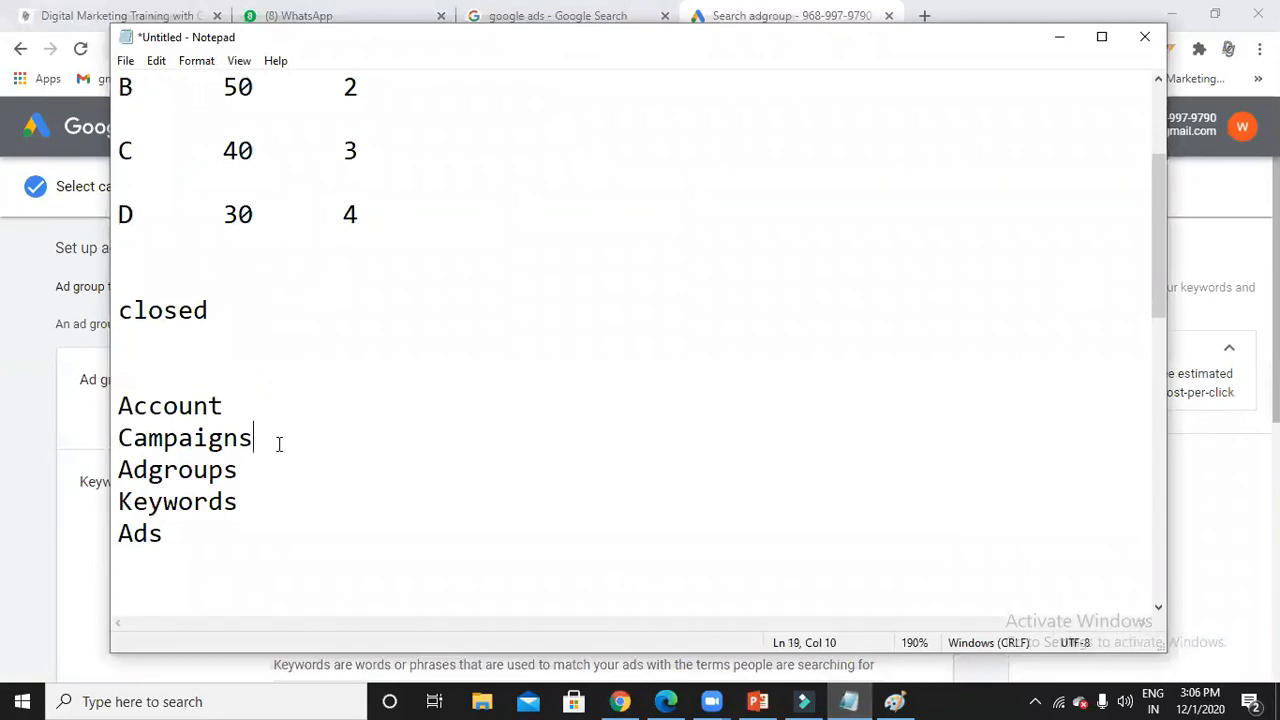
pyautogui.click(267, 470)
pyautogui.click(1059, 40)
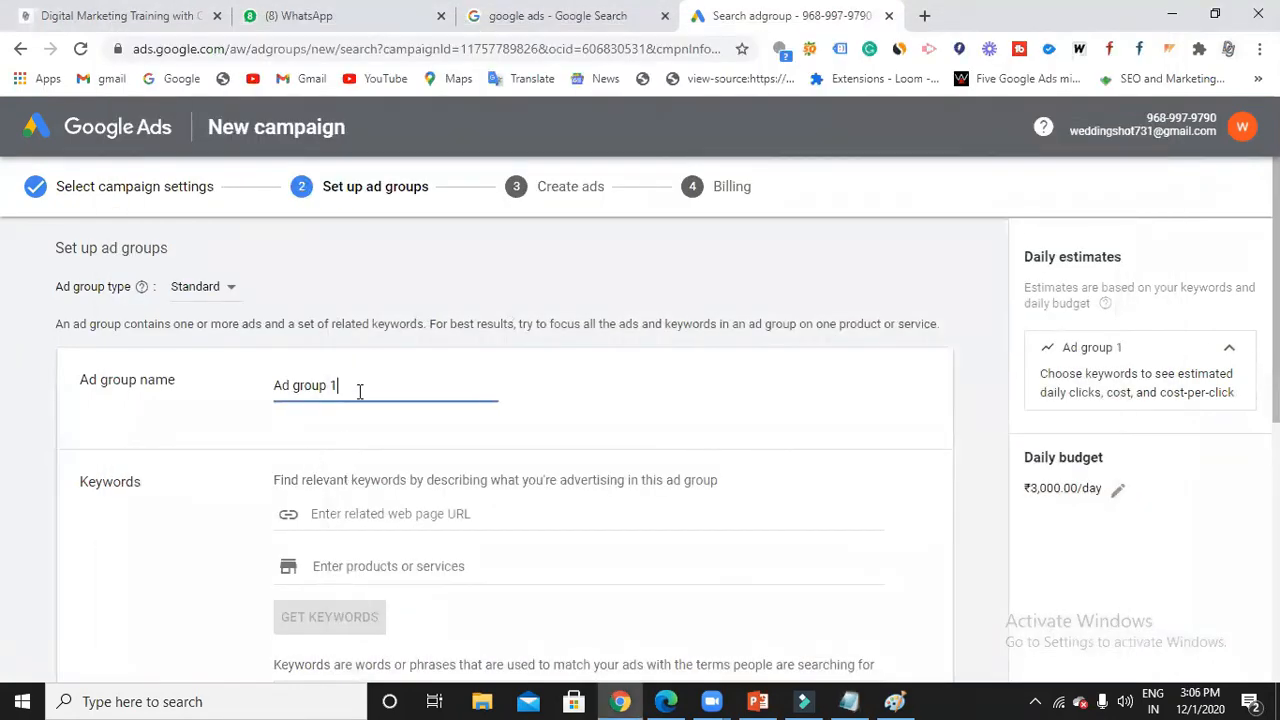
# Rename the ad group to SEO and begin its keyword list with SEO.
pyautogui.press('BackSpace')
pyautogui.press('BackSpace')
pyautogui.press('BackSpace')
pyautogui.press('BackSpace')
pyautogui.press('BackSpace')
pyautogui.press('BackSpace')
pyautogui.press('BackSpace')
pyautogui.press('BackSpace')
pyautogui.press('BackSpace')
pyautogui.press('BackSpace')
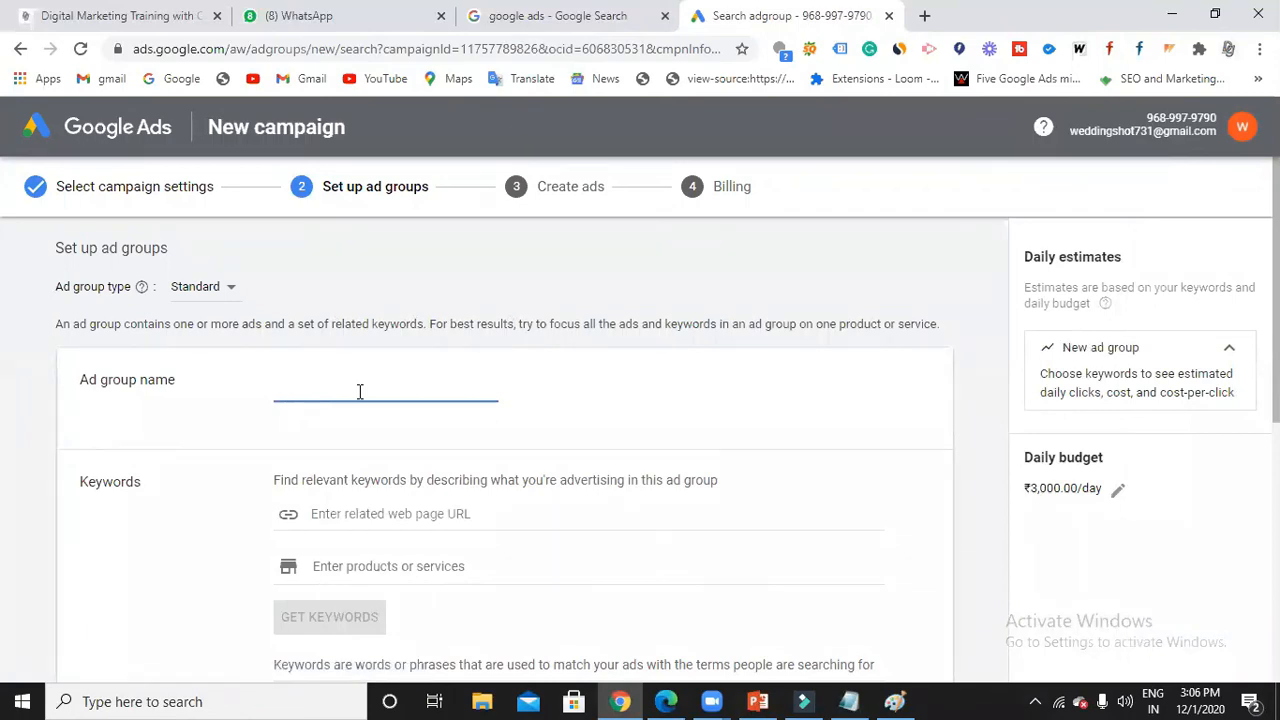
pyautogui.write('2pm adgroup')
pyautogui.scroll(-2, 545, 512)
pyautogui.click(545, 512)
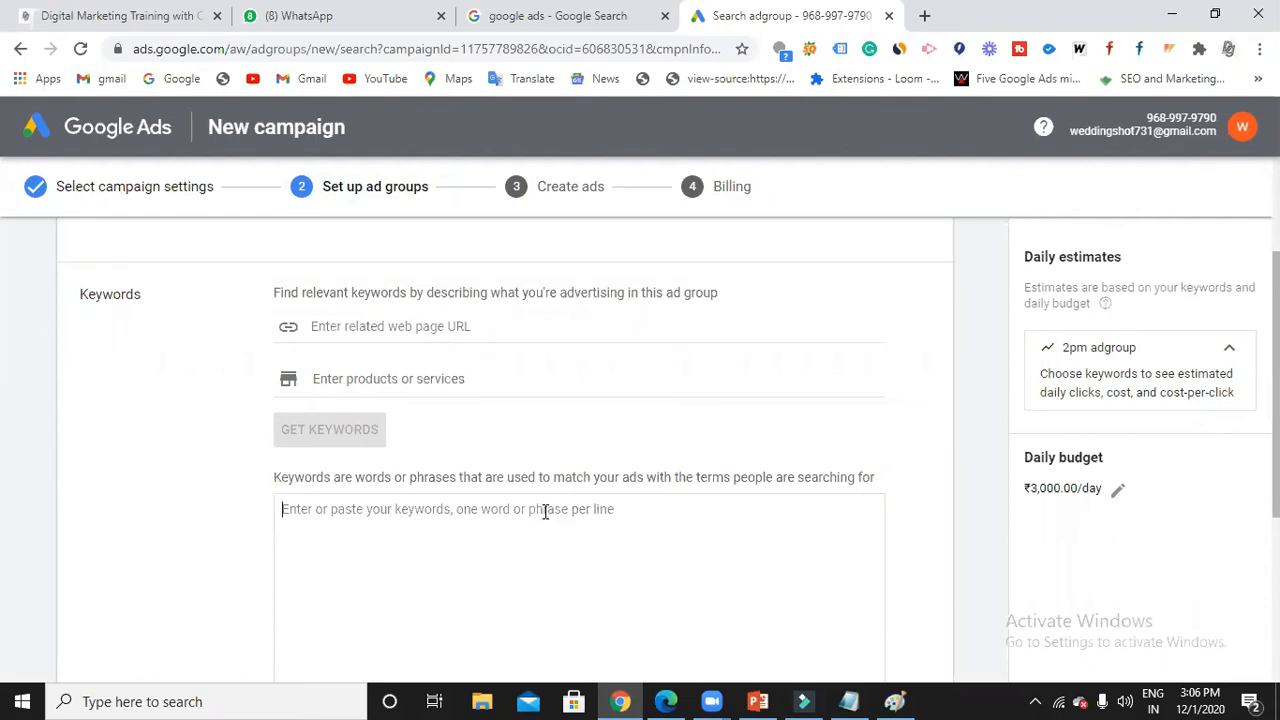
pyautogui.write('SEO')
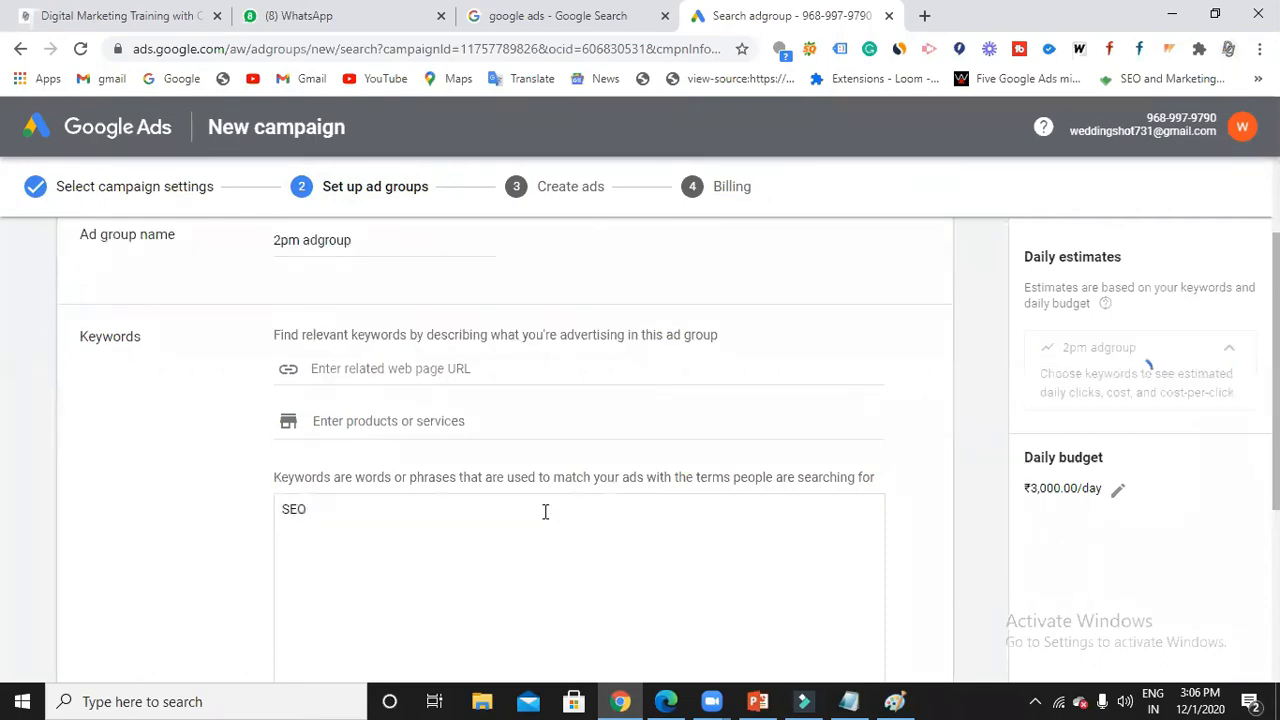
pyautogui.scroll(1, 385, 357)
pyautogui.press('BackSpace')
pyautogui.press('BackSpace')
pyautogui.press('BackSpace')
pyautogui.press('BackSpace')
pyautogui.press('BackSpace')
pyautogui.press('BackSpace')
pyautogui.press('BackSpace')
pyautogui.press('BackSpace')
pyautogui.press('BackSpace')
pyautogui.press('BackSpace')
pyautogui.press('BackSpace')
pyautogui.write('SEO')
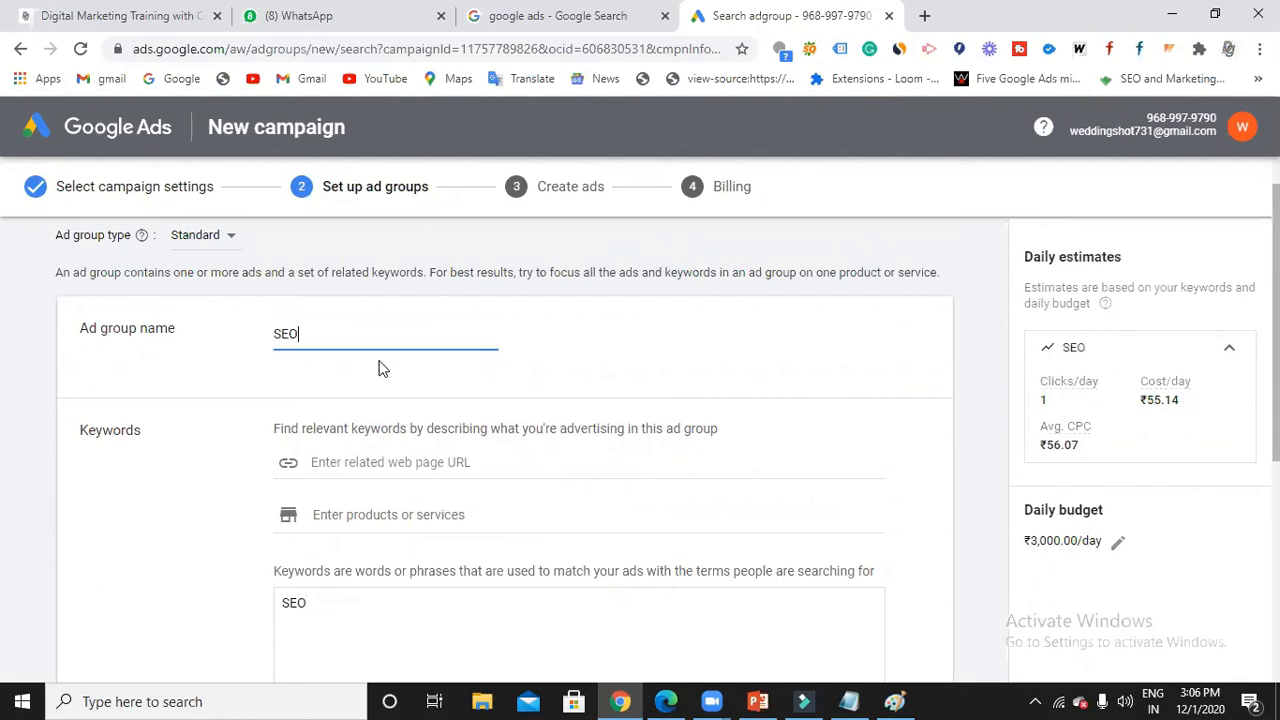
# Enter keywords SEO training, Course, tutorials and Coaching in Hyderabad, one per line.
pyautogui.scroll(-2, 378, 380)
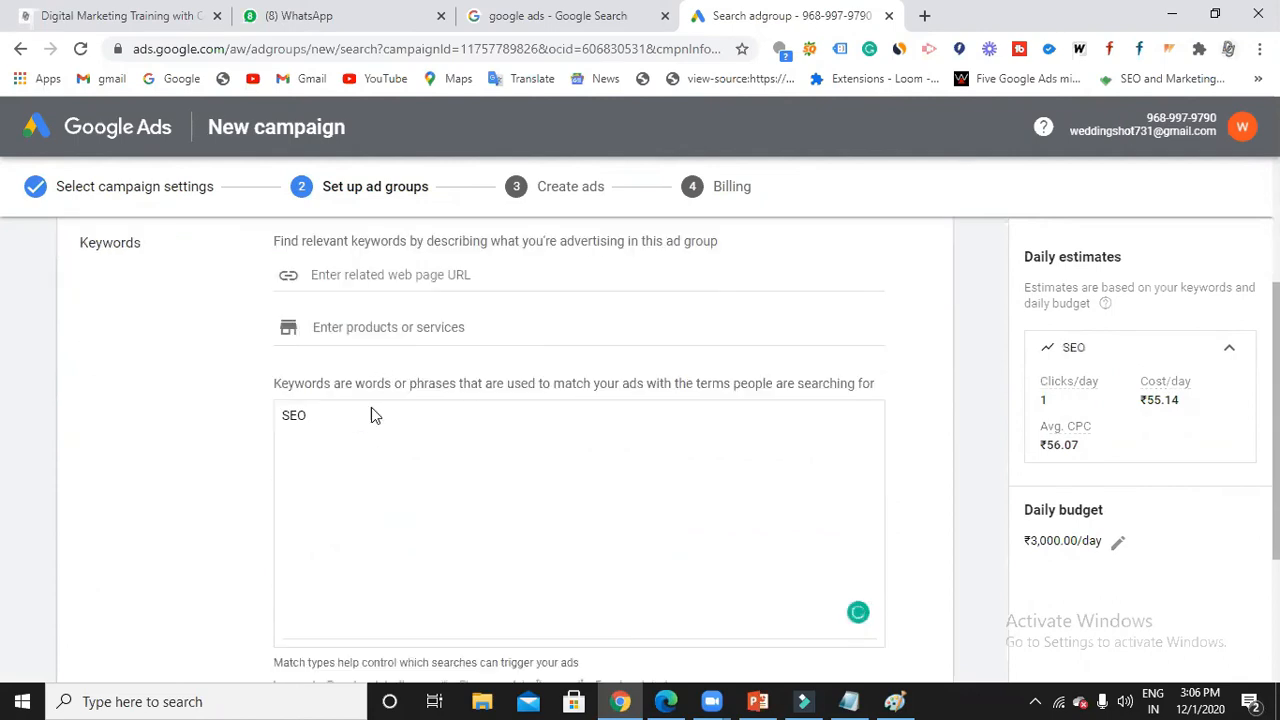
pyautogui.click(369, 423)
pyautogui.write('in')
pyautogui.press('BackSpace')
pyautogui.press('BackSpace')
pyautogui.press('BackSpace')
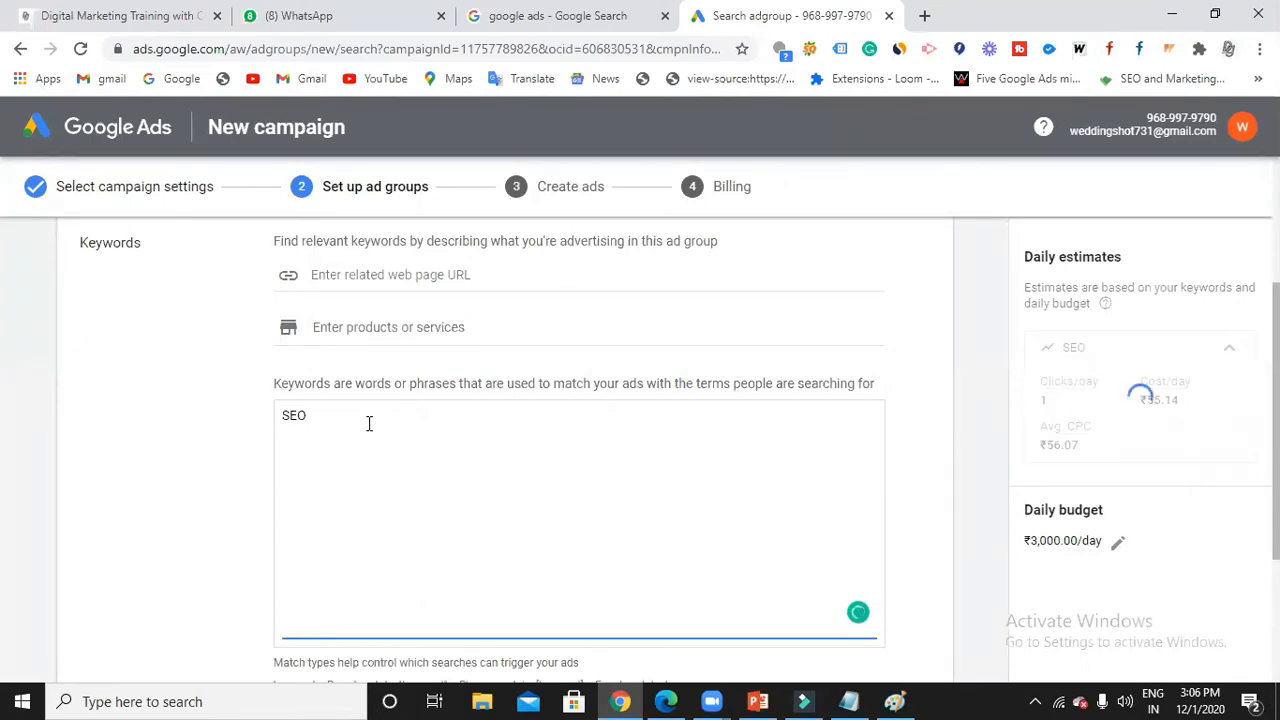
pyautogui.write('training ')
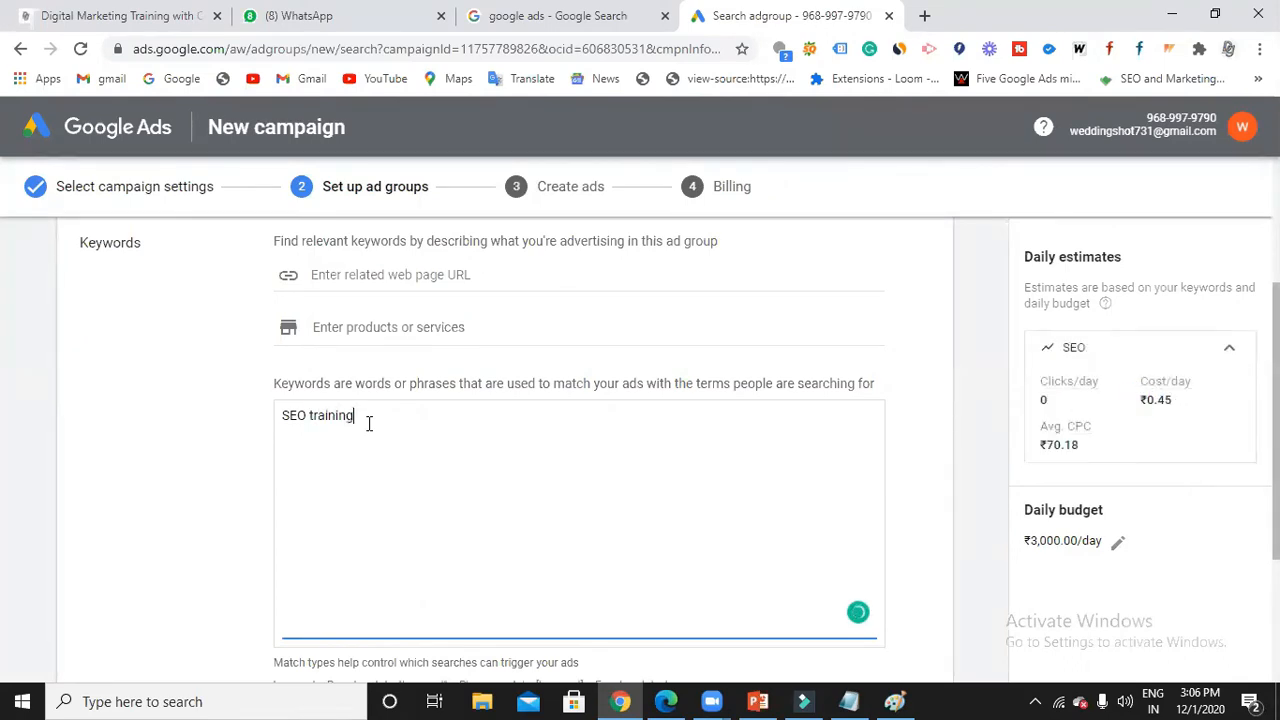
pyautogui.write('in Hyderabad')
pyautogui.press('Return')
pyautogui.write('SEO')
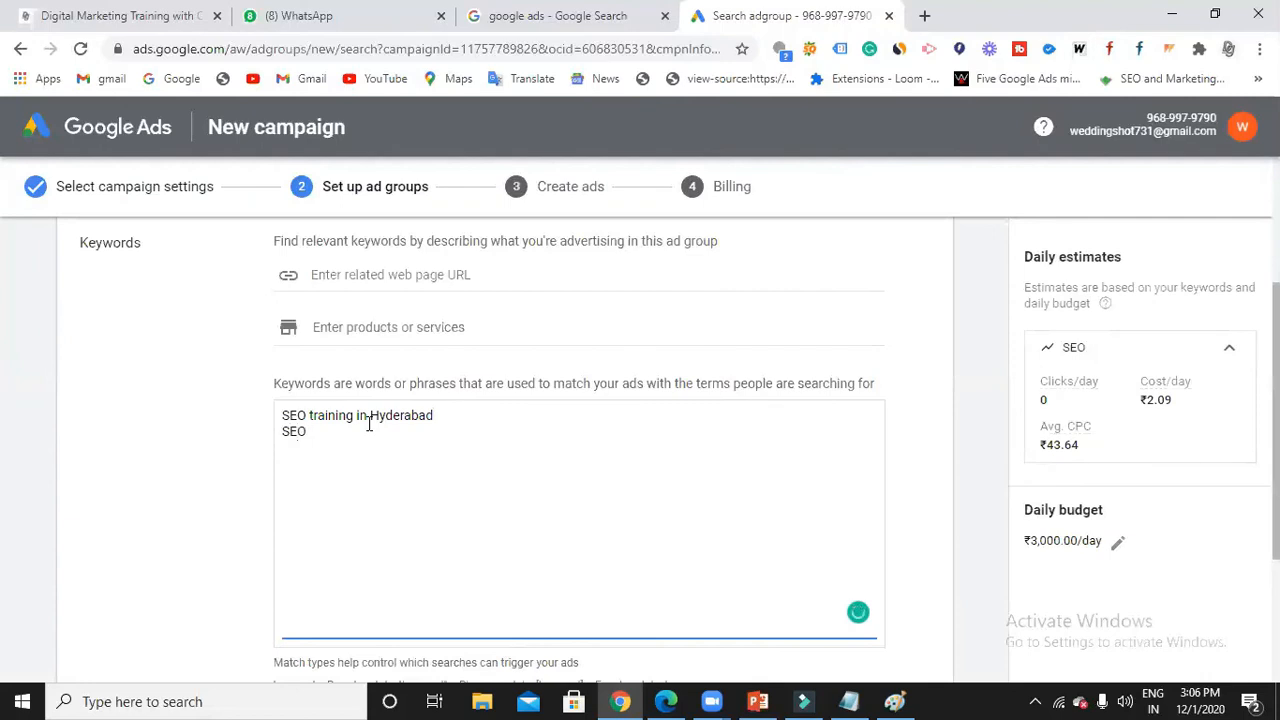
pyautogui.write(' Course in H')
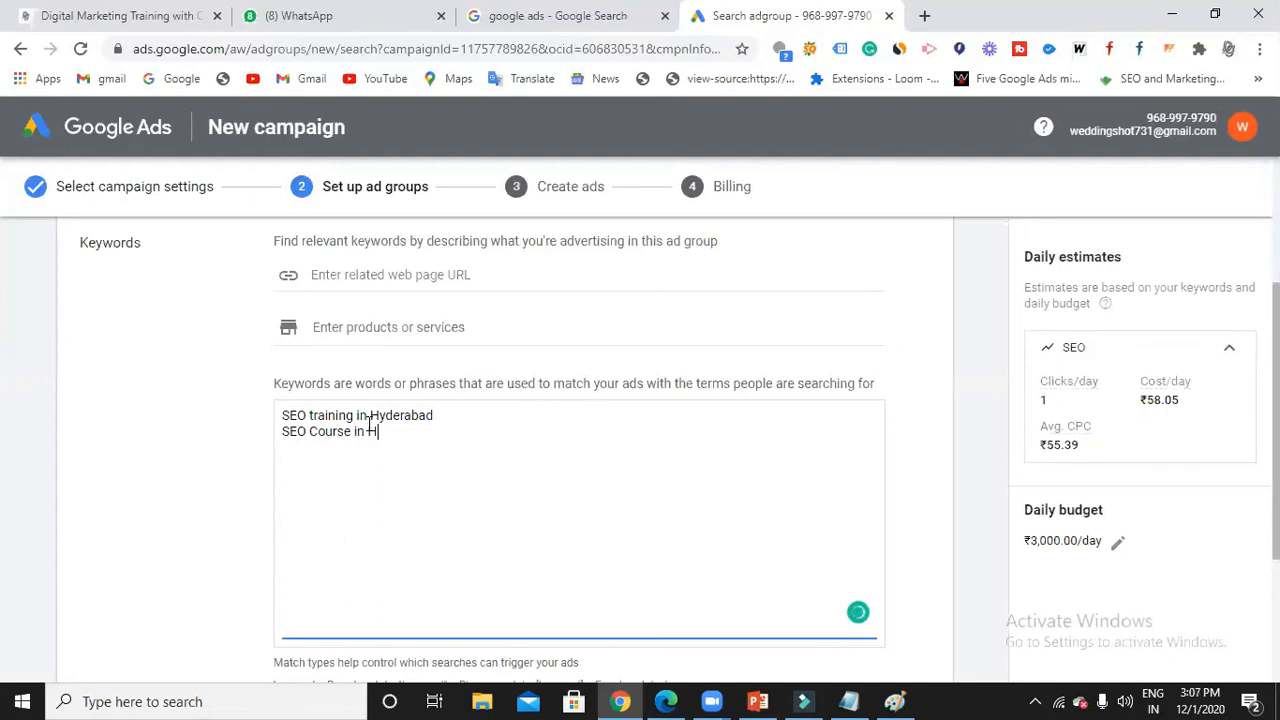
pyautogui.write('yderaa')
pyautogui.write('bad')
pyautogui.press('Return')
pyautogui.write('SEO tutor')
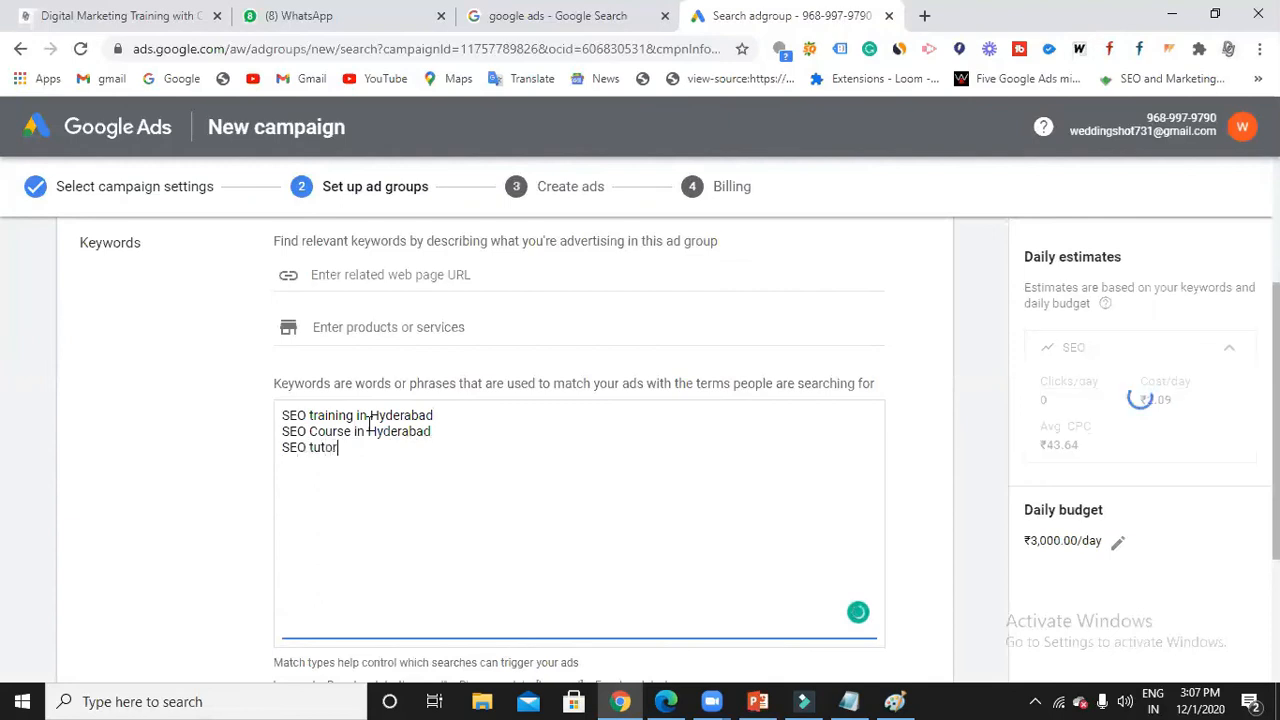
pyautogui.write('ials in Hyderabad')
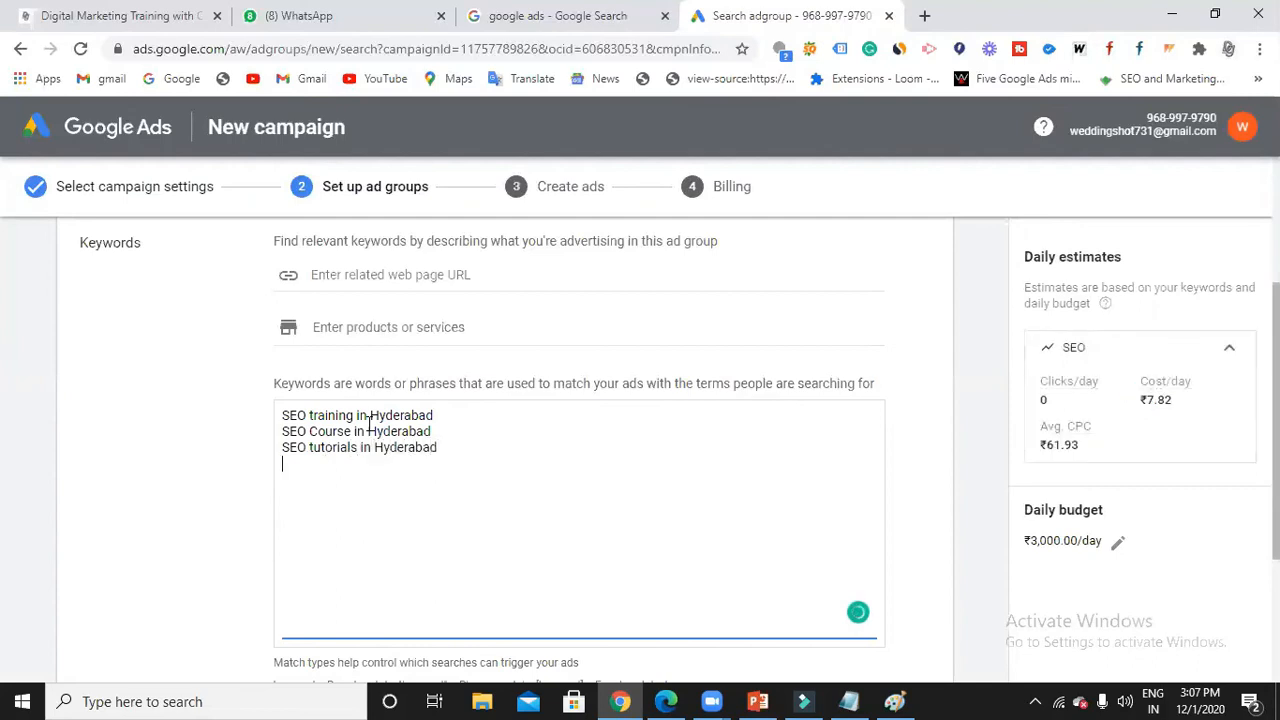
pyautogui.press('Return')
pyautogui.write('SEO Coachin')
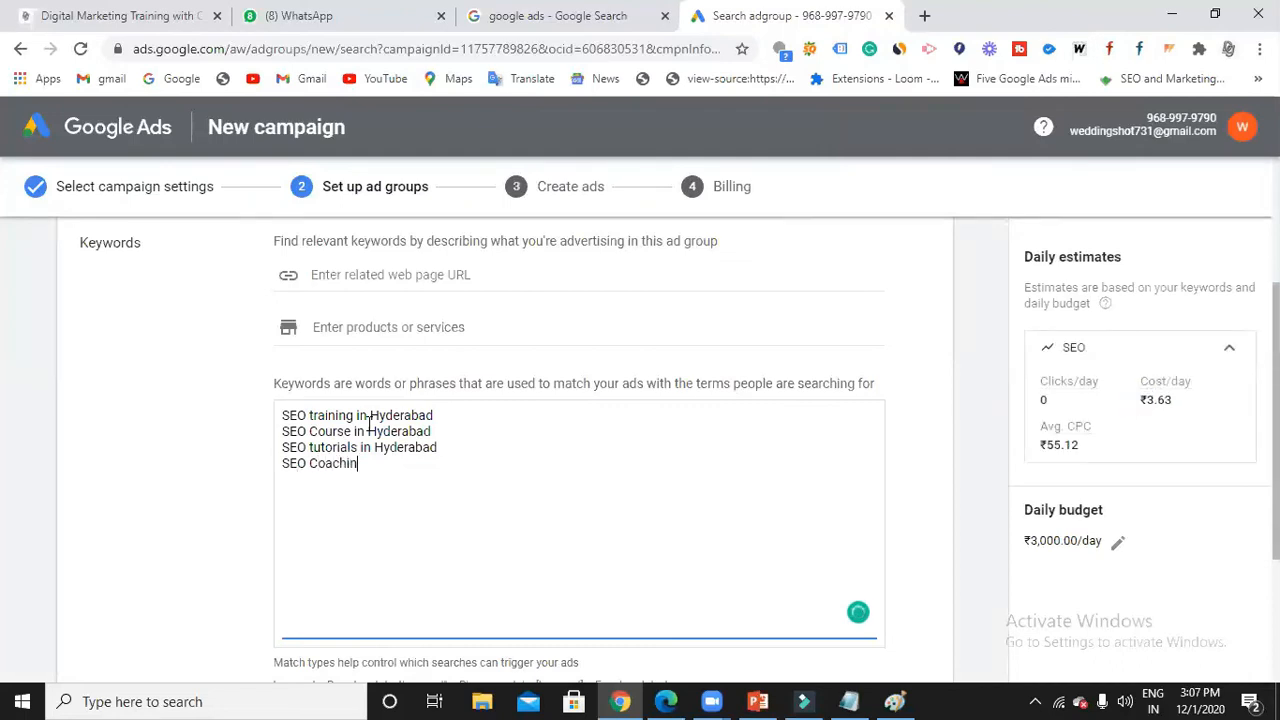
pyautogui.write('g in')
pyautogui.write(' Hyderanbad')
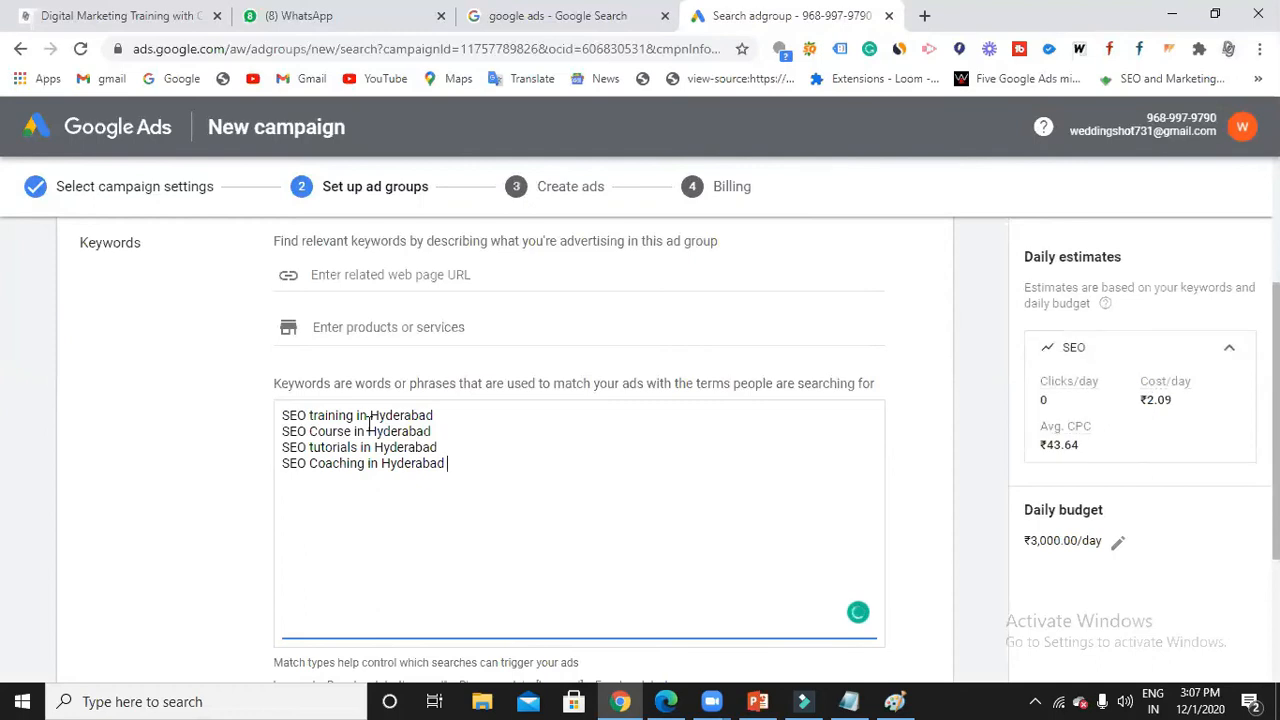
pyautogui.scroll(2, 370, 424)
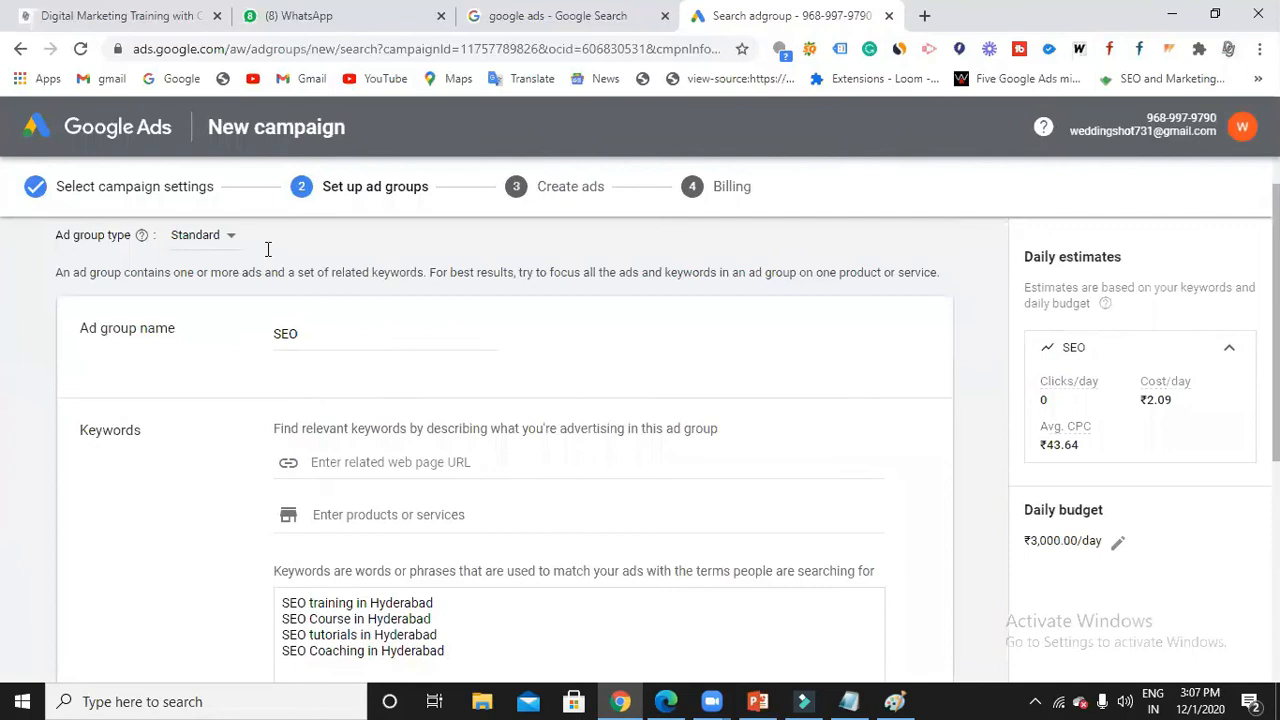
pyautogui.scroll(-2, 410, 540)
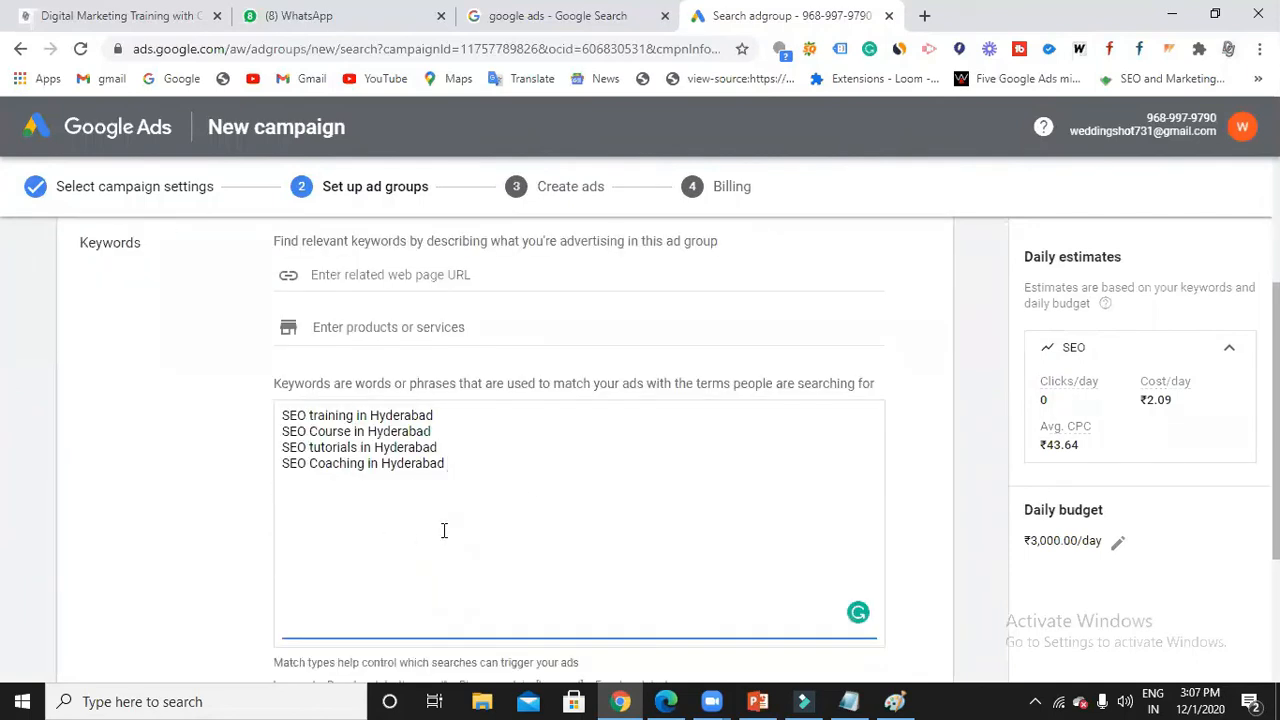
pyautogui.scroll(-2, 444, 530)
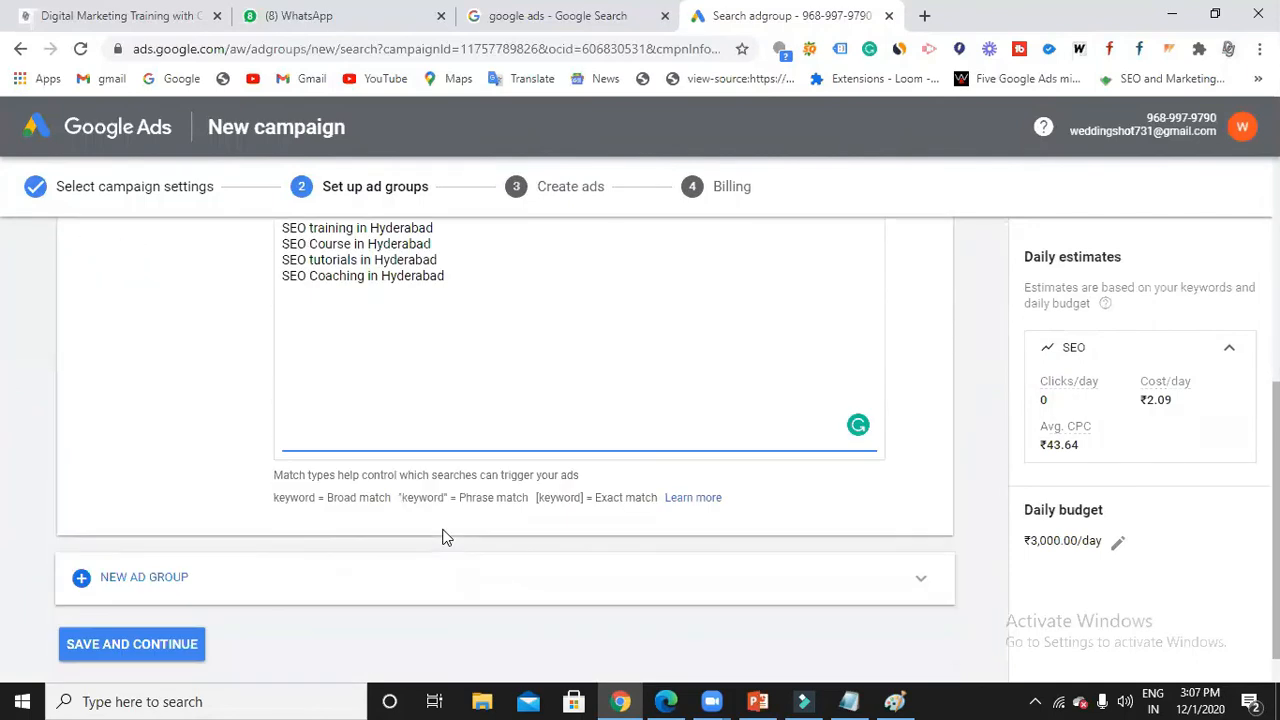
# Add a second ad group named Digital Marketing.
pyautogui.click(165, 585)
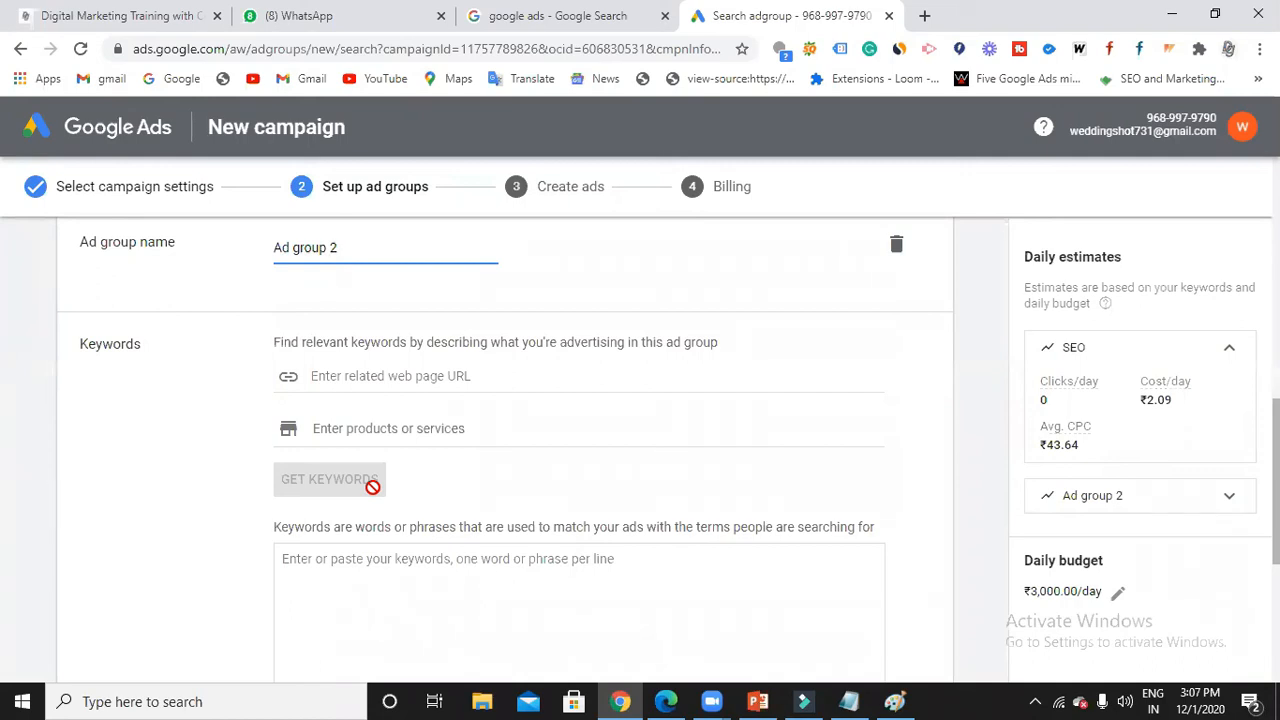
pyautogui.press('BackSpace')
pyautogui.press('BackSpace')
pyautogui.press('BackSpace')
pyautogui.press('BackSpace')
pyautogui.press('BackSpace')
pyautogui.write('Digita')
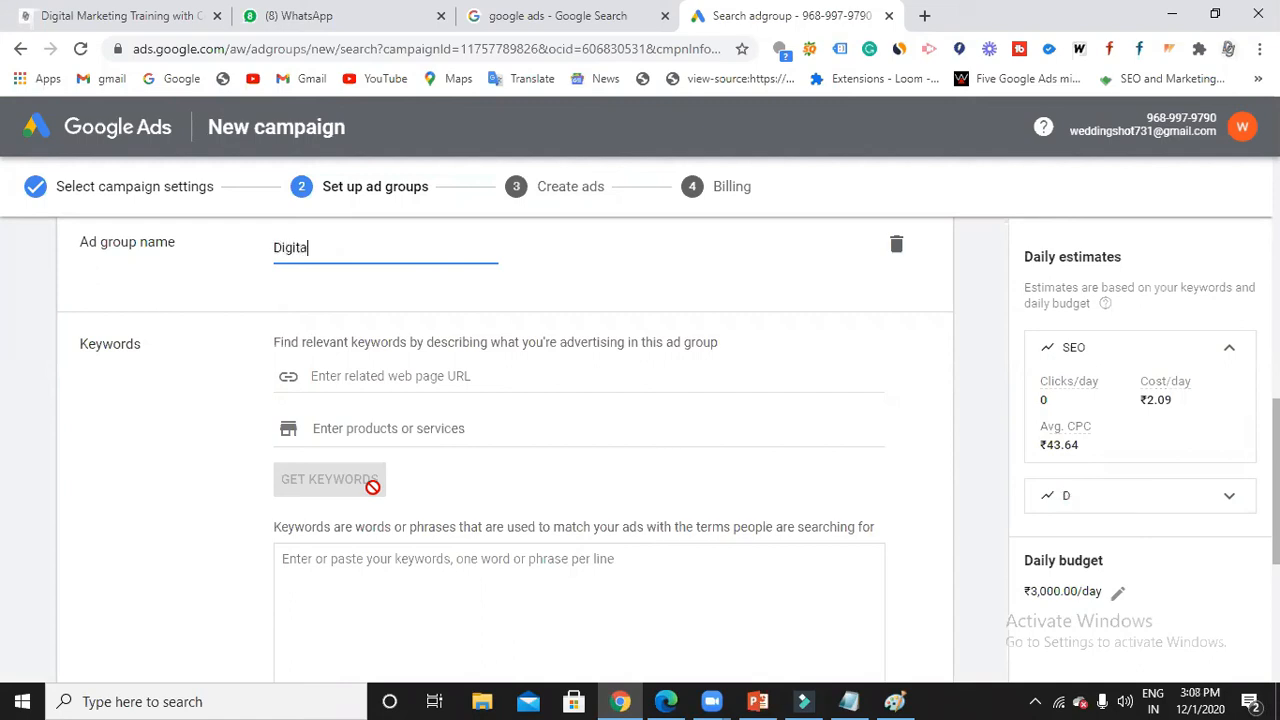
pyautogui.write('l Marketing')
# Enter keywords Digital Marketing Training, Coaching and Course, correcting the 'Markeitng' typo.
pyautogui.scroll(-2, 423, 470)
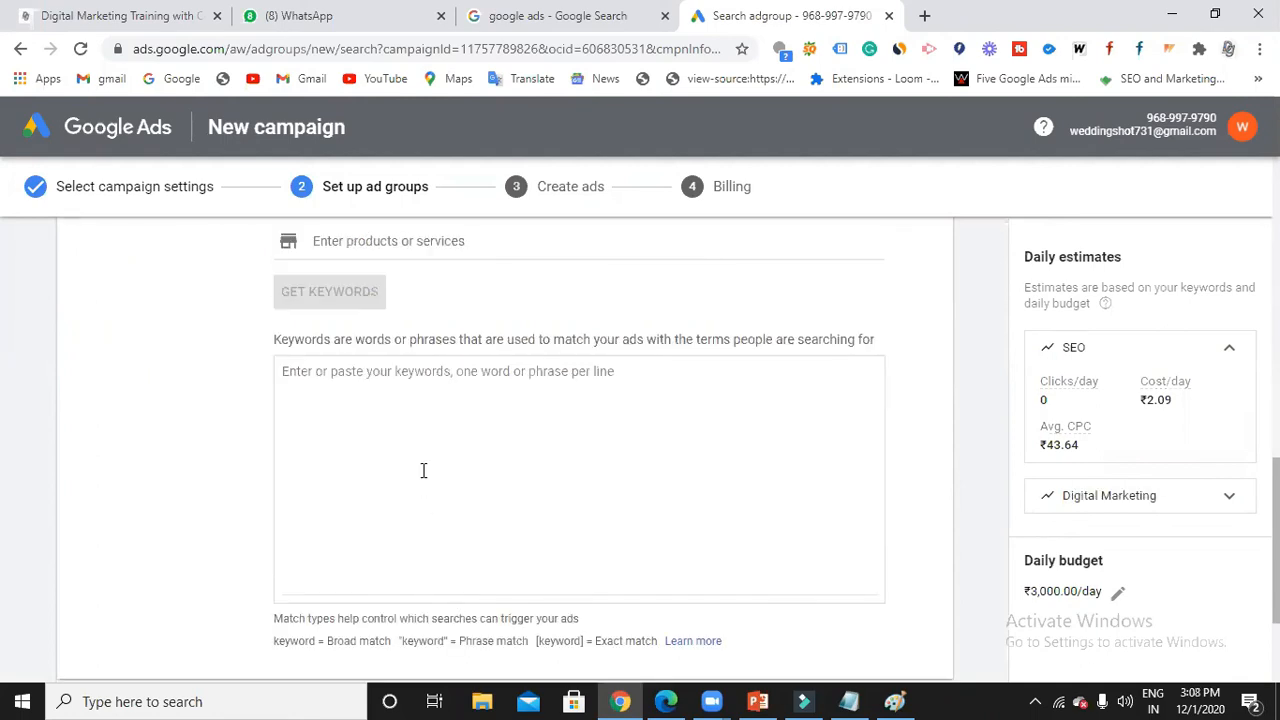
pyautogui.click(425, 399)
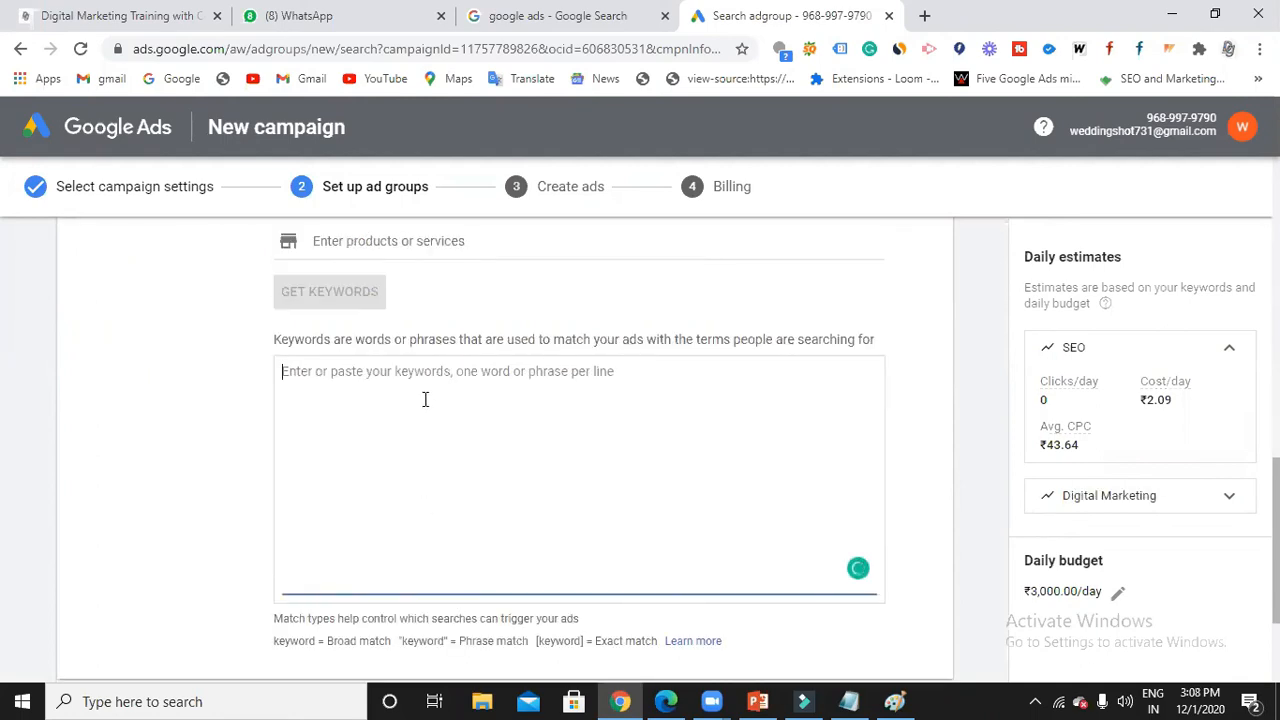
pyautogui.write('Digital Marke')
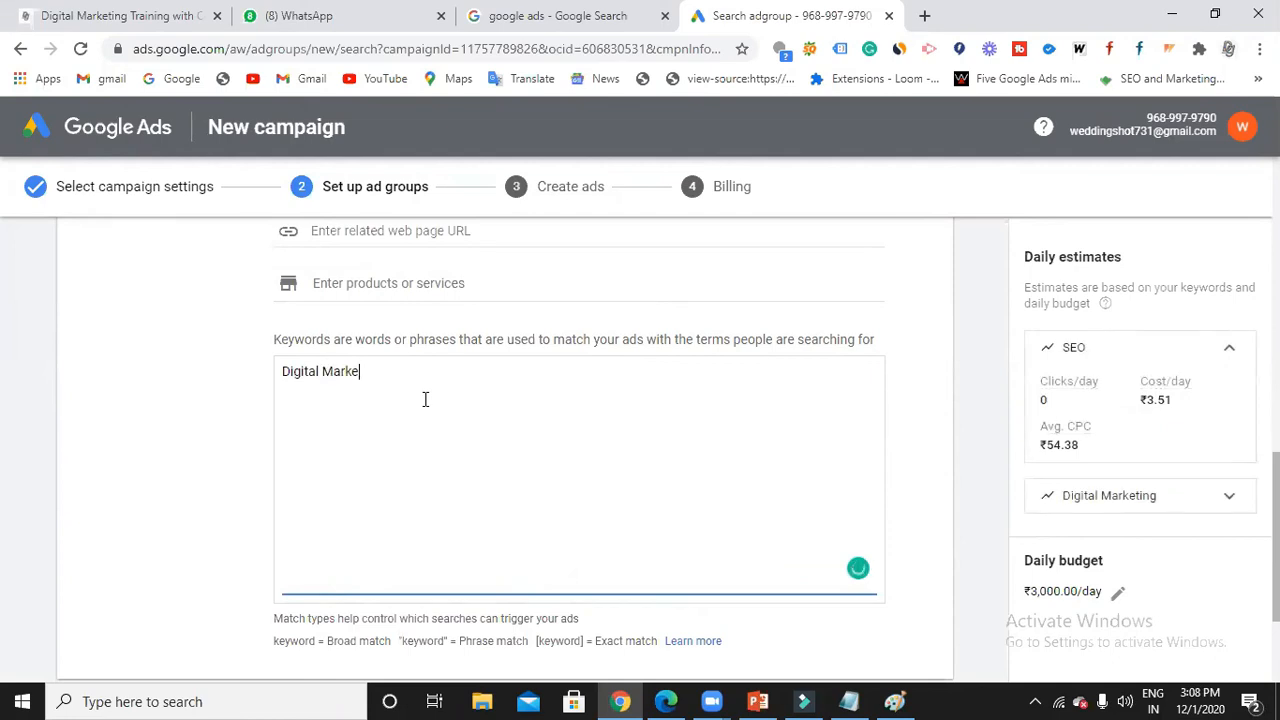
pyautogui.write('ting Trainin')
pyautogui.write('g ')
pyautogui.write('Digital ')
pyautogui.write('Markeitn')
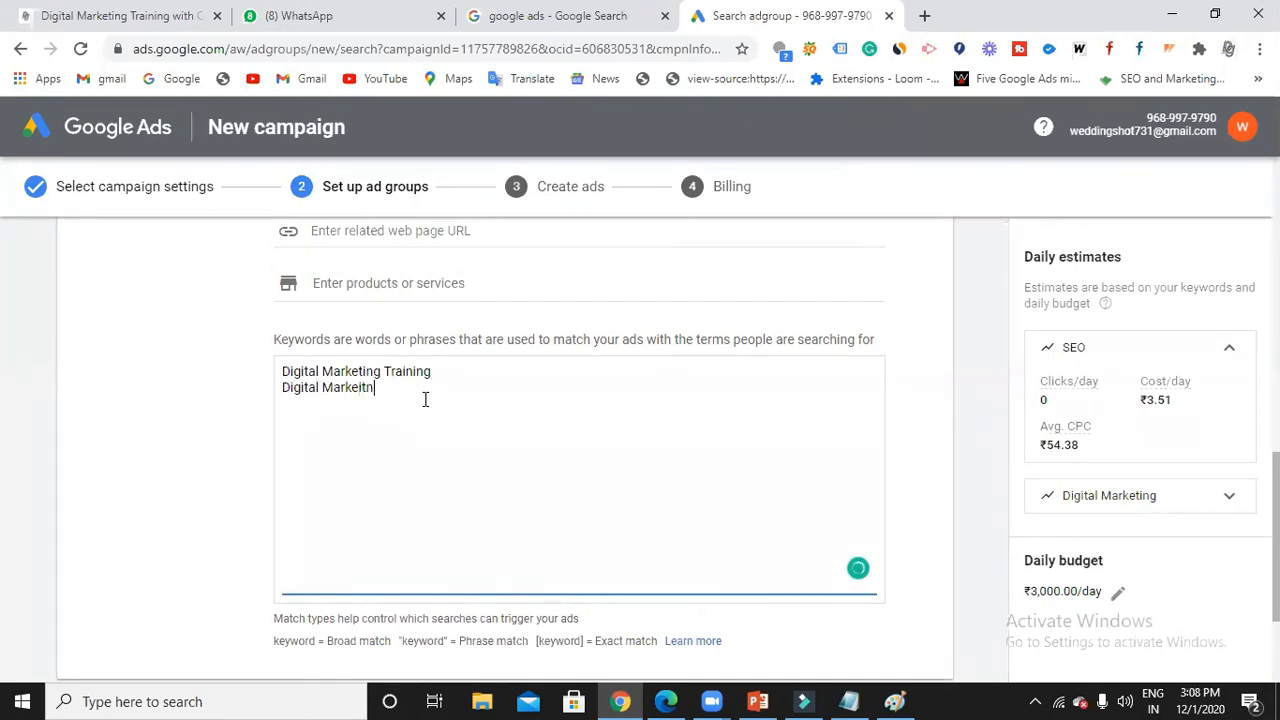
pyautogui.write('g C')
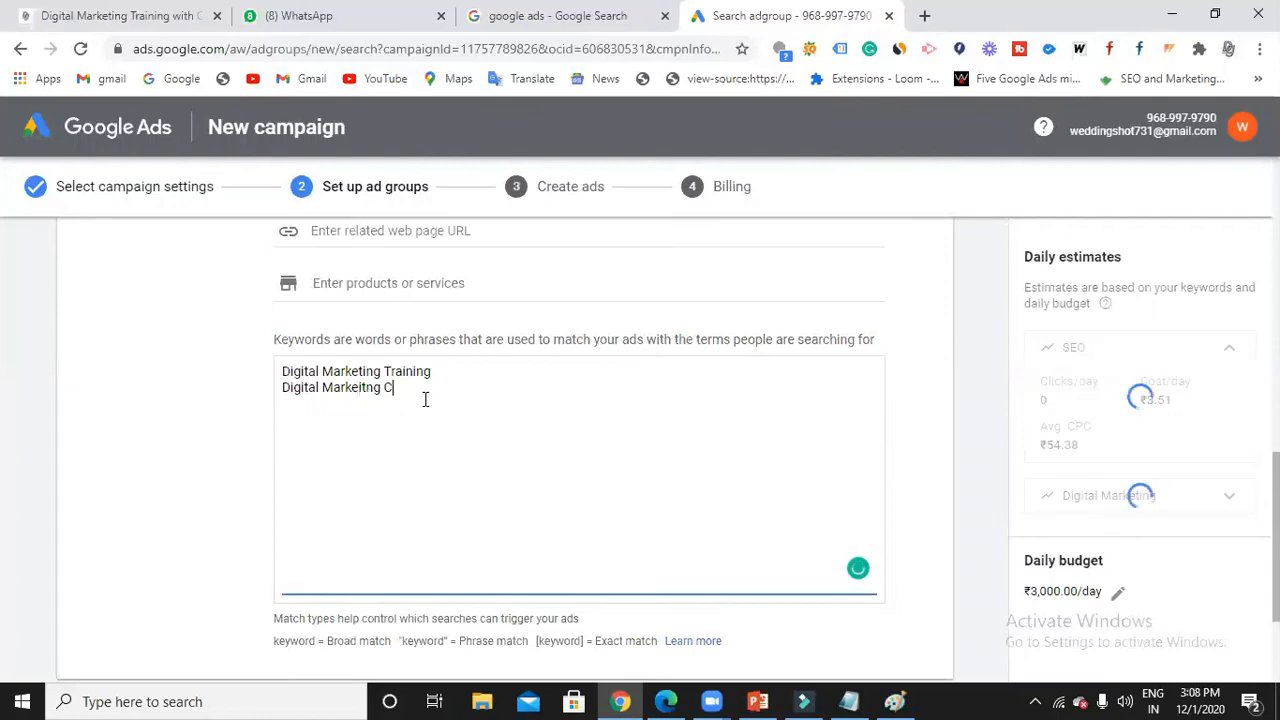
pyautogui.write('oaching')
pyautogui.write('Digi')
pyautogui.write('tal Marke')
pyautogui.write('ting Cour')
pyautogui.write('se')
pyautogui.moveTo(344, 399)
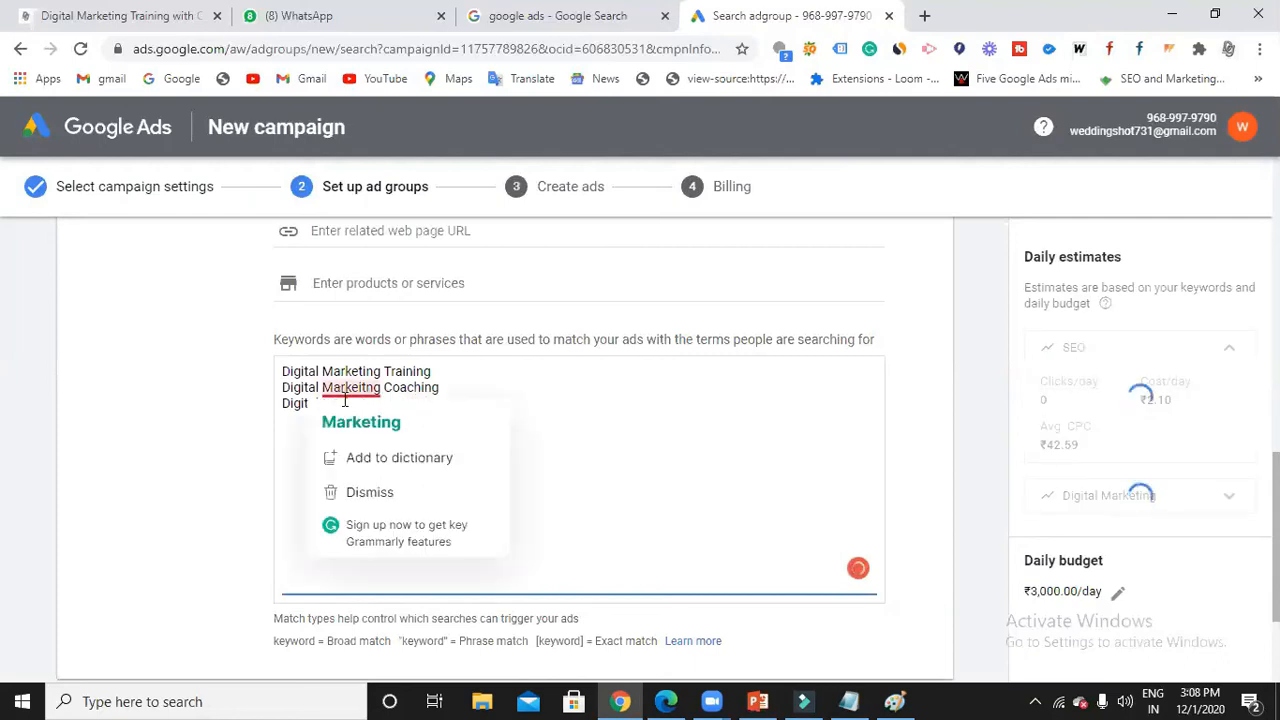
pyautogui.click(358, 421)
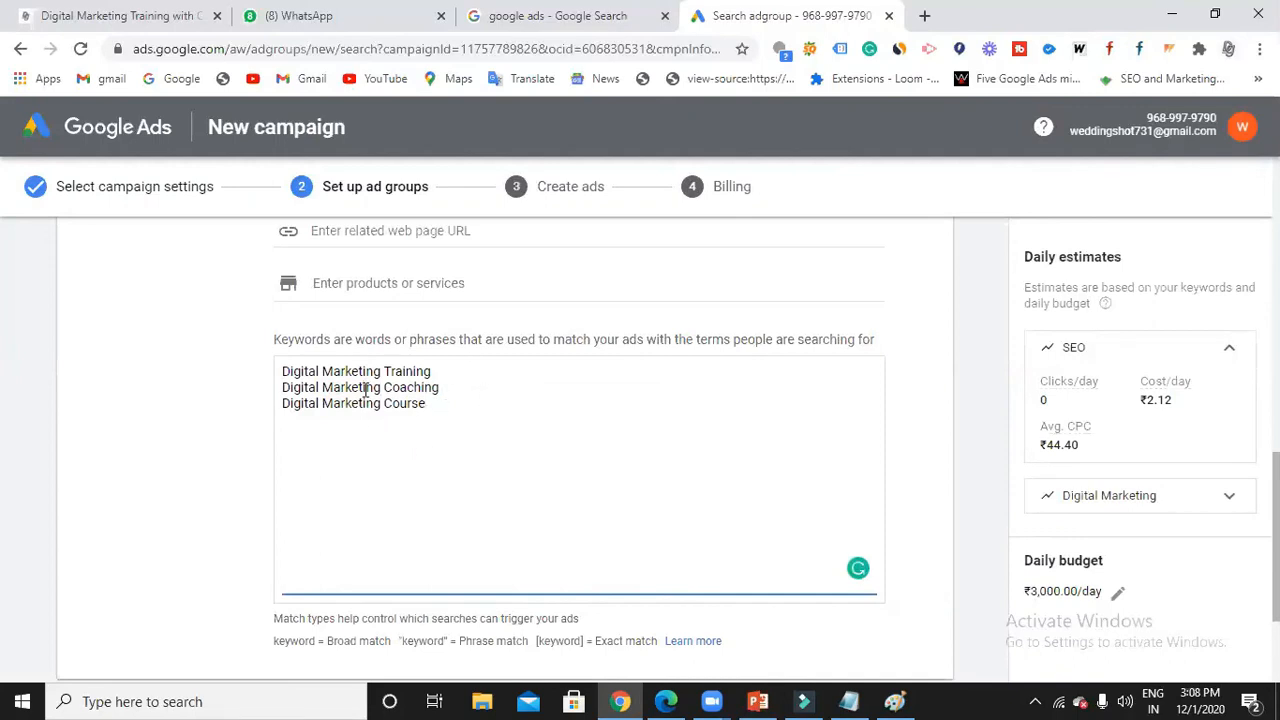
# Review both ad groups' keywords, including the SEO group's ₹44.40 average CPC estimate.
pyautogui.scroll(2, 340, 420)
pyautogui.scroll(-3, 420, 410)
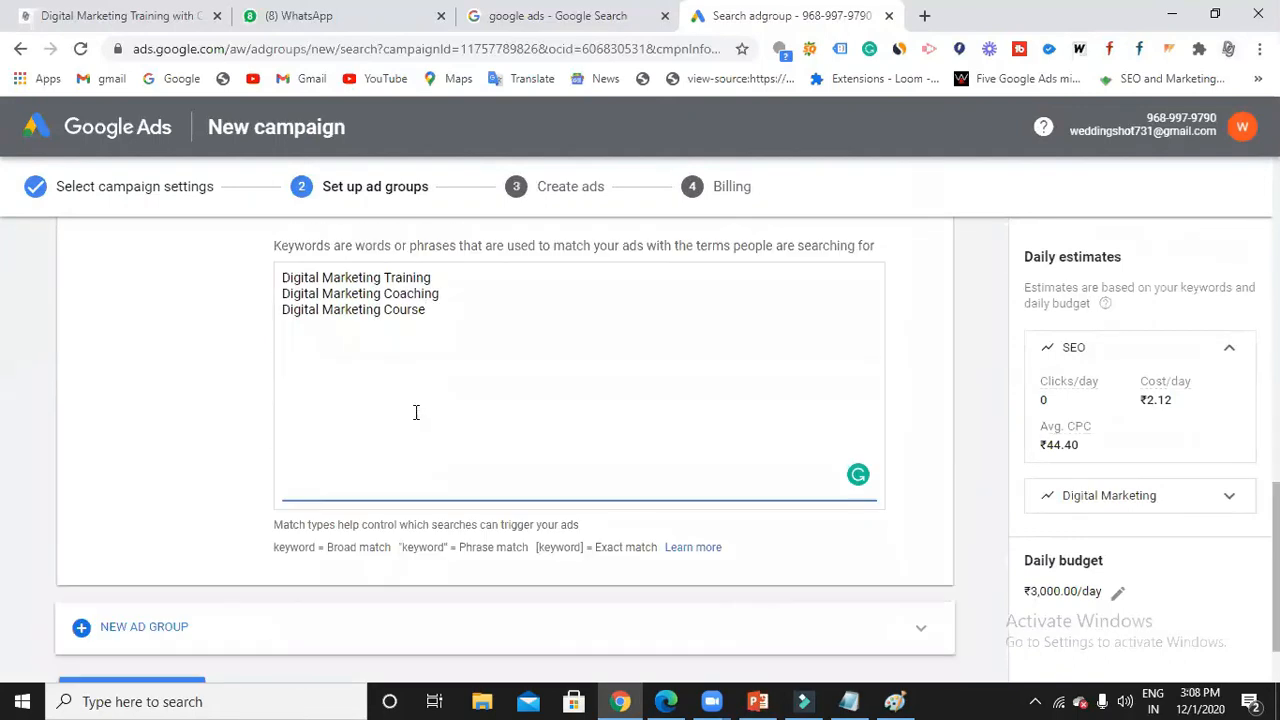
pyautogui.scroll(2, 425, 425)
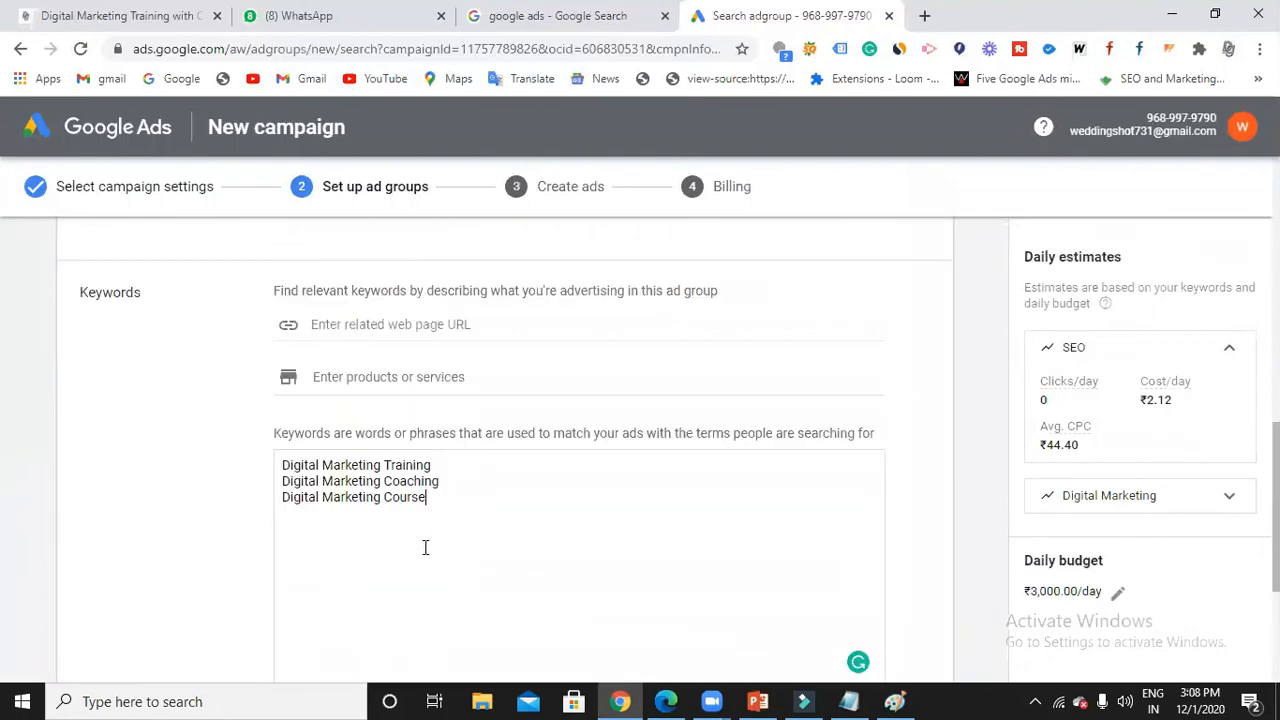
pyautogui.scroll(-1, 423, 497)
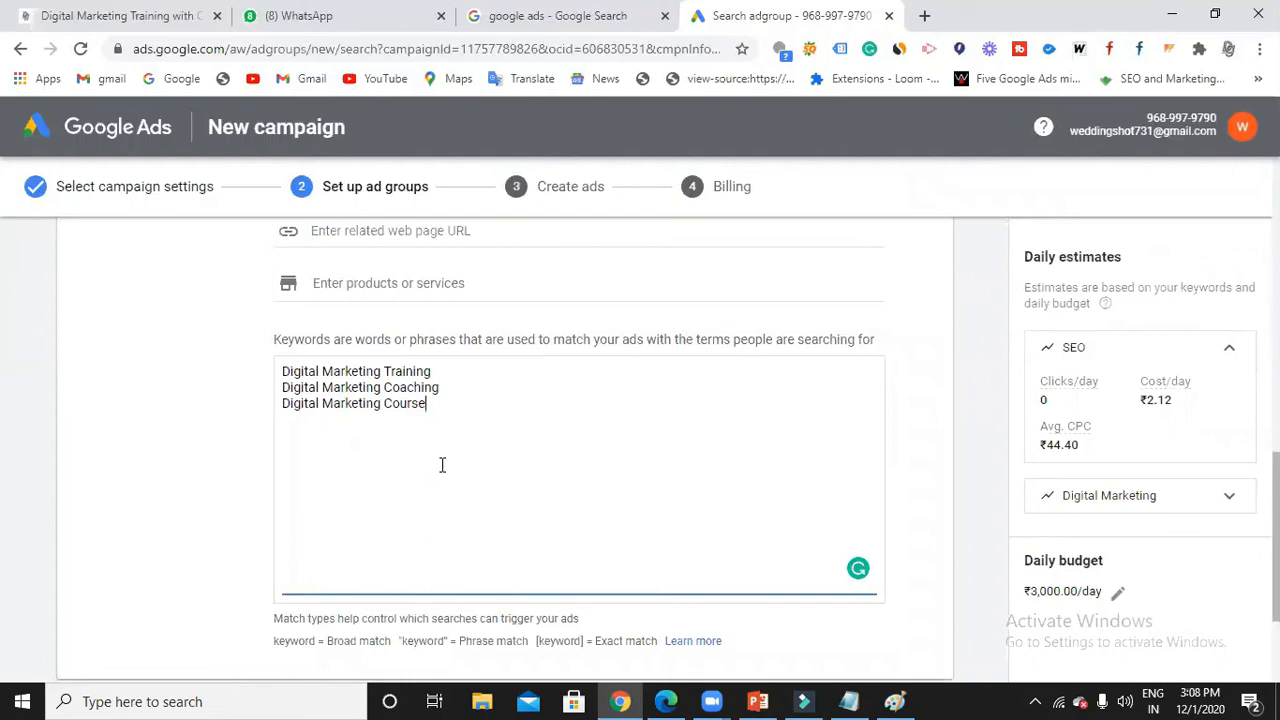
pyautogui.scroll(1, 442, 465)
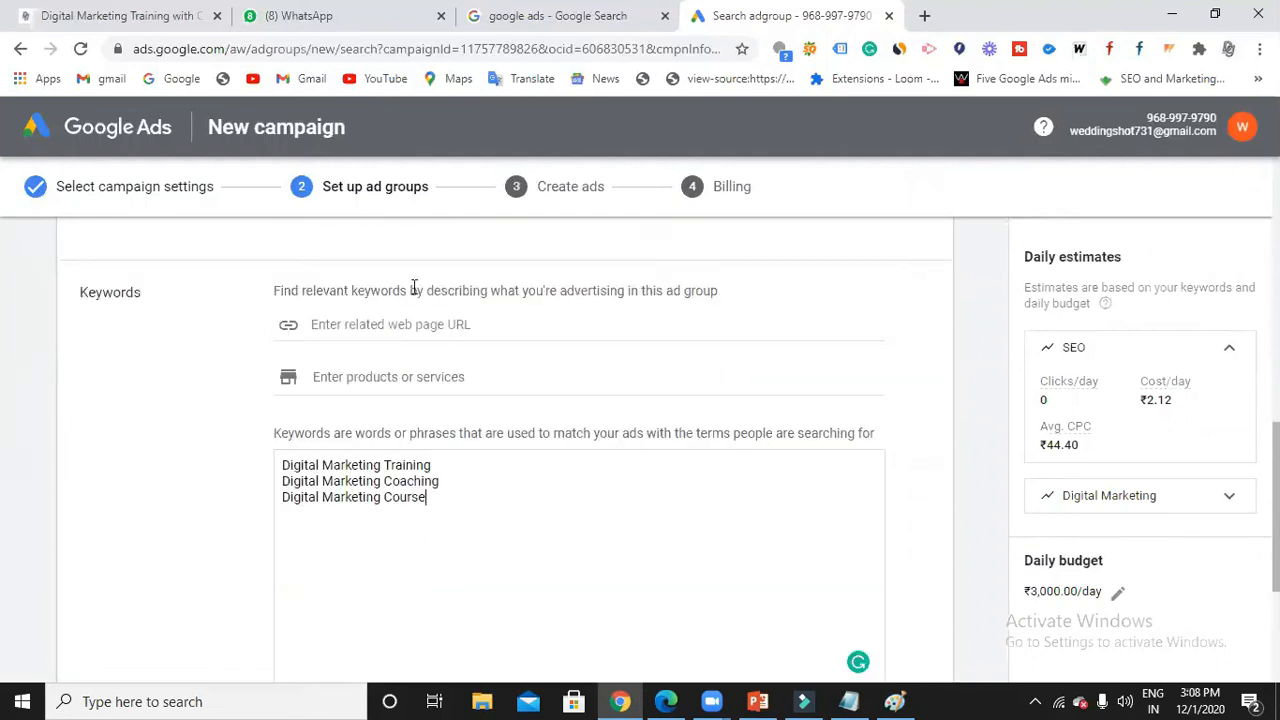
pyautogui.scroll(2, 452, 430)
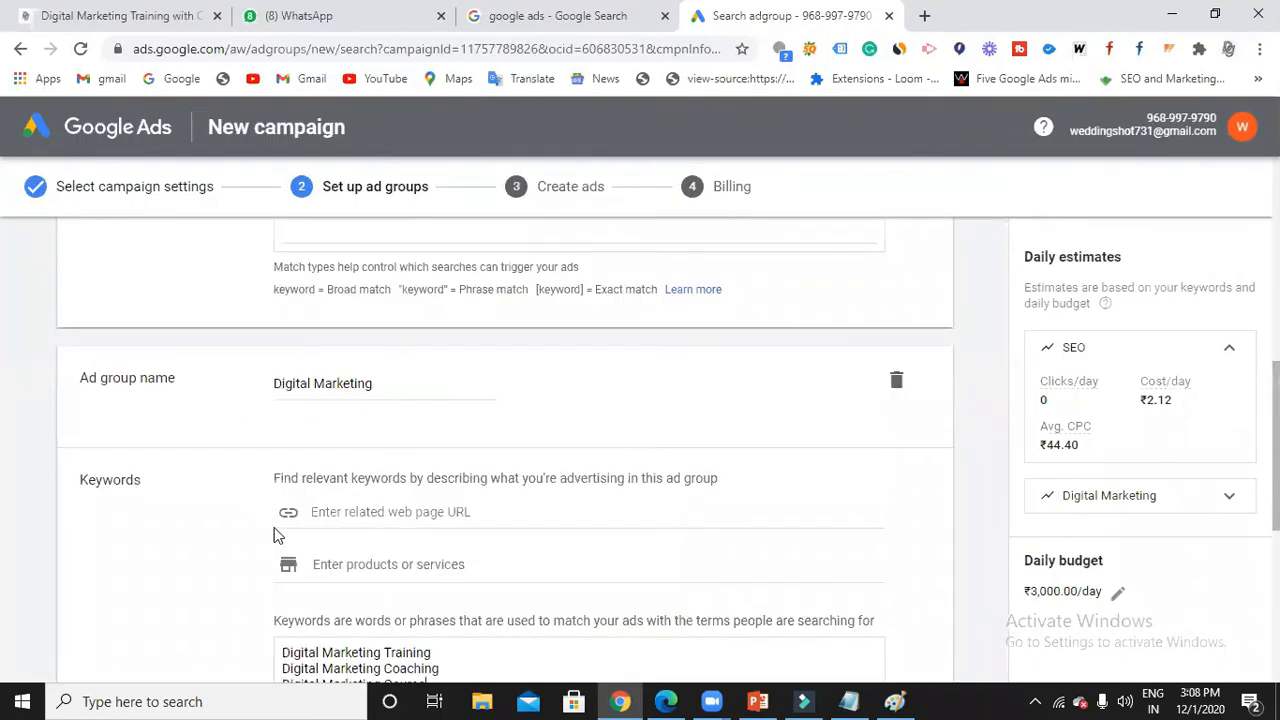
pyautogui.scroll(3, 372, 445)
pyautogui.scroll(1, 370, 440)
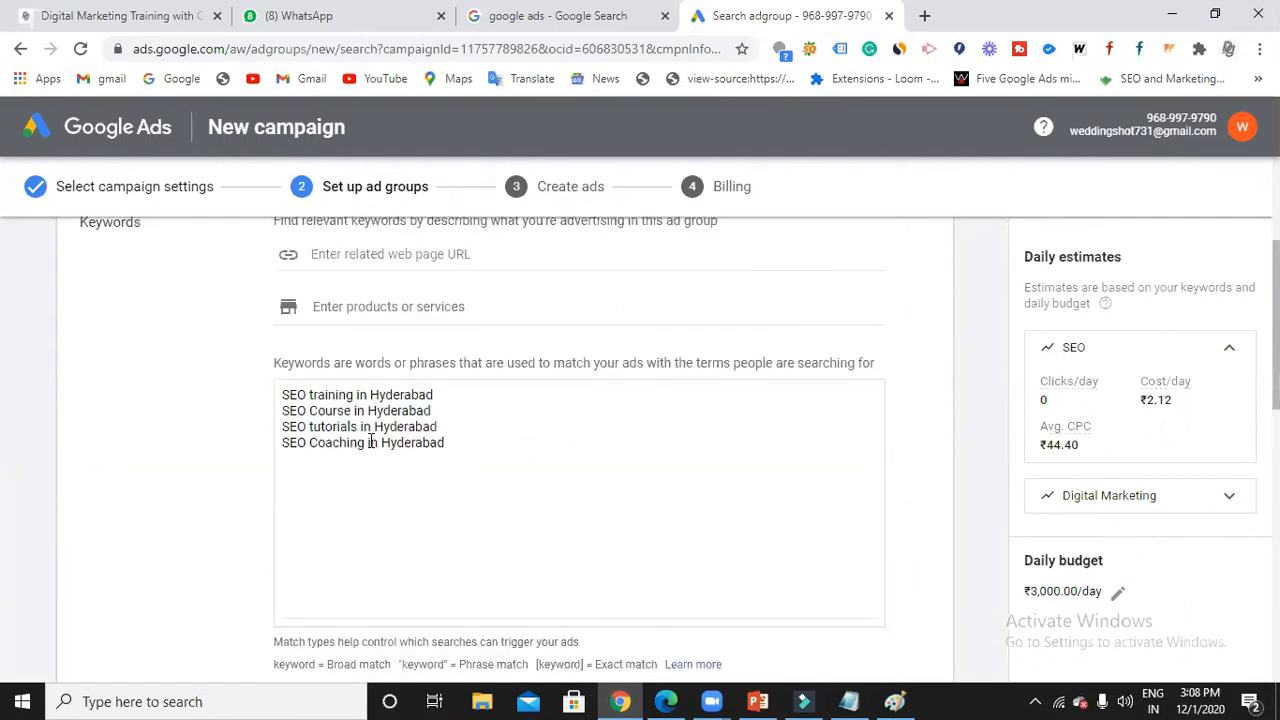
pyautogui.scroll(2, 370, 440)
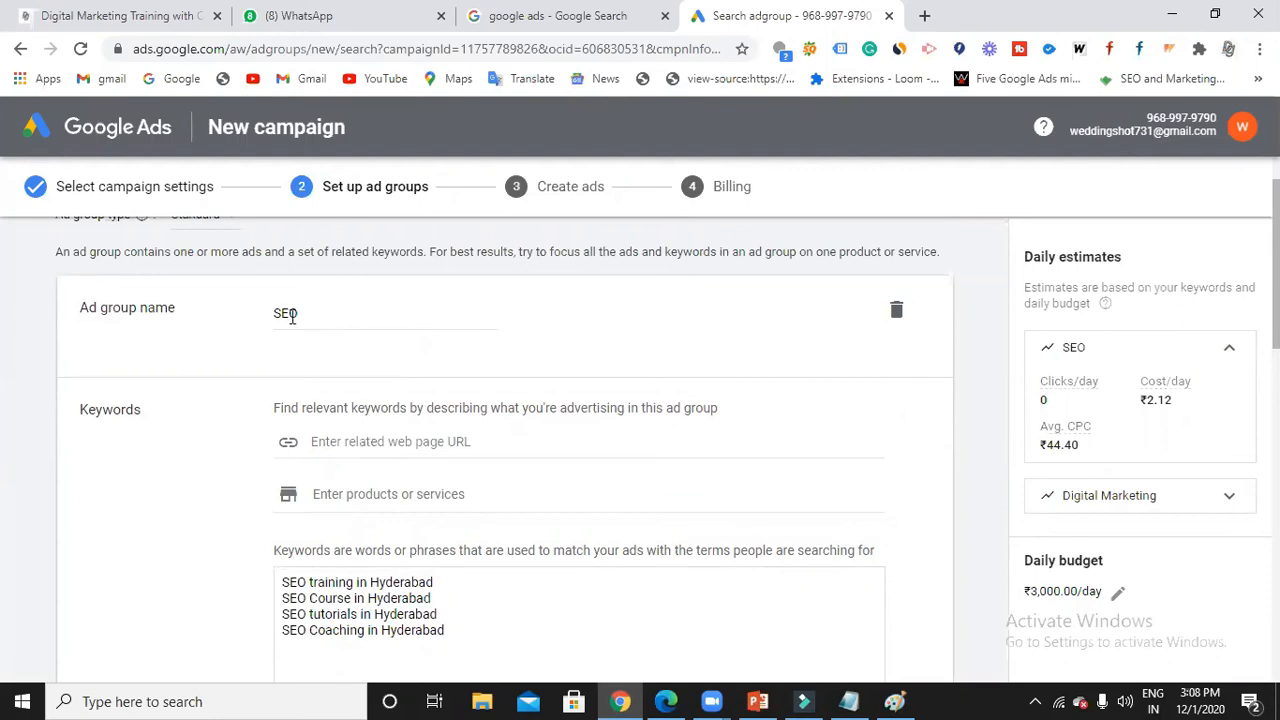
pyautogui.scroll(-3, 297, 317)
pyautogui.scroll(-2, 350, 433)
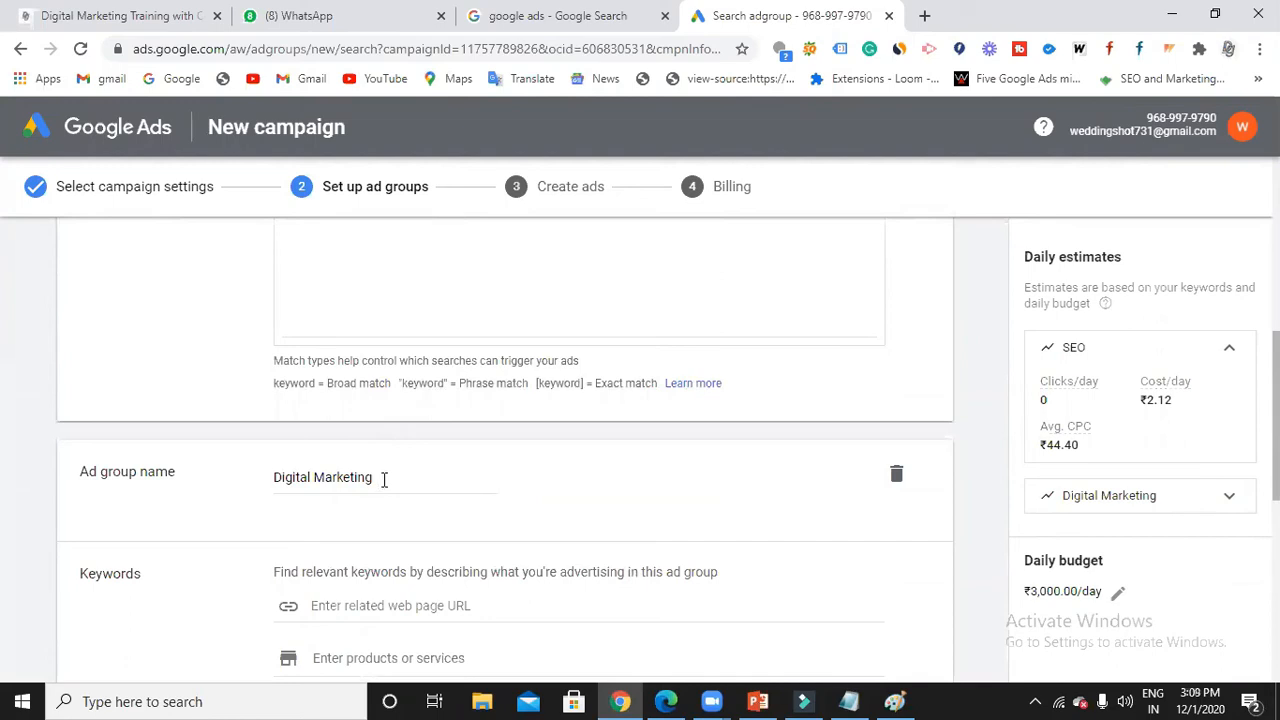
pyautogui.scroll(-2, 383, 479)
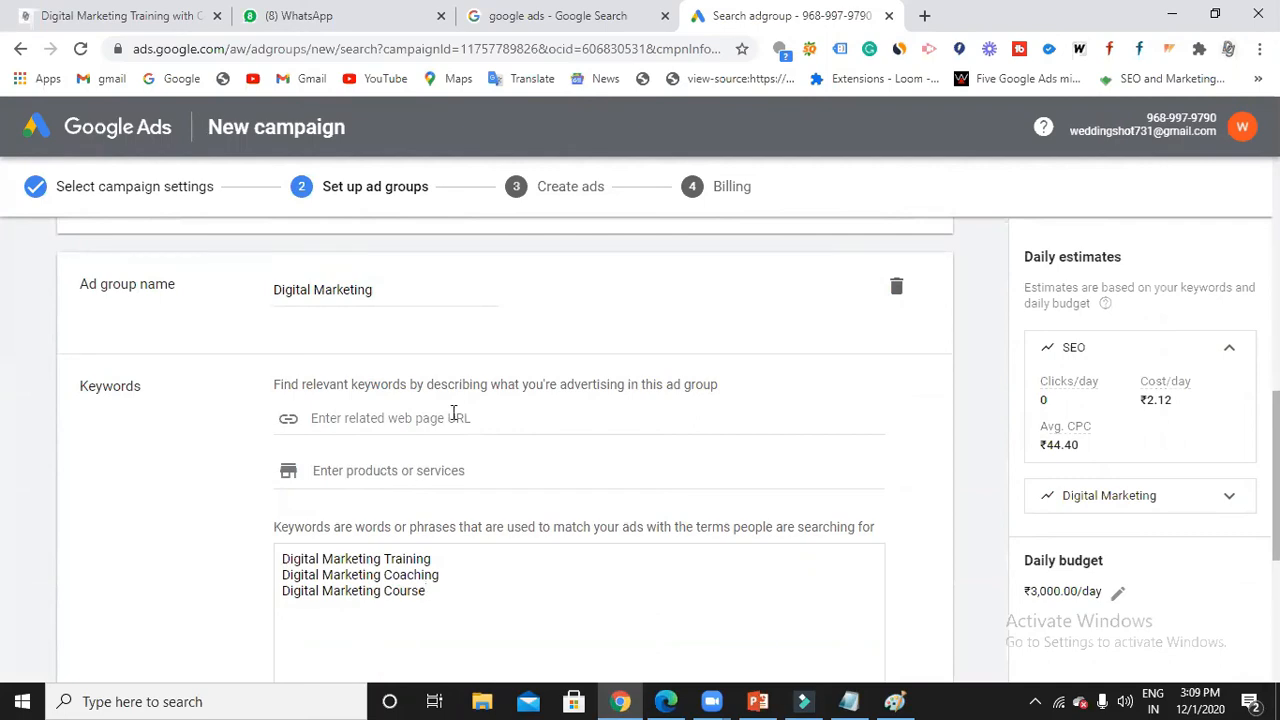
pyautogui.scroll(4, 458, 414)
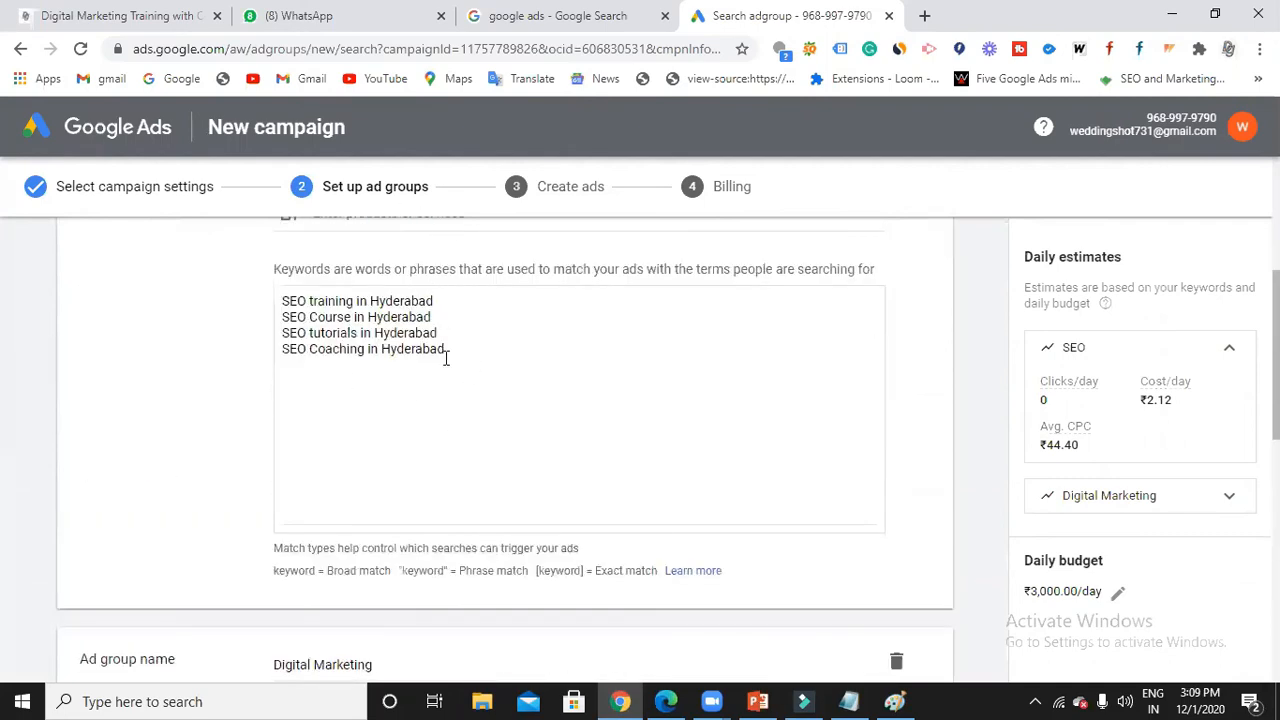
pyautogui.click(438, 304)
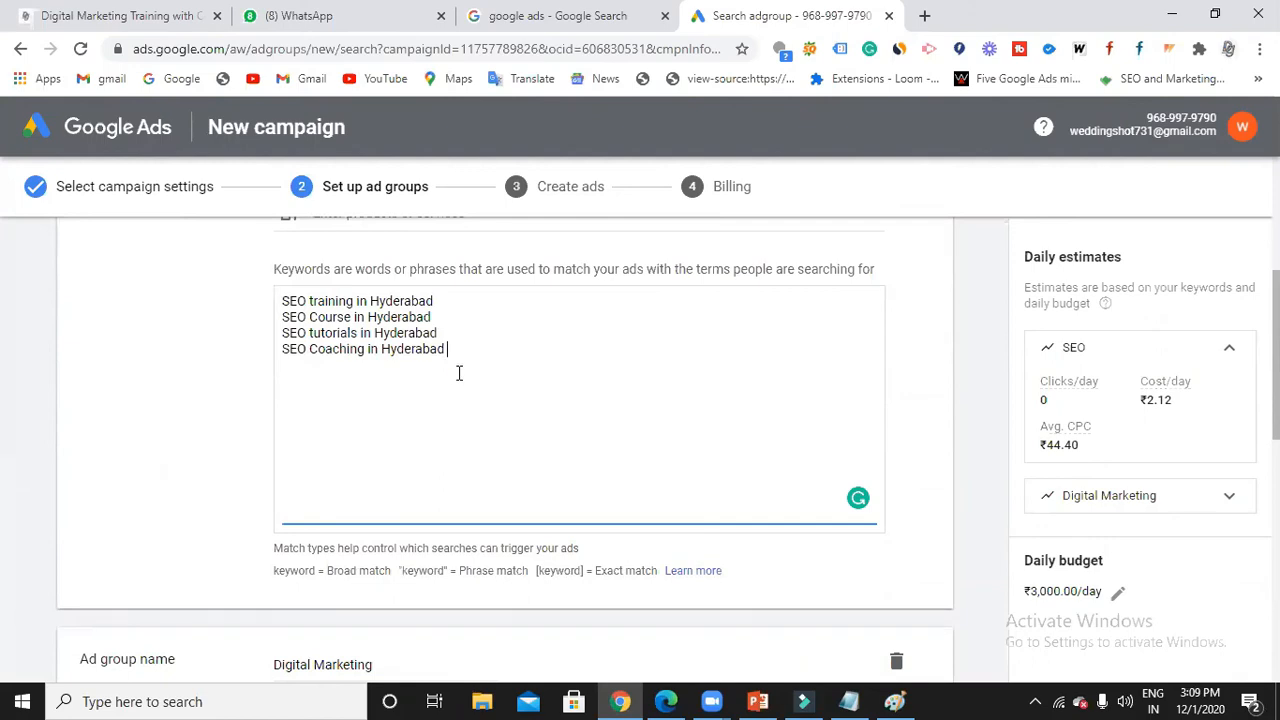
pyautogui.scroll(-7, 459, 373)
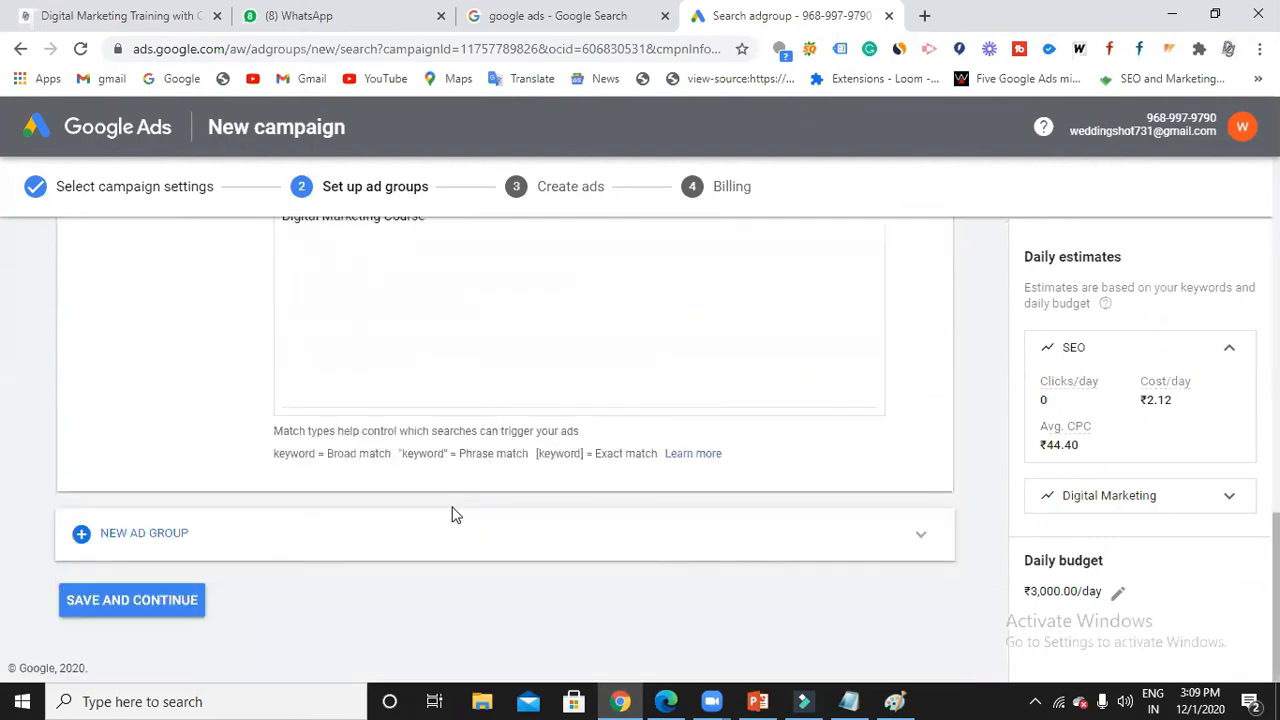
pyautogui.scroll(1, 440, 446)
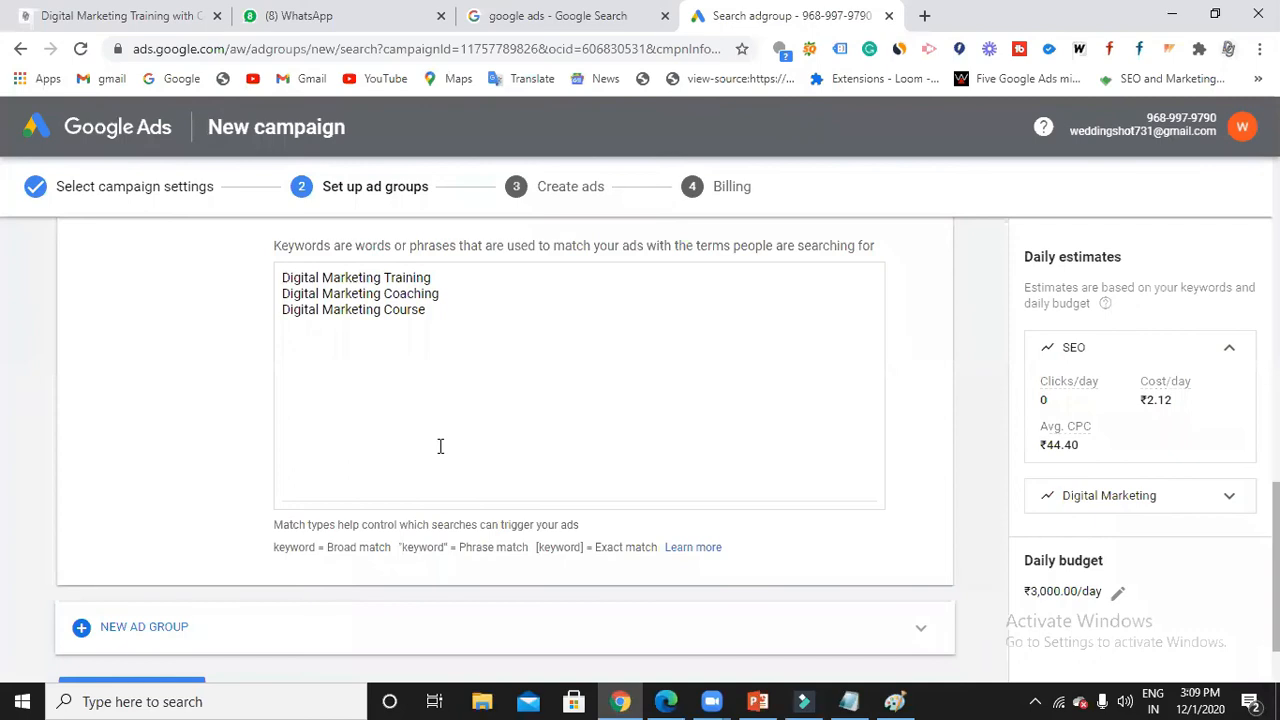
pyautogui.scroll(-1, 277, 497)
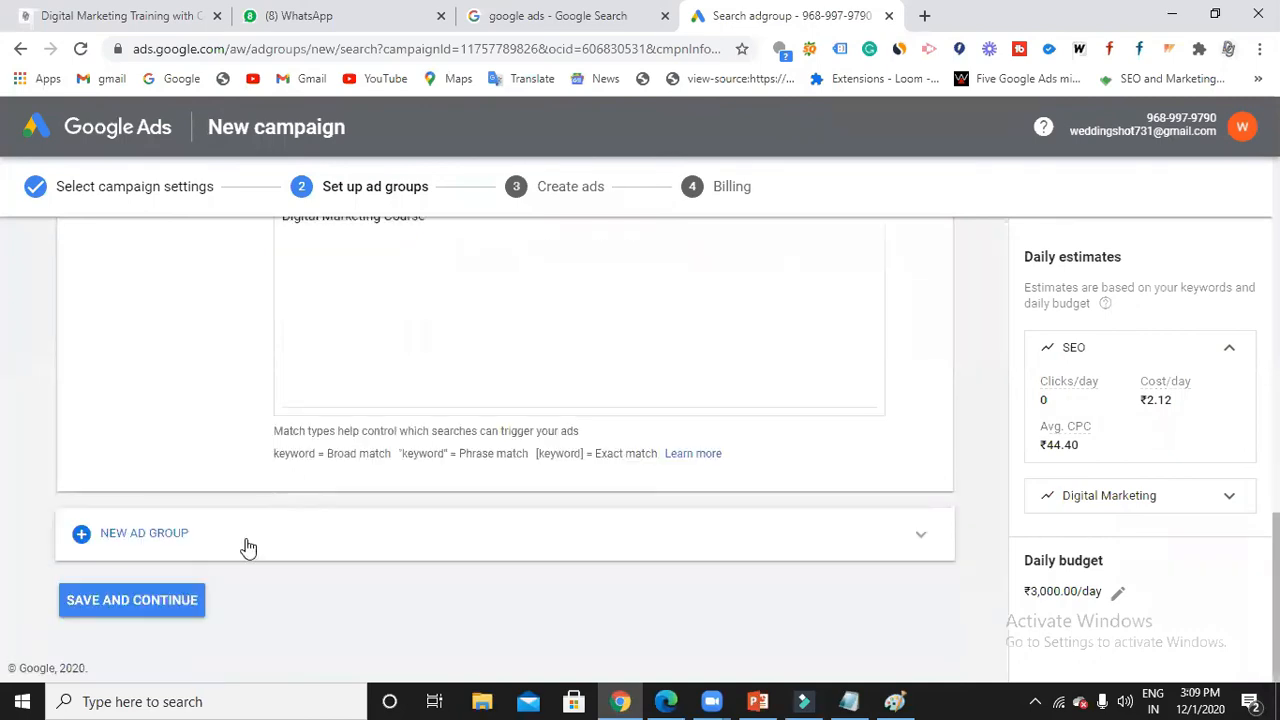
pyautogui.click(151, 608)
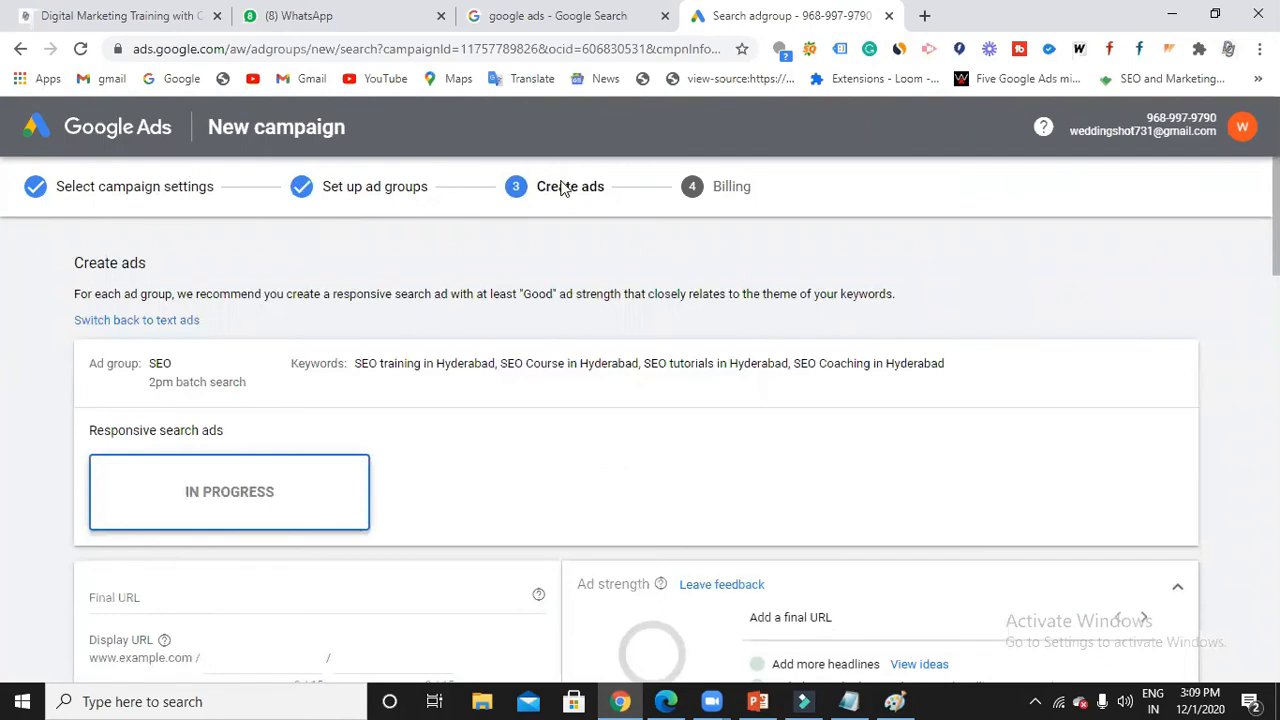
pyautogui.scroll(-2, 189, 451)
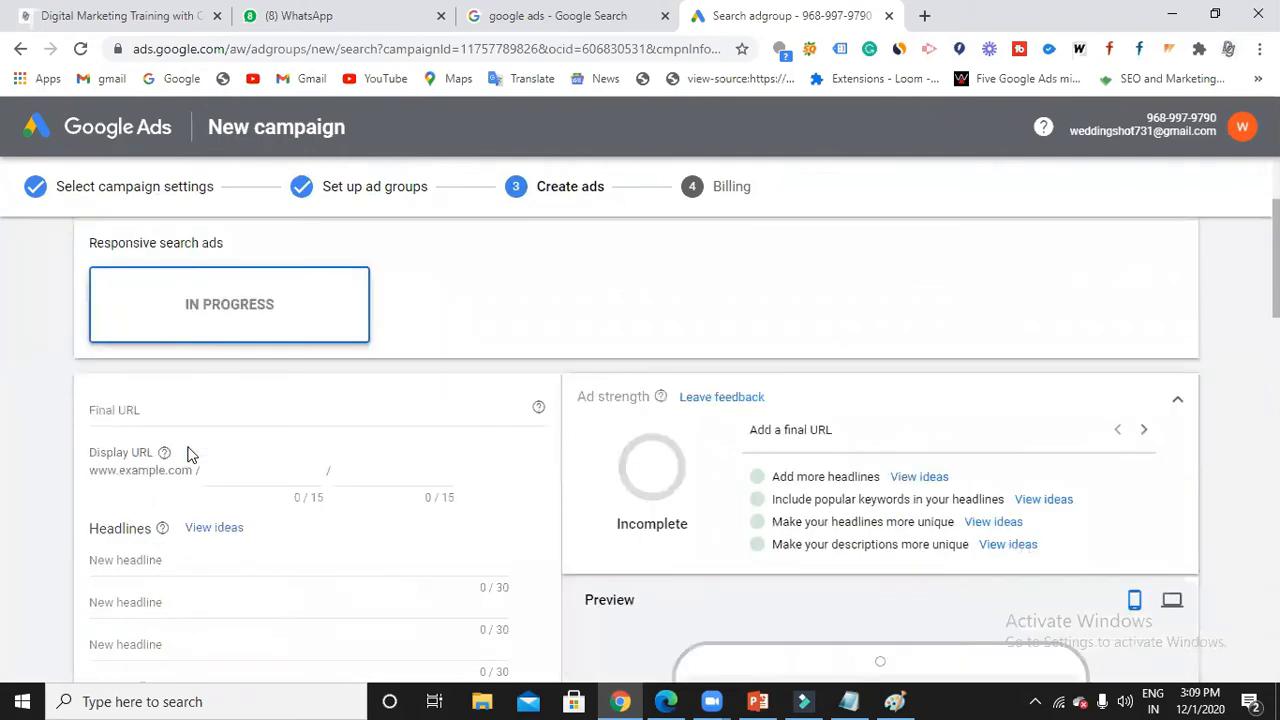
pyautogui.scroll(2, 336, 474)
pyautogui.click(156, 363)
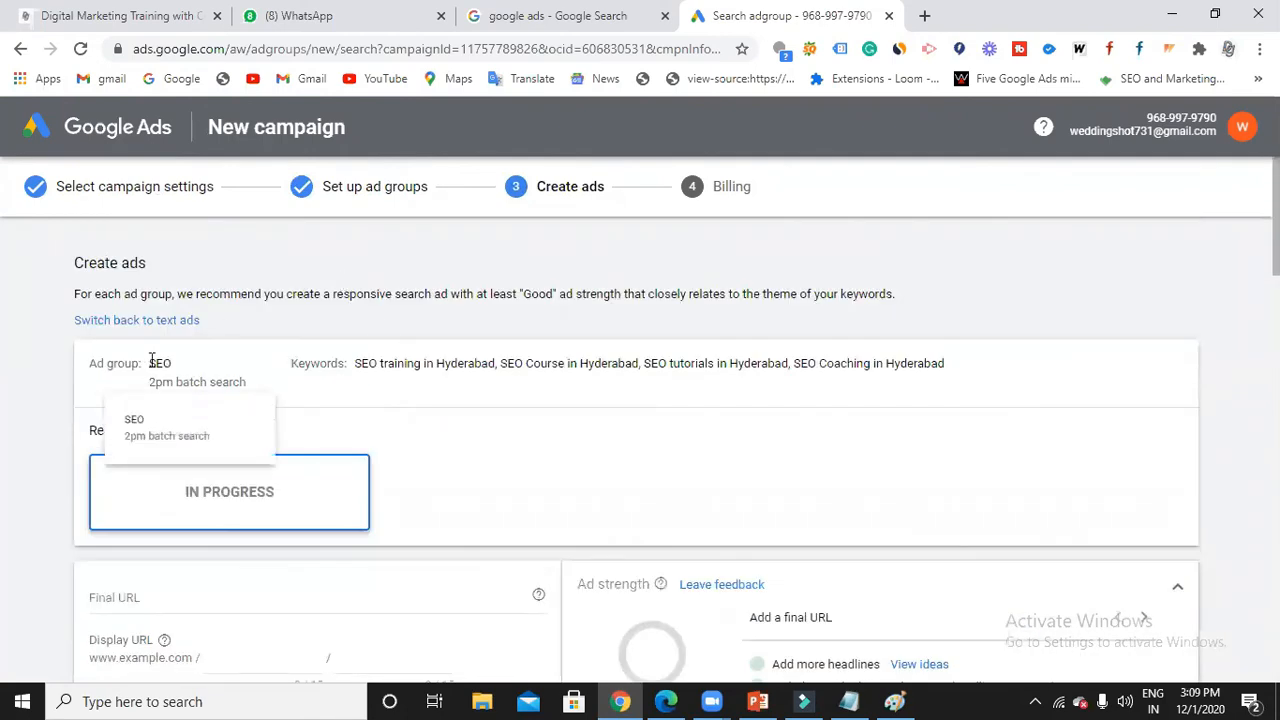
pyautogui.click(645, 430)
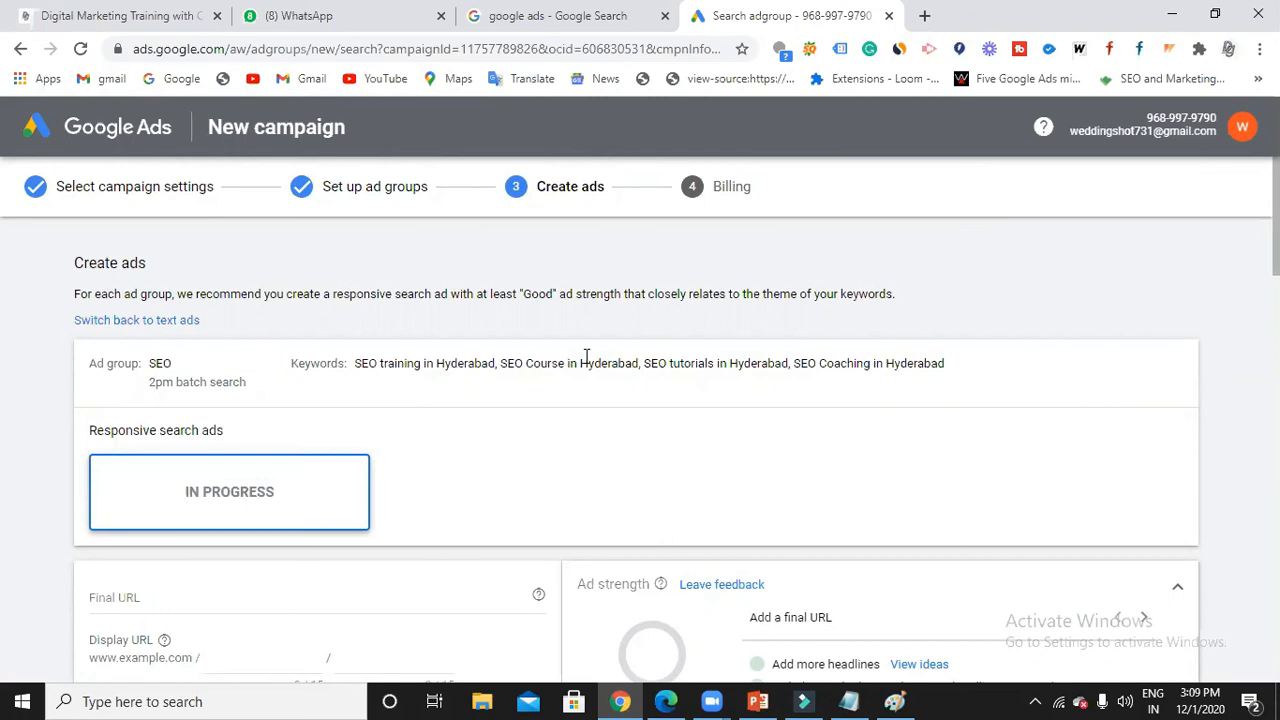
pyautogui.scroll(-1, 386, 491)
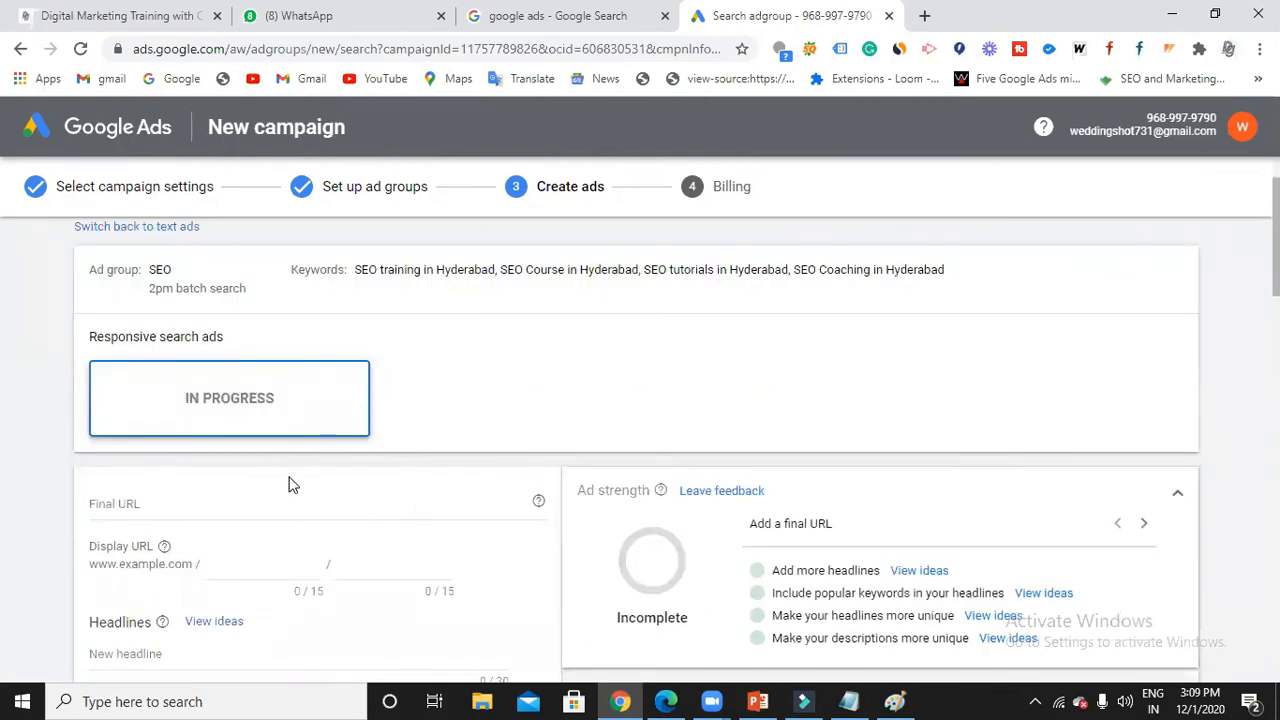
pyautogui.scroll(-2, 289, 486)
pyautogui.scroll(-2, 337, 528)
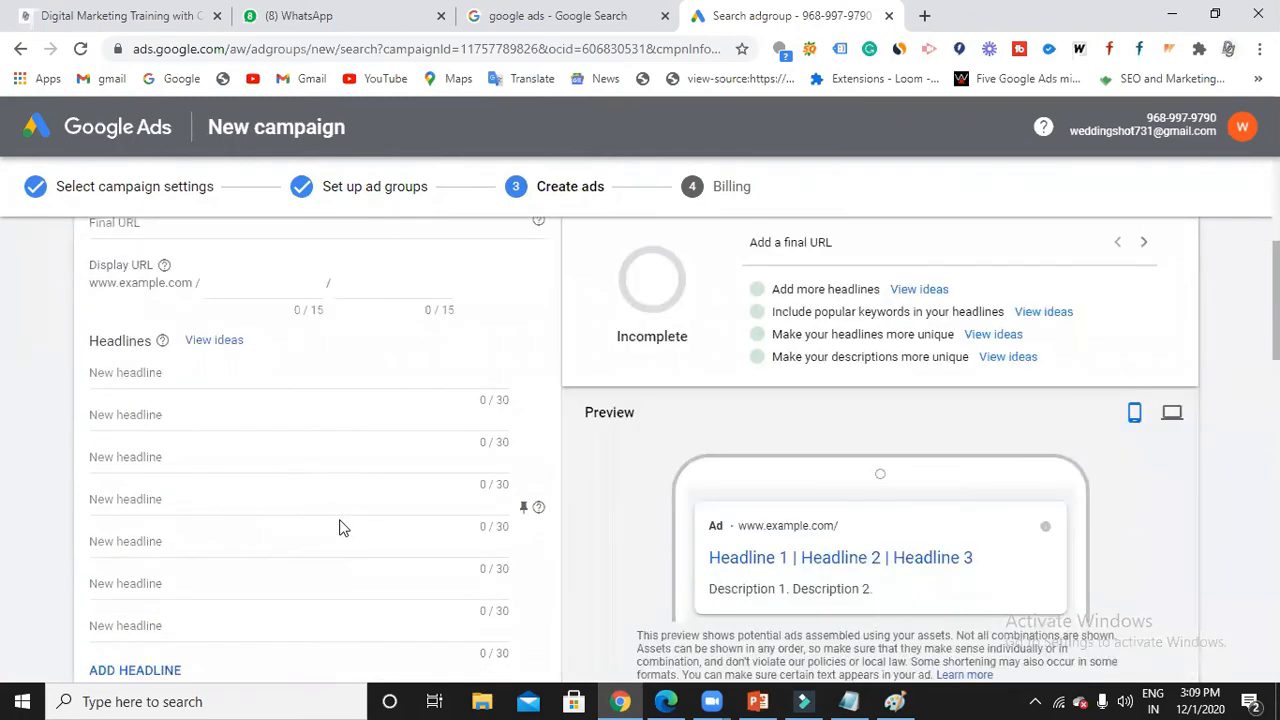
pyautogui.scroll(1, 339, 528)
pyautogui.scroll(2, 339, 528)
pyautogui.click(211, 410)
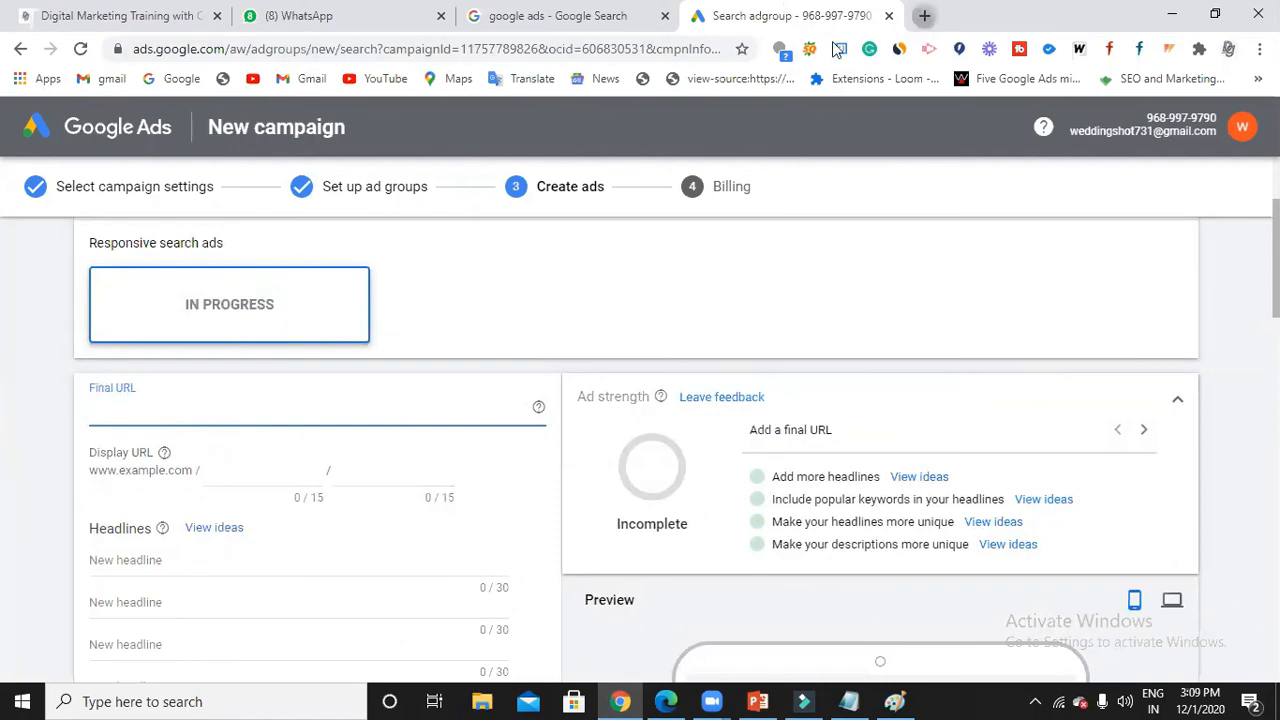
# Search Google for 'big data training' in a new browser tab.
pyautogui.hotkey('ctrl', 't')
pyautogui.click(632, 48)
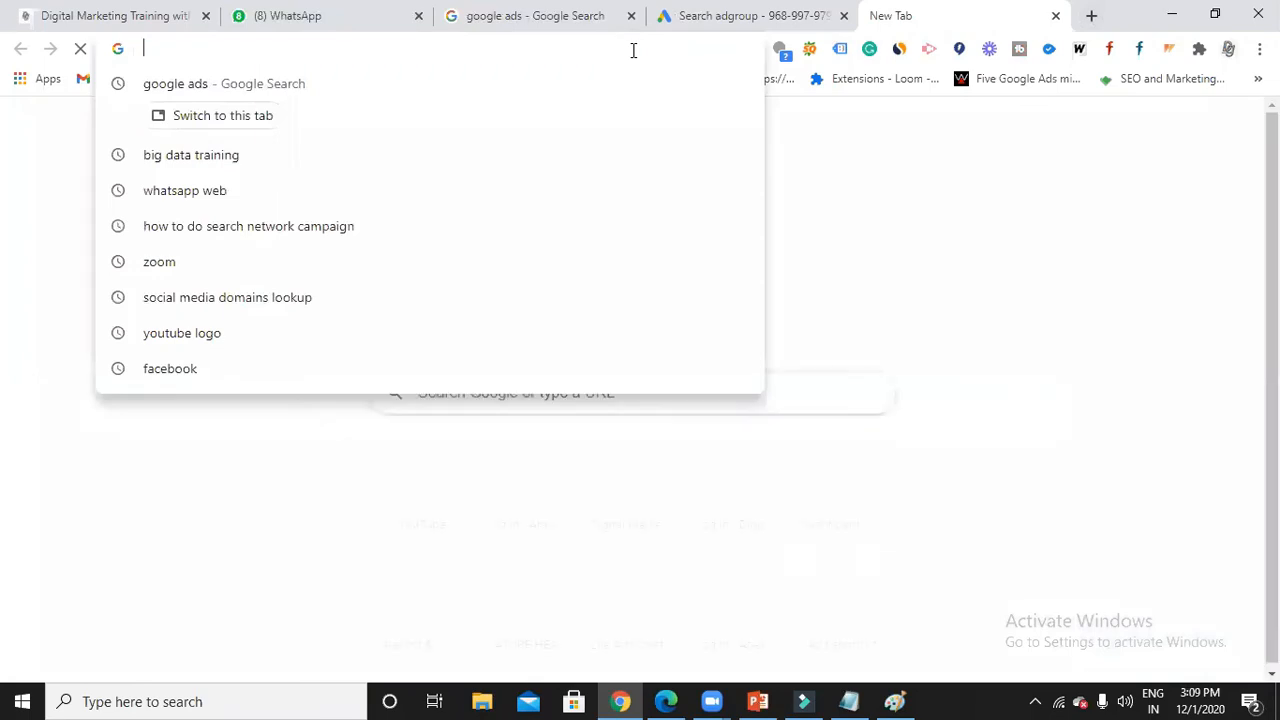
pyautogui.write('big')
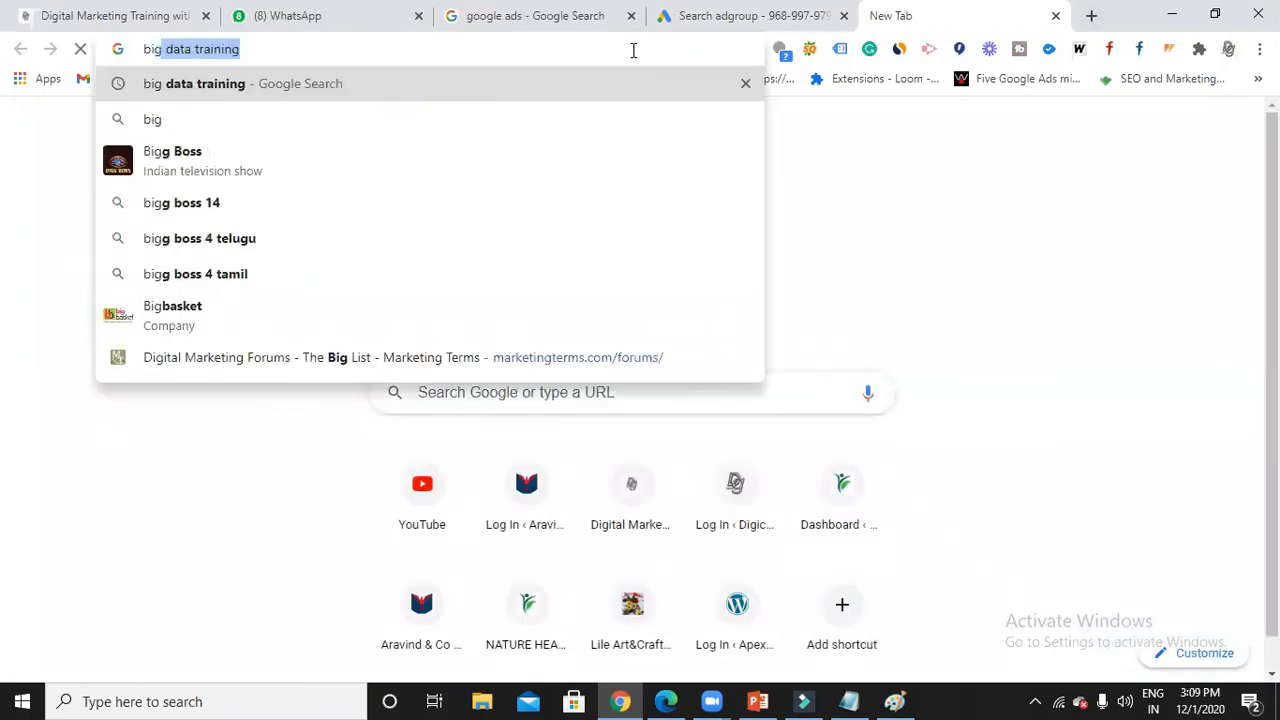
pyautogui.press('Return')
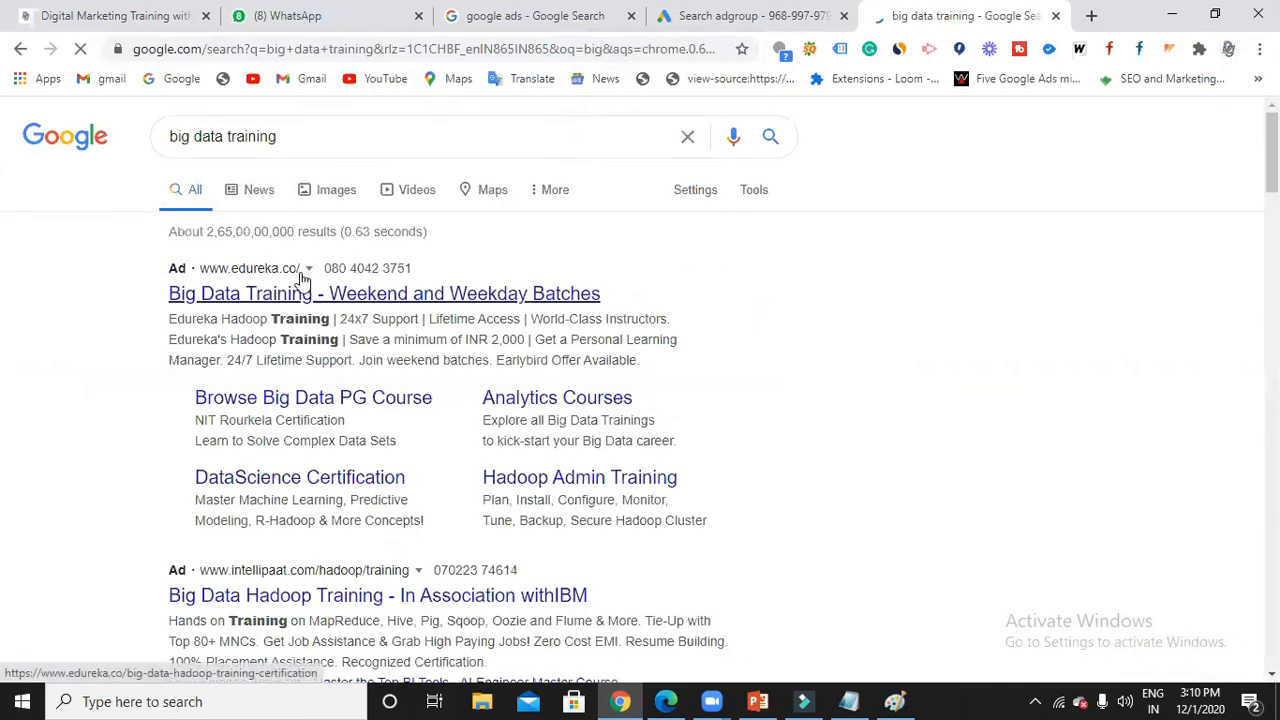
# Copy the digicourse.in address from another tab and paste it as the ad's final URL.
pyautogui.click(697, 26)
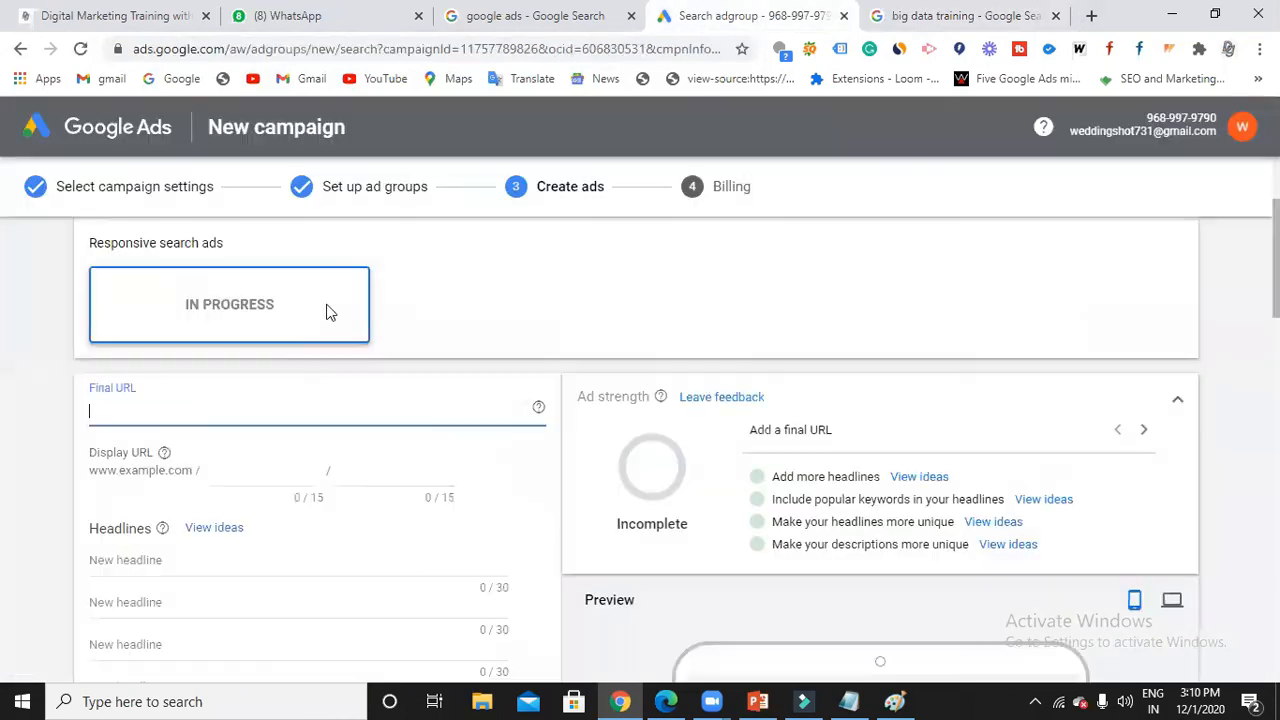
pyautogui.click(1091, 15)
pyautogui.click(577, 47)
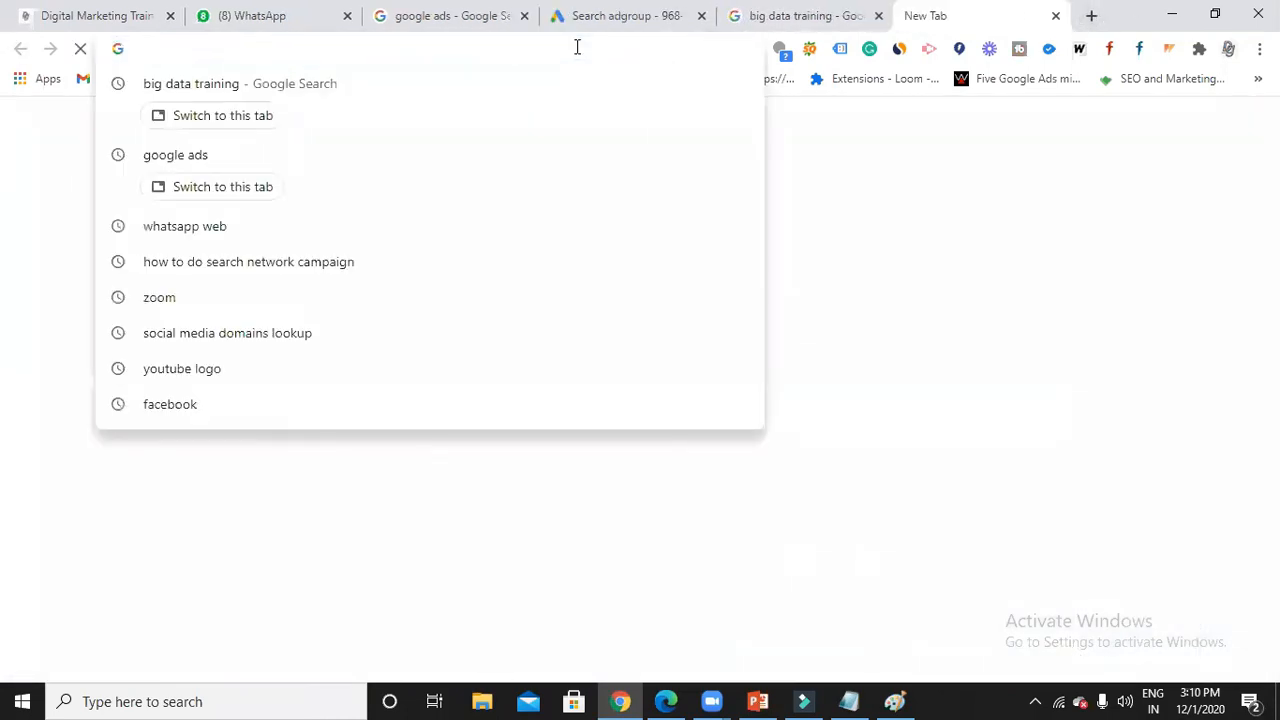
pyautogui.write('digicourse.in')
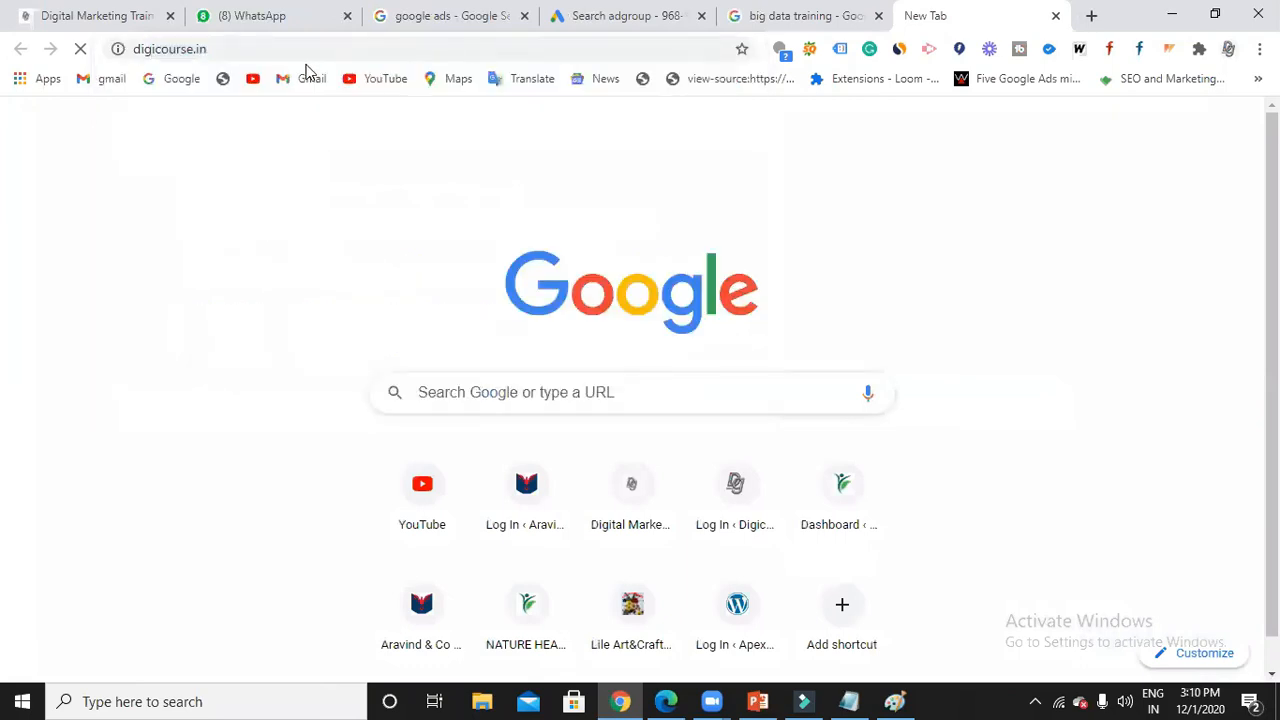
pyautogui.click(170, 52)
pyautogui.hotkey('ctrl', 'c')
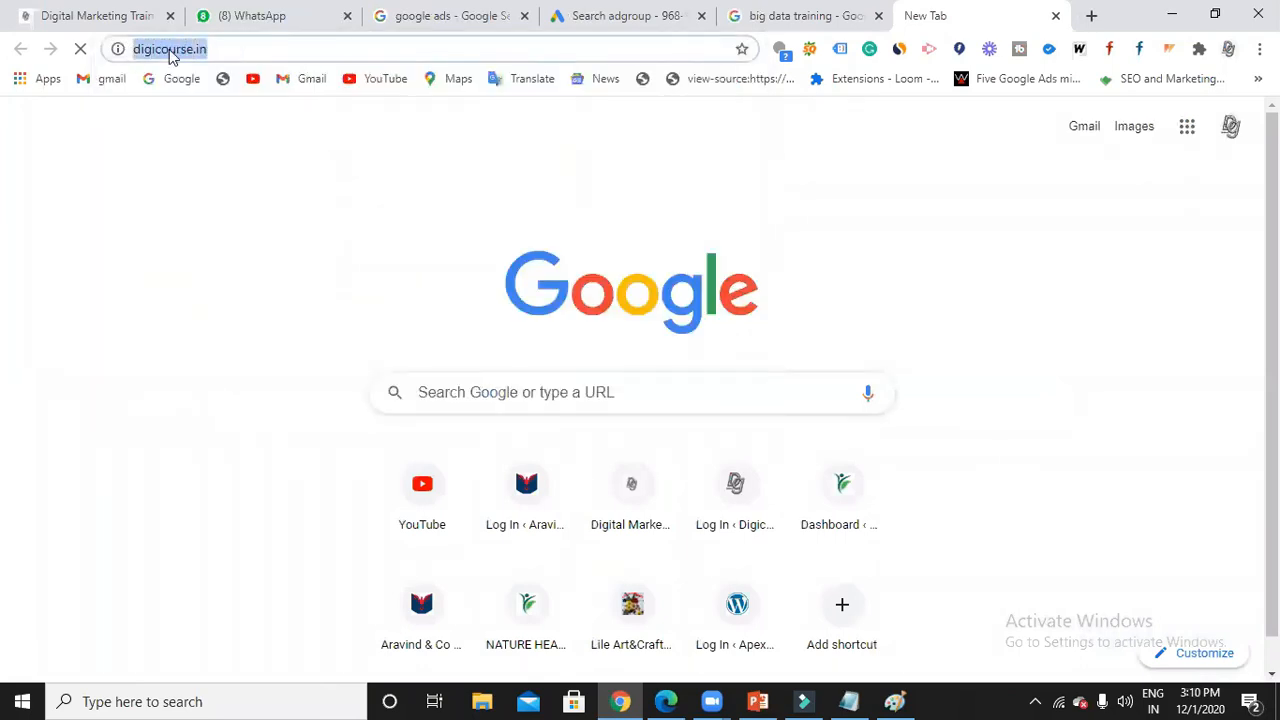
pyautogui.click(600, 18)
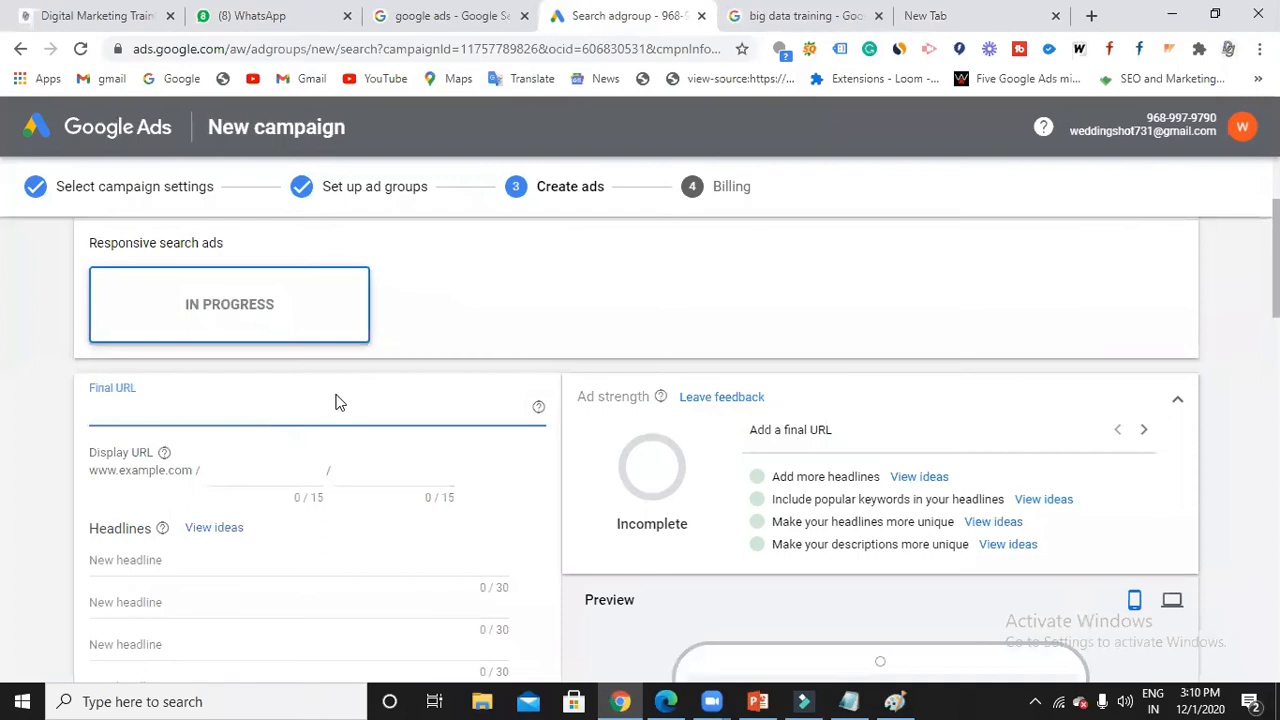
pyautogui.hotkey('ctrl', 'v')
# Enter 'seo' as the first display path and 'training' in the second, then trim the second path.
pyautogui.click(241, 476)
pyautogui.scroll(-1, 241, 476)
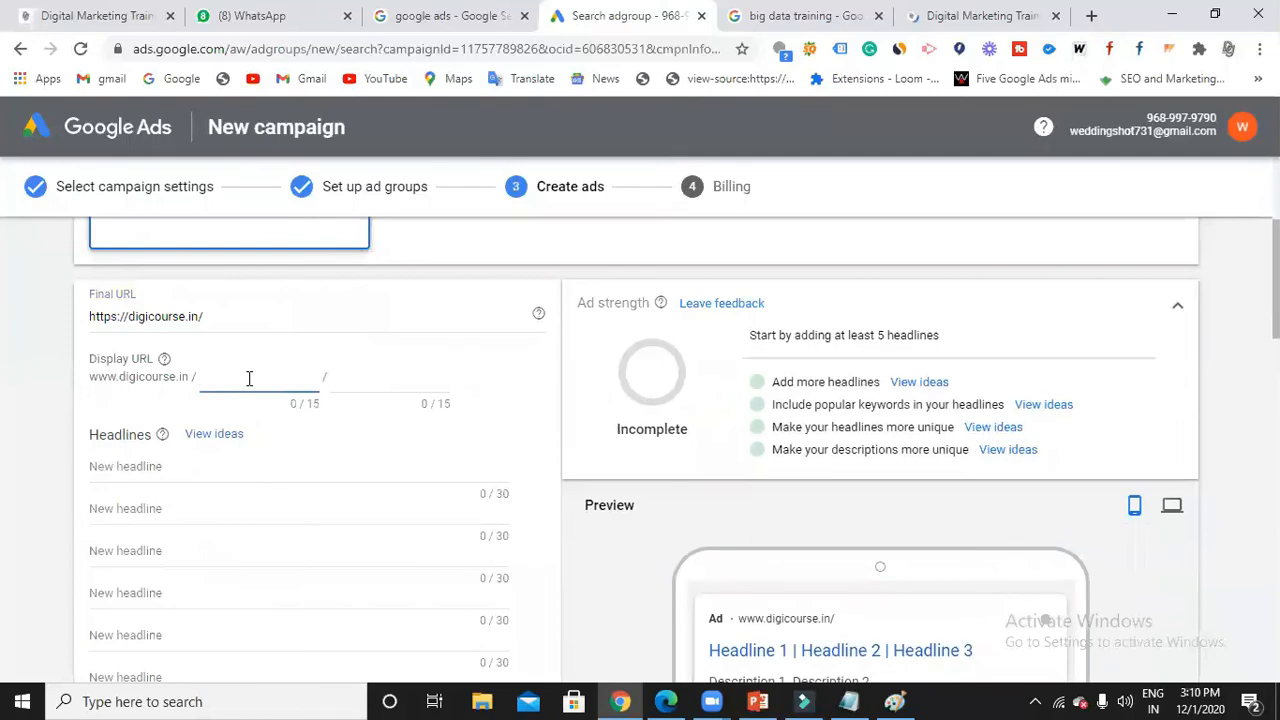
pyautogui.scroll(-1, 935, 540)
pyautogui.scroll(-1, 760, 505)
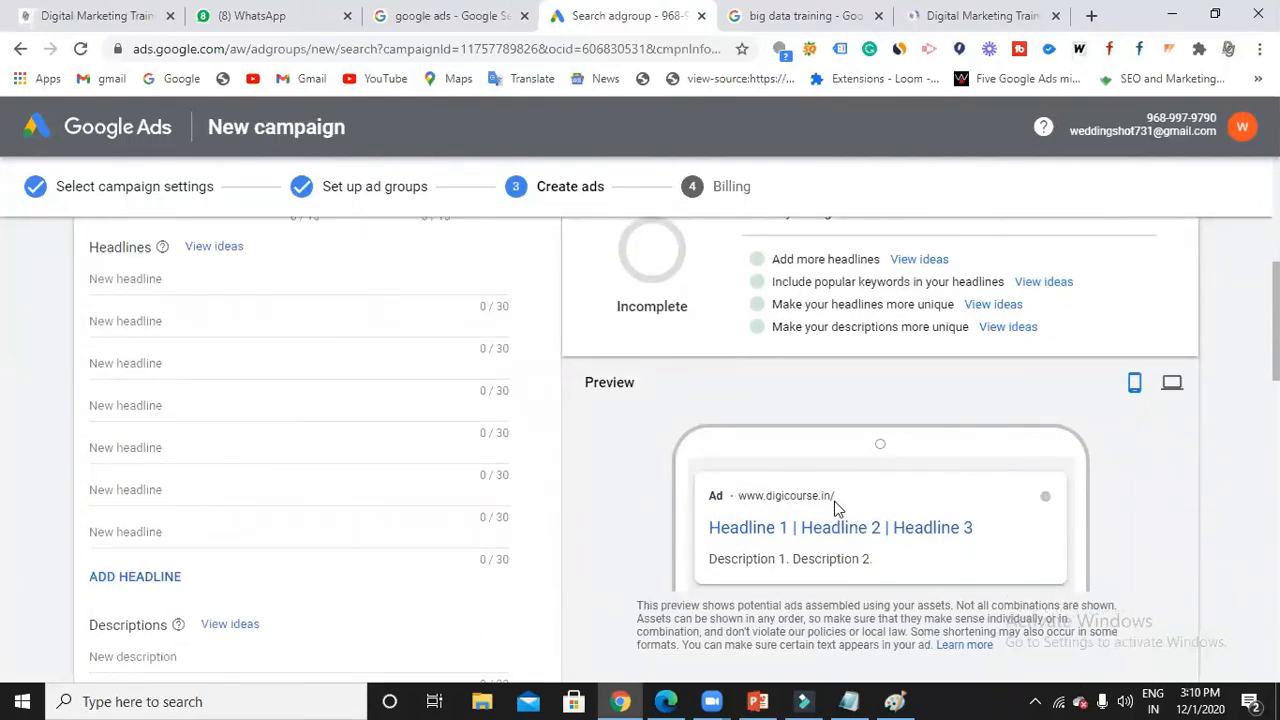
pyautogui.scroll(1, 810, 505)
pyautogui.click(270, 284)
pyautogui.write('seo')
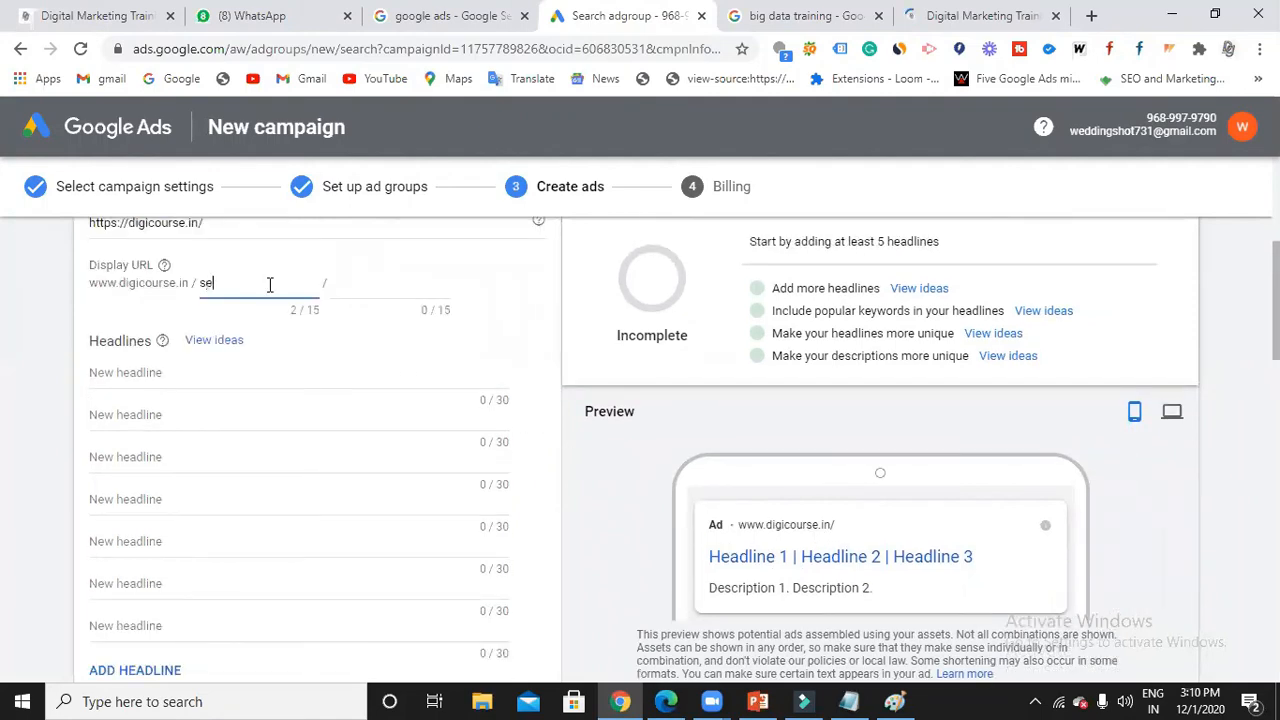
pyautogui.click(395, 288)
pyautogui.write('training')
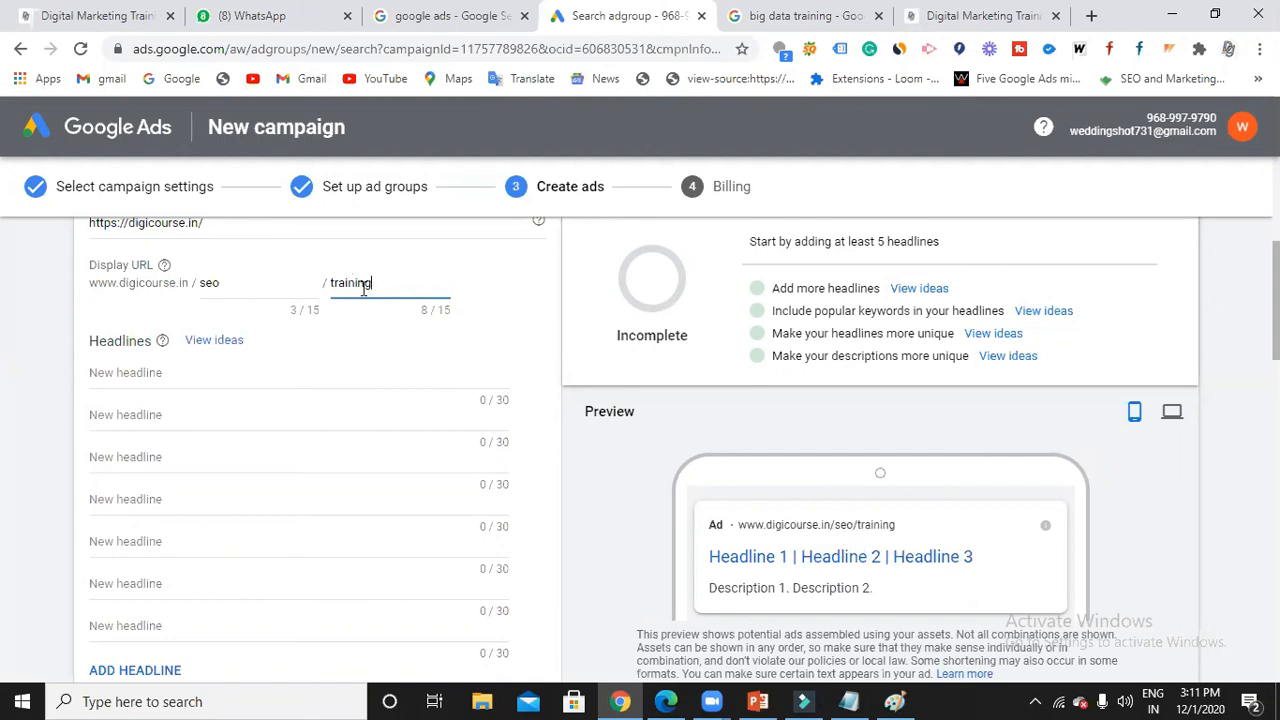
pyautogui.press('BackSpace')
pyautogui.press('BackSpace')
pyautogui.press('BackSpace')
pyautogui.press('BackSpace')
pyautogui.press('BackSpace')
pyautogui.press('BackSpace')
pyautogui.press('BackSpace')
# Complete the 'training' path and pick headlines Digital Marketing Training, Learn and Earn Certification, Earn Money Online.
pyautogui.write('raining')
pyautogui.scroll(-1, 320, 357)
pyautogui.click(191, 278)
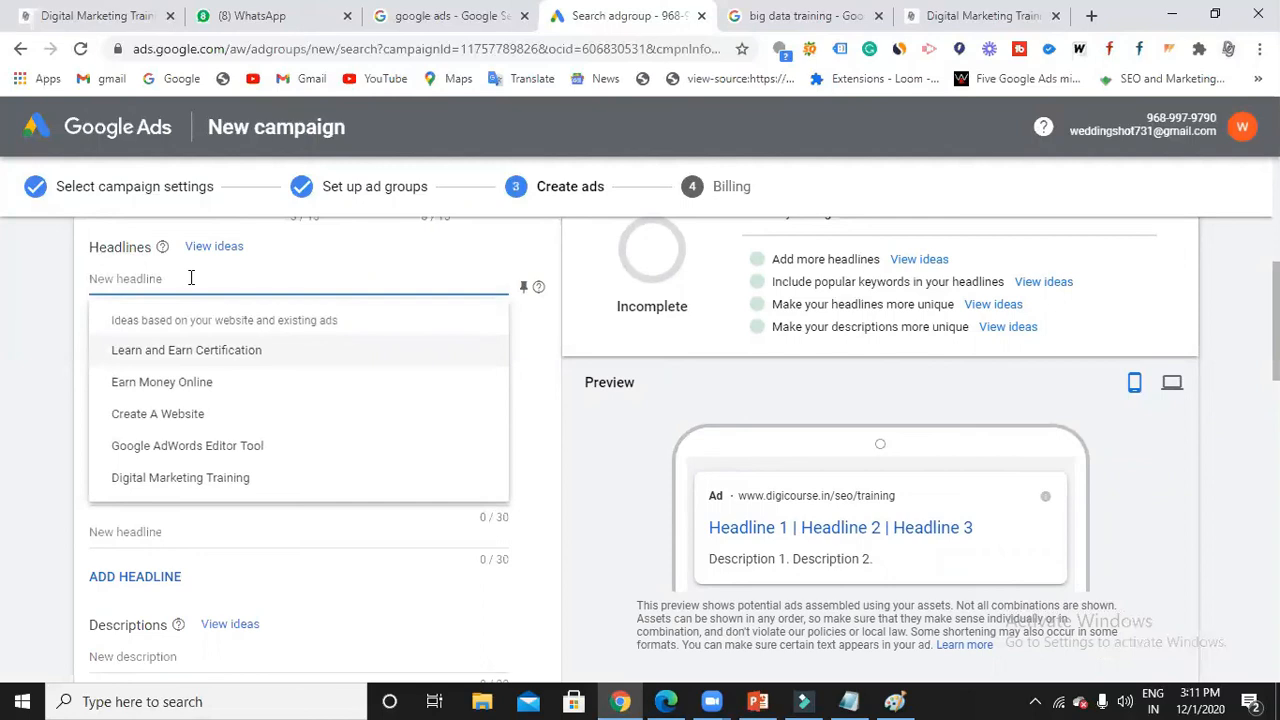
pyautogui.click(229, 478)
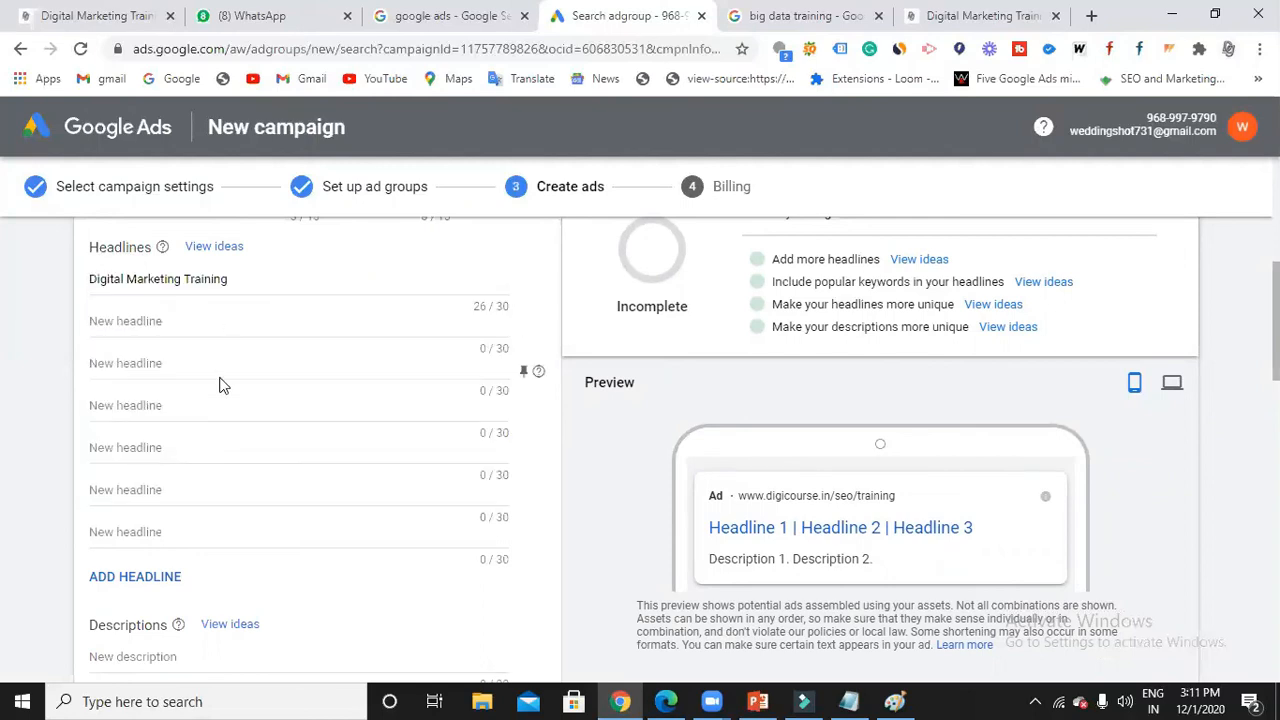
pyautogui.click(200, 321)
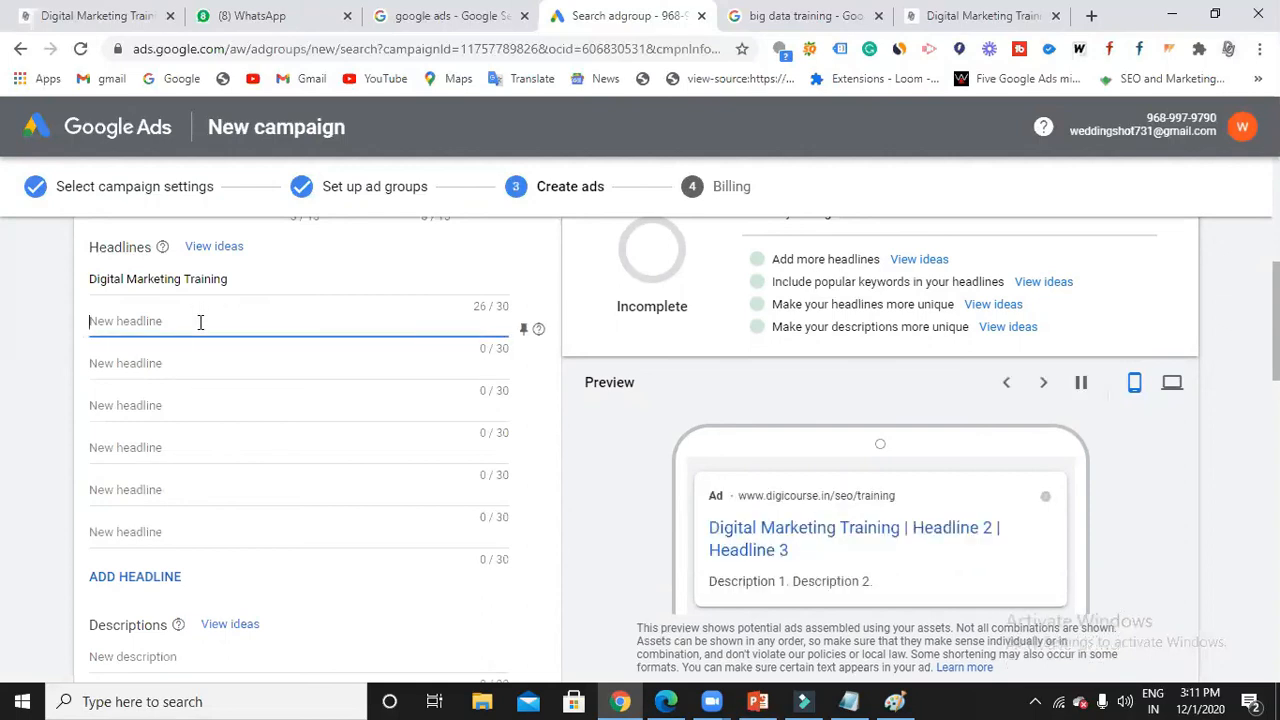
pyautogui.click(199, 393)
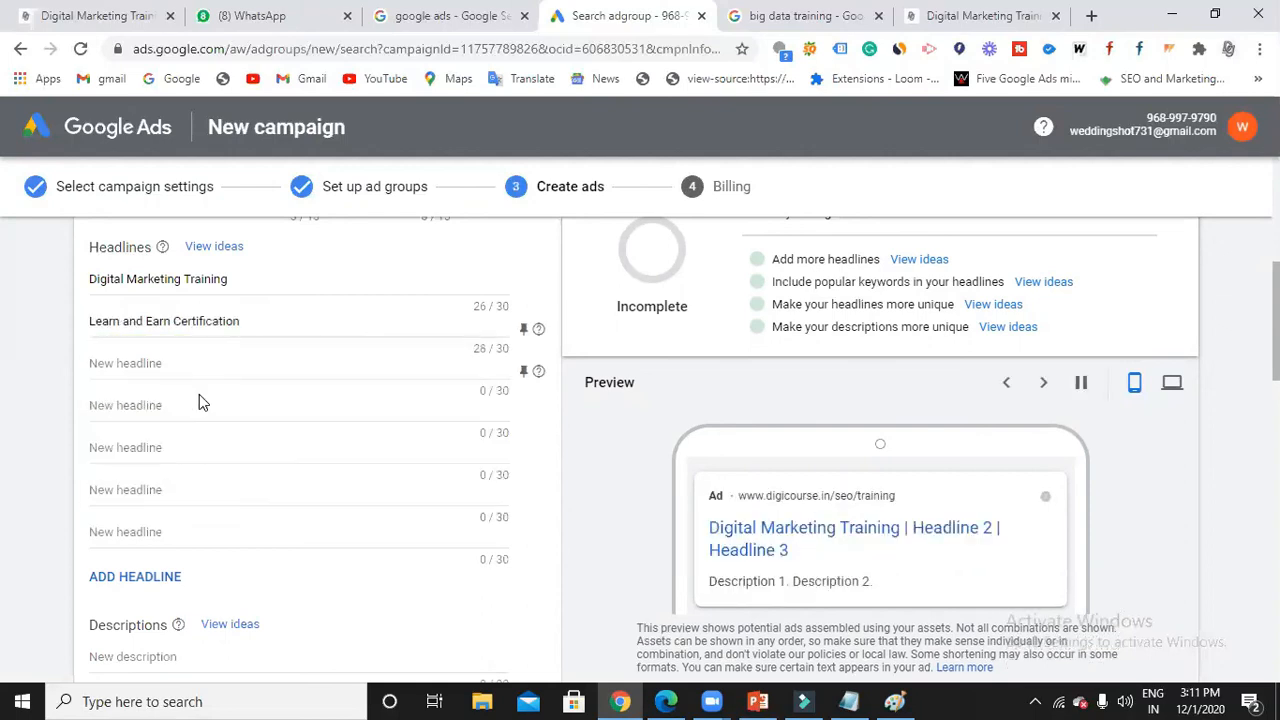
pyautogui.click(200, 367)
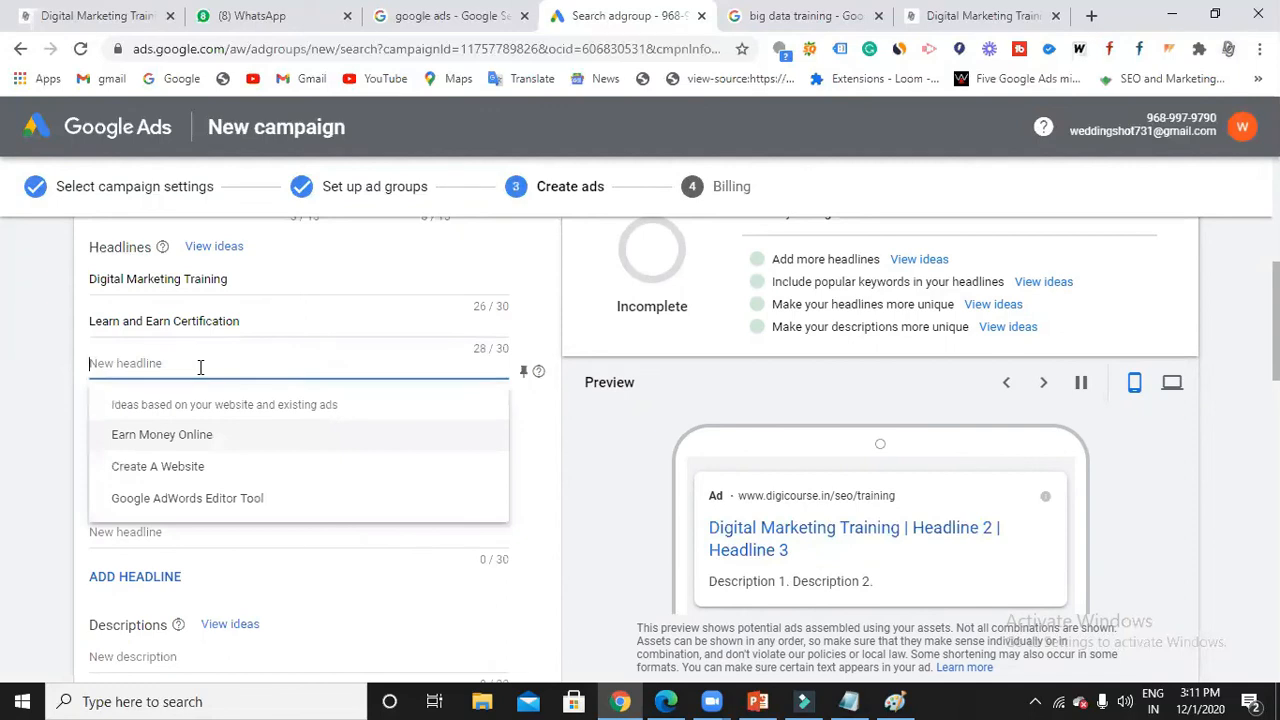
pyautogui.click(160, 435)
# Add '100% Placement Assurance' as the fourth headline and begin the fifth headline.
pyautogui.click(183, 405)
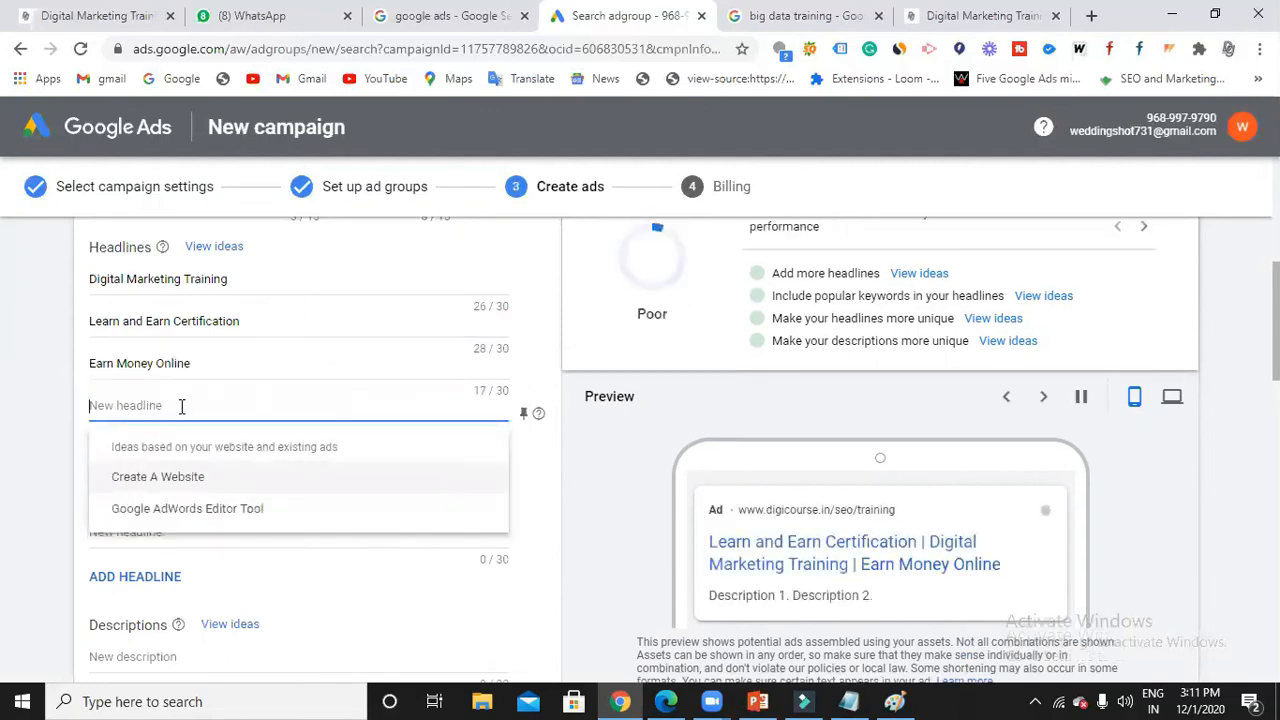
pyautogui.write('1')
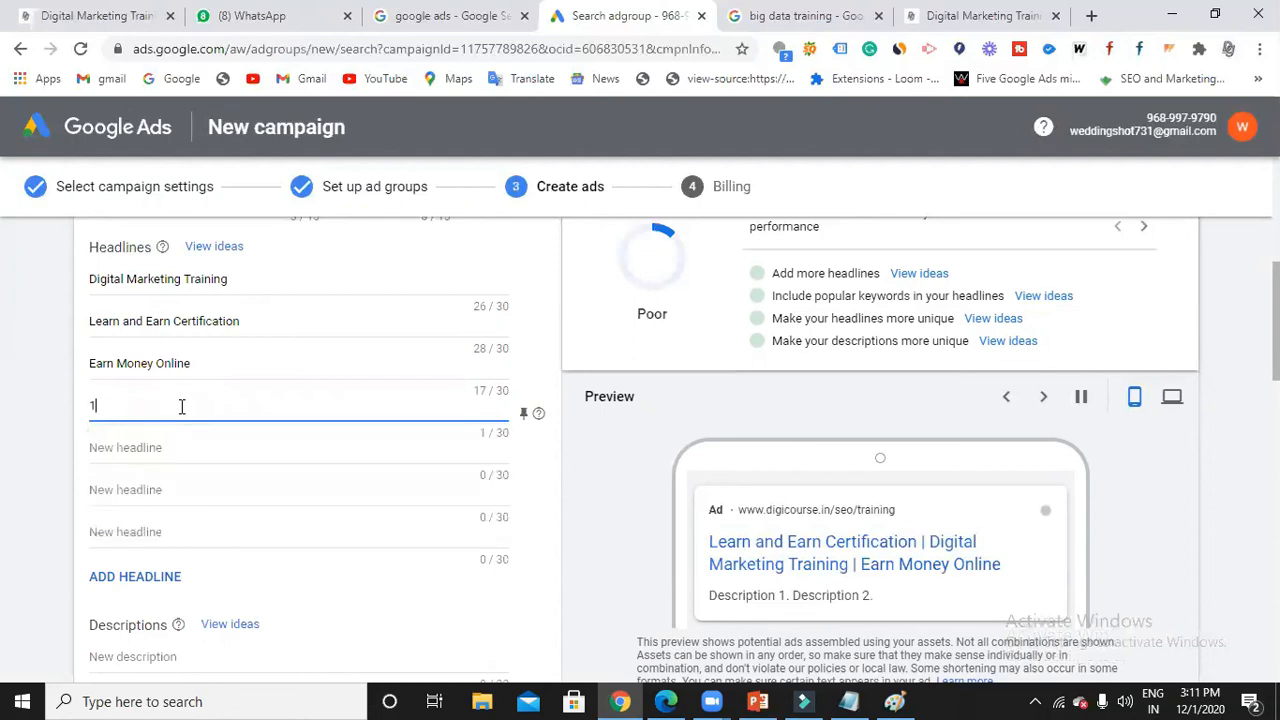
pyautogui.write('00% Placme')
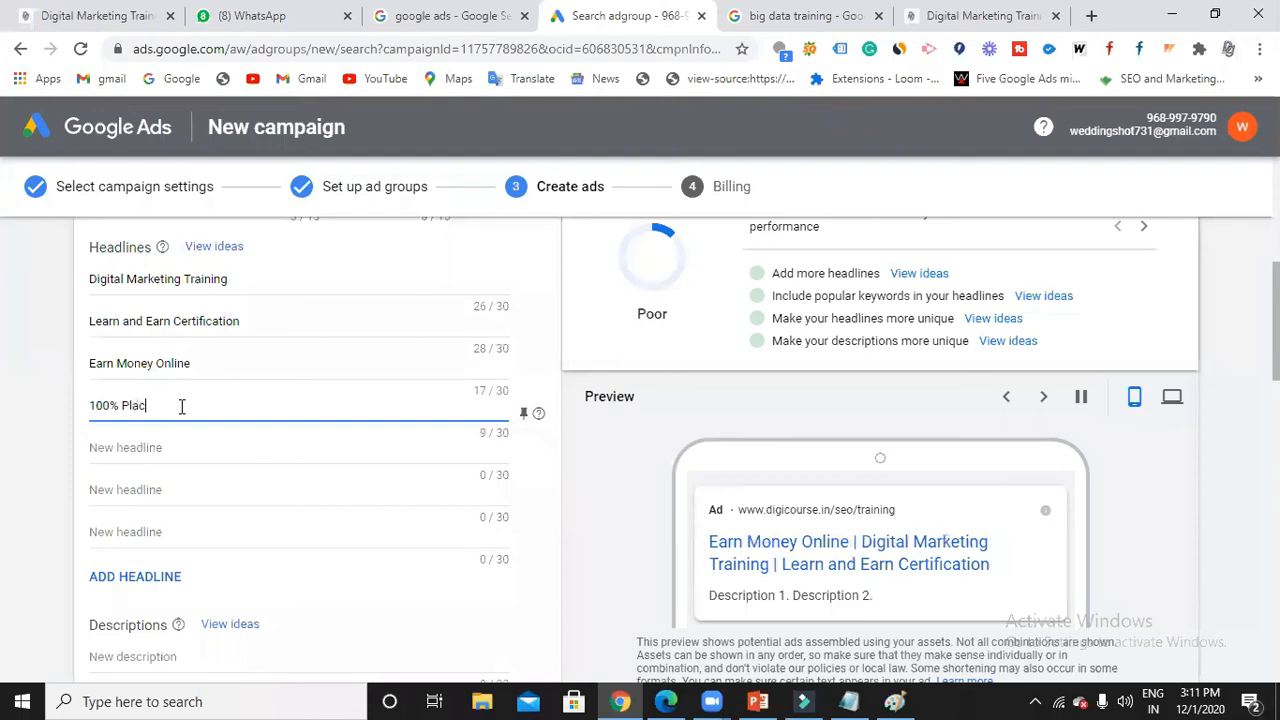
pyautogui.press('BackSpace')
pyautogui.press('BackSpace')
pyautogui.write('ement Assurance')
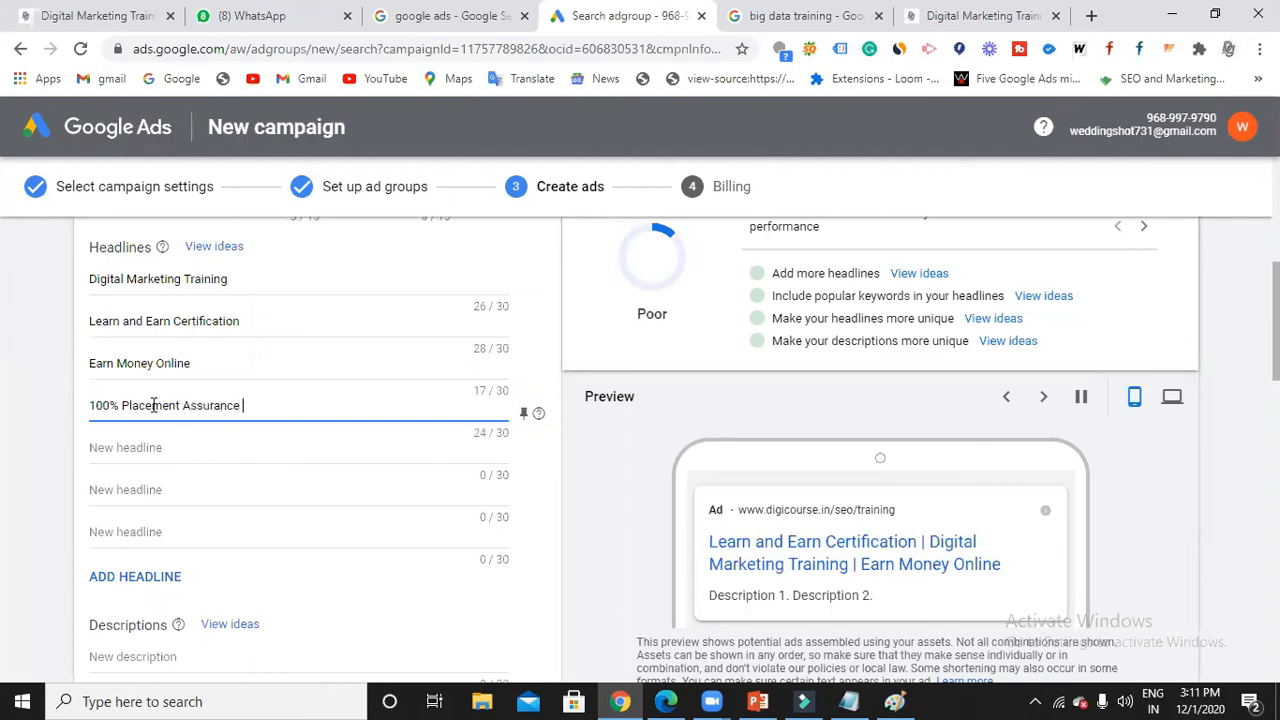
pyautogui.scroll(-1, 160, 415)
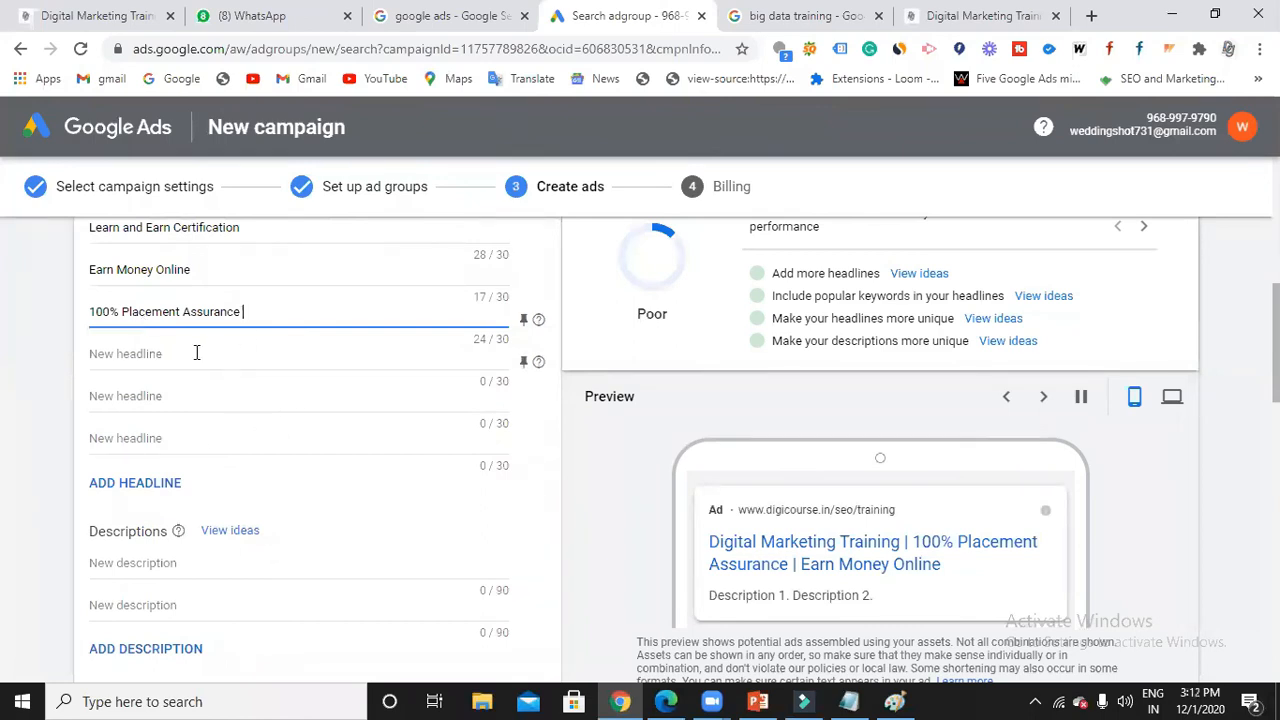
pyautogui.click(163, 350)
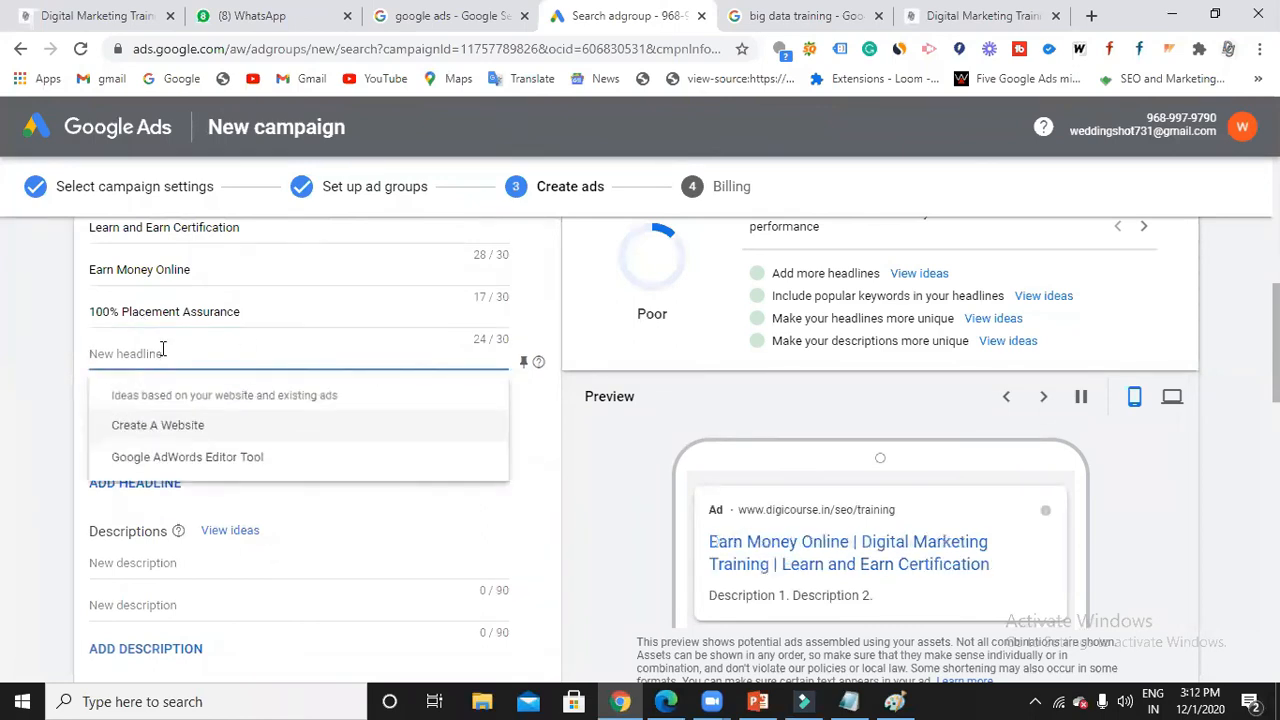
pyautogui.click(620, 486)
pyautogui.scroll(1, 178, 328)
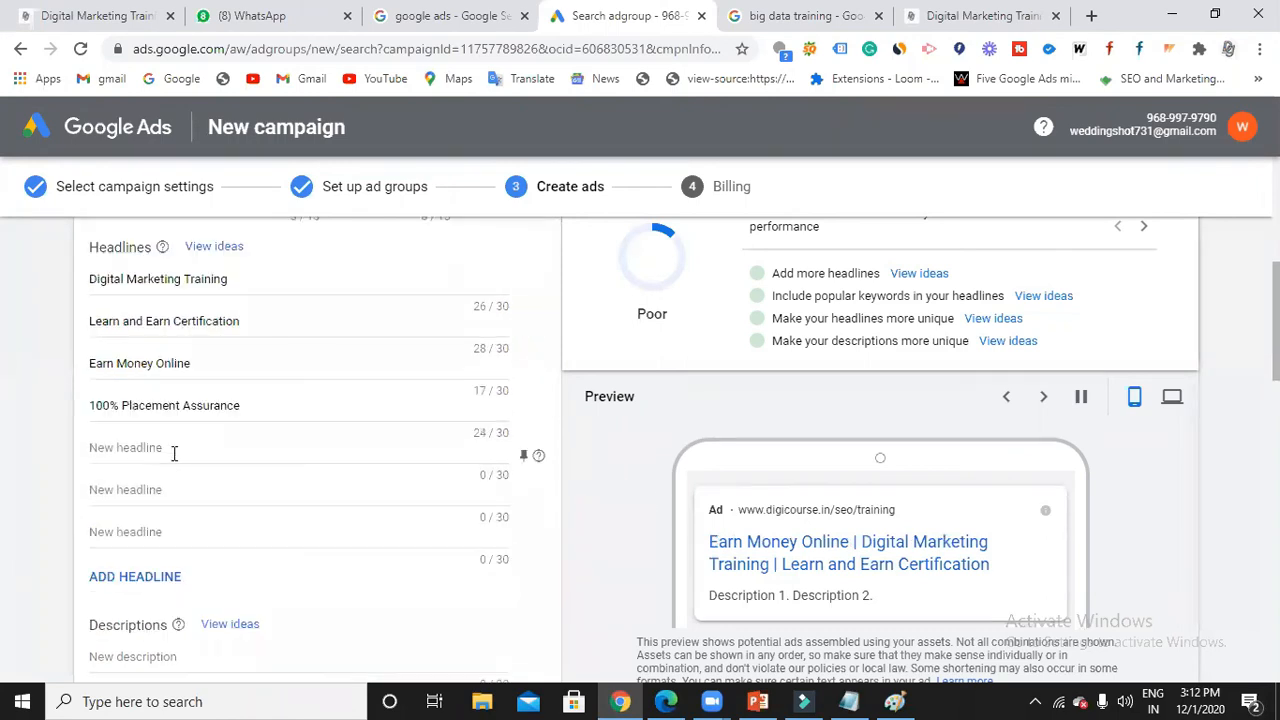
pyautogui.click(174, 449)
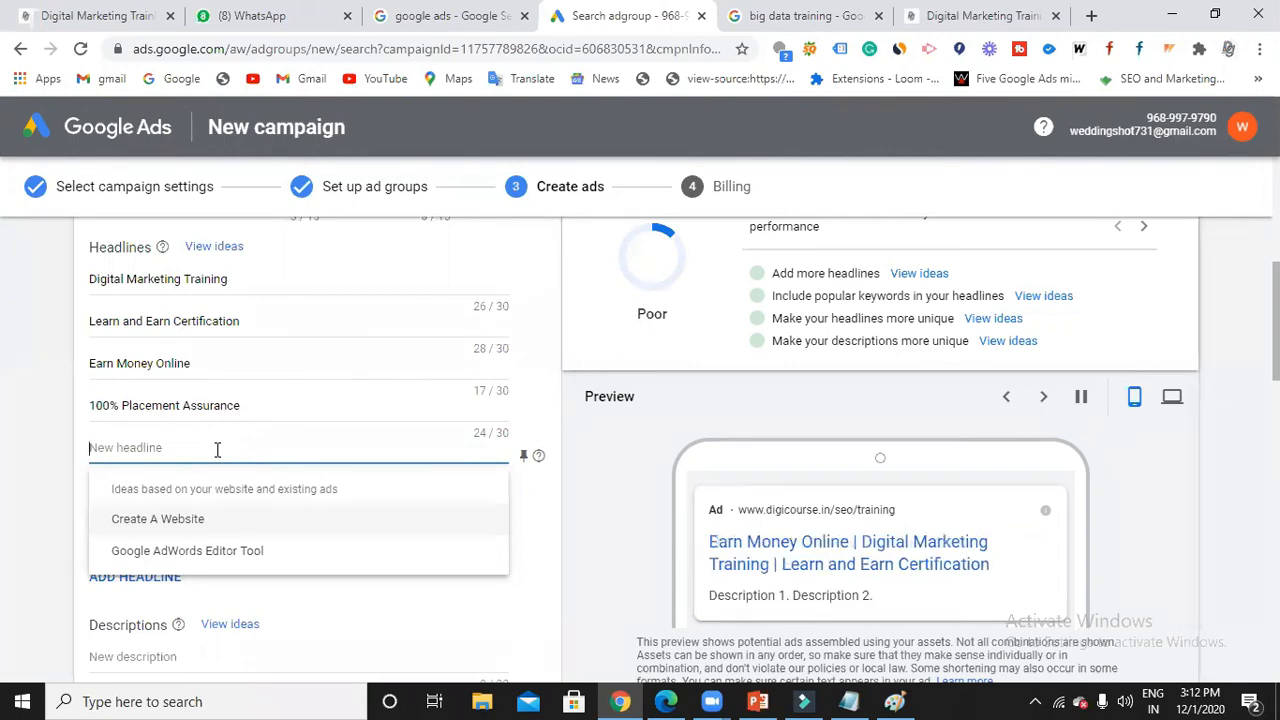
# Add headlines '20 Modules', '3 months of Internship' and '10 global certifications'.
pyautogui.write('20 ')
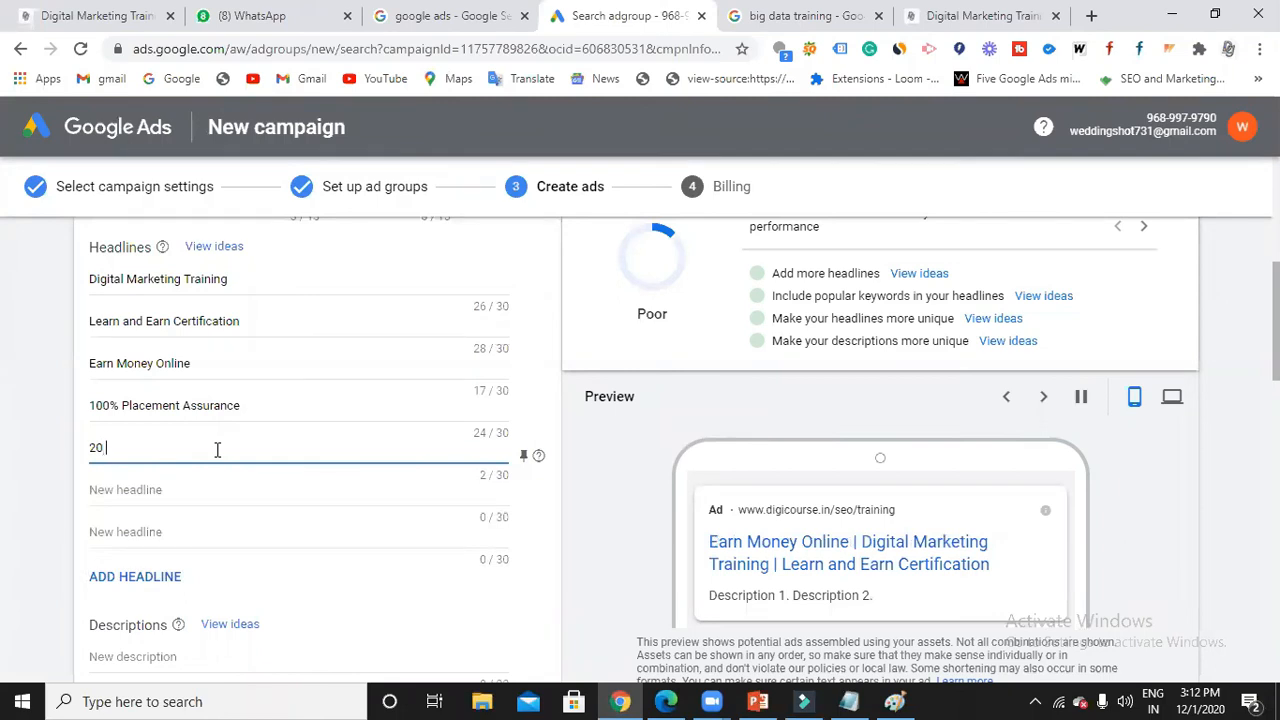
pyautogui.write('Modules')
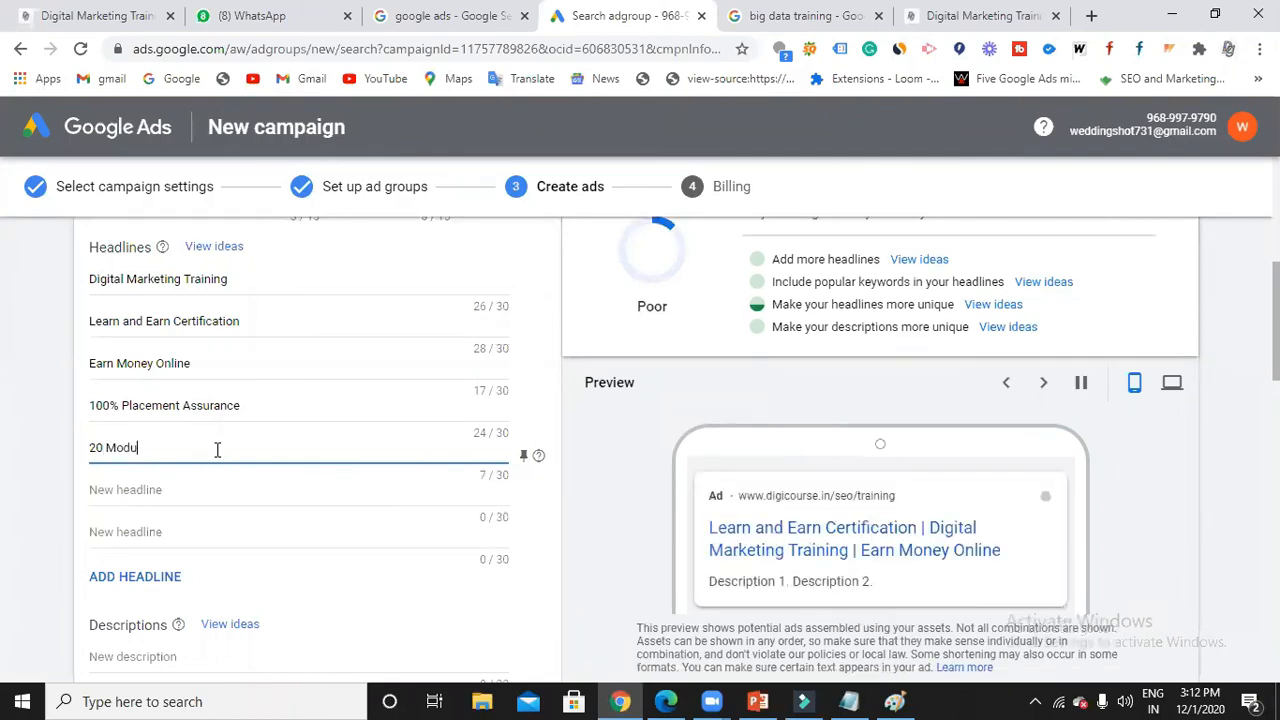
pyautogui.click(221, 490)
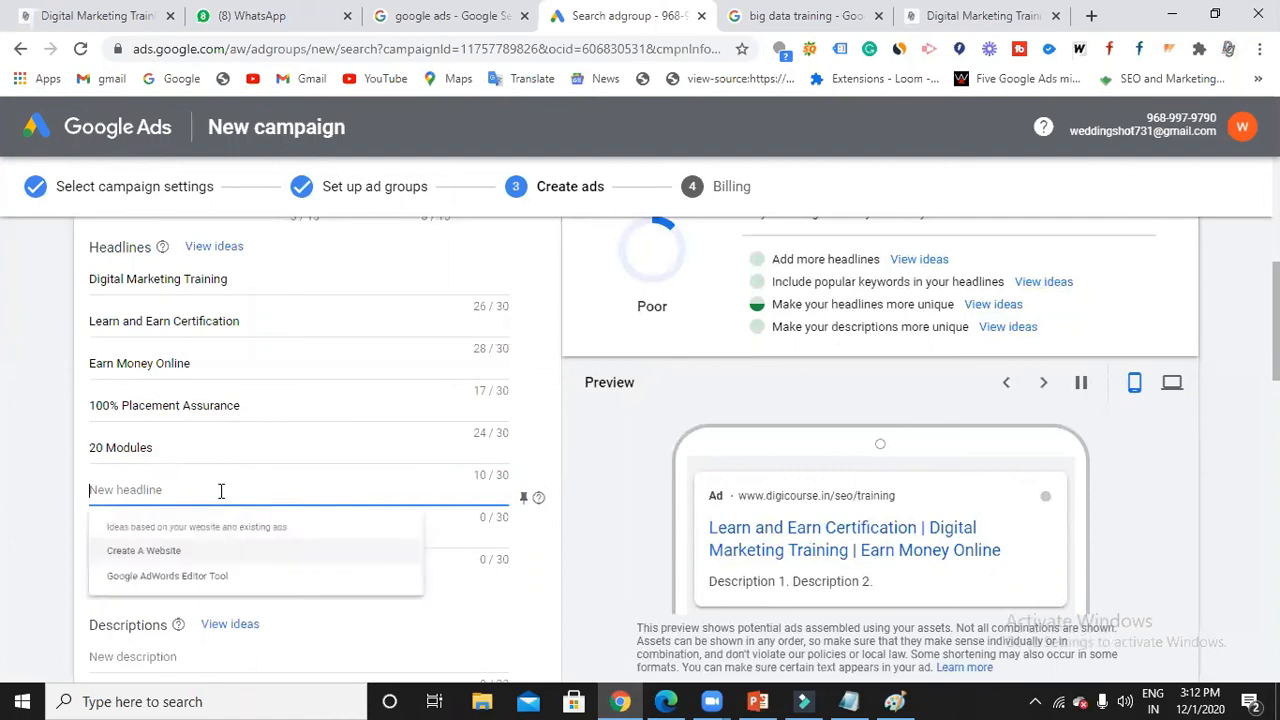
pyautogui.write('3 m')
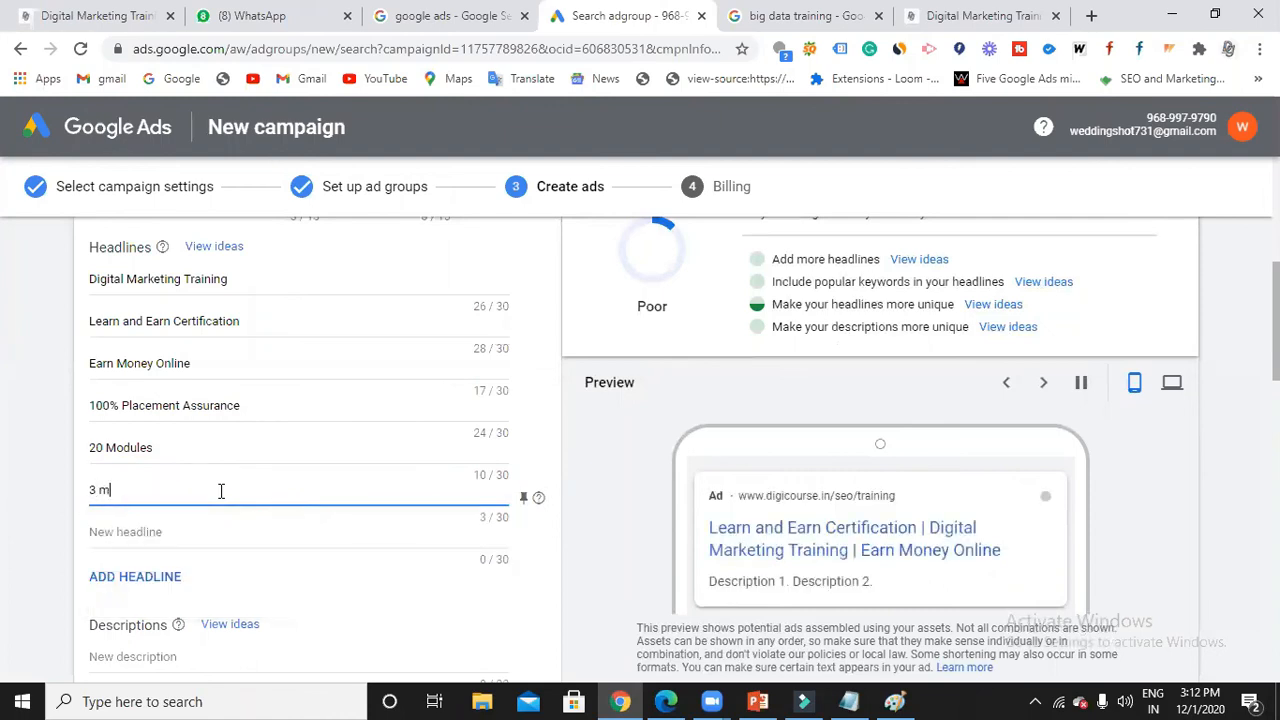
pyautogui.write('onths of ')
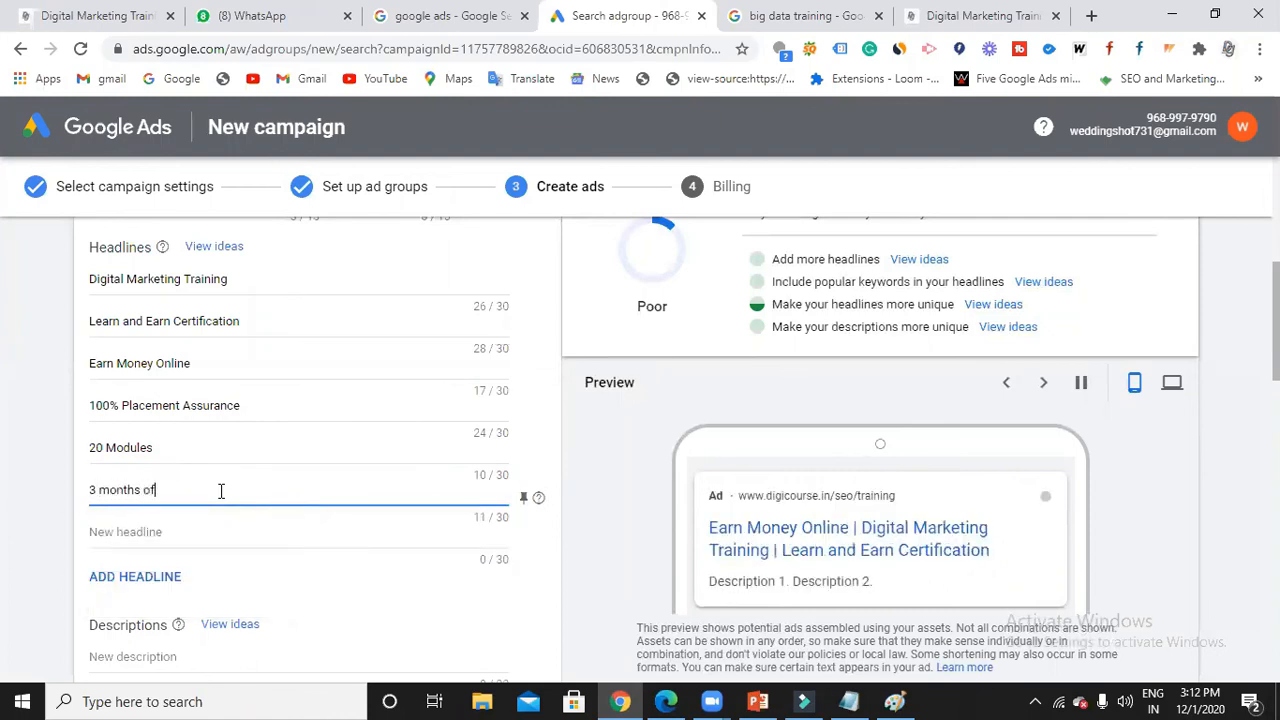
pyautogui.write('Internship')
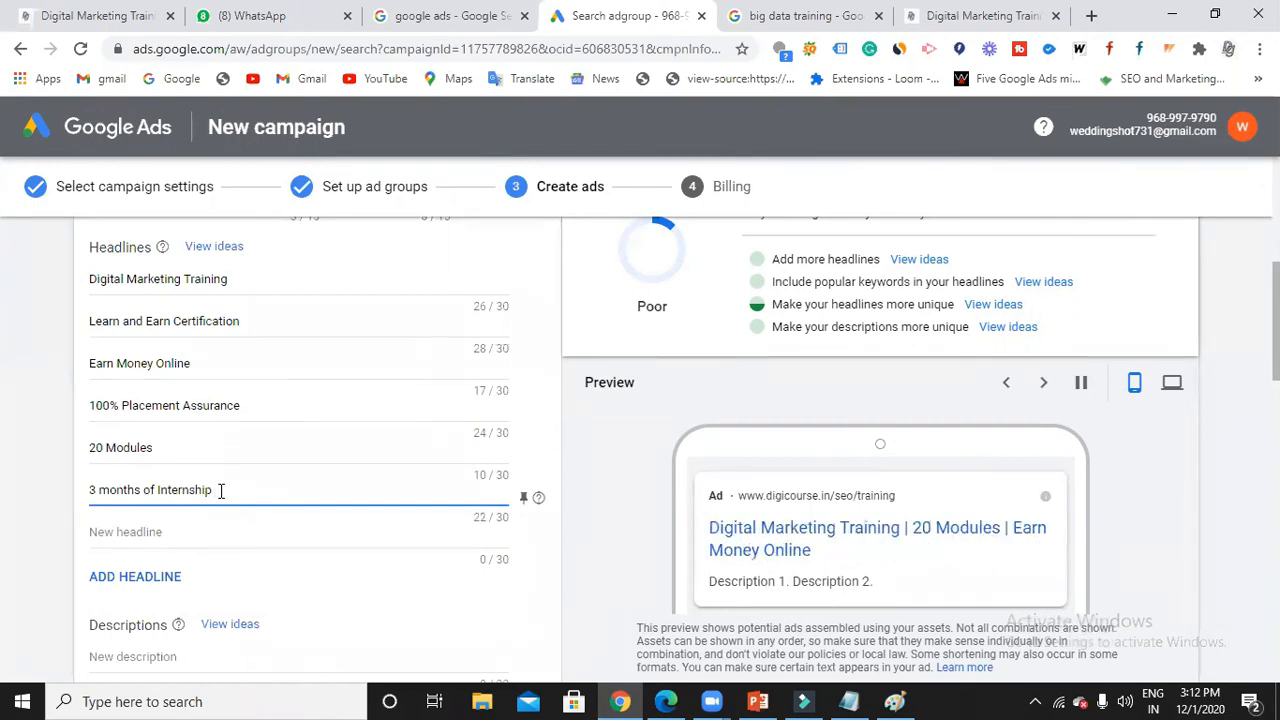
pyautogui.scroll(-1, 221, 490)
pyautogui.click(180, 438)
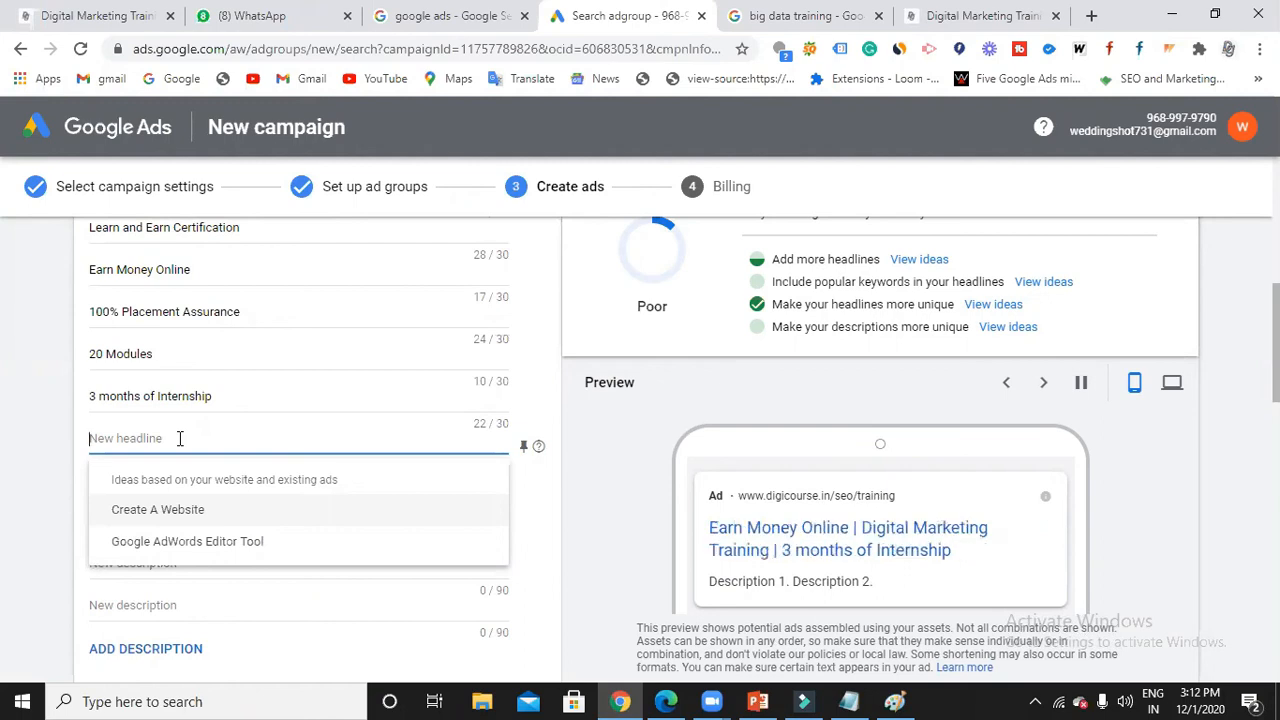
pyautogui.write('Glo')
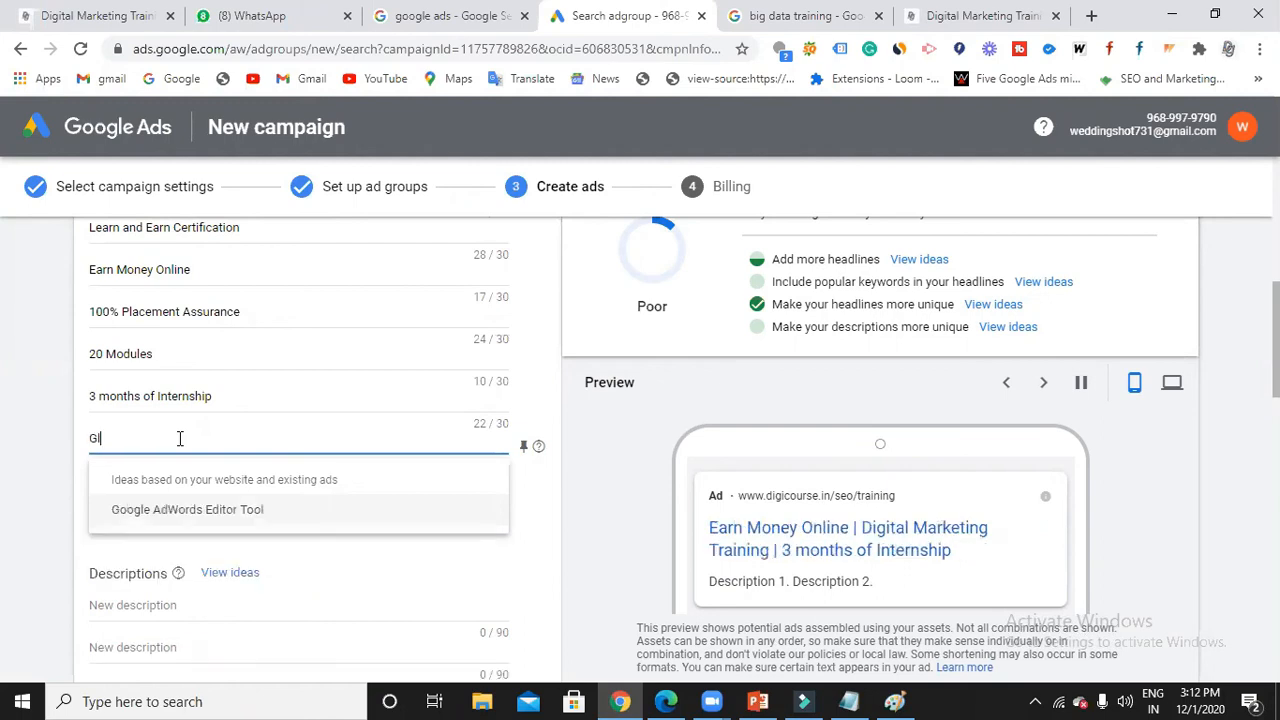
pyautogui.press('BackSpace')
pyautogui.press('BackSpace')
pyautogui.press('BackSpace')
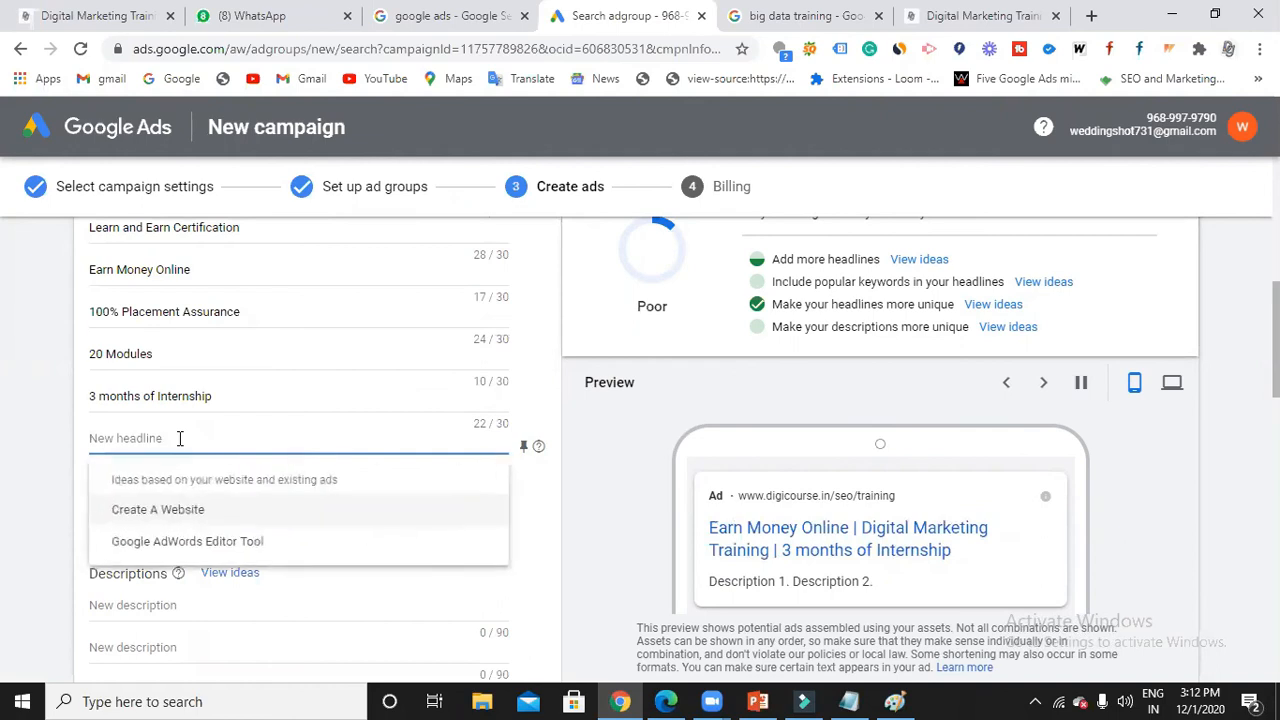
pyautogui.write('10')
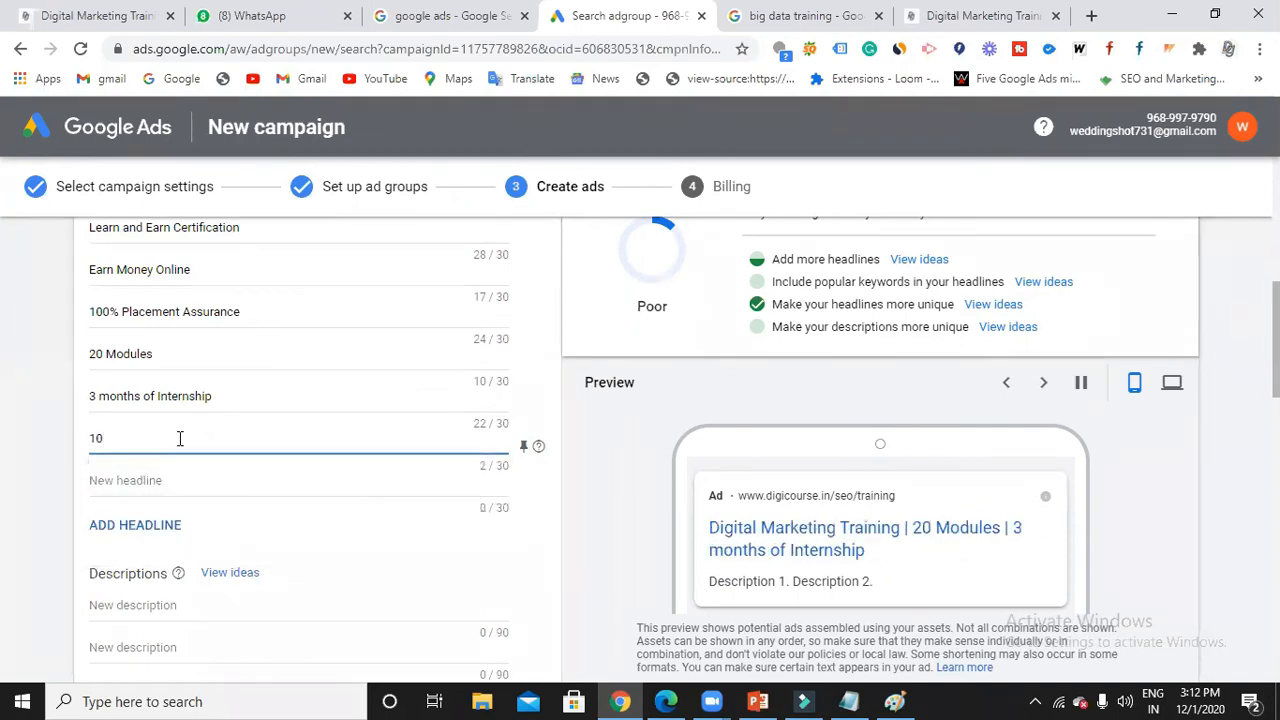
pyautogui.write(' global certifi')
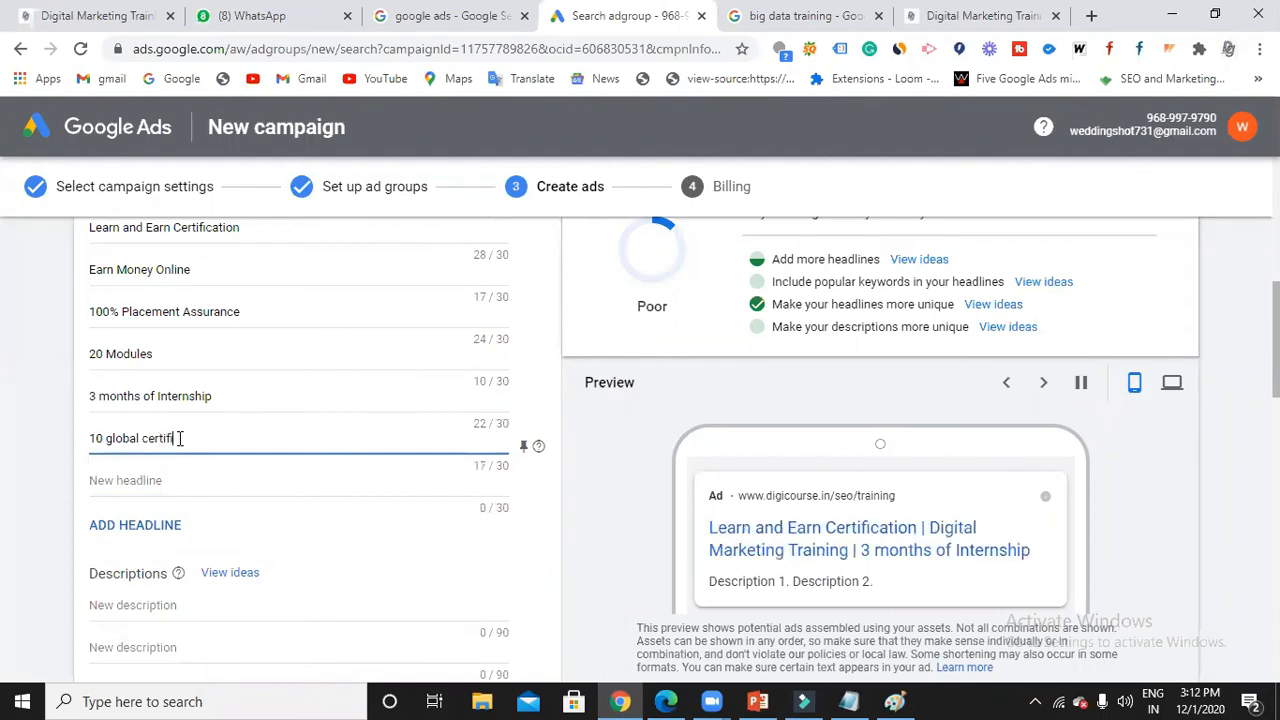
pyautogui.write('cations')
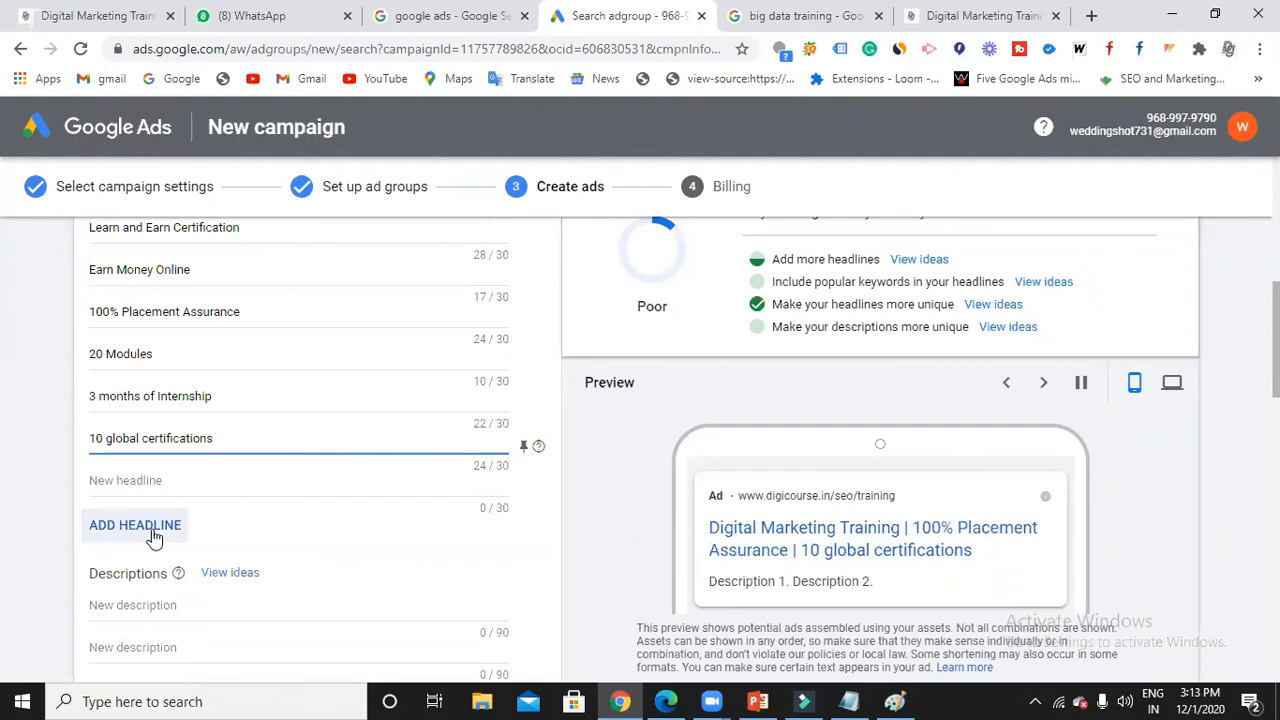
# Pick the certification/100% placement and industrial experts suggestions as the two descriptions.
pyautogui.scroll(-2, 260, 509)
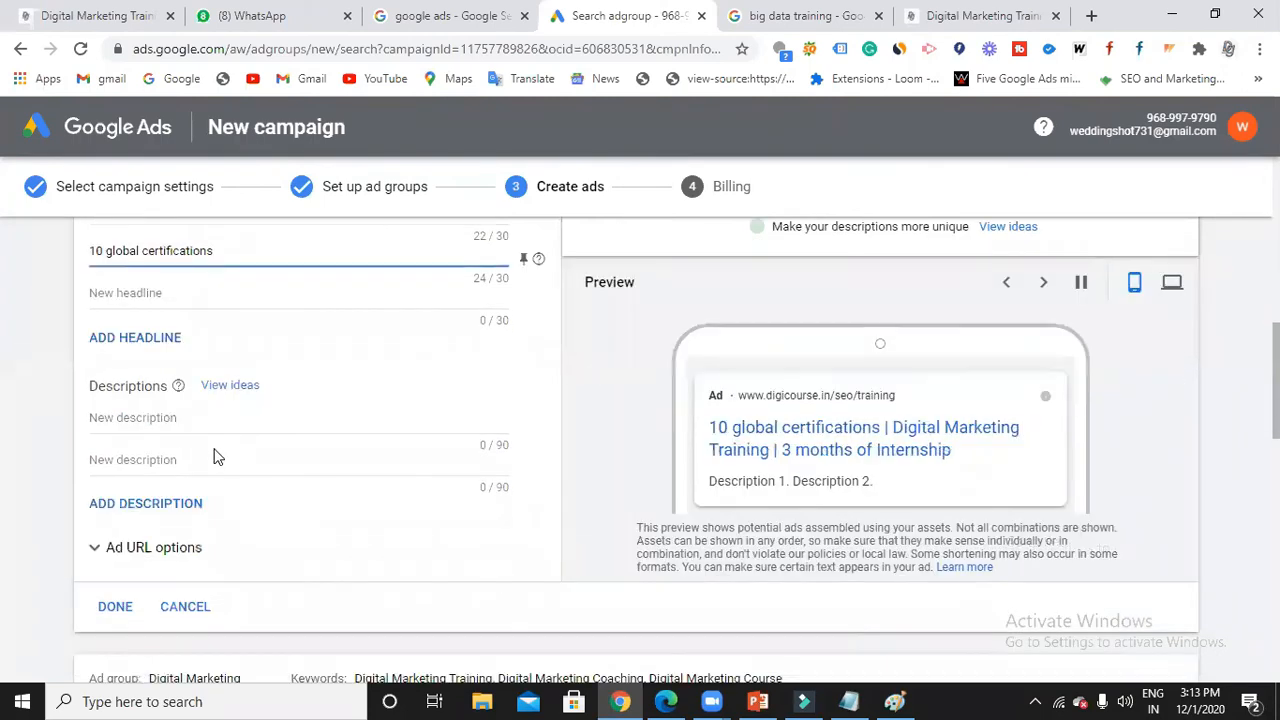
pyautogui.click(203, 417)
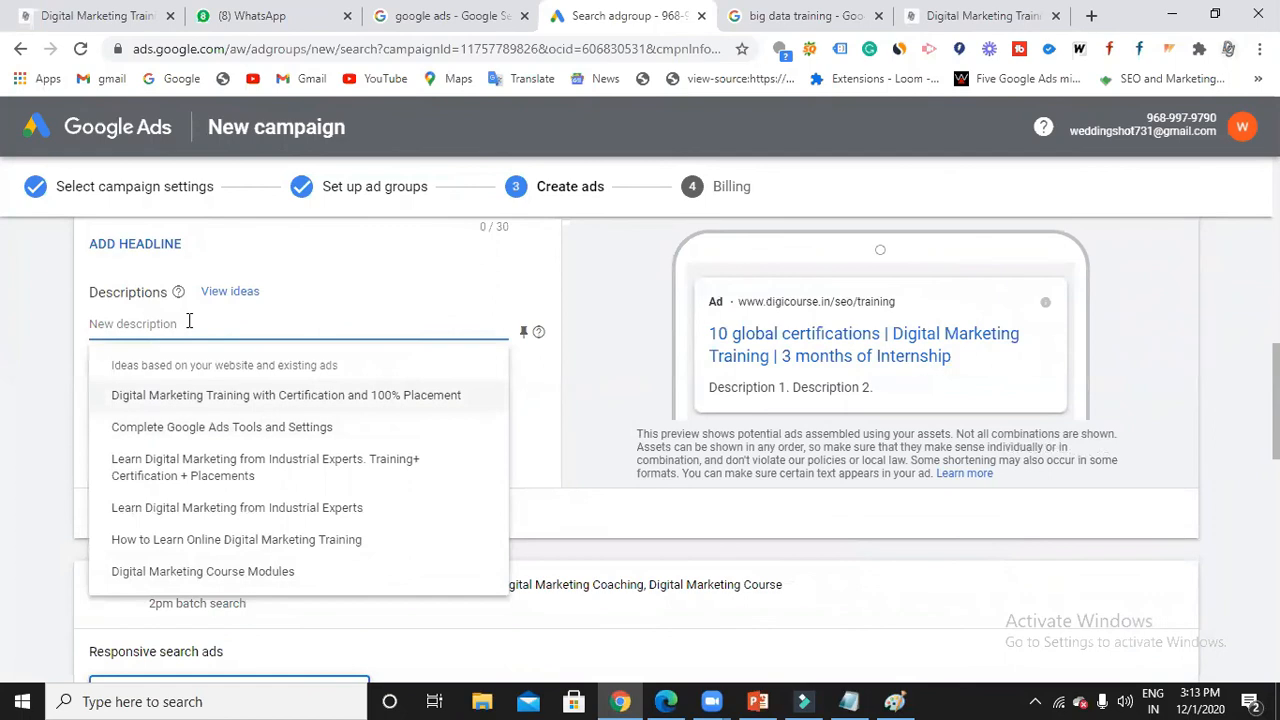
pyautogui.click(200, 398)
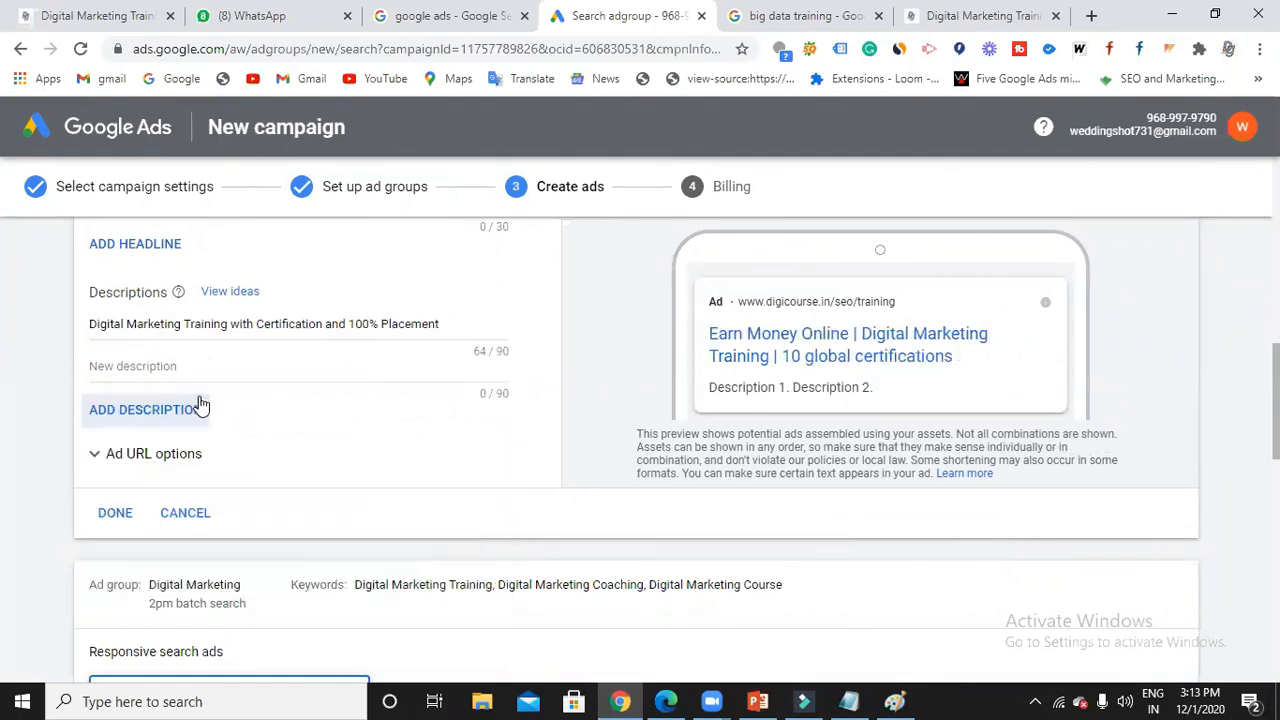
pyautogui.click(204, 364)
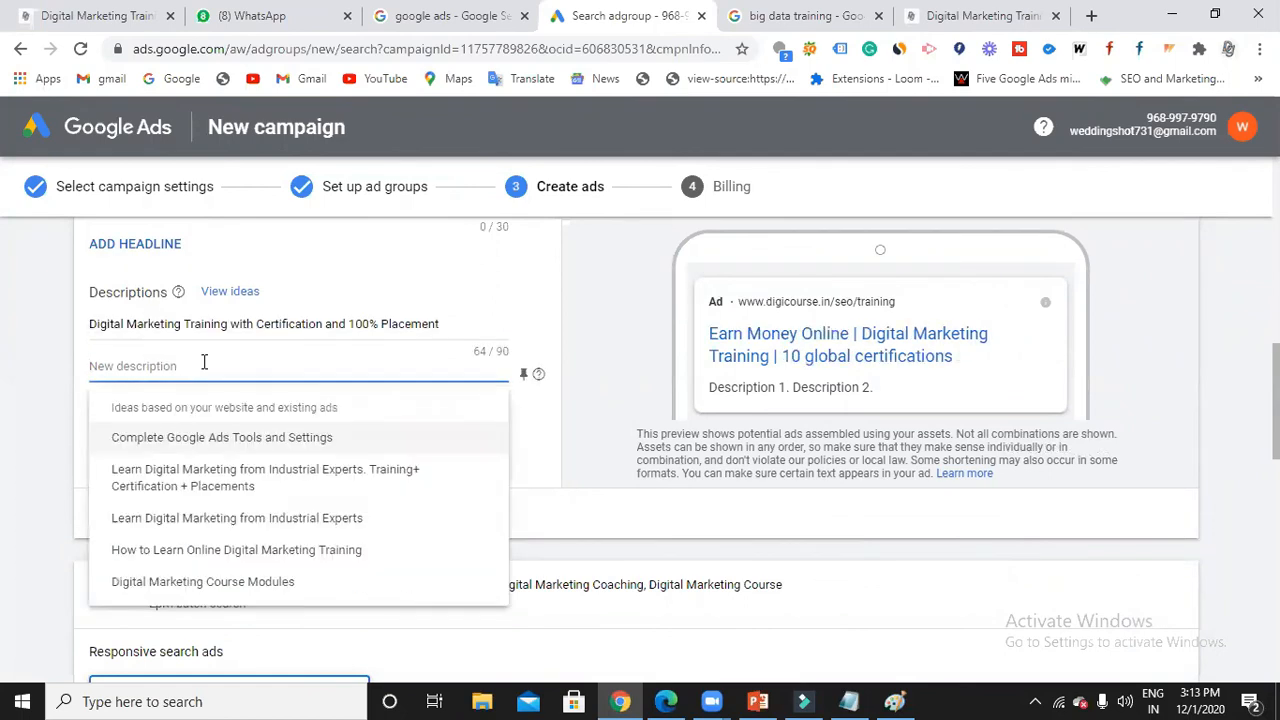
pyautogui.click(200, 478)
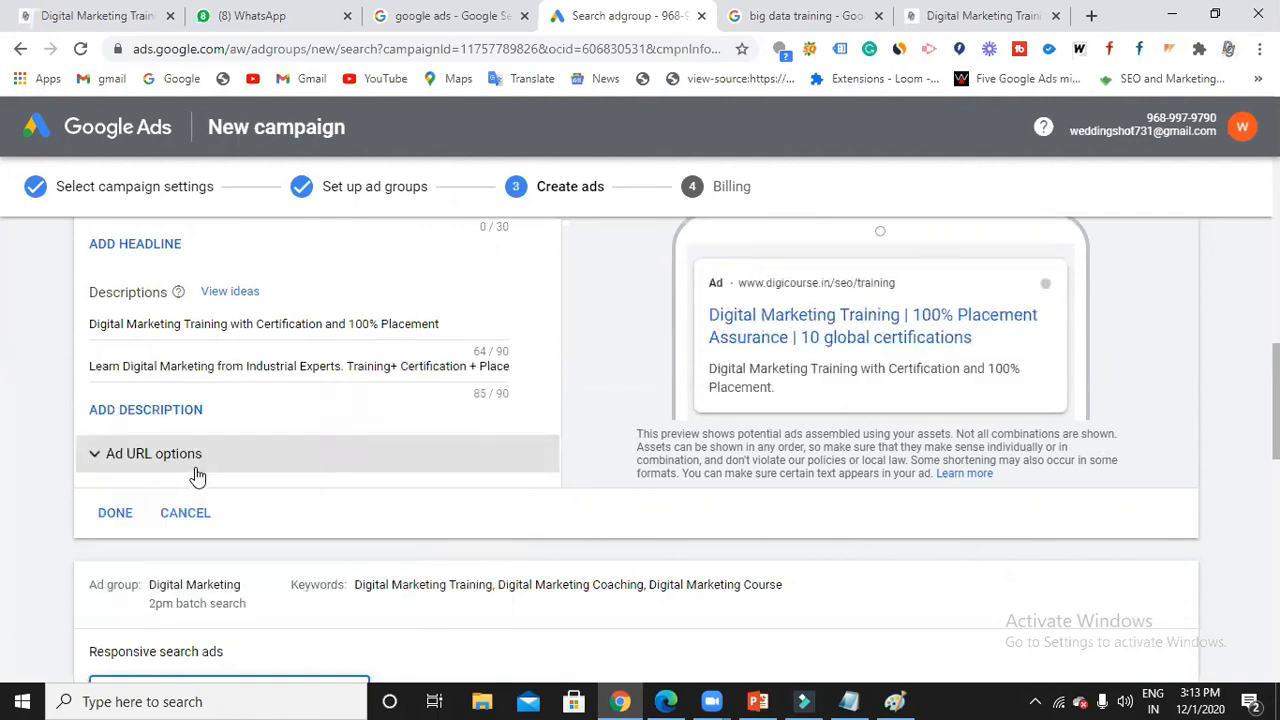
# Review the finished SEO ad and save it.
pyautogui.scroll(6, 481, 368)
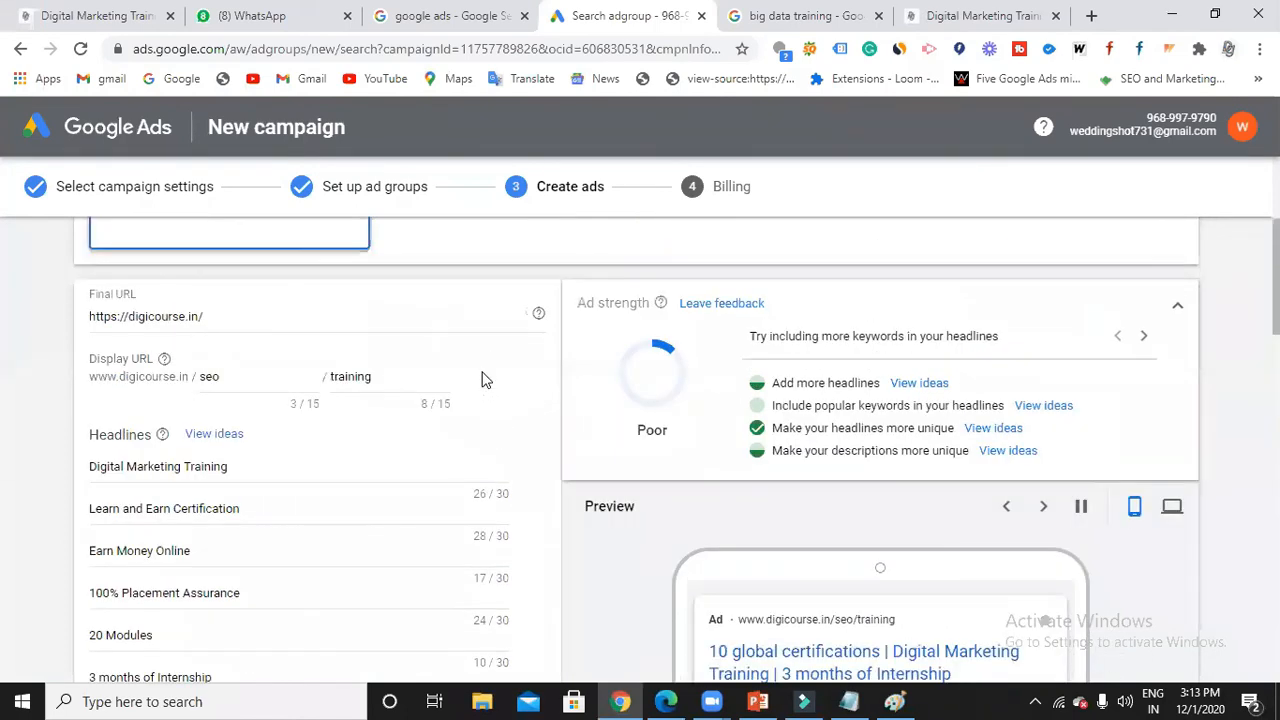
pyautogui.scroll(-1, 481, 383)
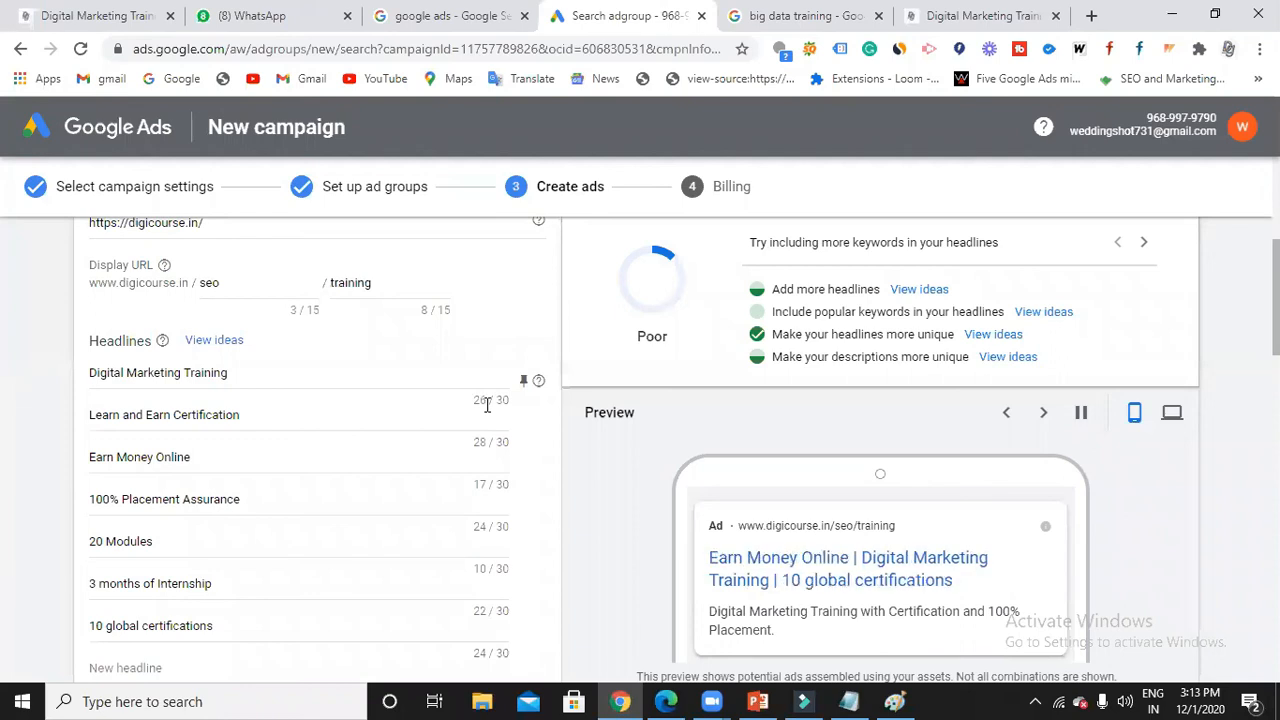
pyautogui.scroll(-6, 506, 403)
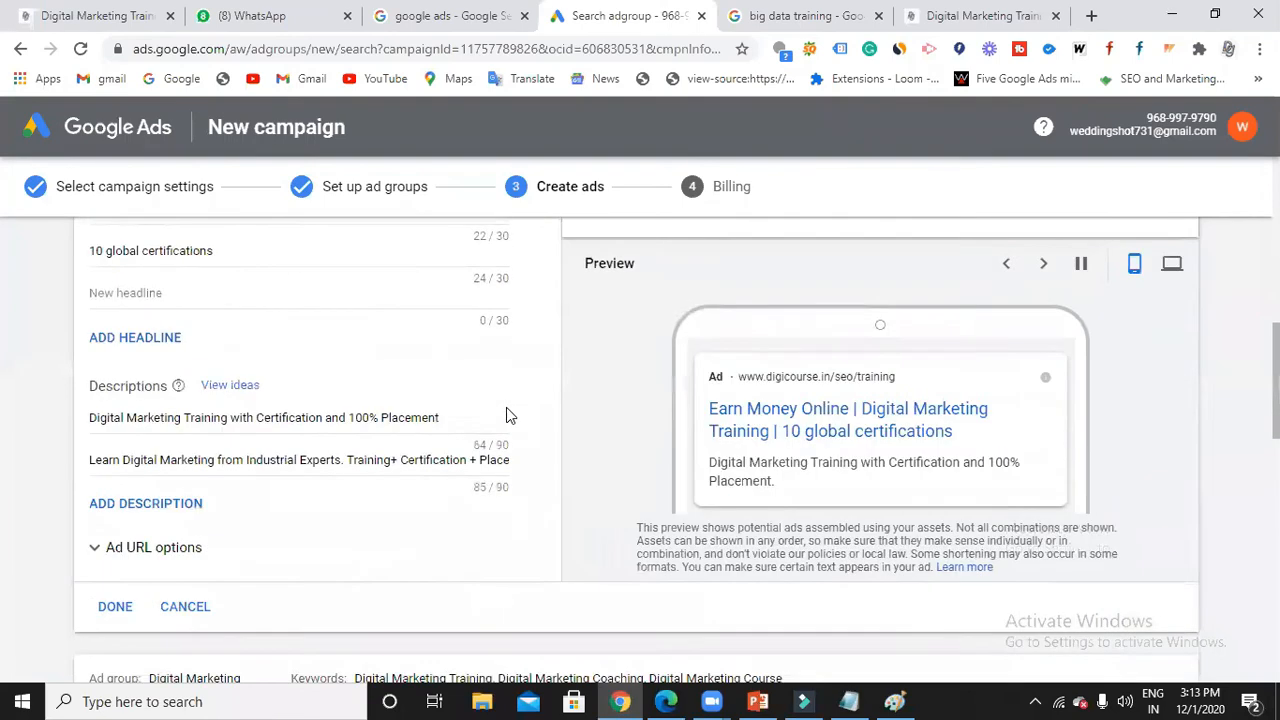
pyautogui.scroll(1, 500, 362)
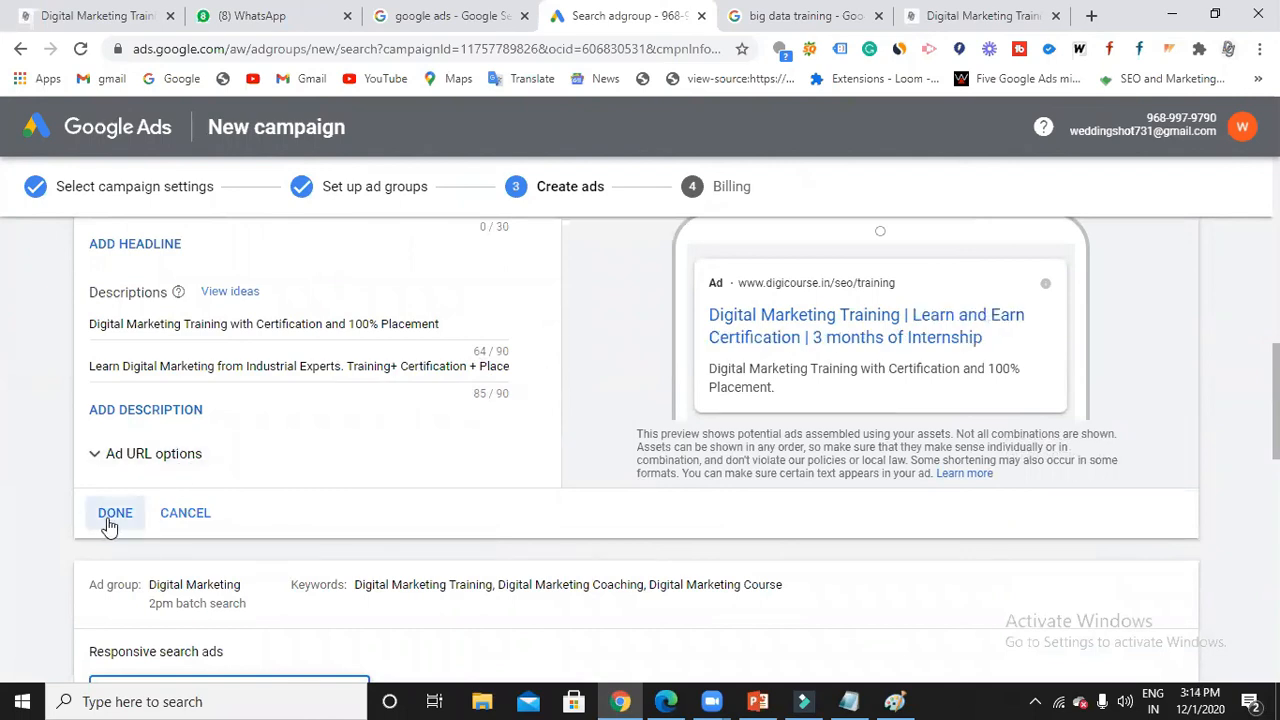
pyautogui.click(166, 526)
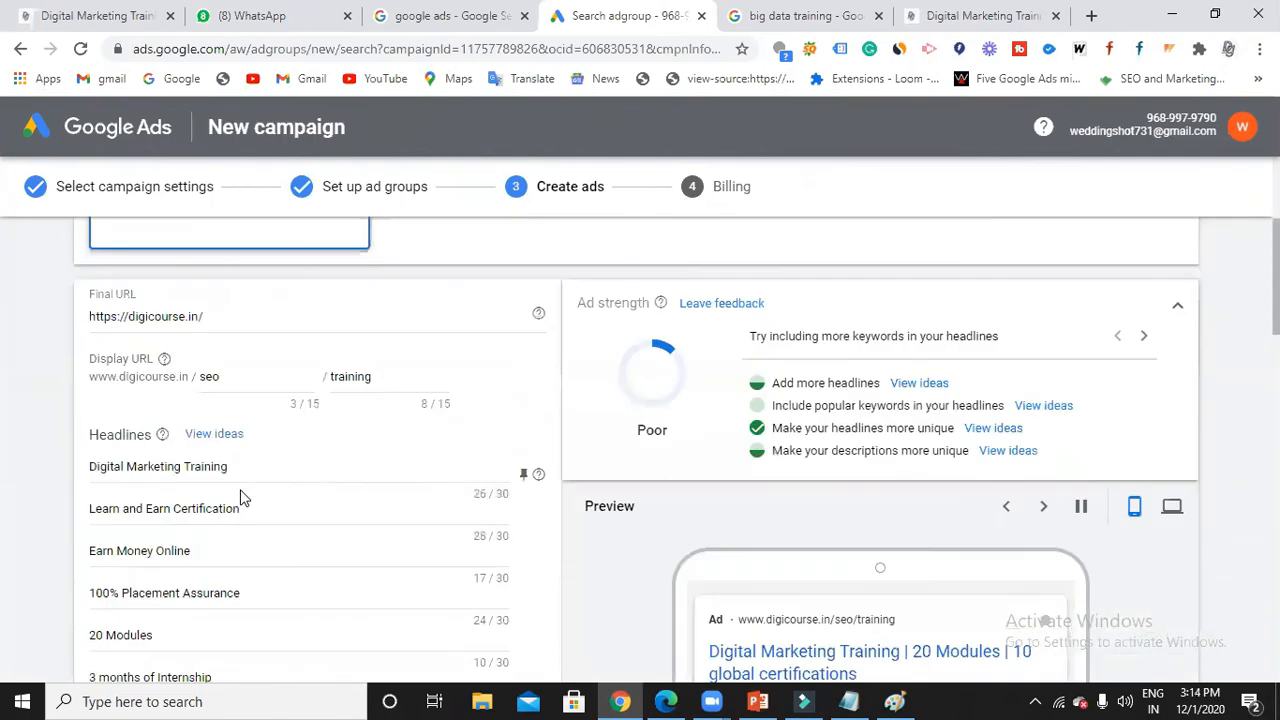
pyautogui.scroll(-6, 240, 497)
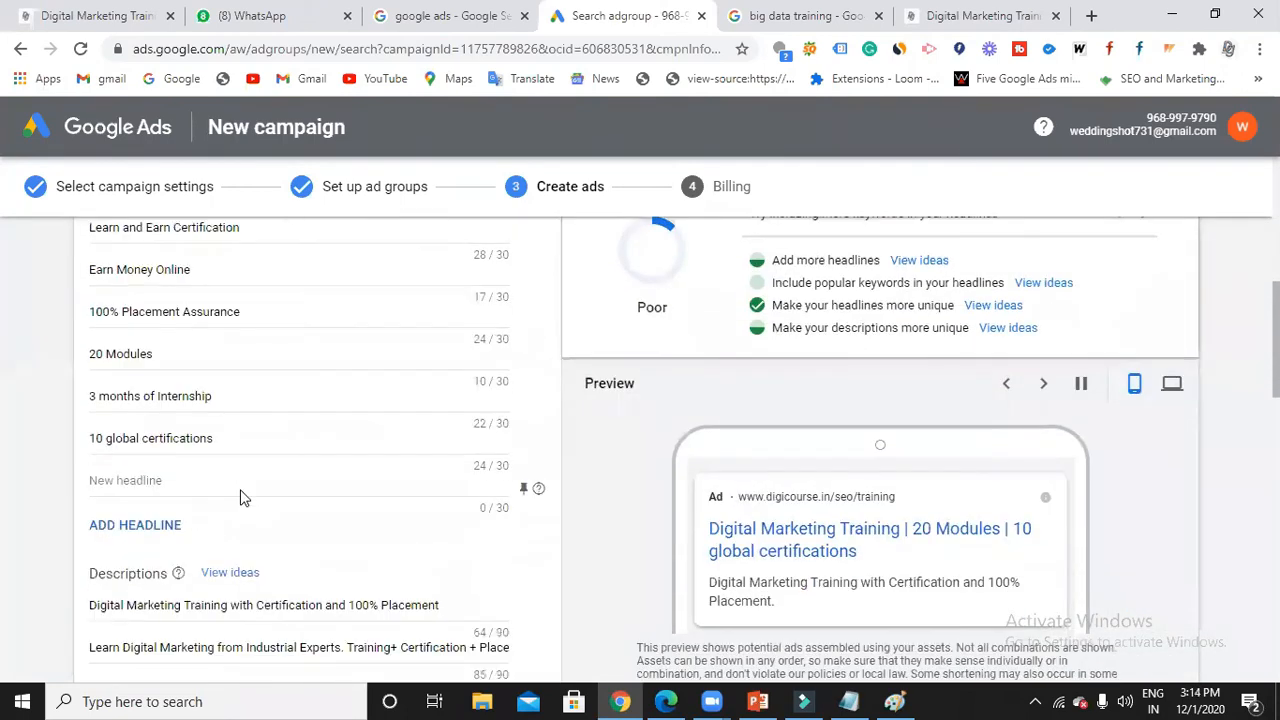
pyautogui.click(114, 514)
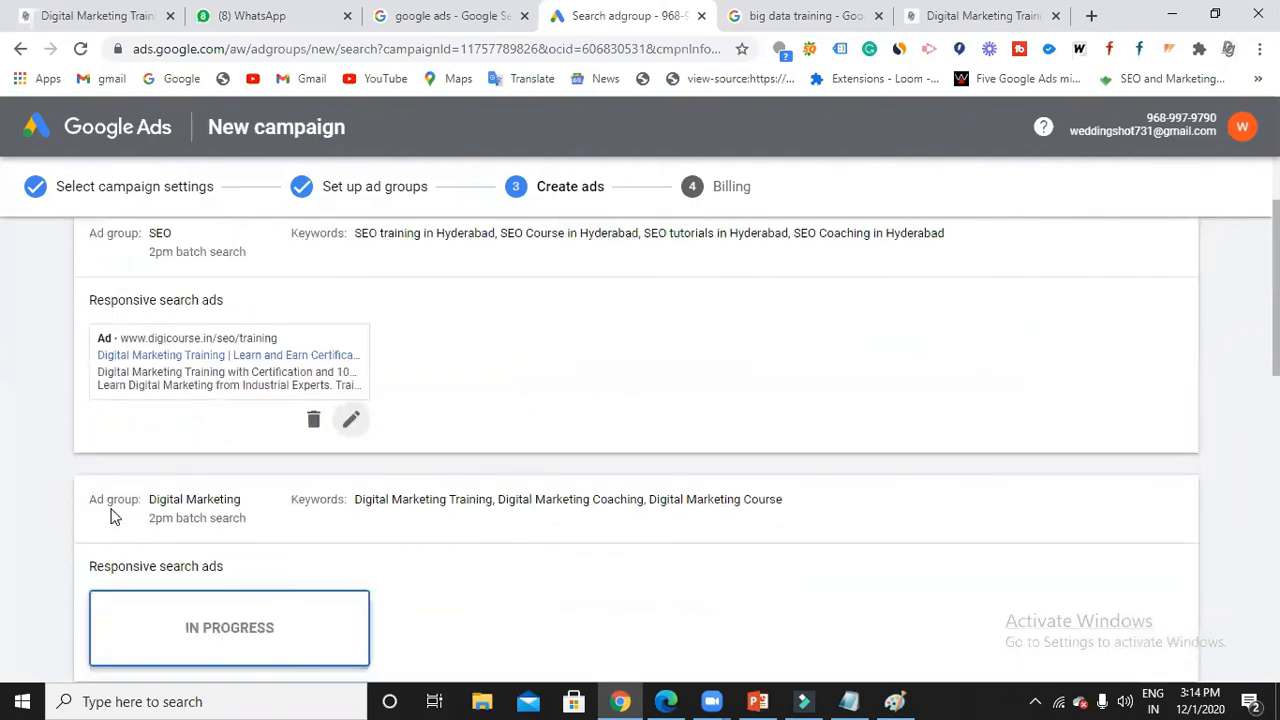
pyautogui.scroll(-1, 195, 408)
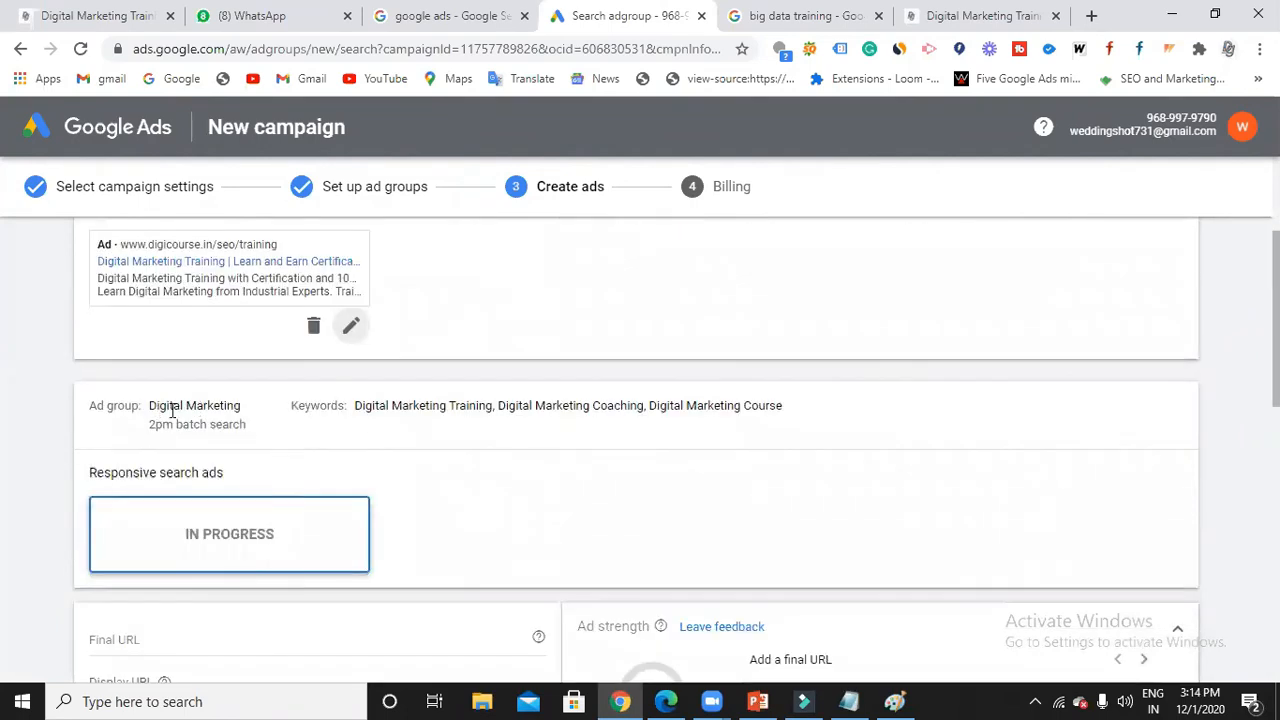
pyautogui.scroll(-2, 225, 513)
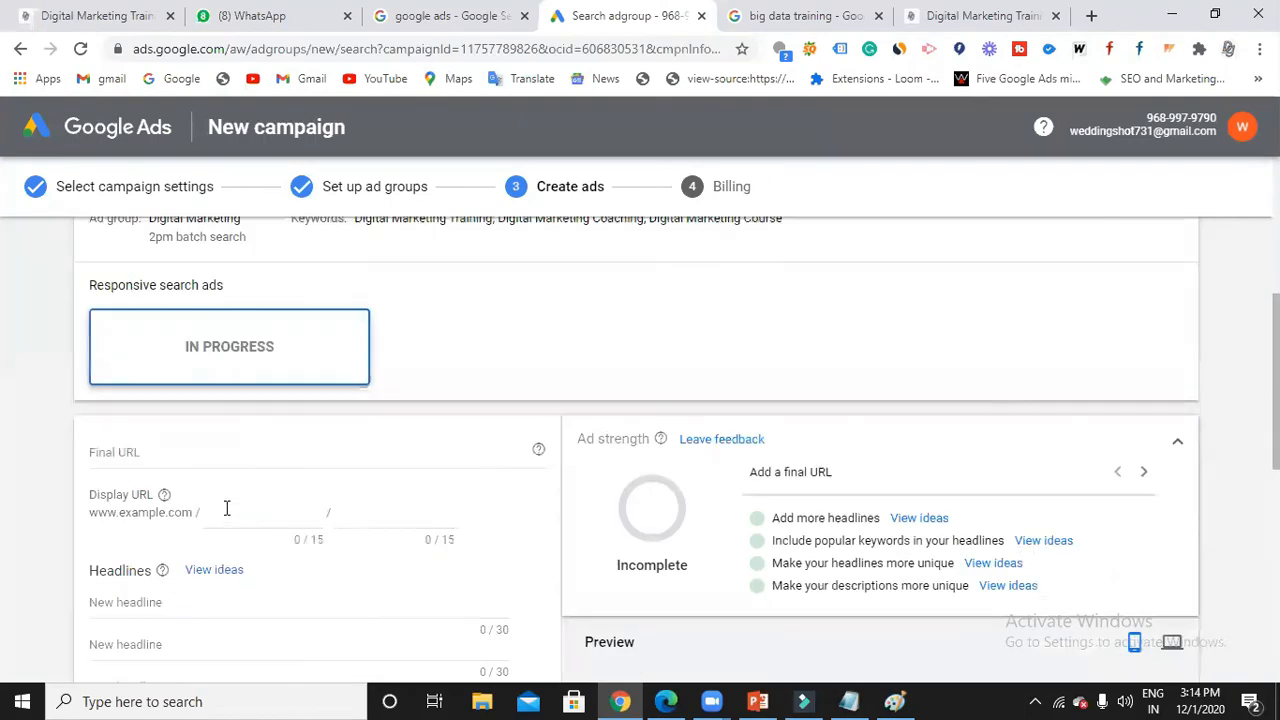
# Paste the digicourse.in final URL and pick headlines Digital Marketing Training, Learn and Earn Certification, Earn Money Online.
pyautogui.click(202, 459)
pyautogui.write('https://digicourse.in/')
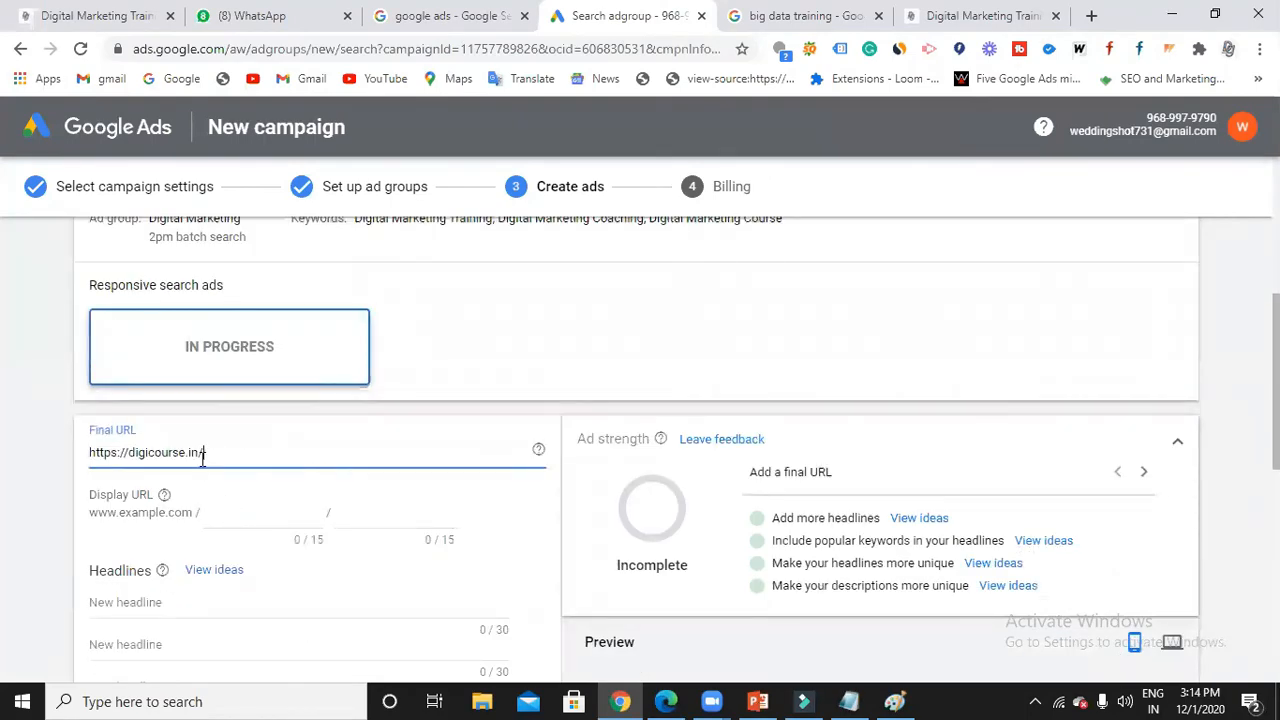
pyautogui.scroll(-2, 180, 480)
pyautogui.click(187, 416)
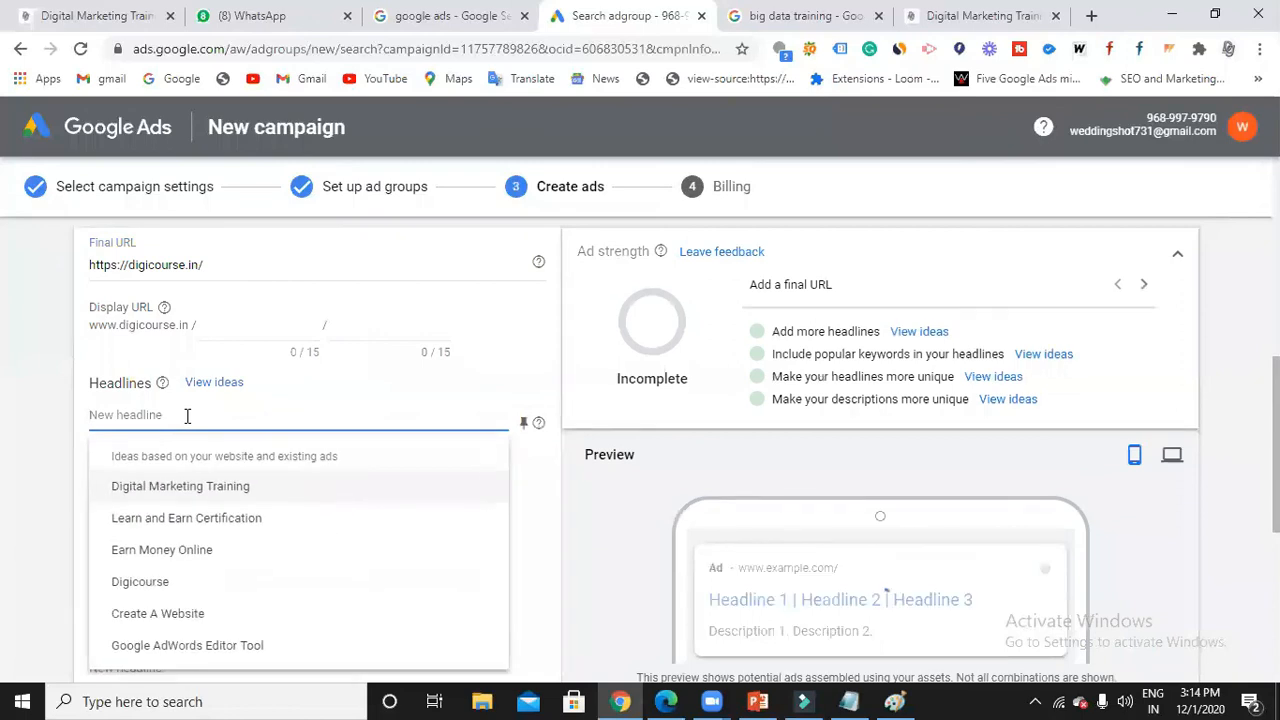
pyautogui.click(206, 486)
pyautogui.click(206, 456)
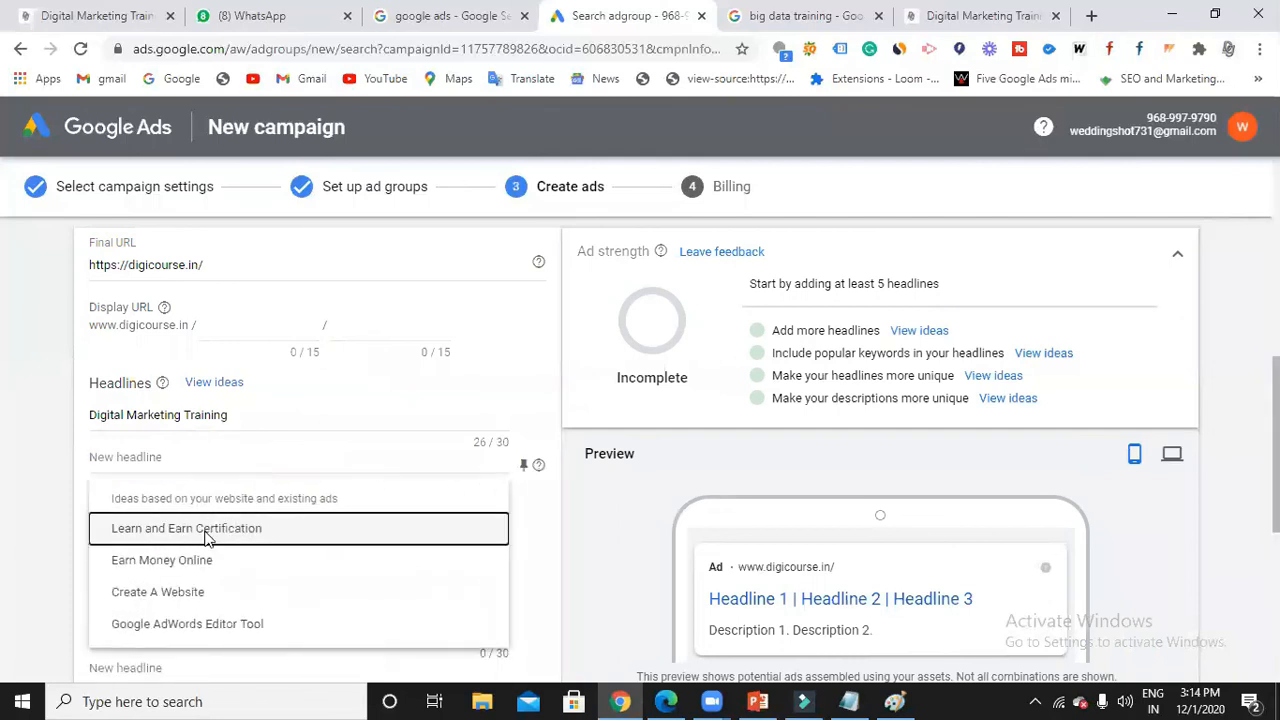
pyautogui.click(206, 530)
pyautogui.click(203, 499)
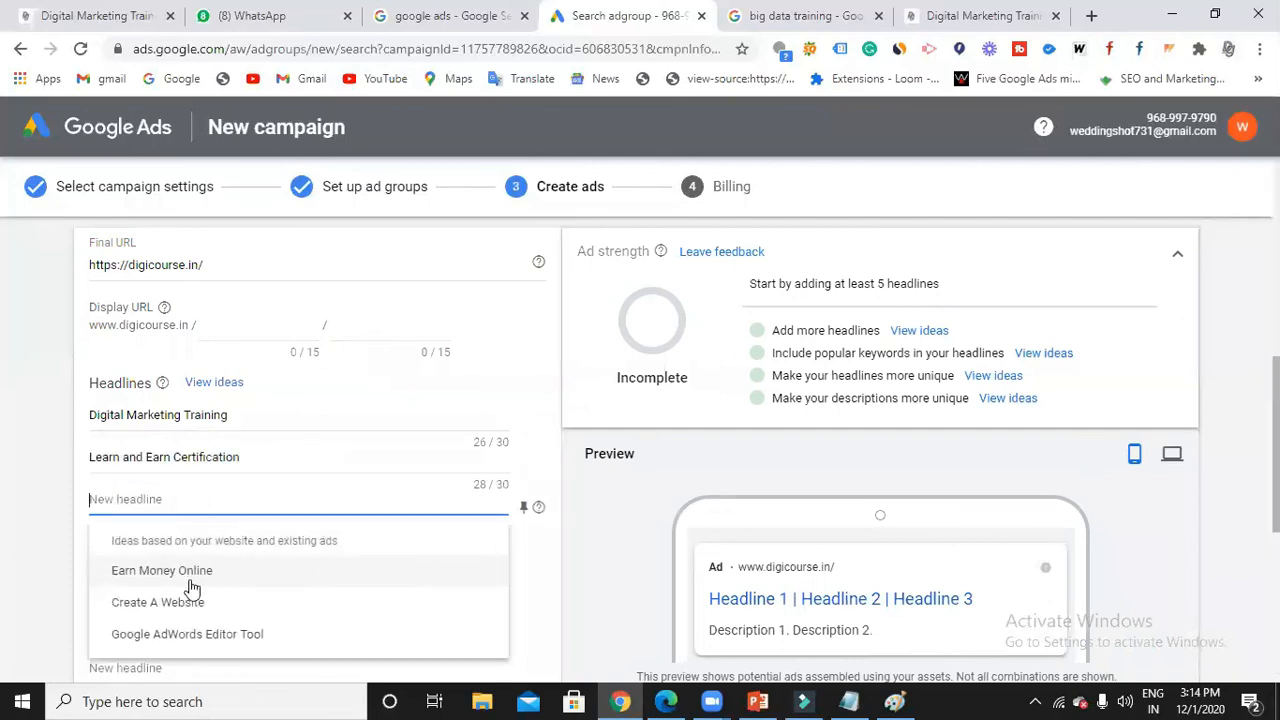
pyautogui.click(193, 578)
# Add the headlines 'SEO' and 'Affiliate Marketing'.
pyautogui.click(194, 552)
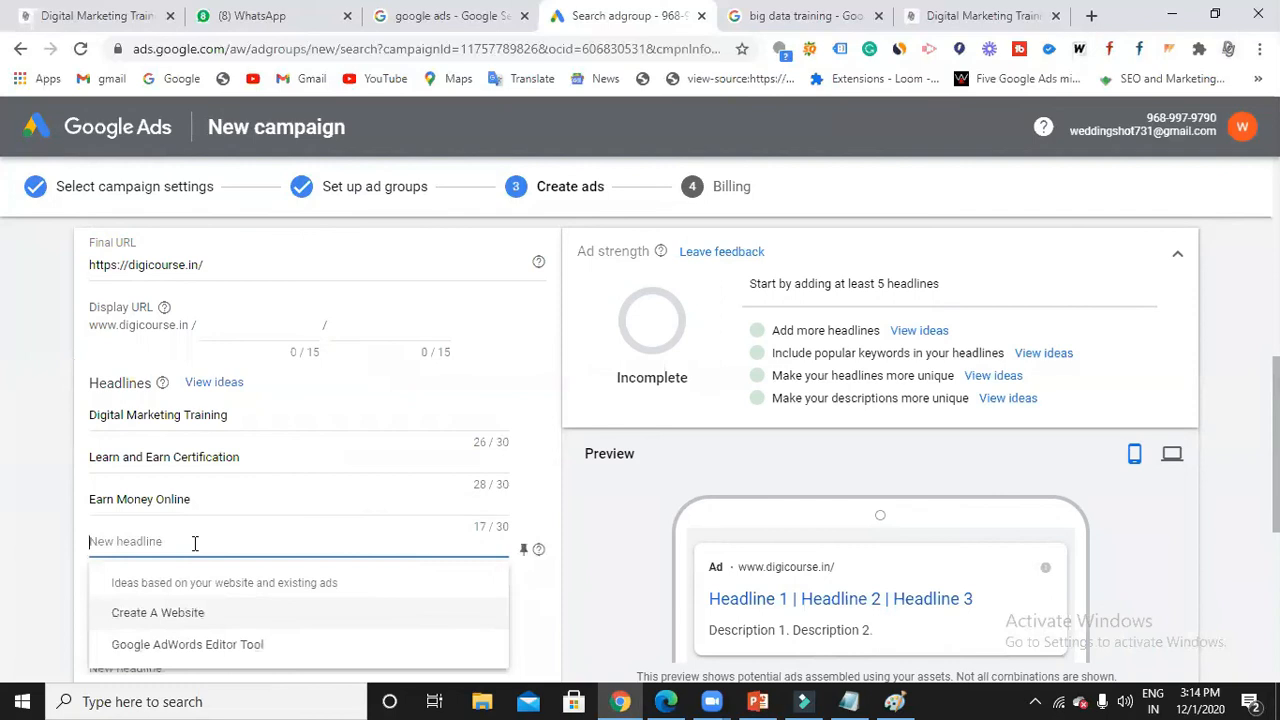
pyautogui.write('SEO')
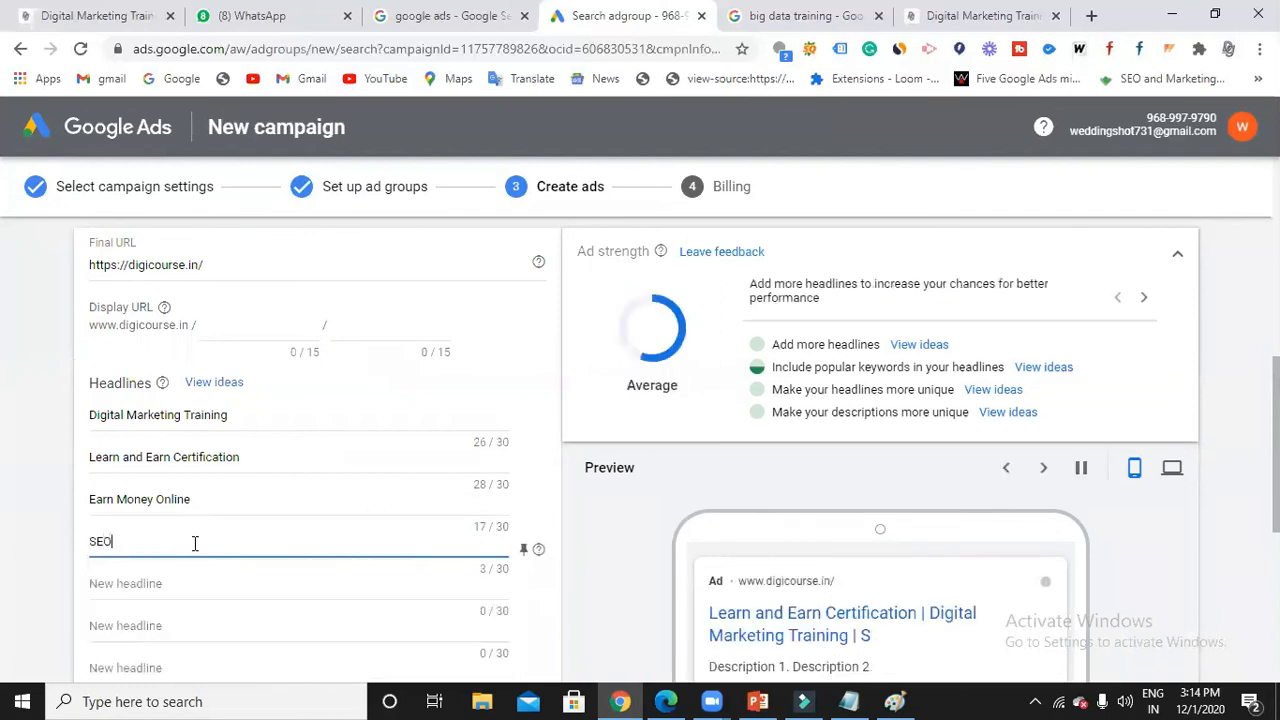
pyautogui.scroll(-1, 195, 542)
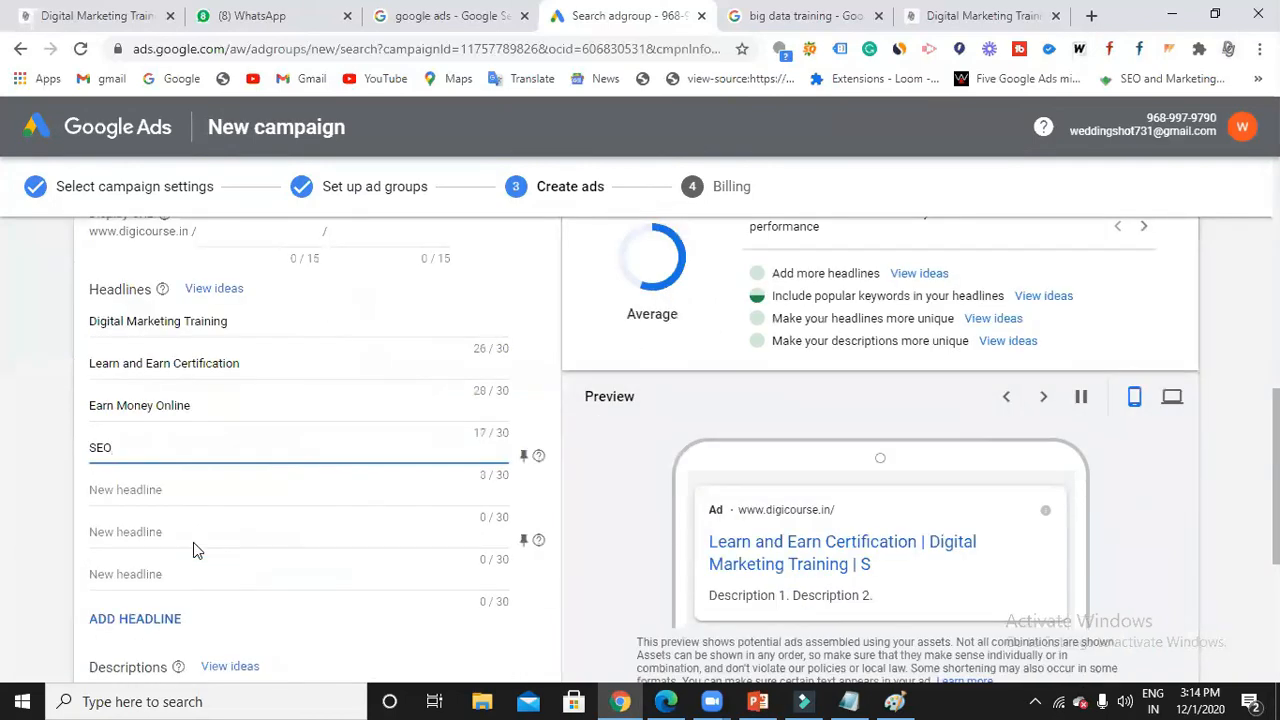
pyautogui.click(203, 490)
pyautogui.write('GOOGLE')
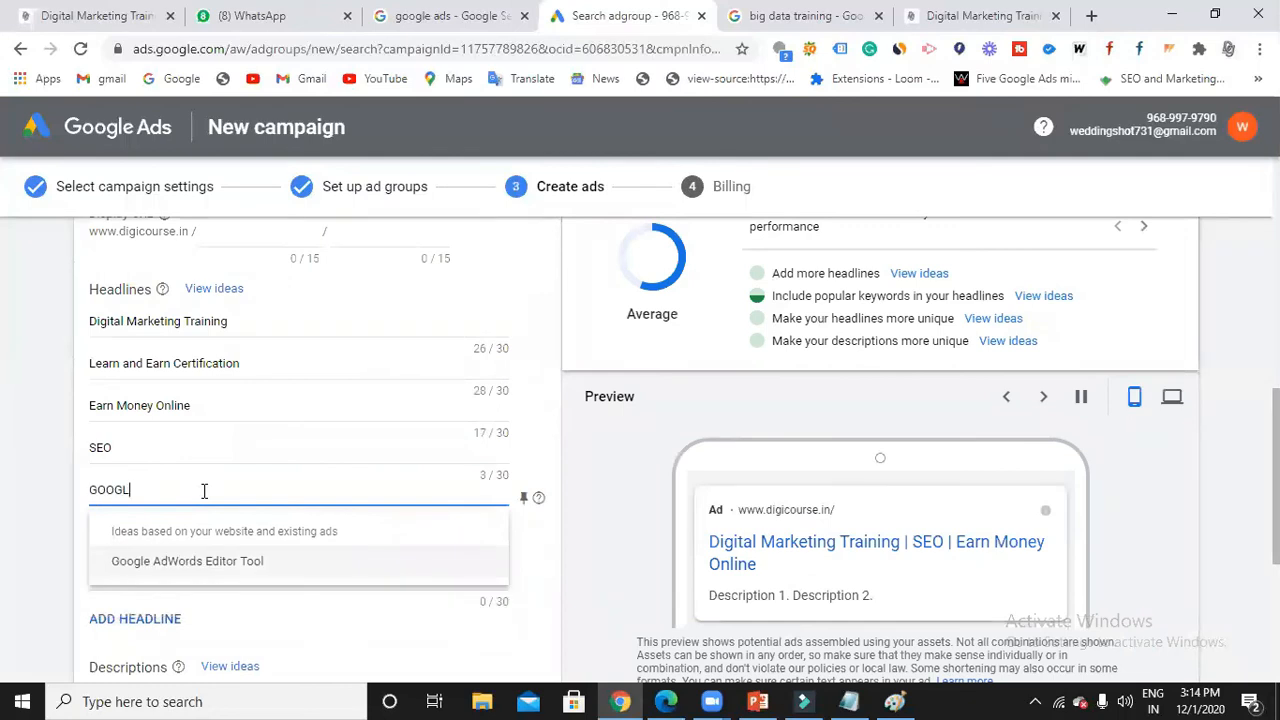
pyautogui.press('BackSpace')
pyautogui.press('BackSpace')
pyautogui.press('BackSpace')
pyautogui.press('BackSpace')
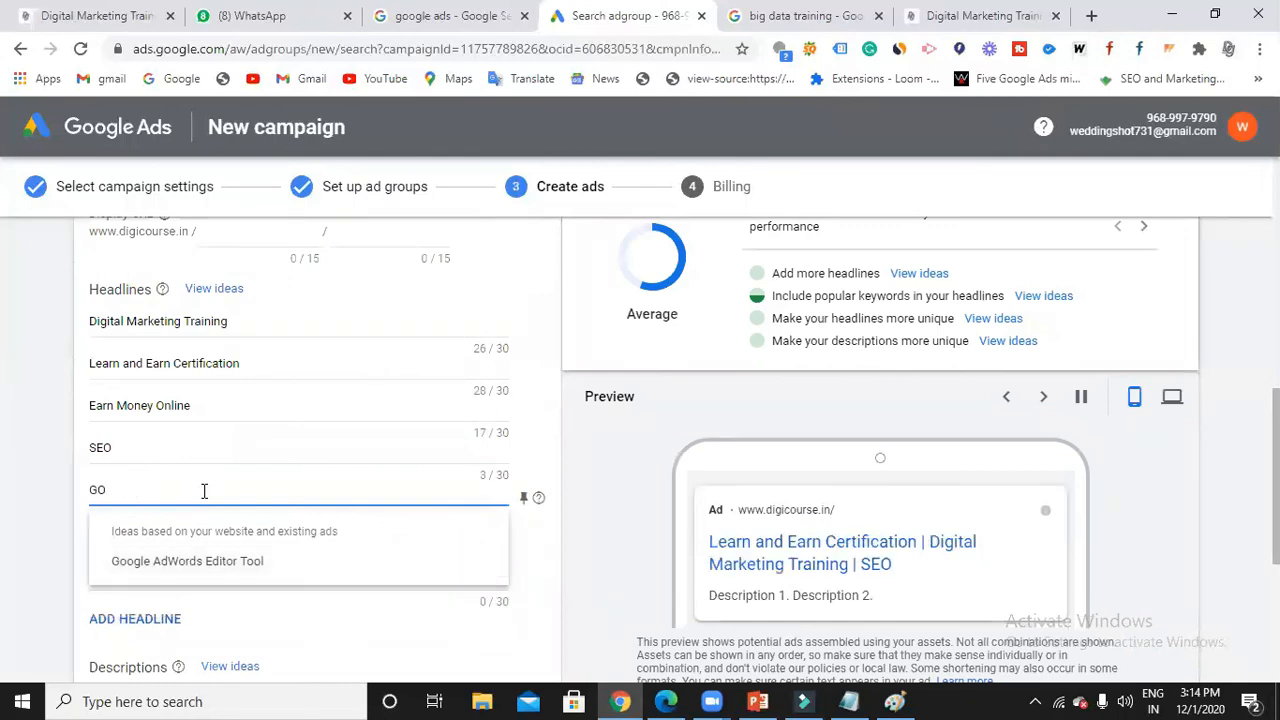
pyautogui.press('BackSpace')
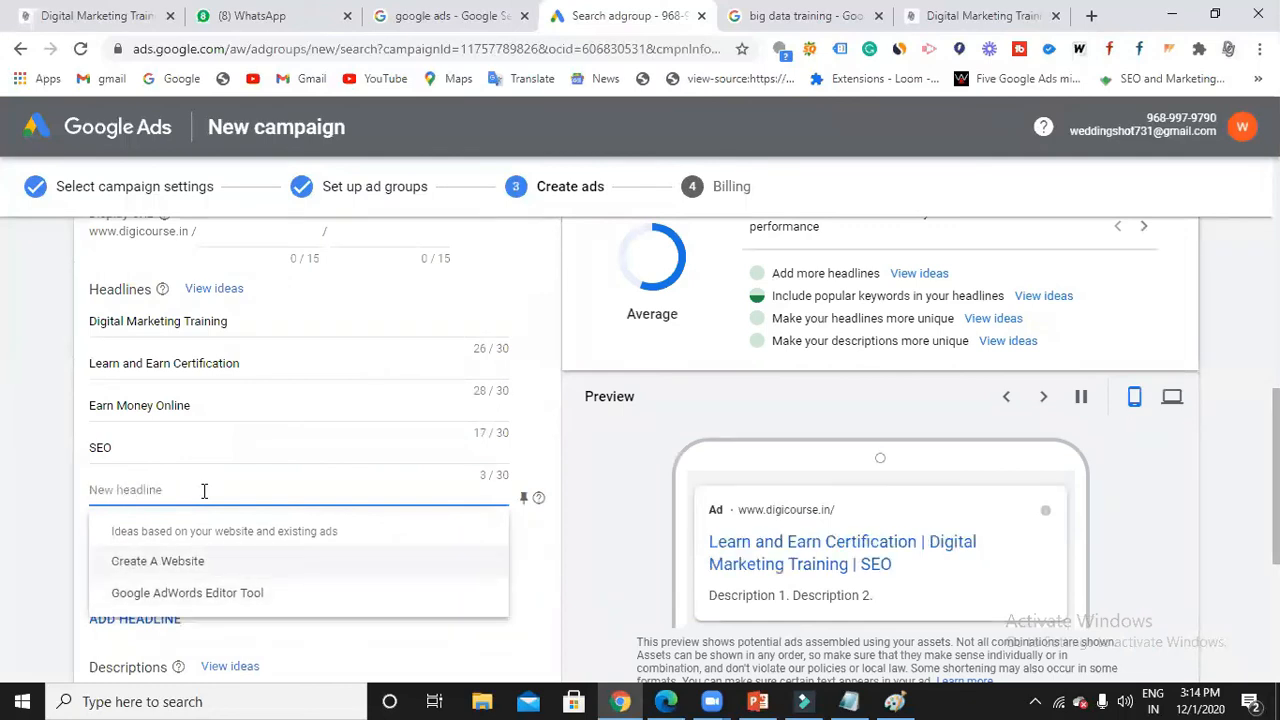
pyautogui.write('G')
pyautogui.press('BackSpace')
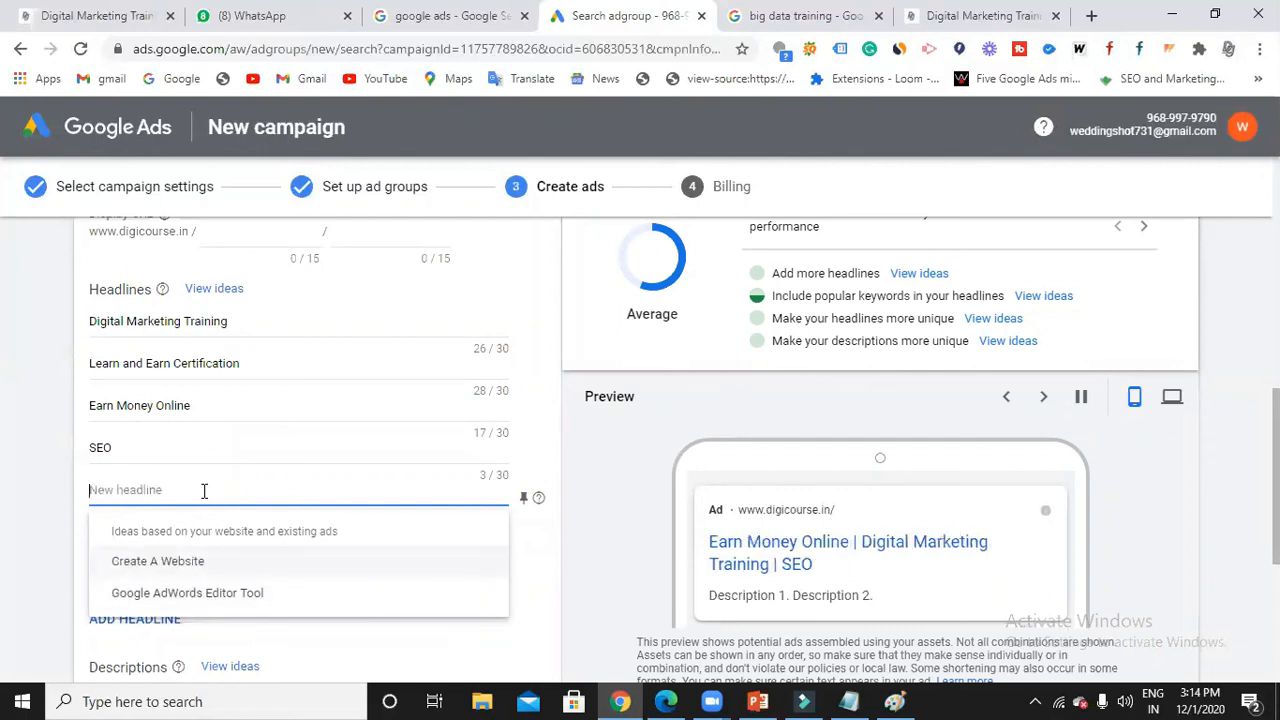
pyautogui.write('Affiliate M')
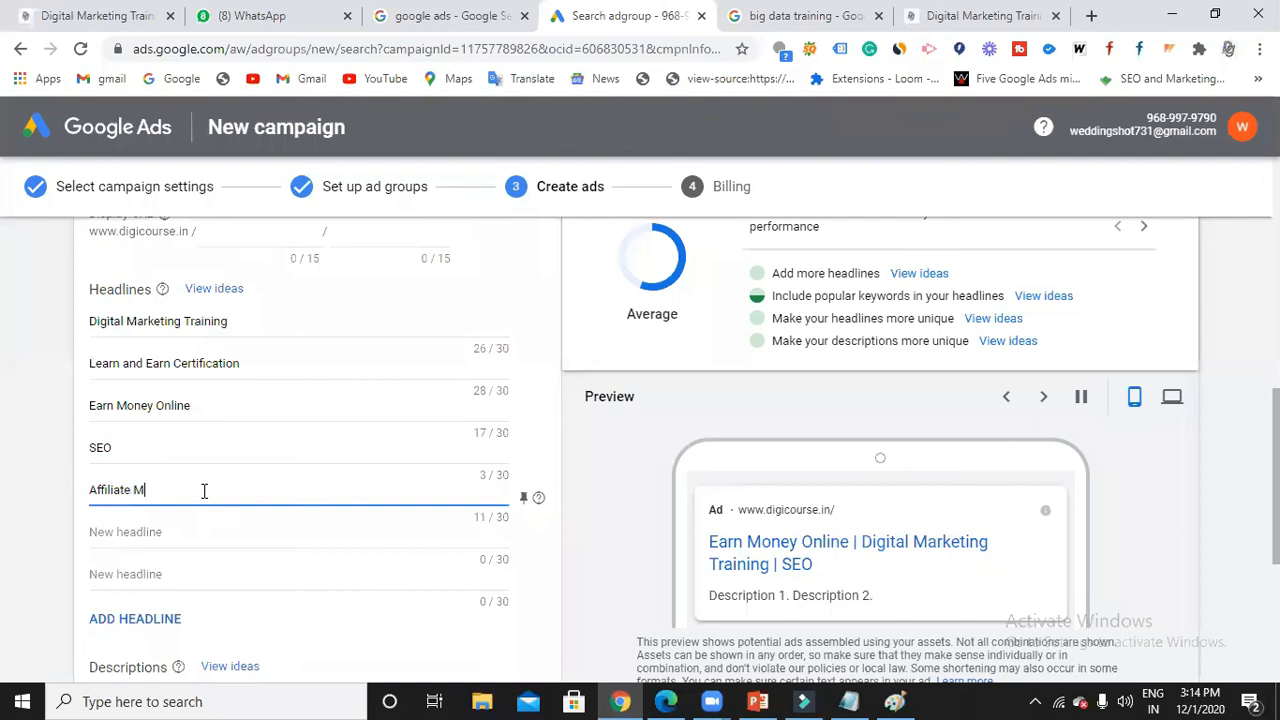
pyautogui.write('arketing')
# Add the headlines 'How to earn money online' and 'Learn how to design website'.
pyautogui.click(237, 534)
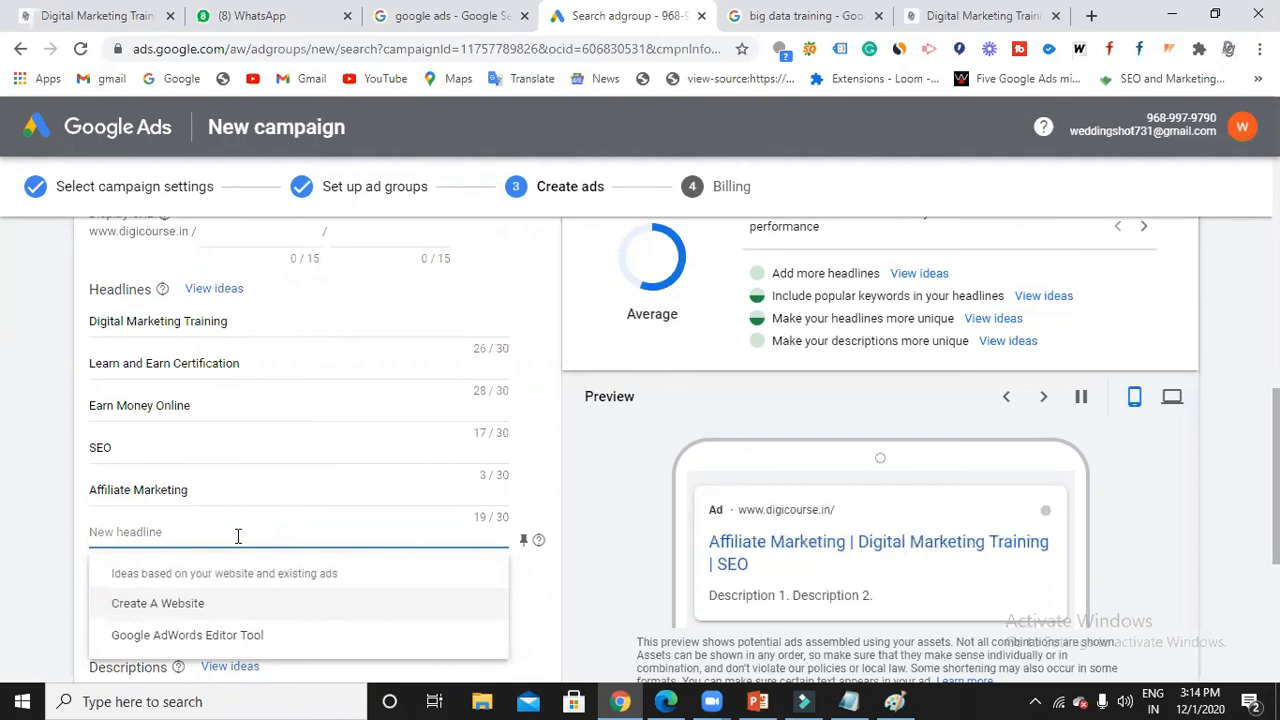
pyautogui.write('How t')
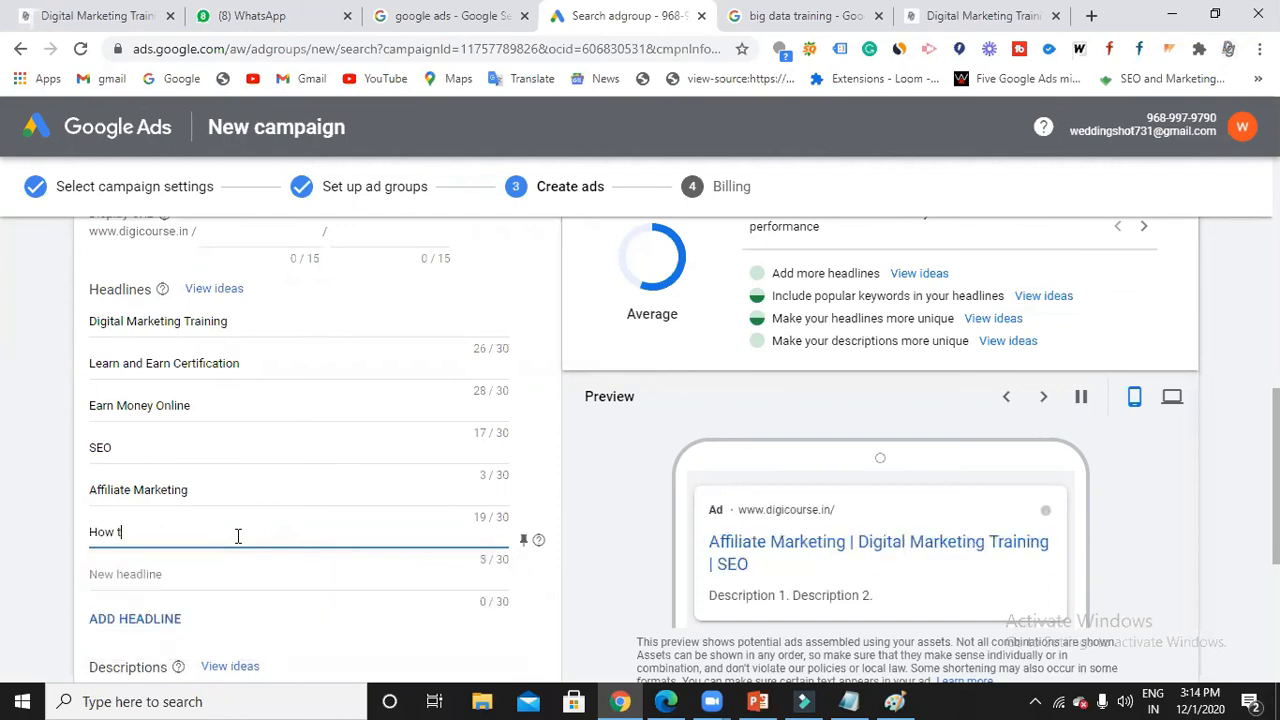
pyautogui.write('o earn money online')
pyautogui.scroll(-1, 237, 535)
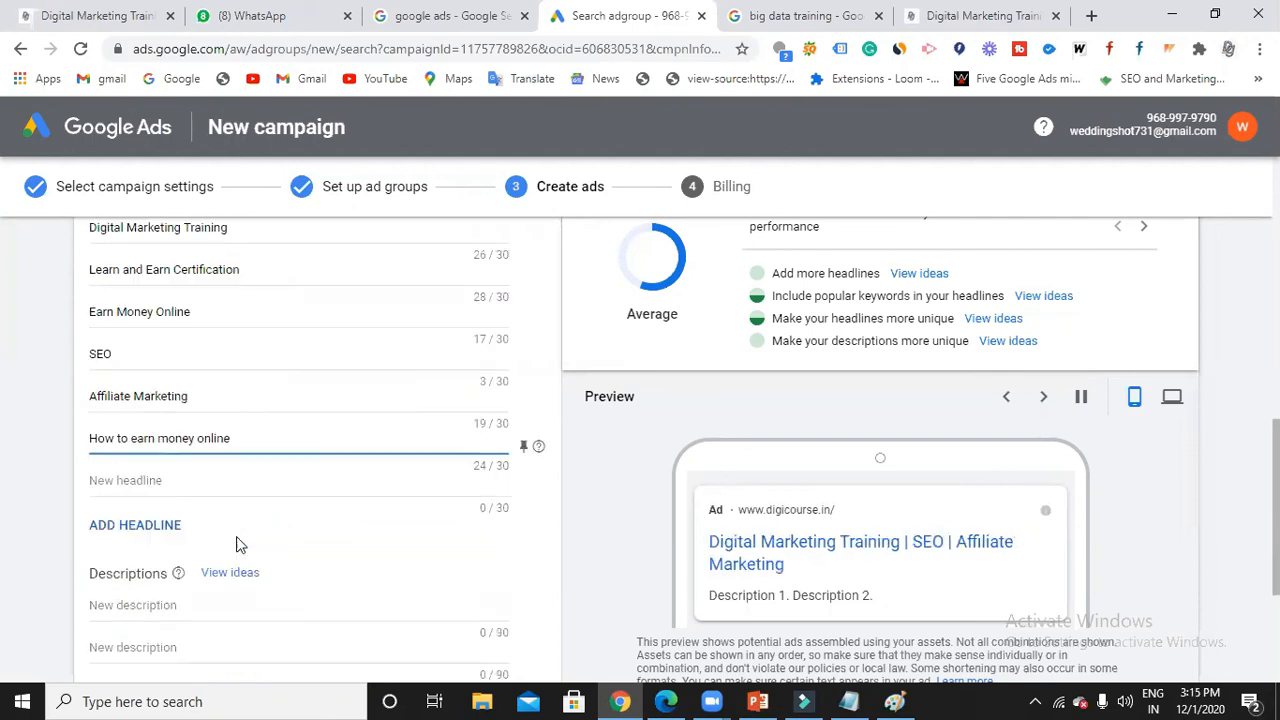
pyautogui.click(228, 482)
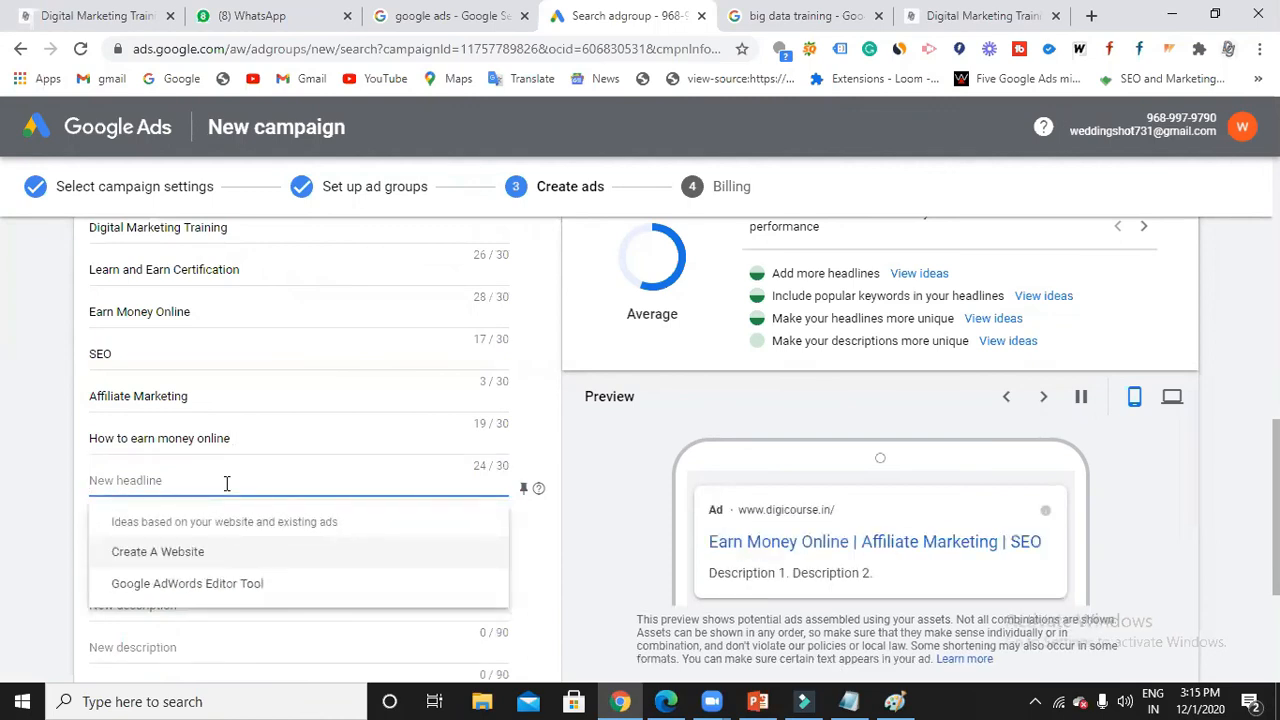
pyautogui.write('Learn ')
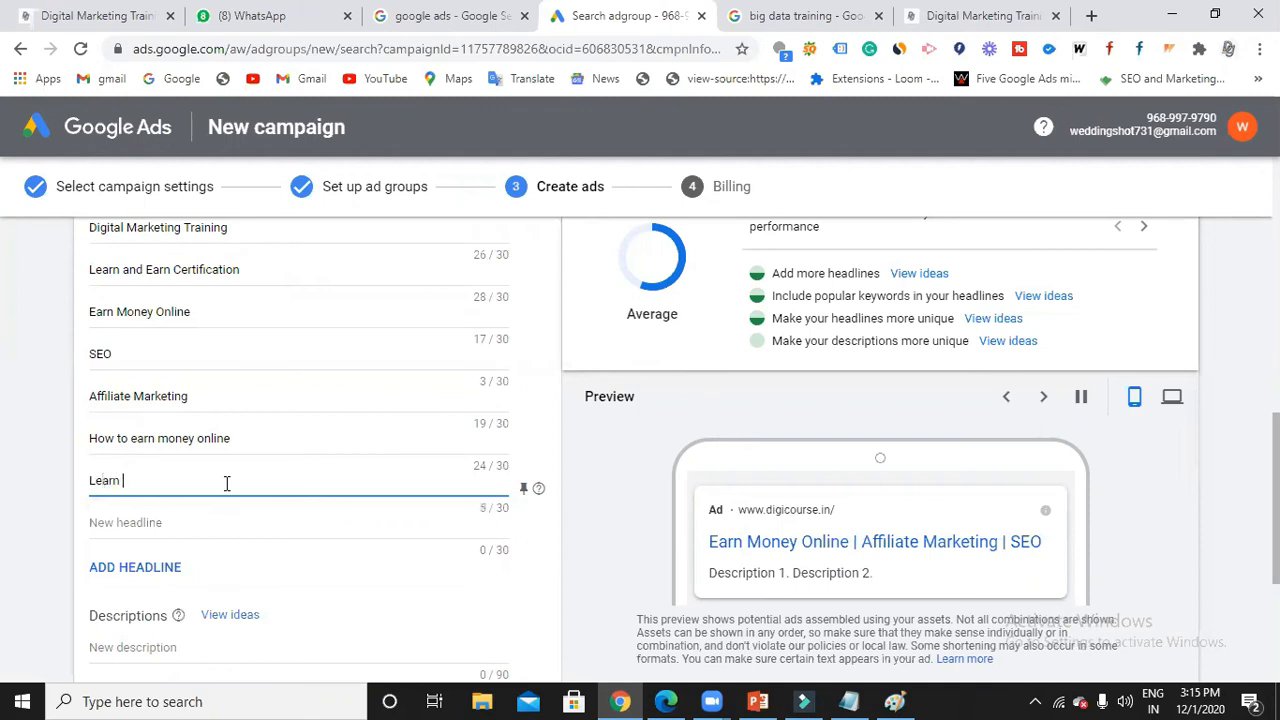
pyautogui.write('how to de')
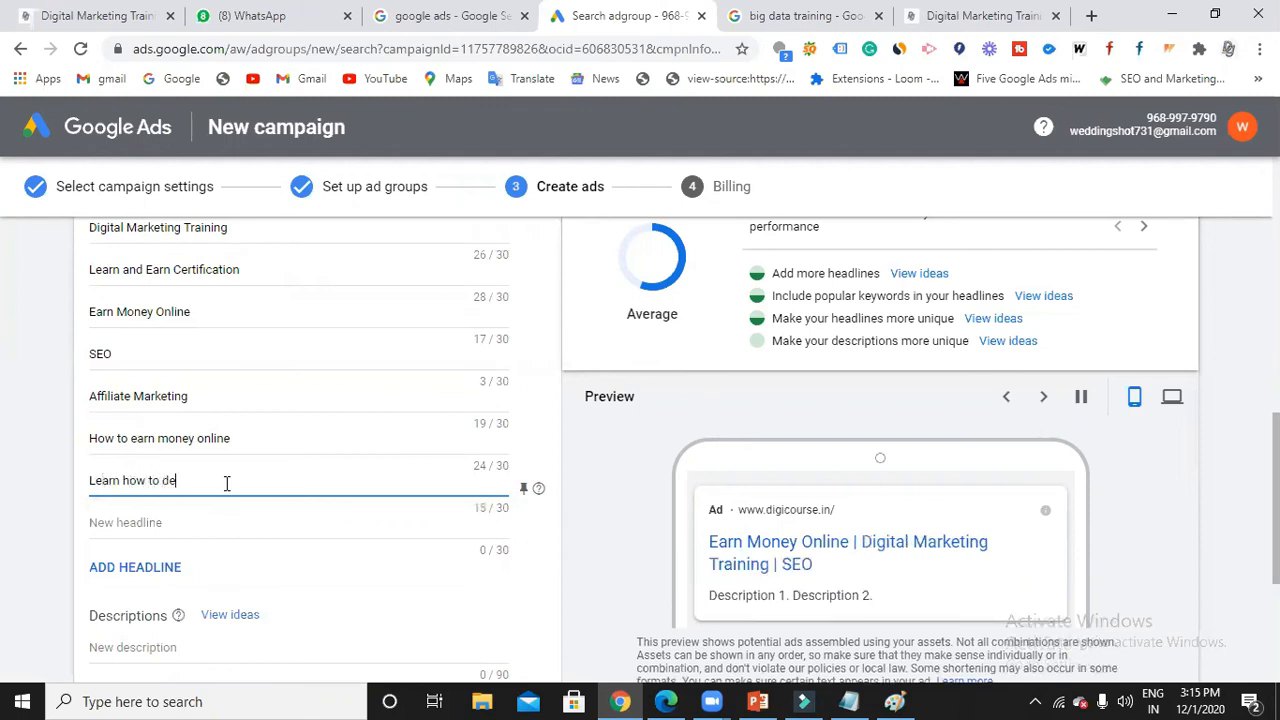
pyautogui.write('sign website')
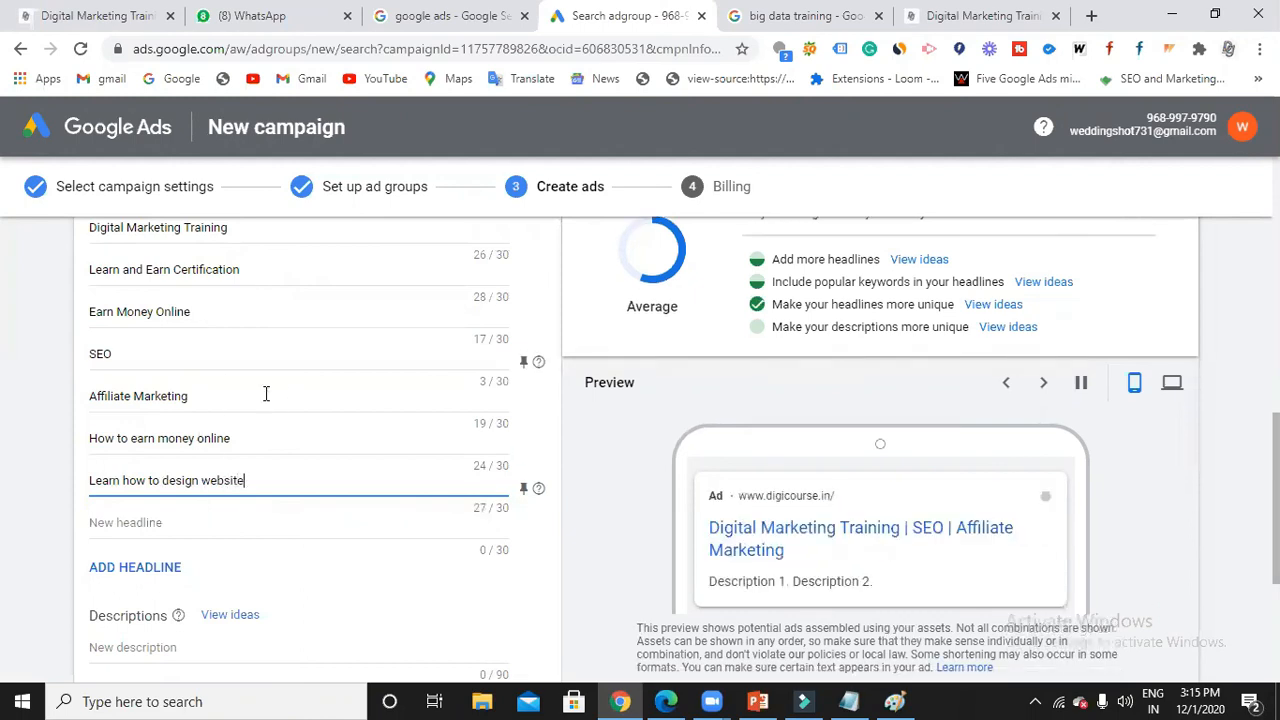
pyautogui.scroll(-1, 266, 394)
pyautogui.scroll(-2, 266, 404)
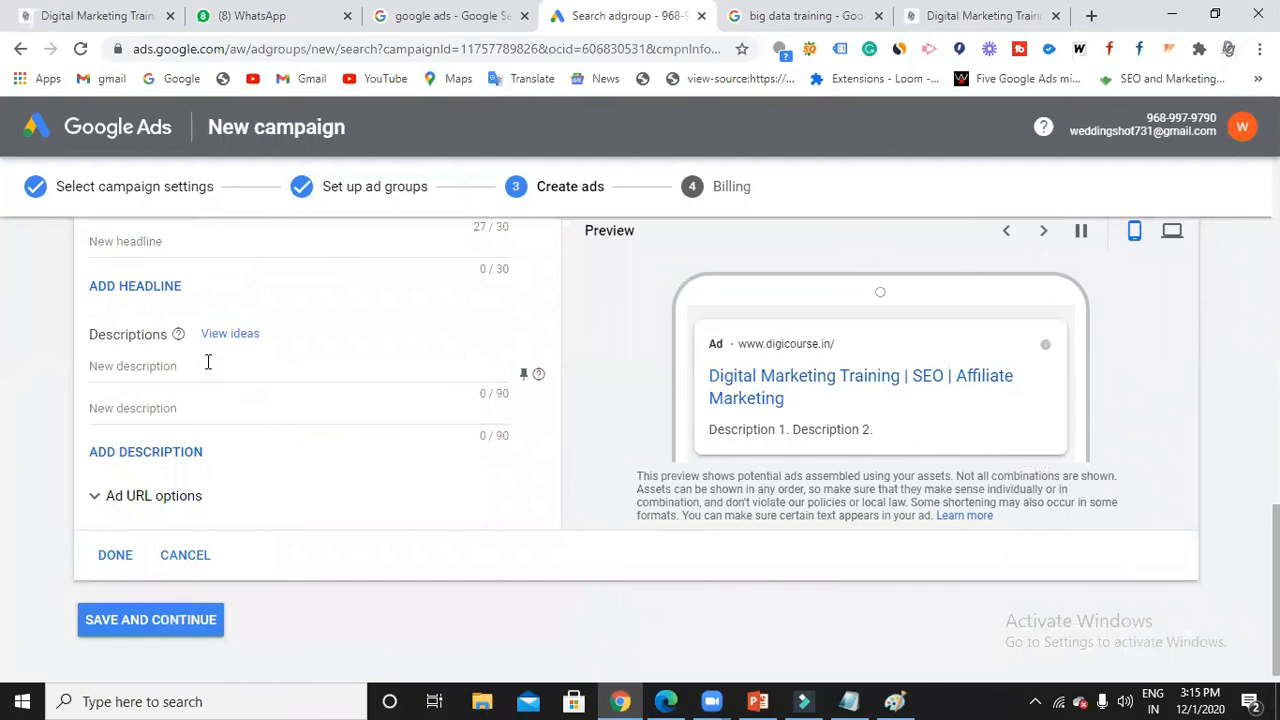
# Pick the Industrial Experts and certification/100% Placement suggestions as the two descriptions.
pyautogui.click(208, 362)
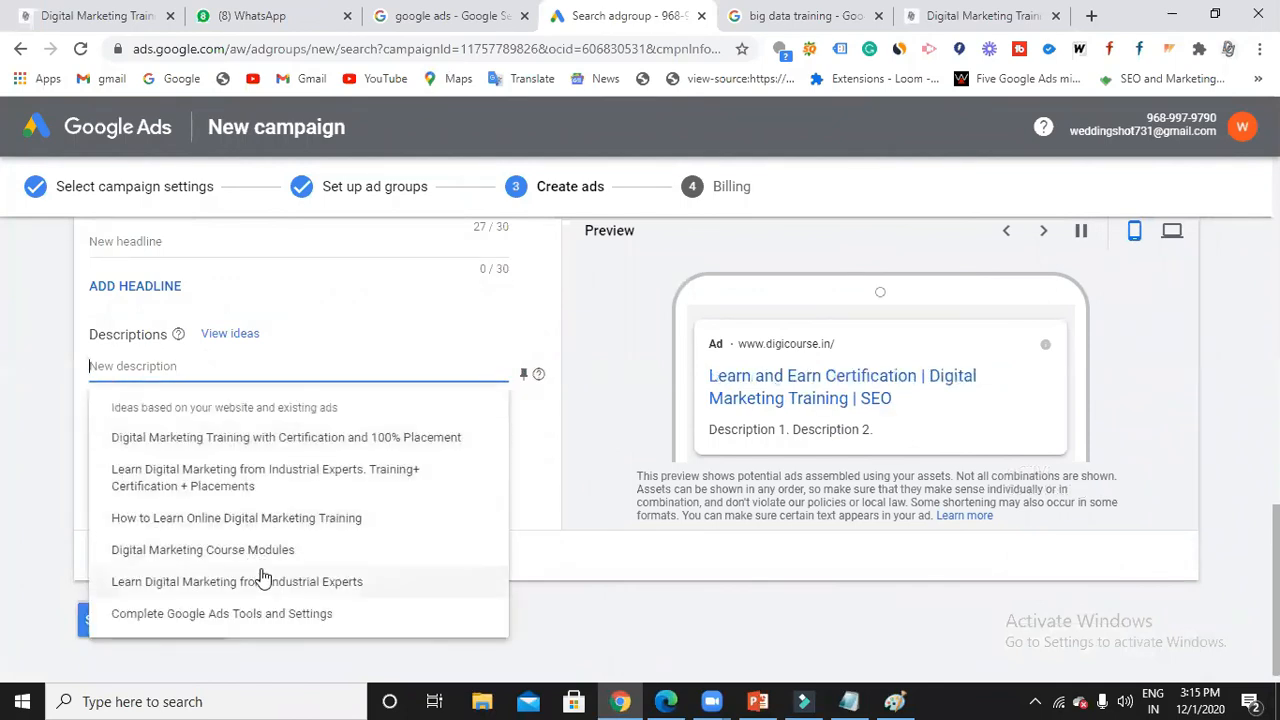
pyautogui.click(265, 580)
pyautogui.click(213, 410)
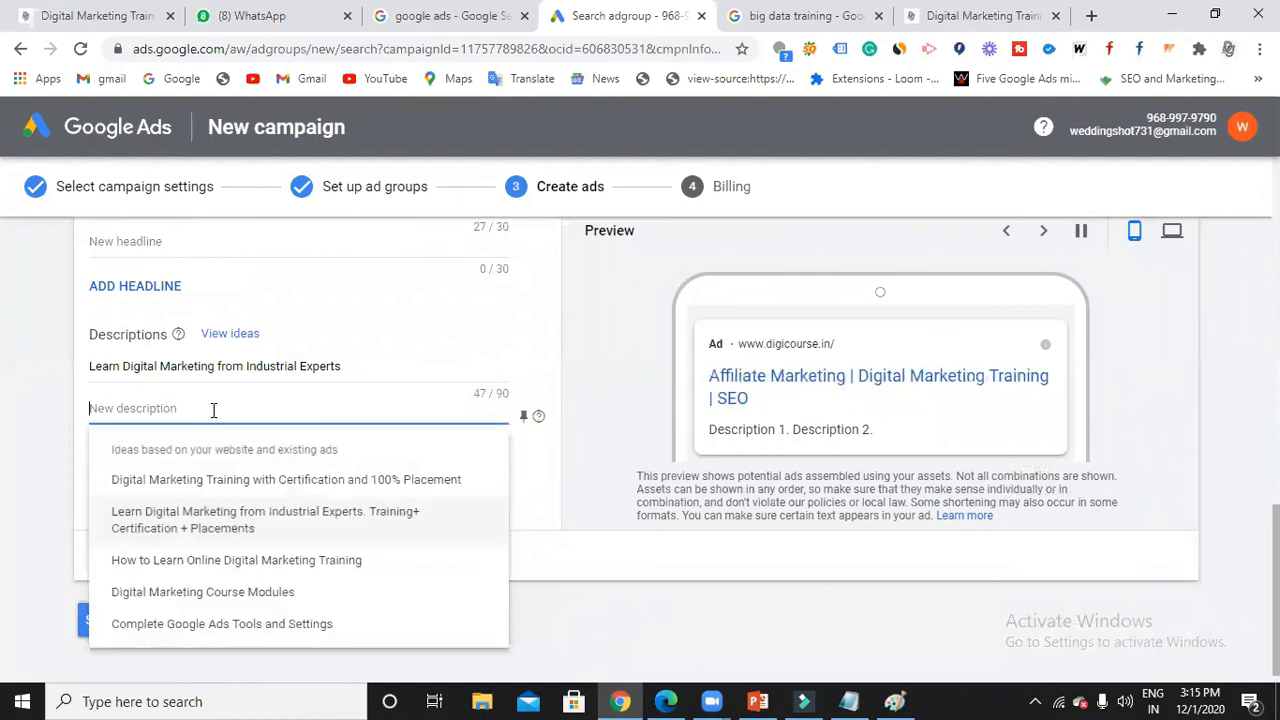
pyautogui.click(246, 480)
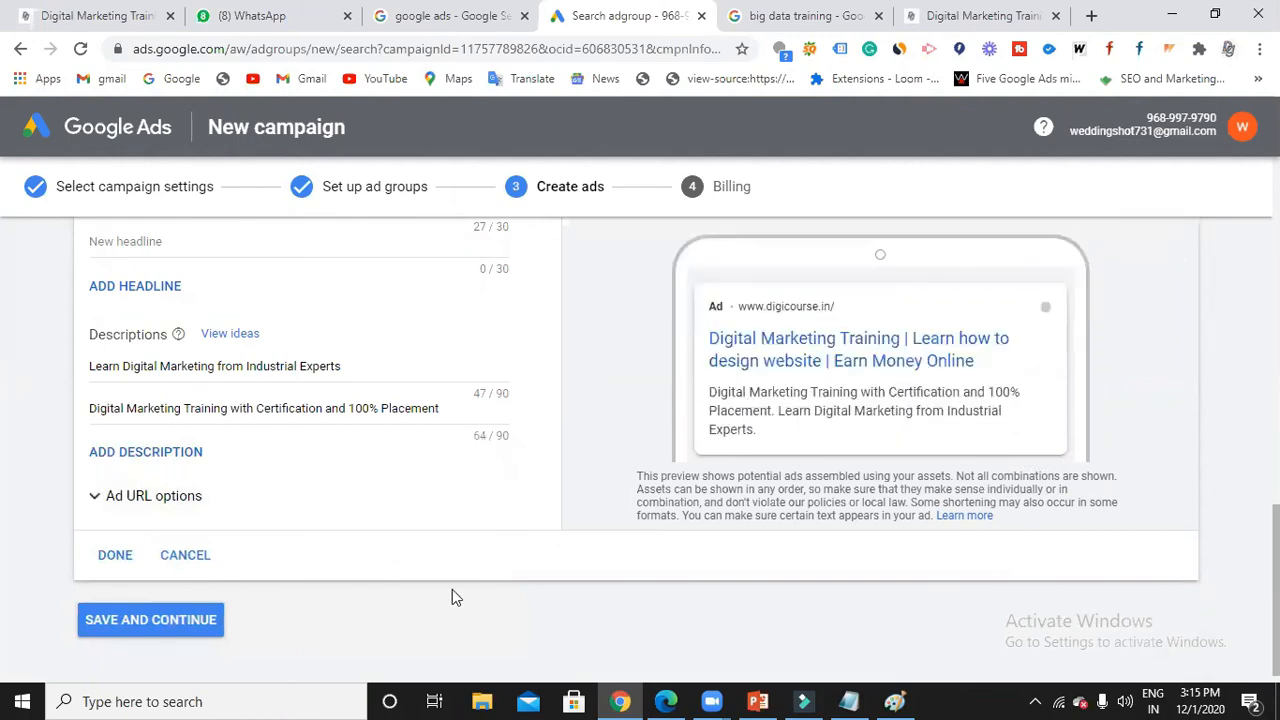
pyautogui.scroll(1, 452, 597)
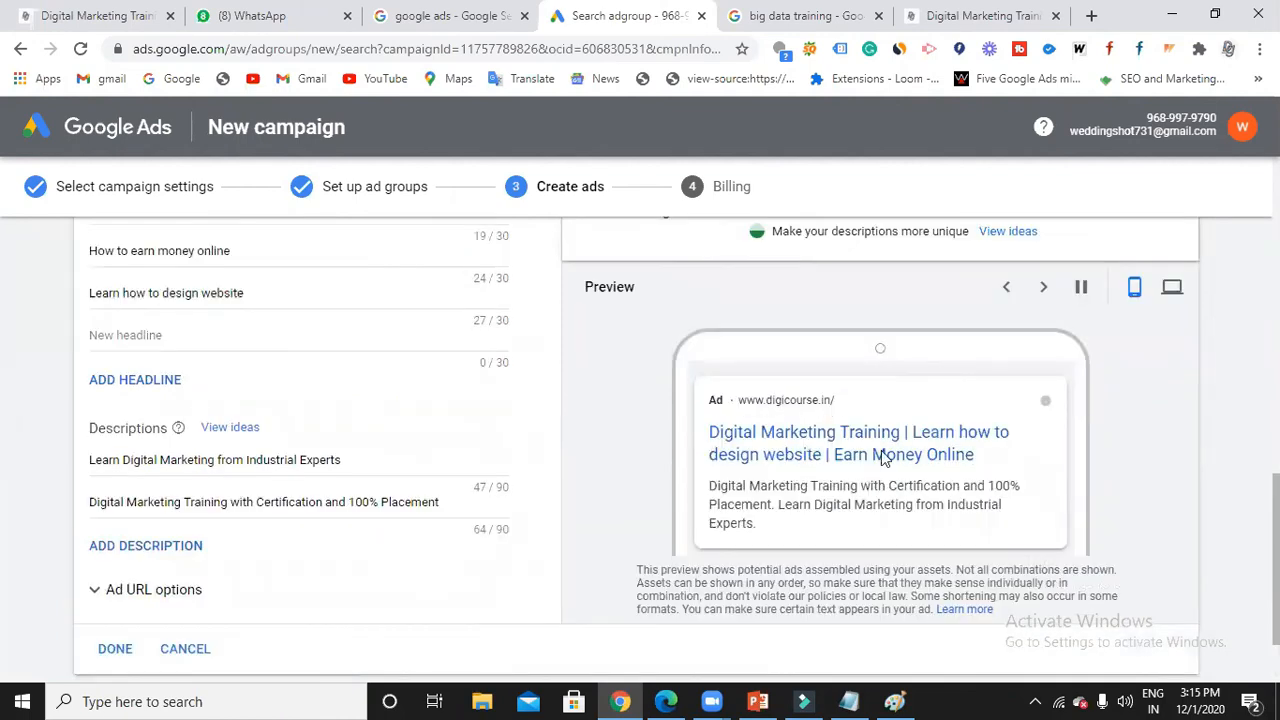
# Switch the ad preview to desktop and look it over.
pyautogui.click(1172, 287)
pyautogui.scroll(4, 860, 450)
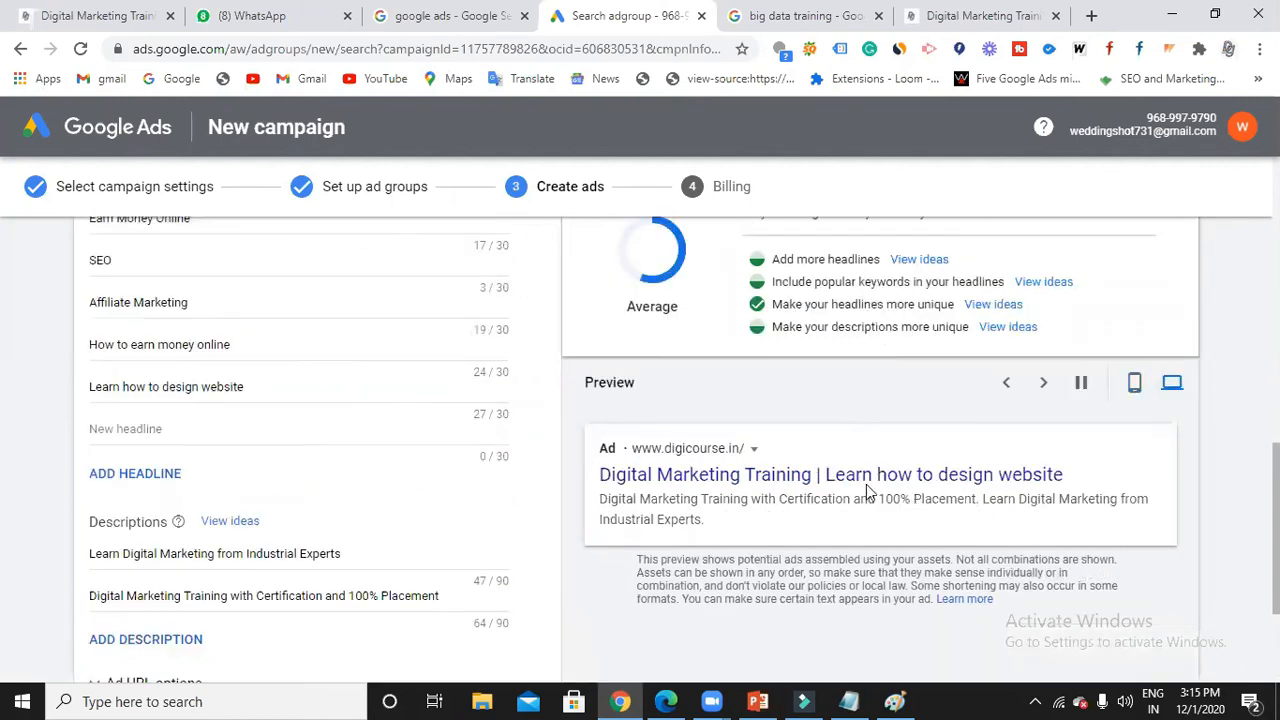
pyautogui.scroll(3, 840, 448)
pyautogui.scroll(1, 320, 400)
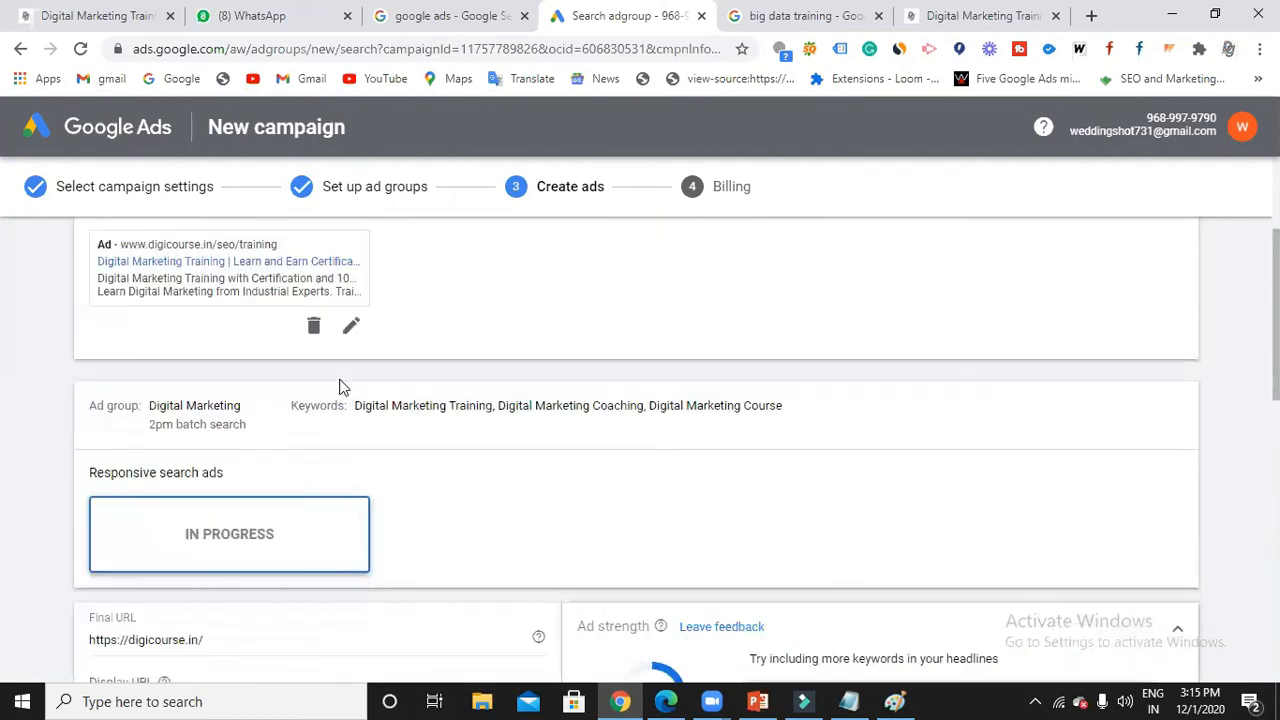
pyautogui.scroll(-3, 377, 452)
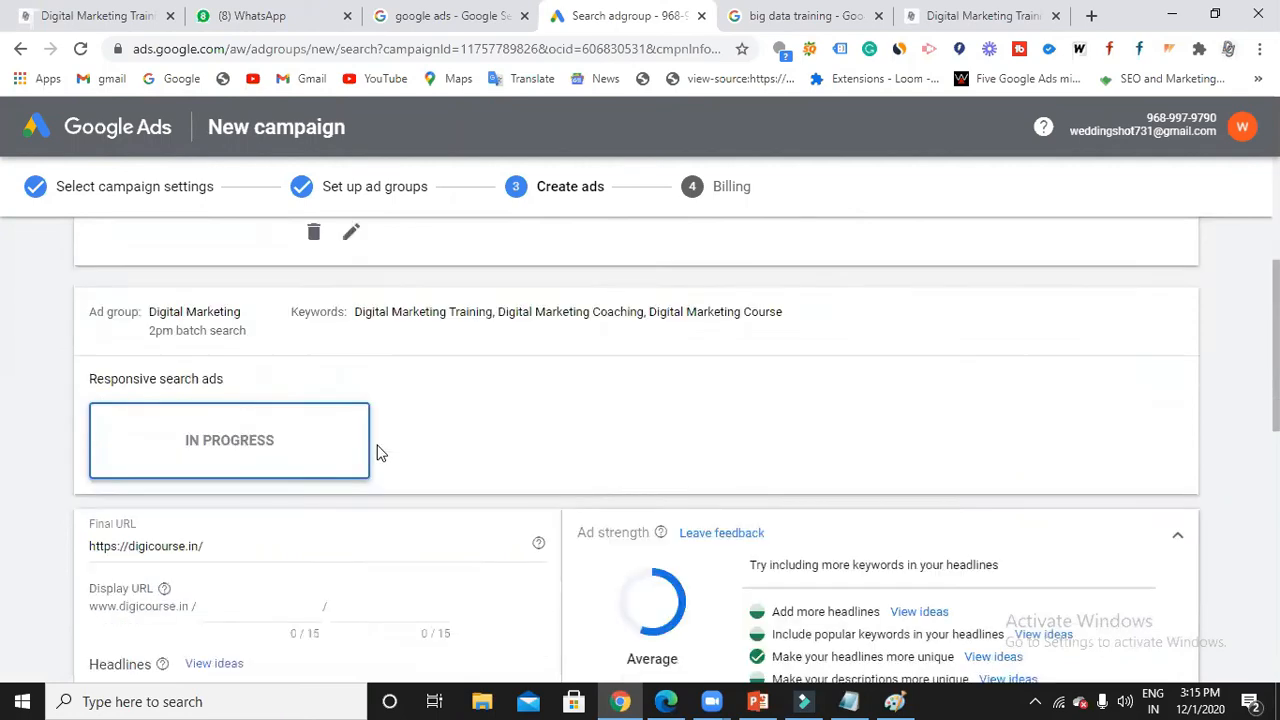
pyautogui.scroll(-6, 377, 452)
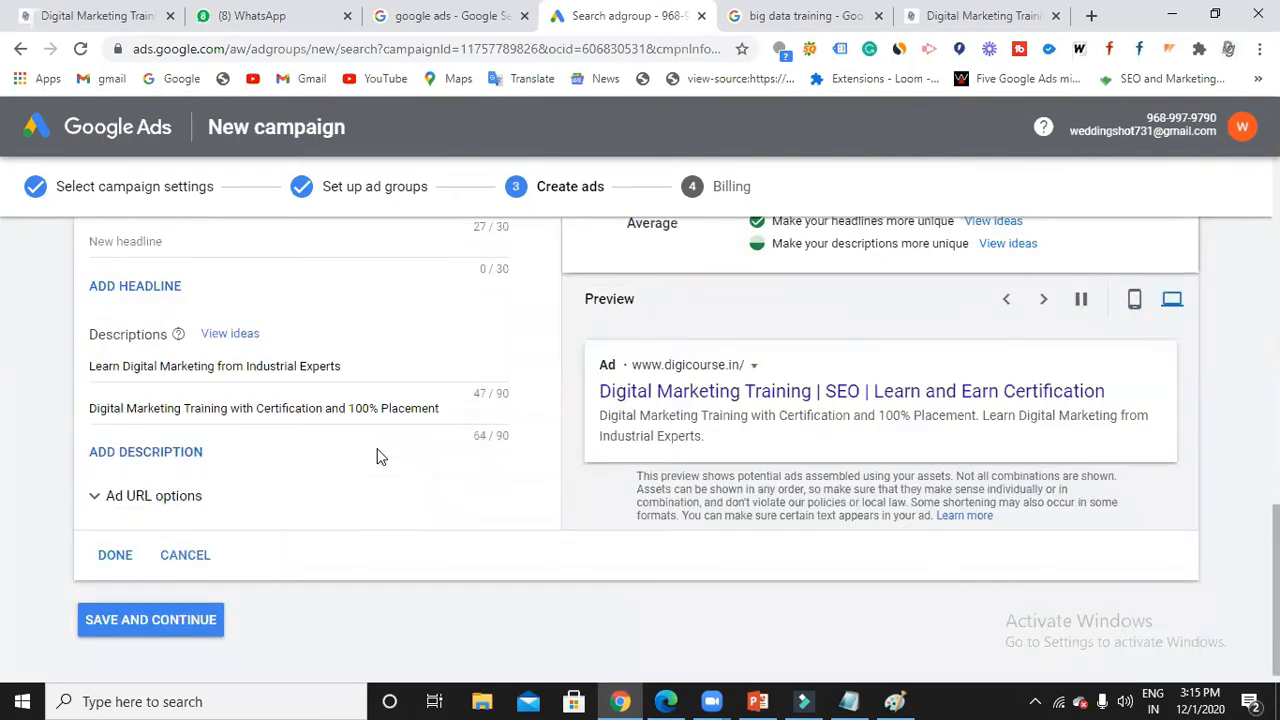
# Save the Digital Marketing ad, review both ad groups, and continue to billing.
pyautogui.click(115, 555)
pyautogui.scroll(2, 503, 437)
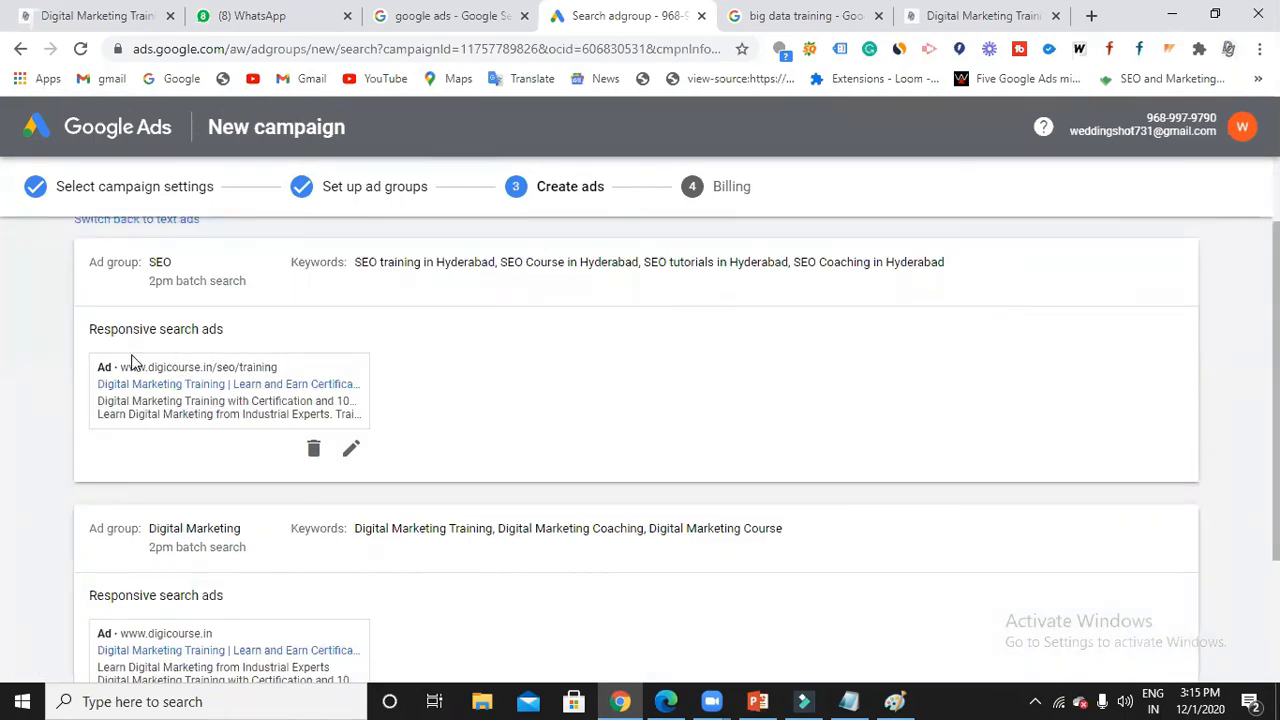
pyautogui.scroll(-2, 204, 432)
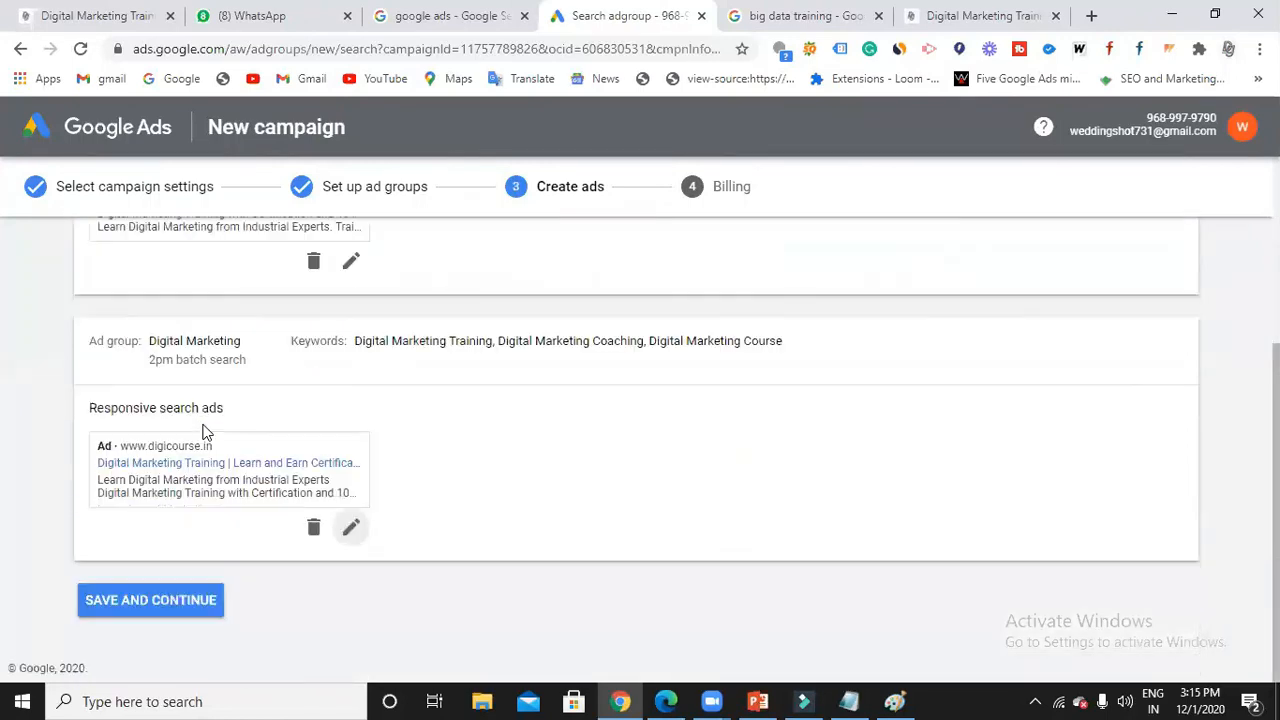
pyautogui.scroll(2, 207, 432)
pyautogui.scroll(-2, 280, 465)
pyautogui.click(165, 599)
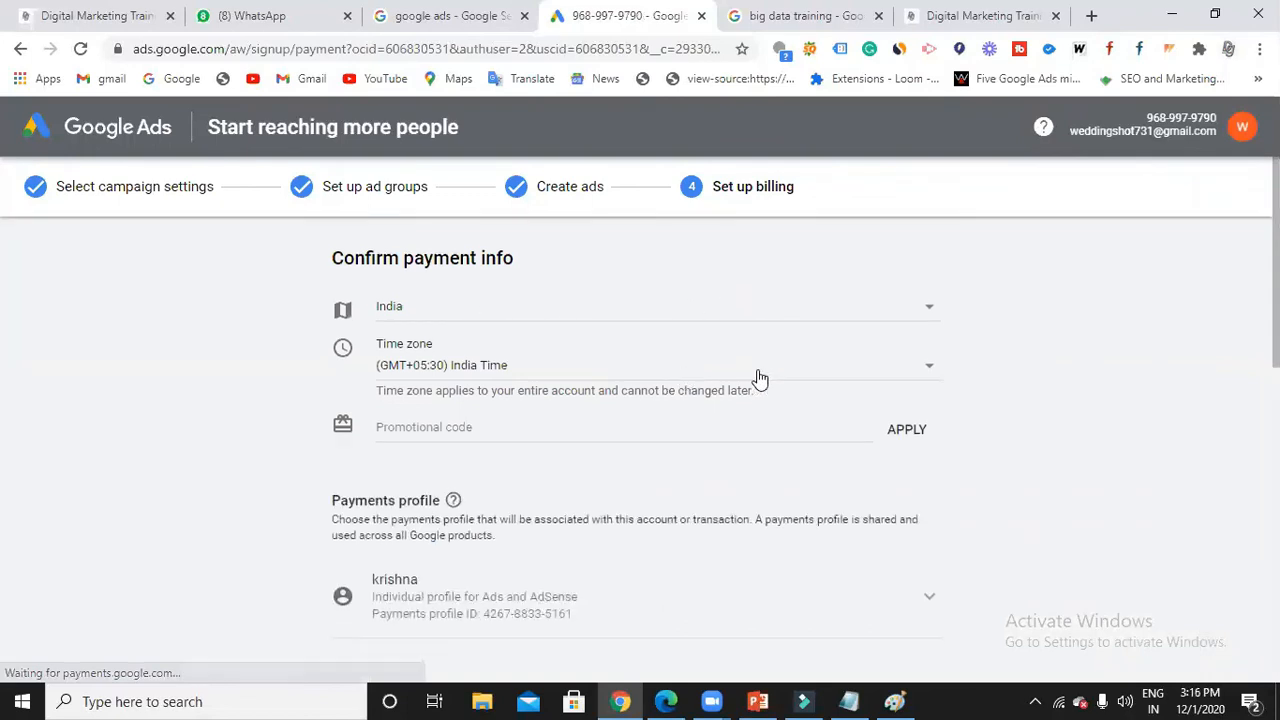
# Check the time zone choices and keep (GMT+05:30) India Time.
pyautogui.click(807, 379)
pyautogui.click(1104, 396)
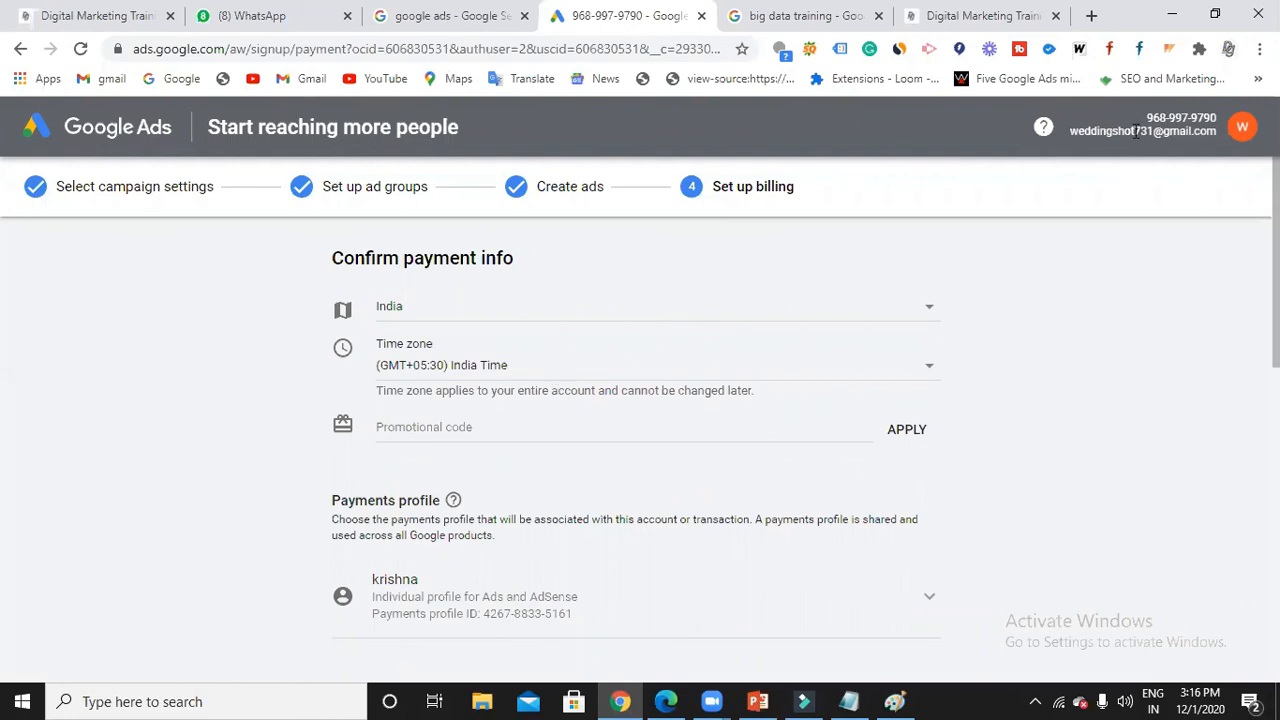
pyautogui.moveTo(1087, 137); pyautogui.dragTo(1198, 132)
pyautogui.click(597, 366)
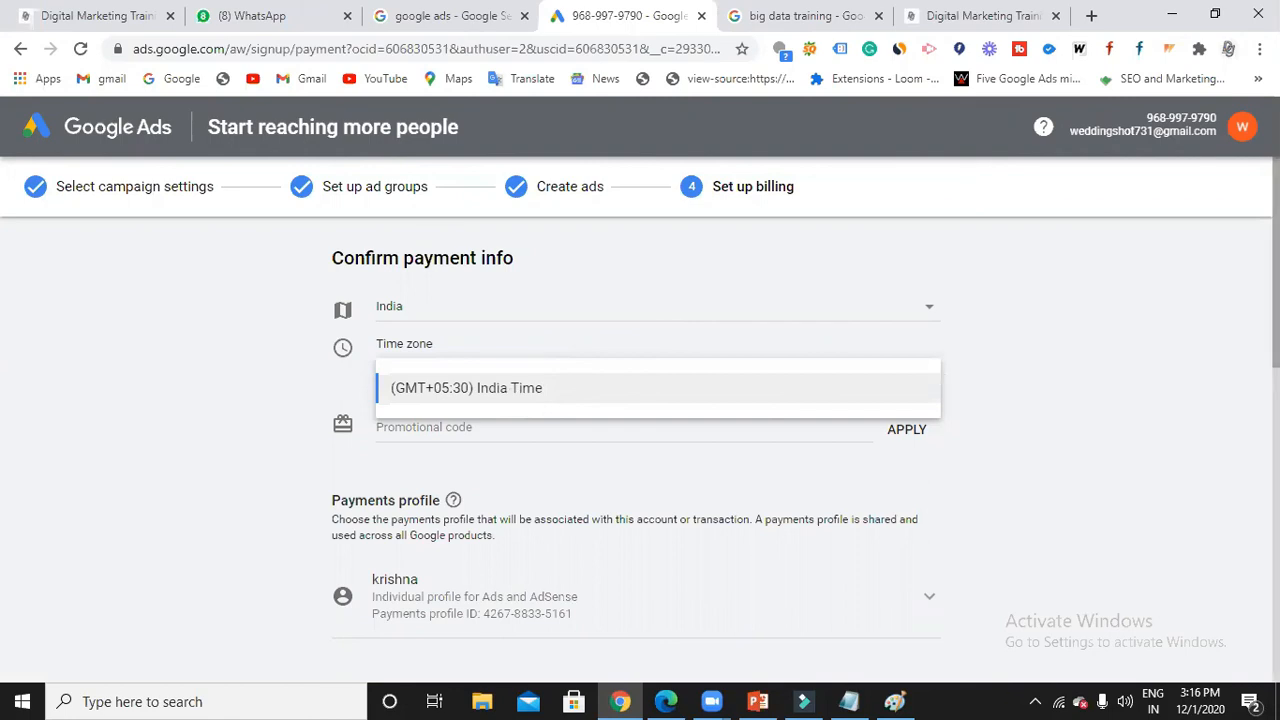
pyautogui.click(1063, 471)
pyautogui.scroll(-2, 770, 473)
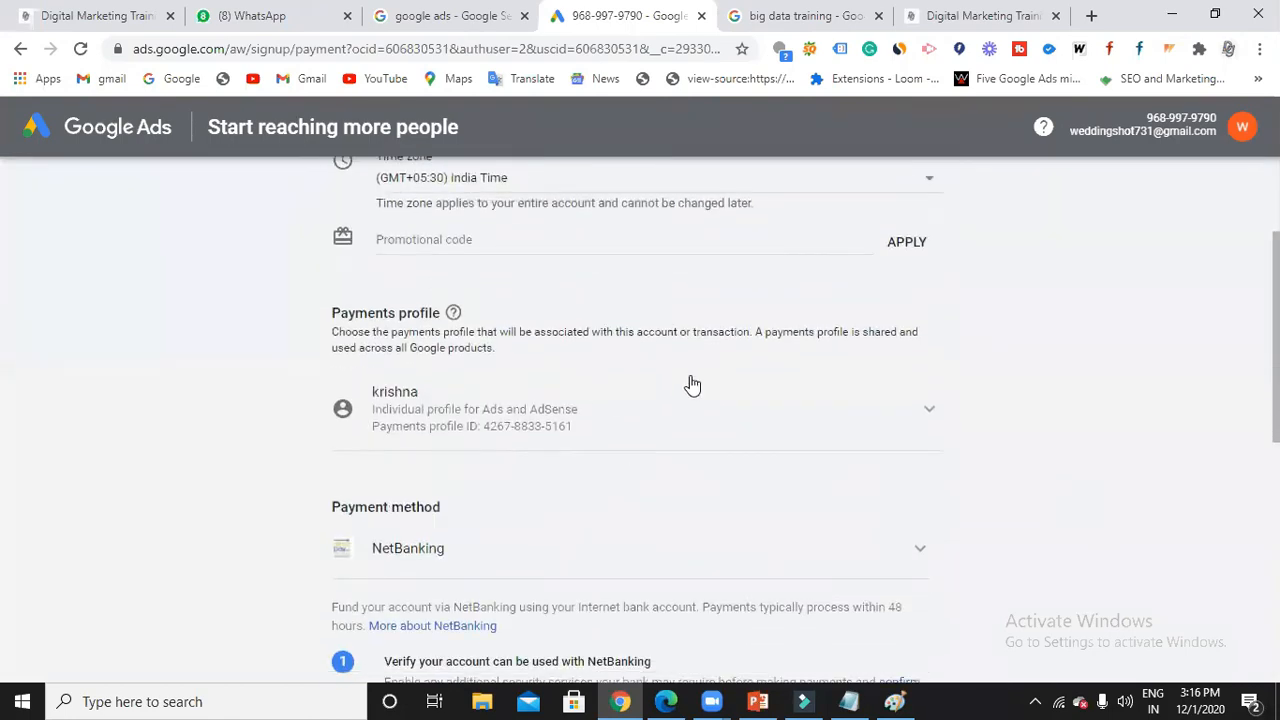
pyautogui.click(690, 415)
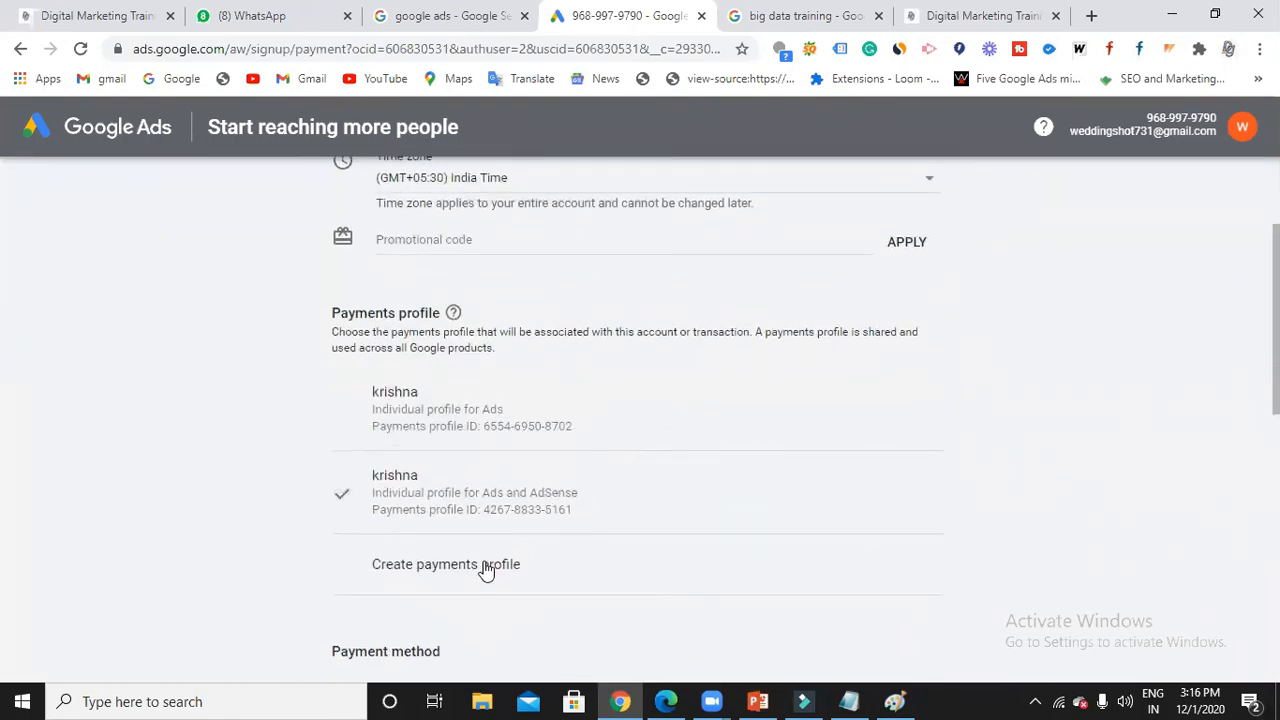
pyautogui.scroll(-2, 566, 460)
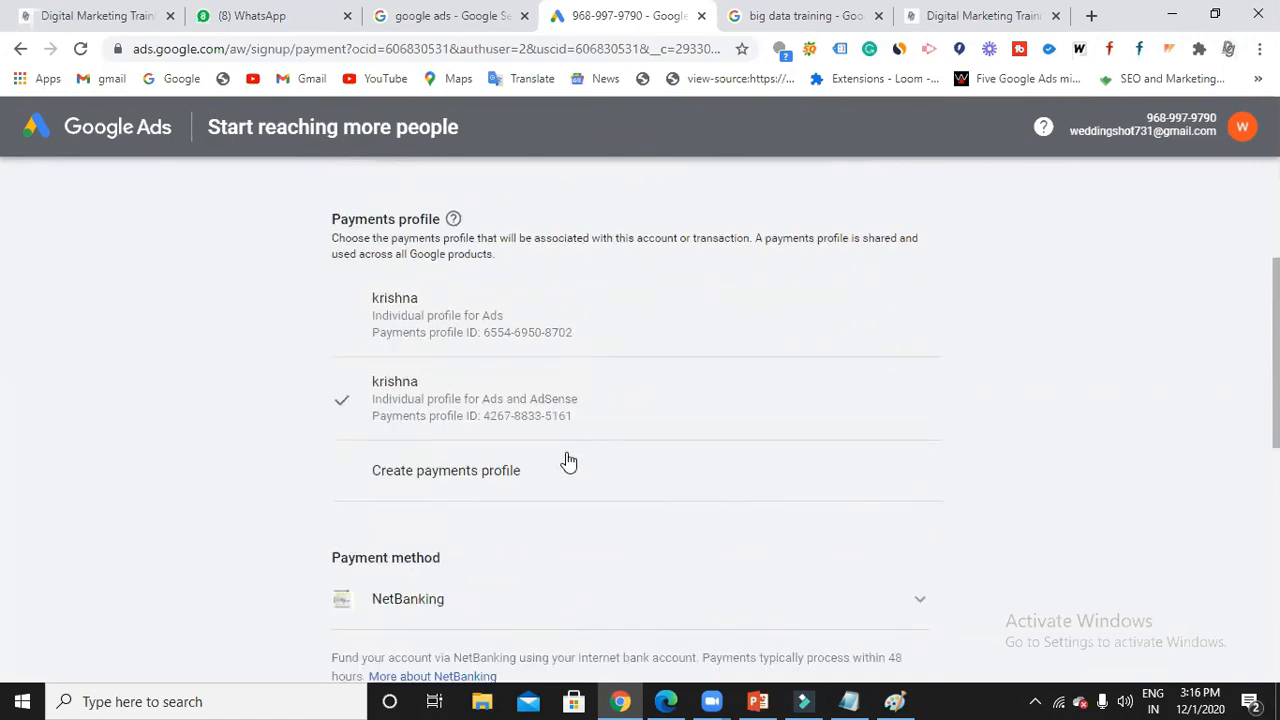
pyautogui.scroll(-1, 566, 460)
pyautogui.click(535, 422)
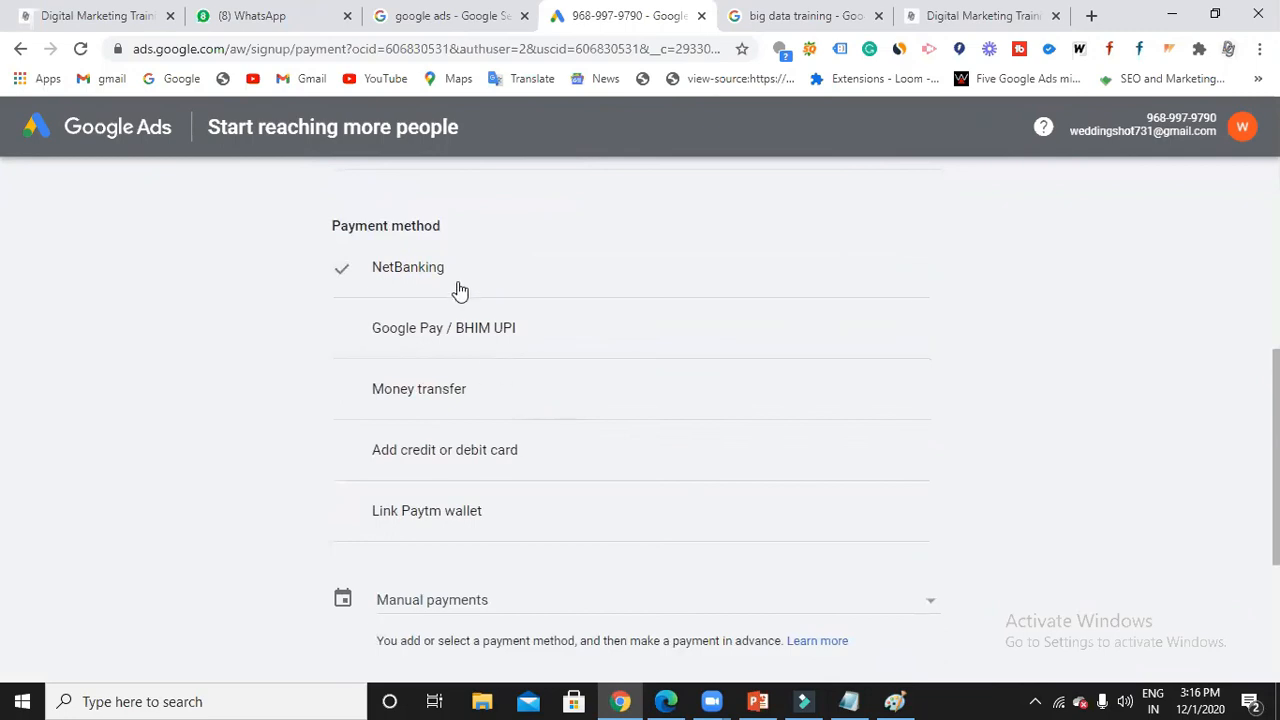
pyautogui.scroll(-1, 476, 510)
pyautogui.click(477, 506)
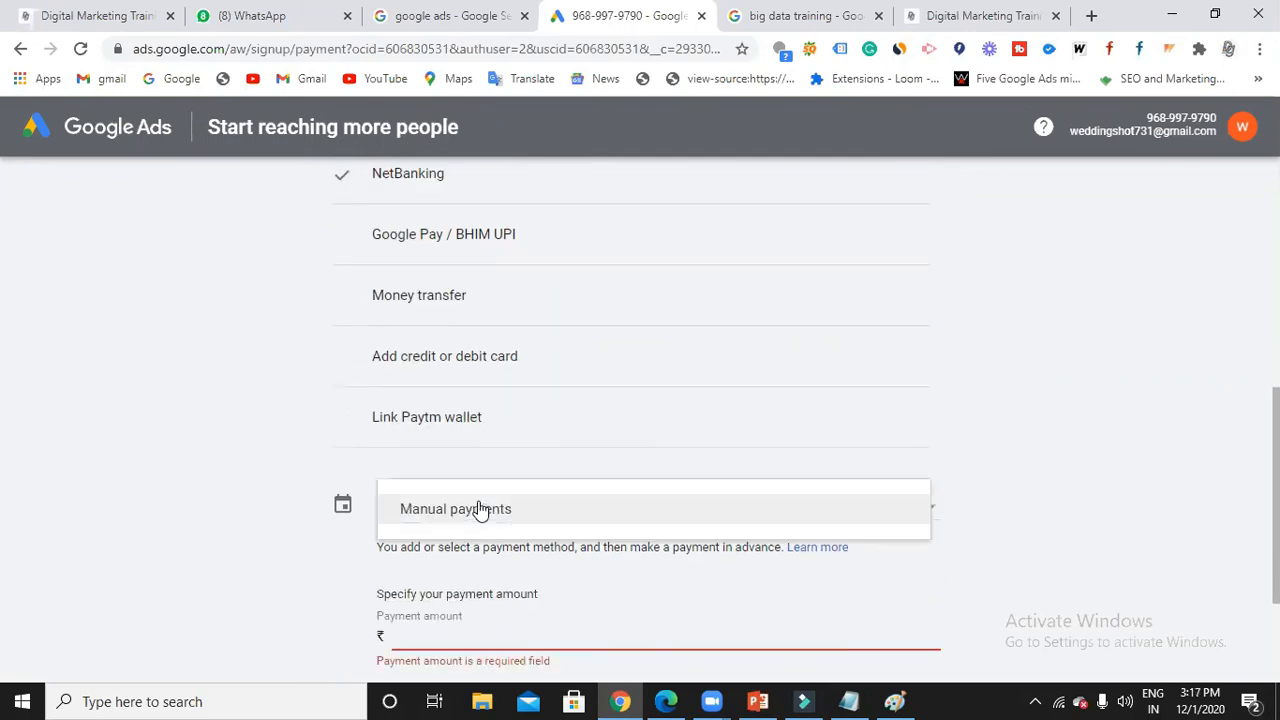
pyautogui.click(1078, 501)
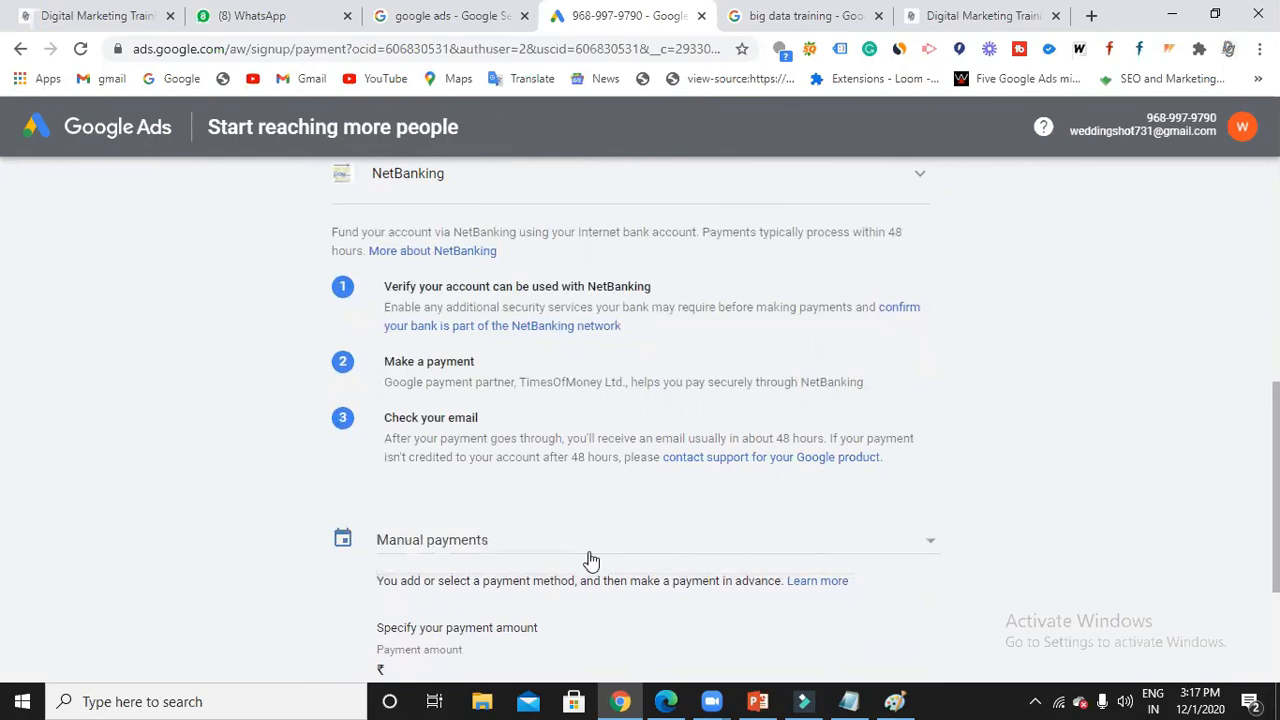
pyautogui.scroll(-1, 562, 554)
pyautogui.scroll(-1, 558, 558)
pyautogui.click(497, 483)
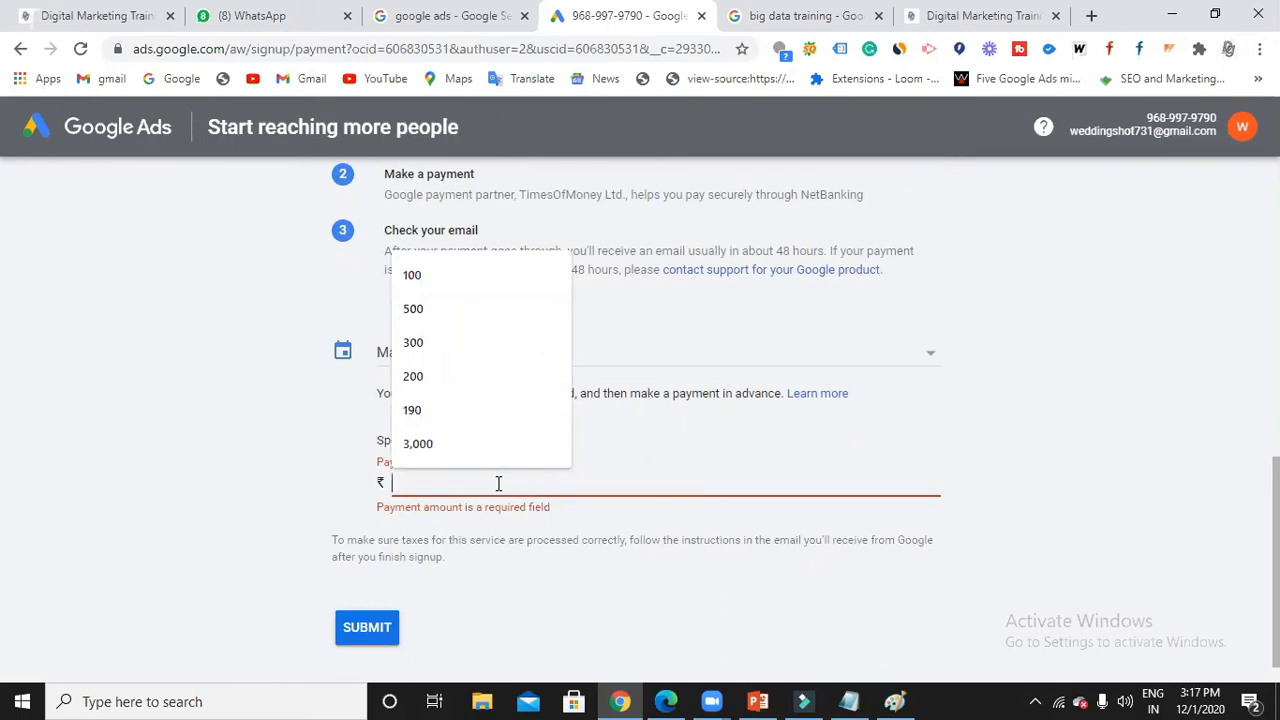
pyautogui.write('10')
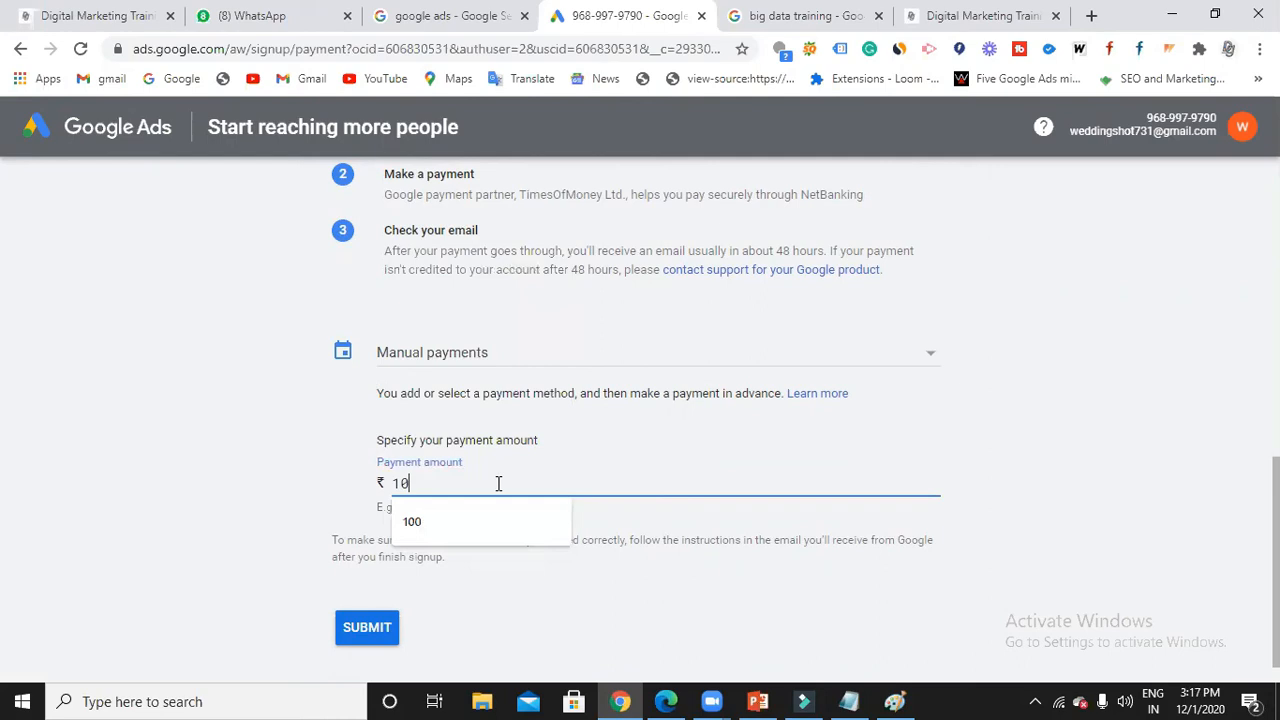
pyautogui.write(',000')
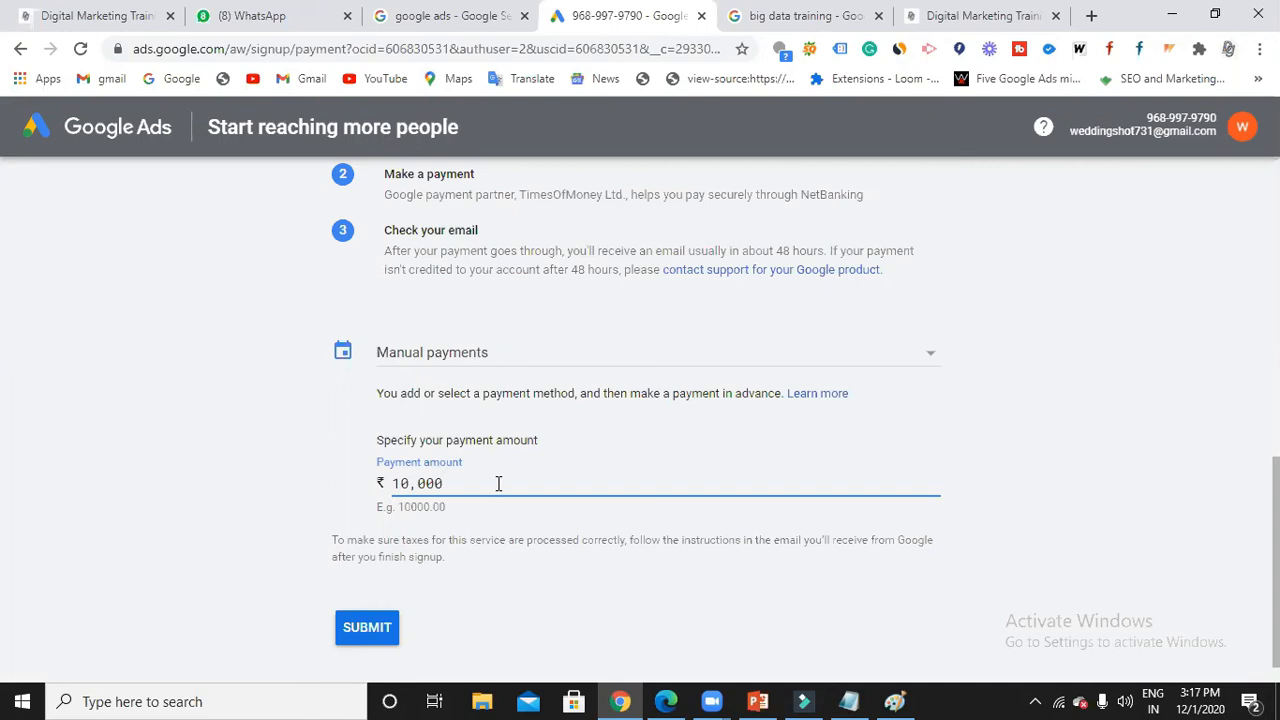
# Replace the 10,000 payment amount with 9,000.
pyautogui.press('BackSpace')
pyautogui.press('BackSpace')
pyautogui.press('BackSpace')
pyautogui.press('BackSpace')
pyautogui.press('BackSpace')
pyautogui.write('9,000')
pyautogui.moveTo(436, 484); pyautogui.dragTo(392, 488)
# Keep NetBanking as the payment method with ₹9,000 and submit the billing details.
pyautogui.click(446, 490)
pyautogui.scroll(2, 446, 495)
pyautogui.scroll(3, 446, 501)
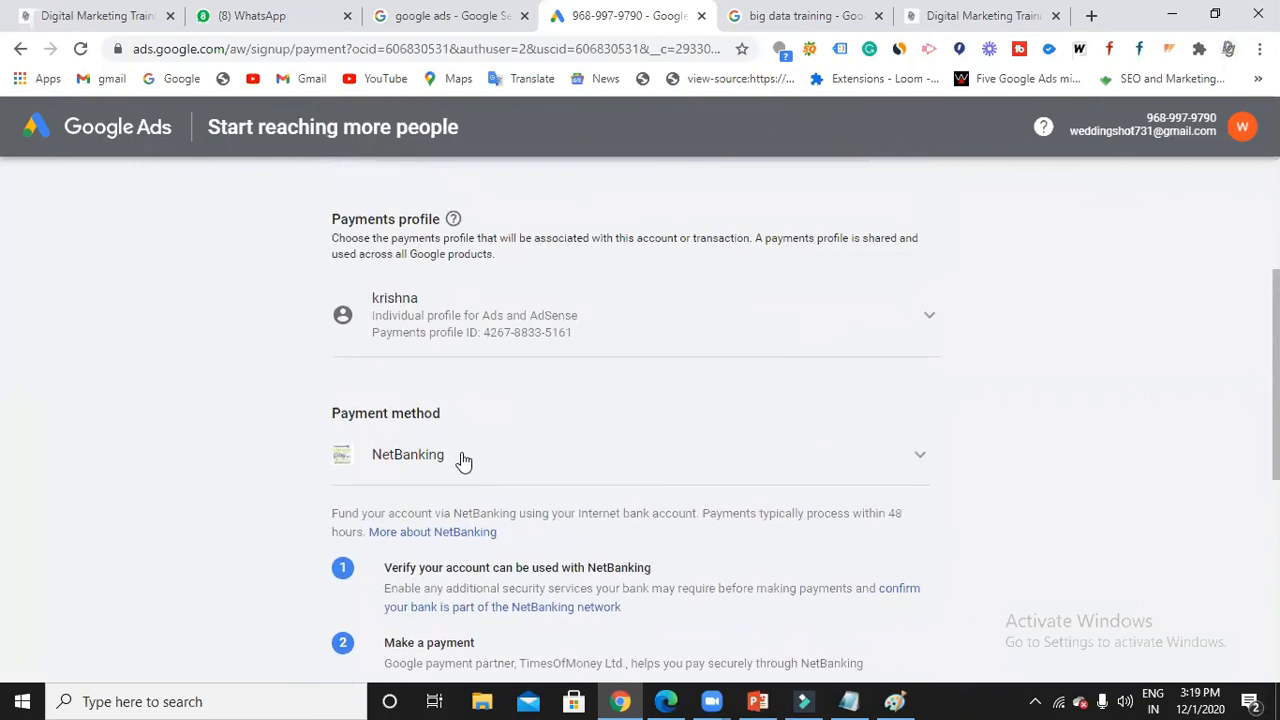
pyautogui.click(540, 470)
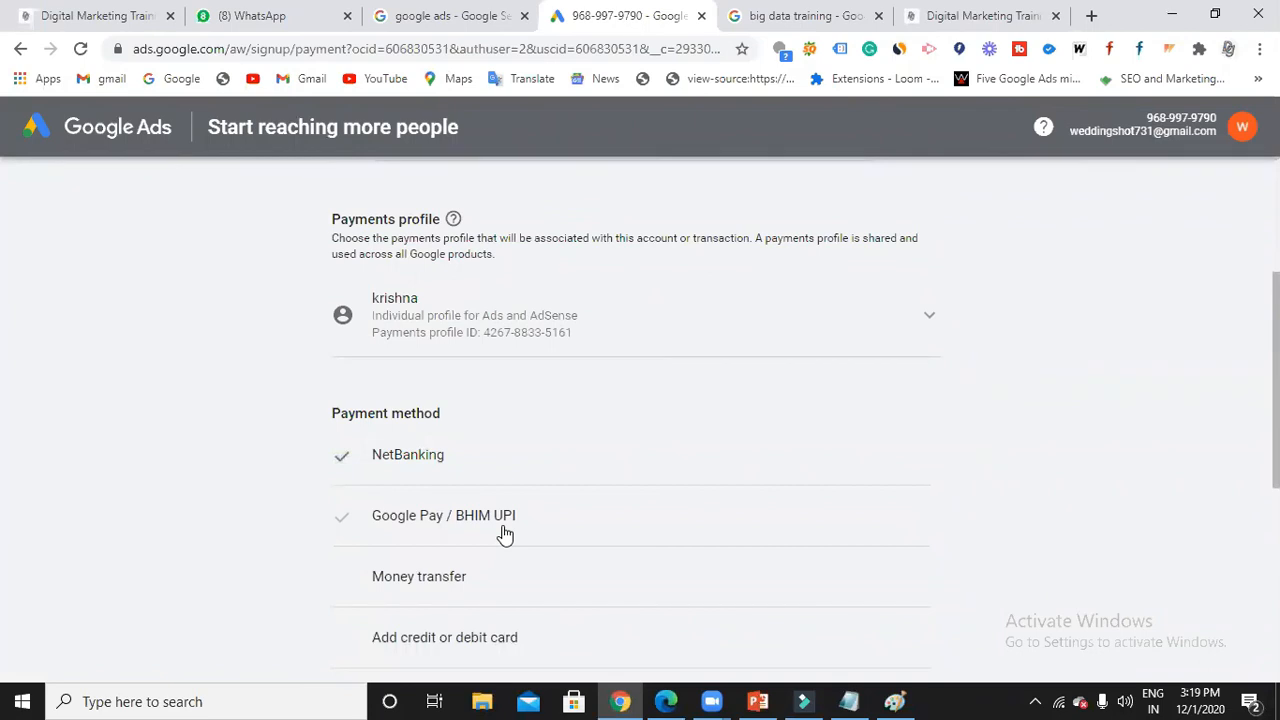
pyautogui.click(490, 462)
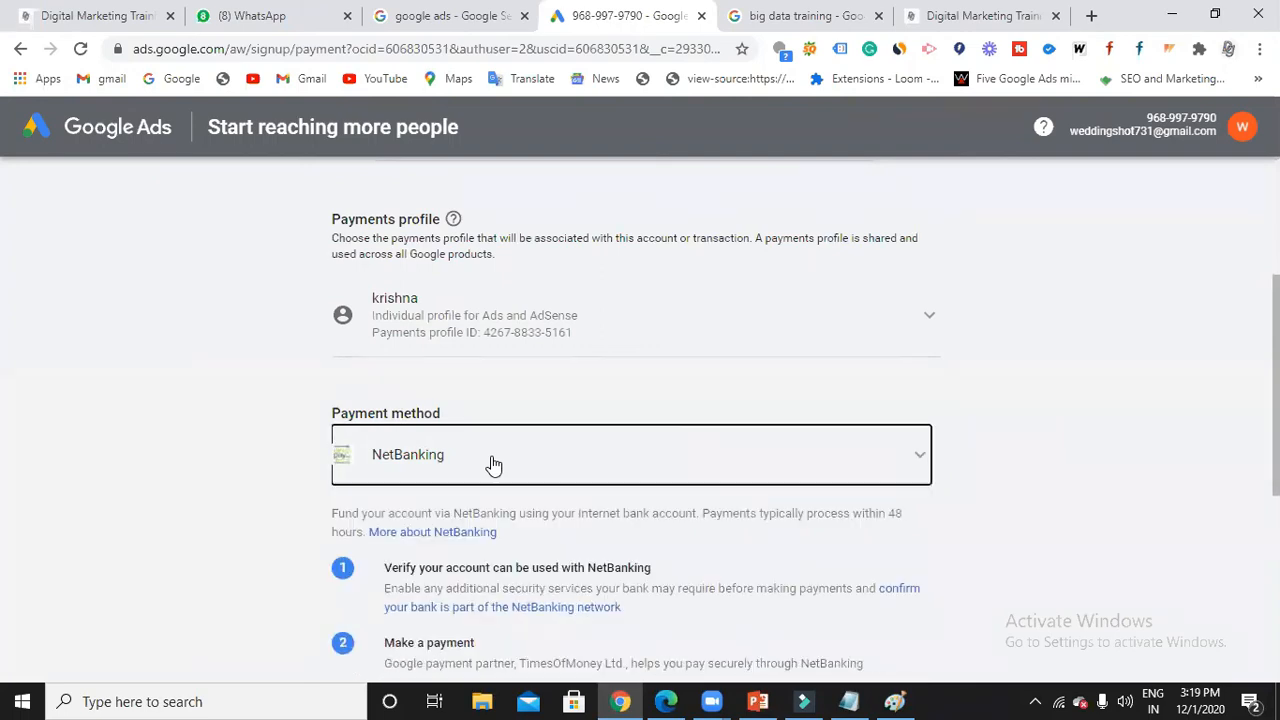
pyautogui.scroll(-2, 493, 463)
pyautogui.scroll(-3, 491, 463)
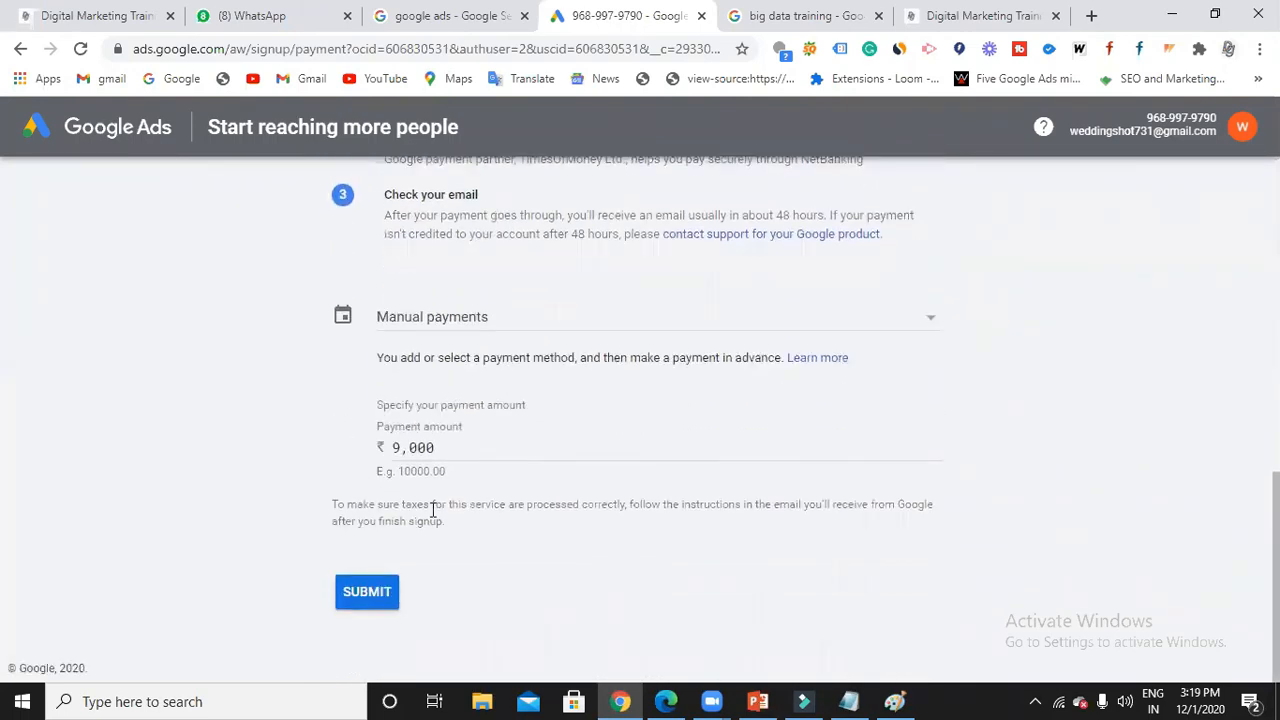
pyautogui.click(380, 591)
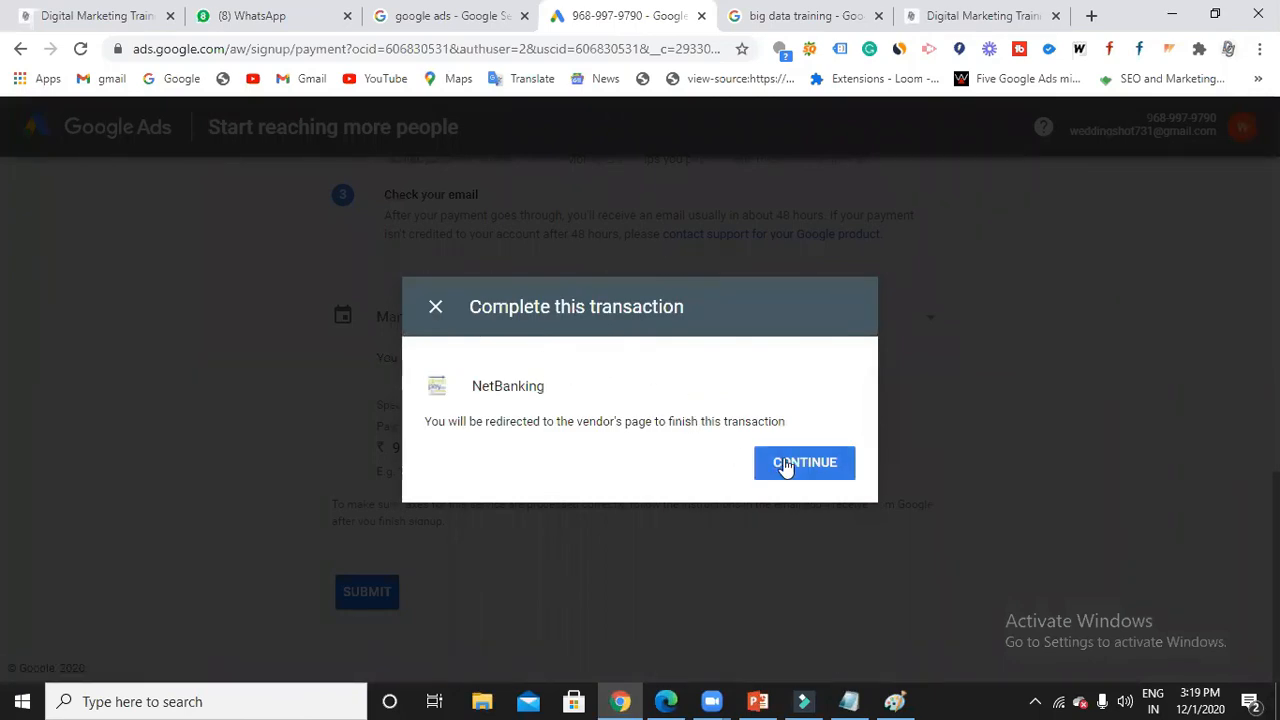
# Dismiss the Complete this transaction prompt and go to the All campaigns Overview dashboard.
pyautogui.click(436, 306)
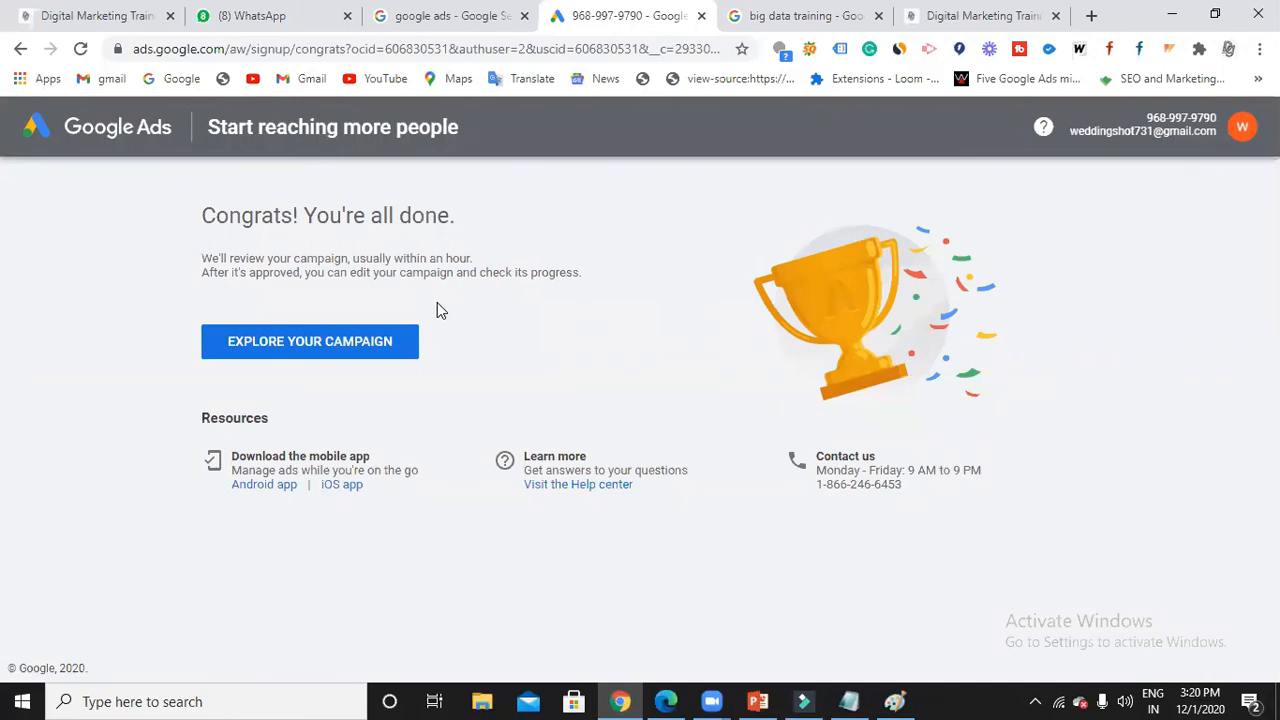
pyautogui.click(358, 342)
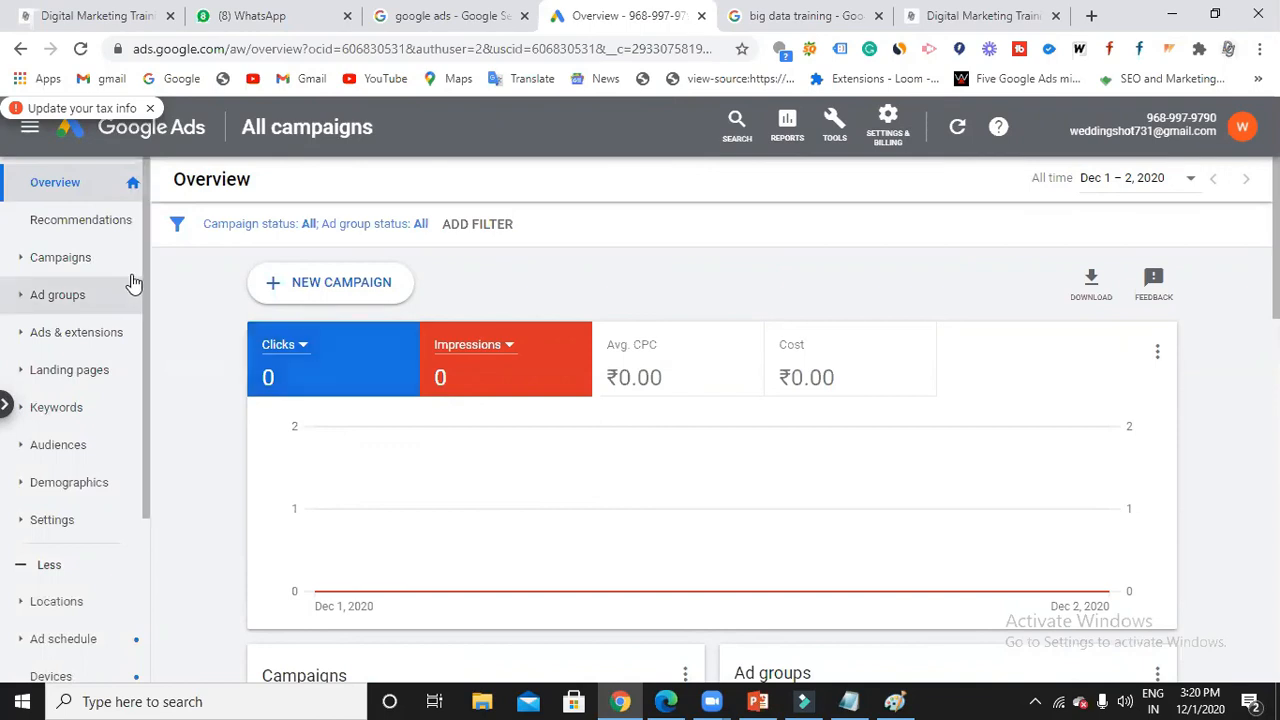
# In the 2pm batch search campaign's SEO ad group, re-save the 'SEO training in Hyderabad' keyword.
pyautogui.click(60, 257)
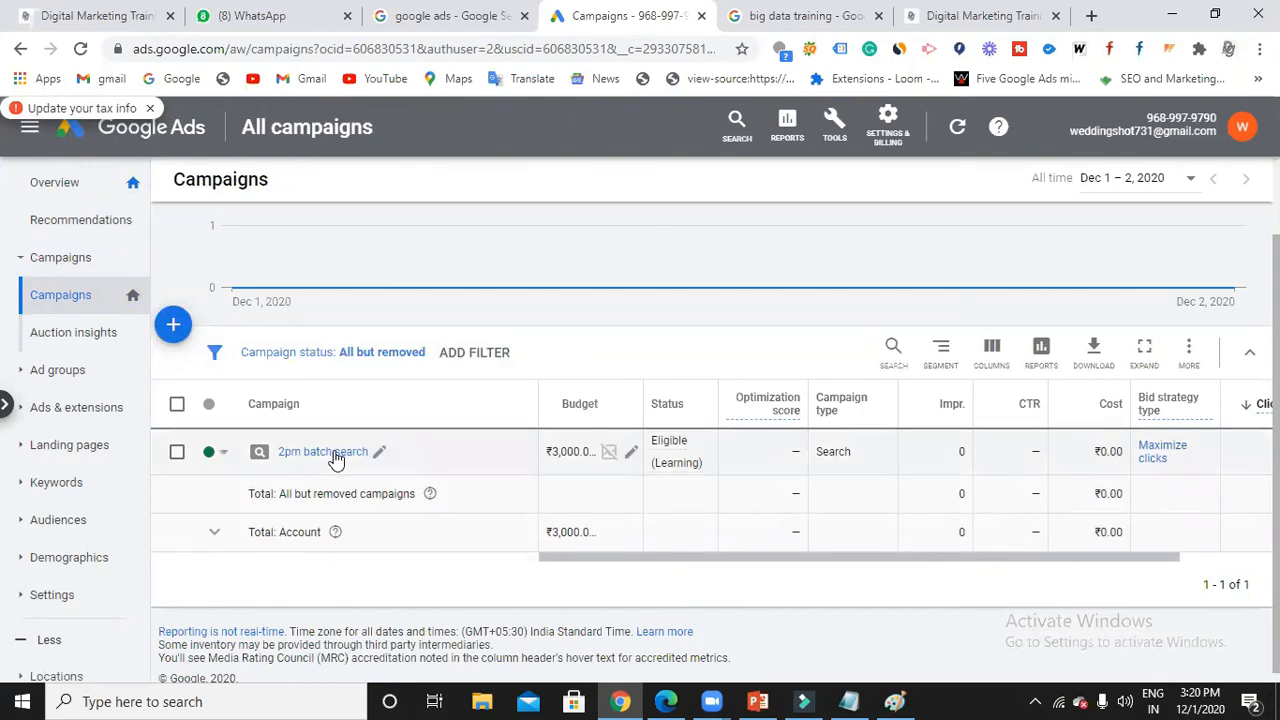
pyautogui.click(330, 455)
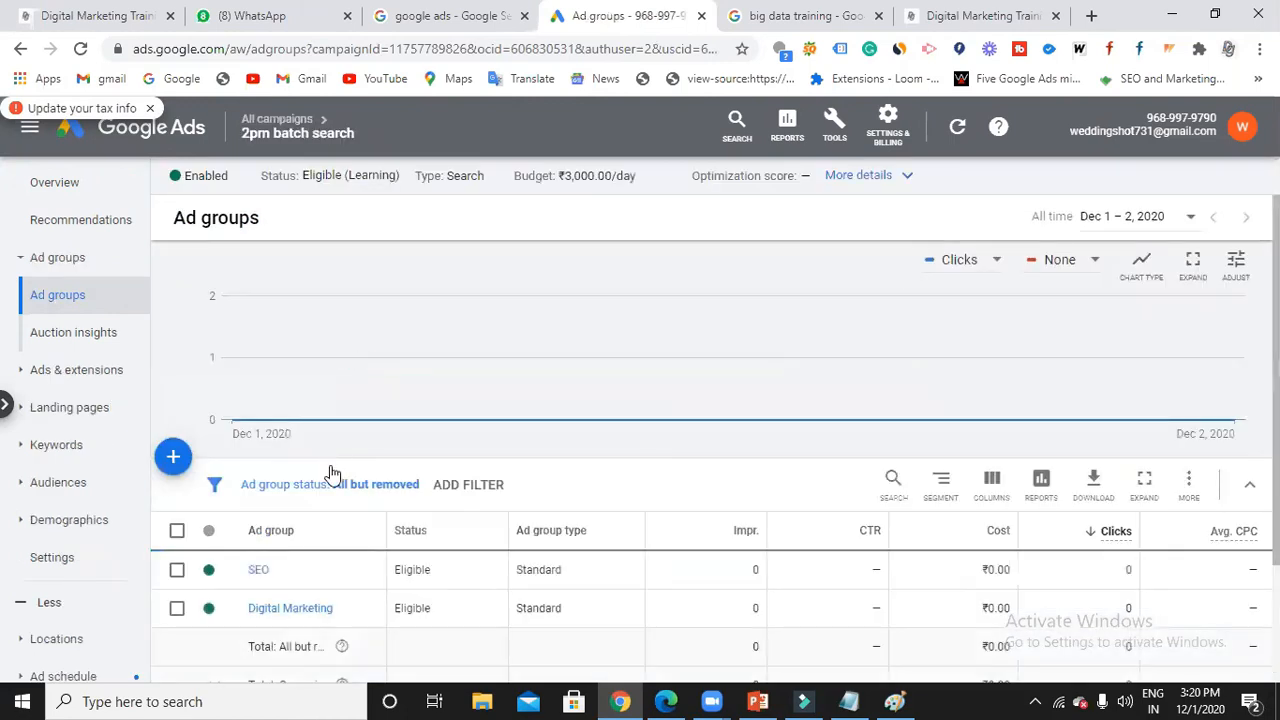
pyautogui.scroll(-2, 220, 634)
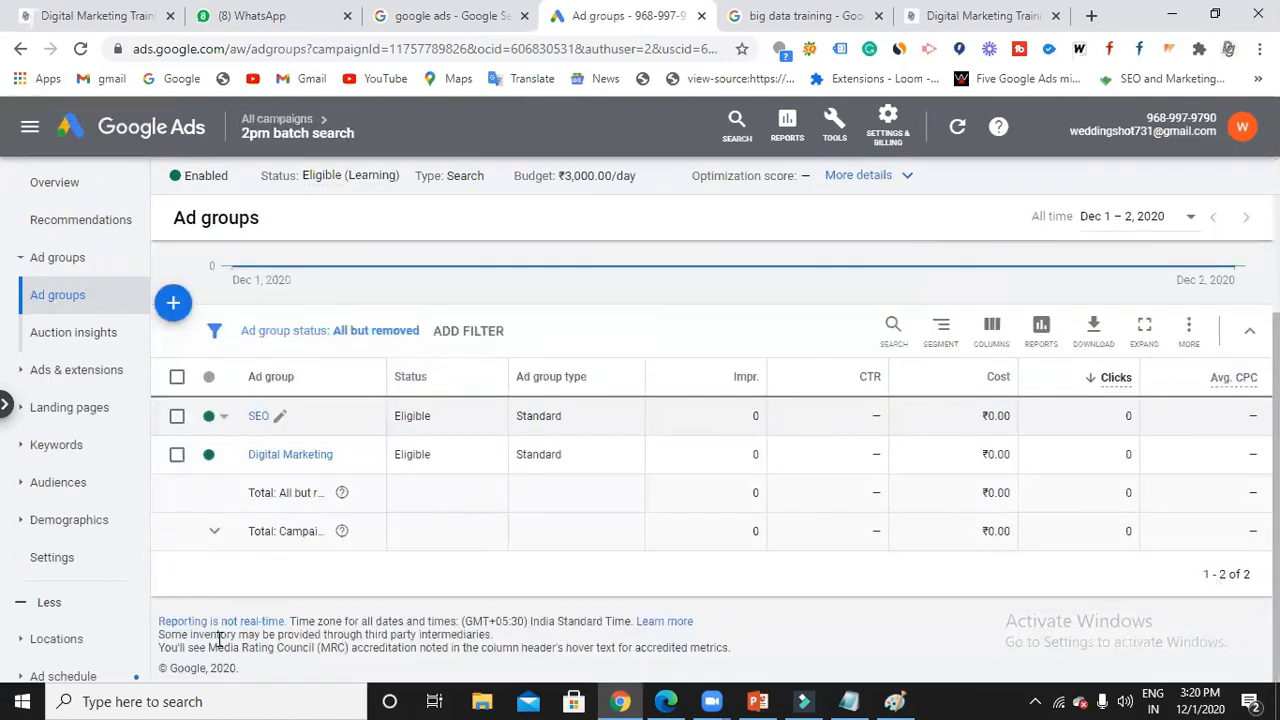
pyautogui.click(262, 417)
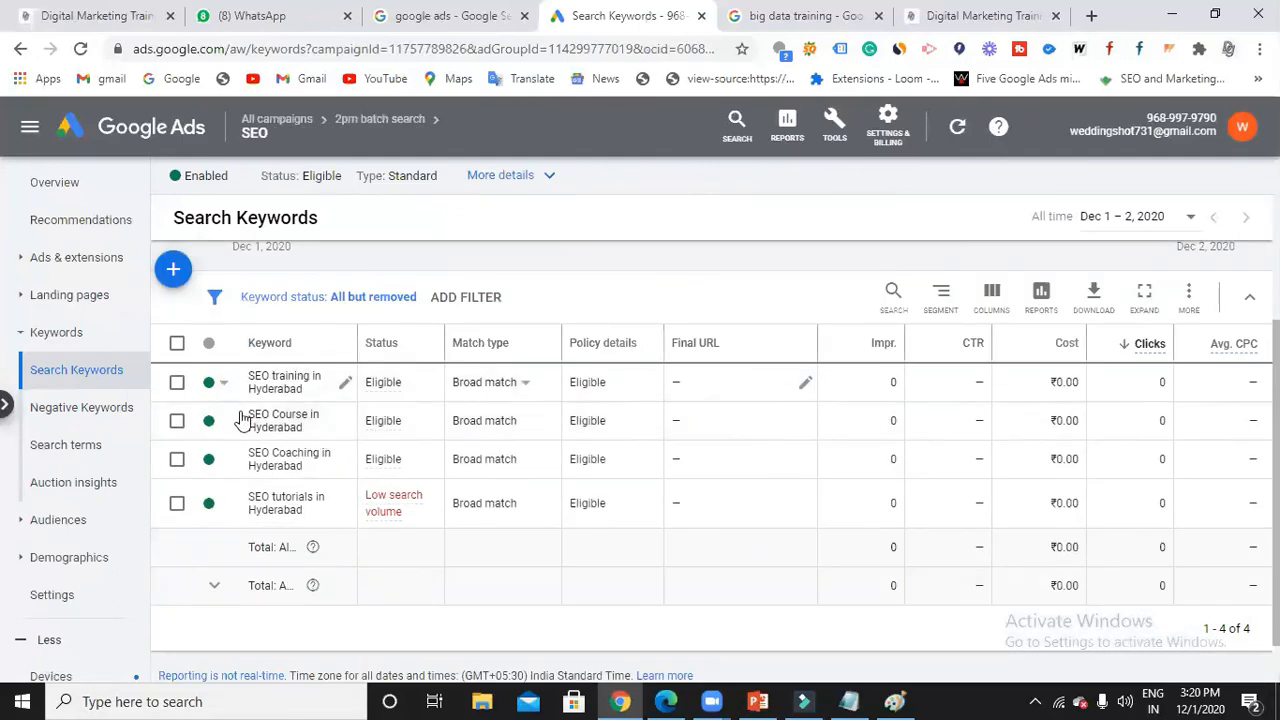
pyautogui.click(339, 388)
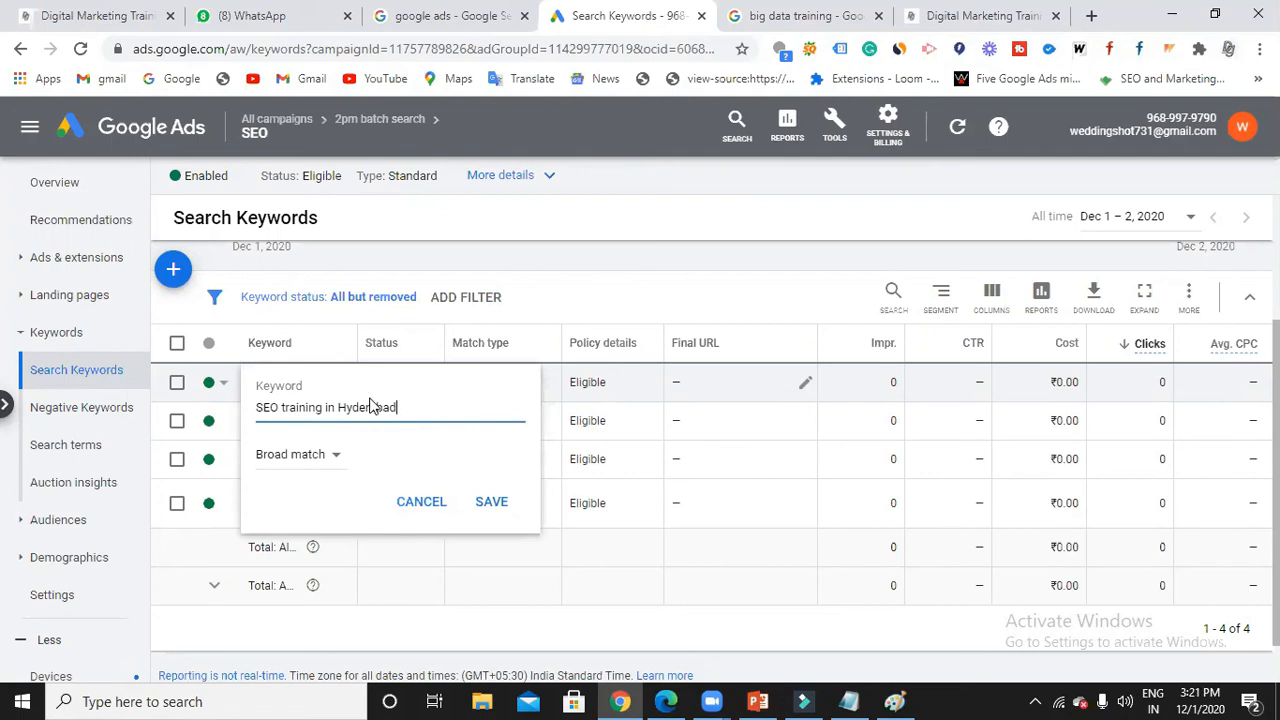
pyautogui.click(491, 502)
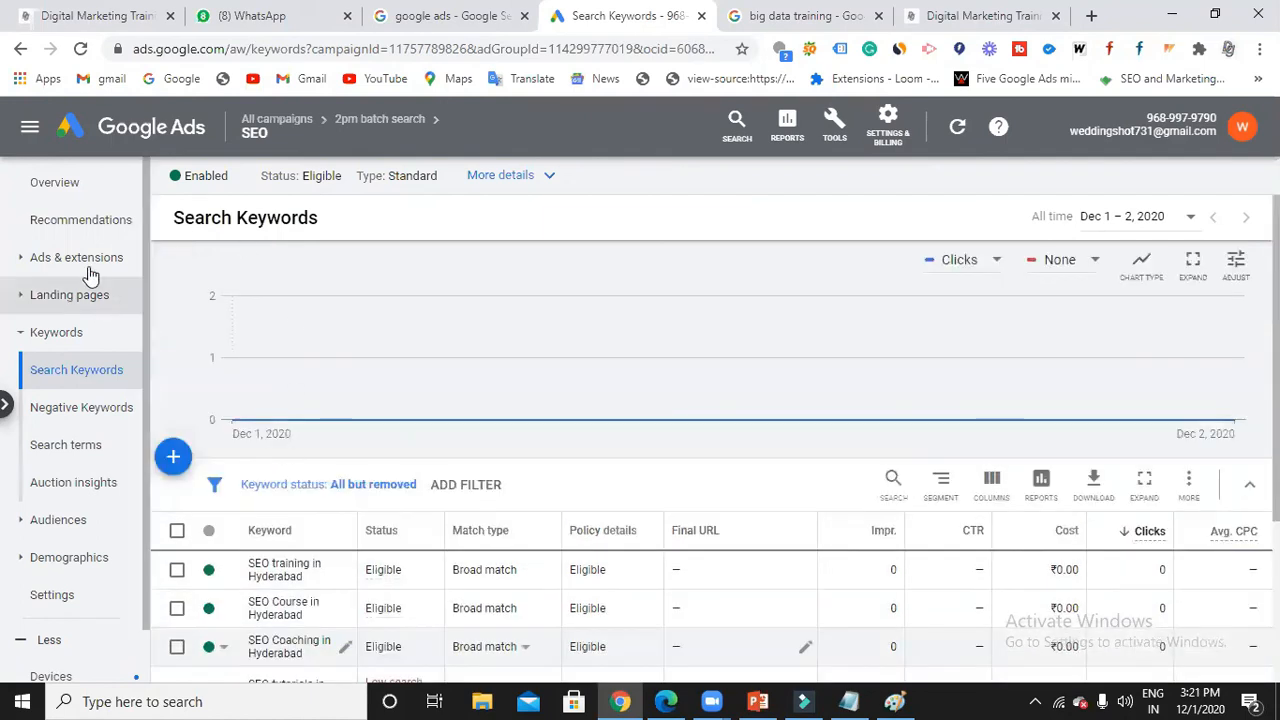
# View the SEO ad group's Ads page and check the available ad types.
pyautogui.click(88, 265)
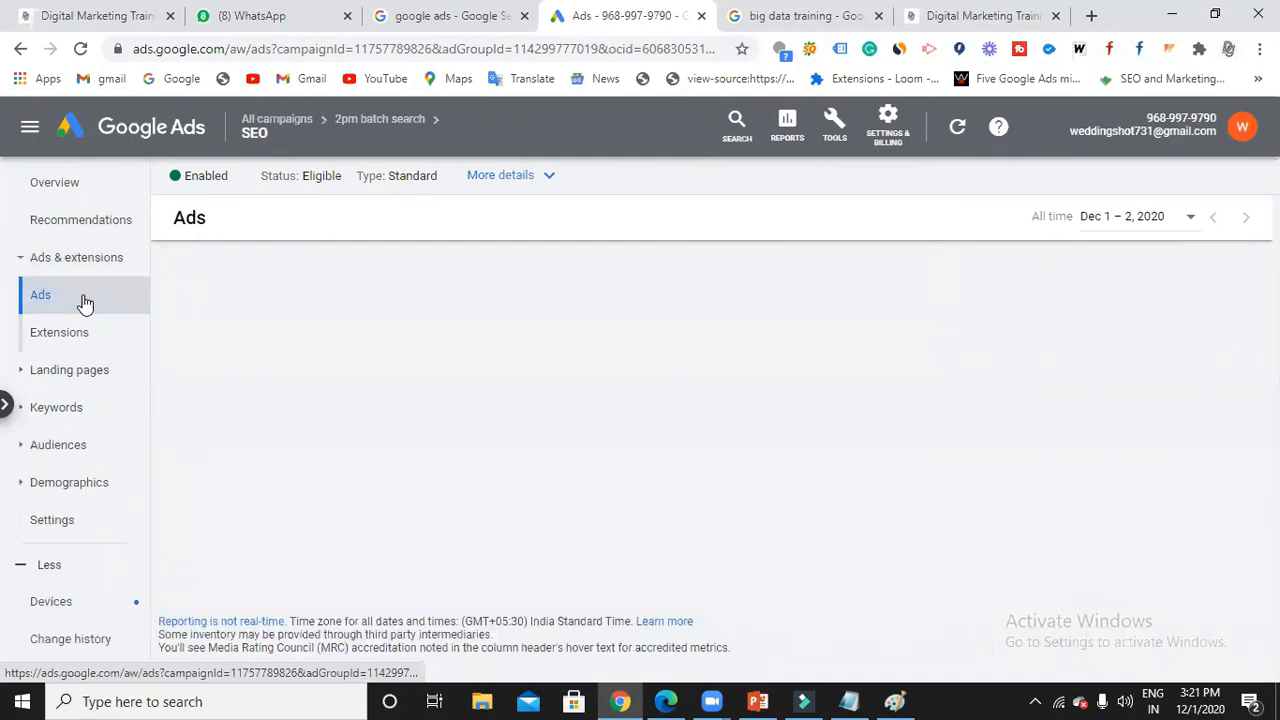
pyautogui.scroll(-2, 340, 480)
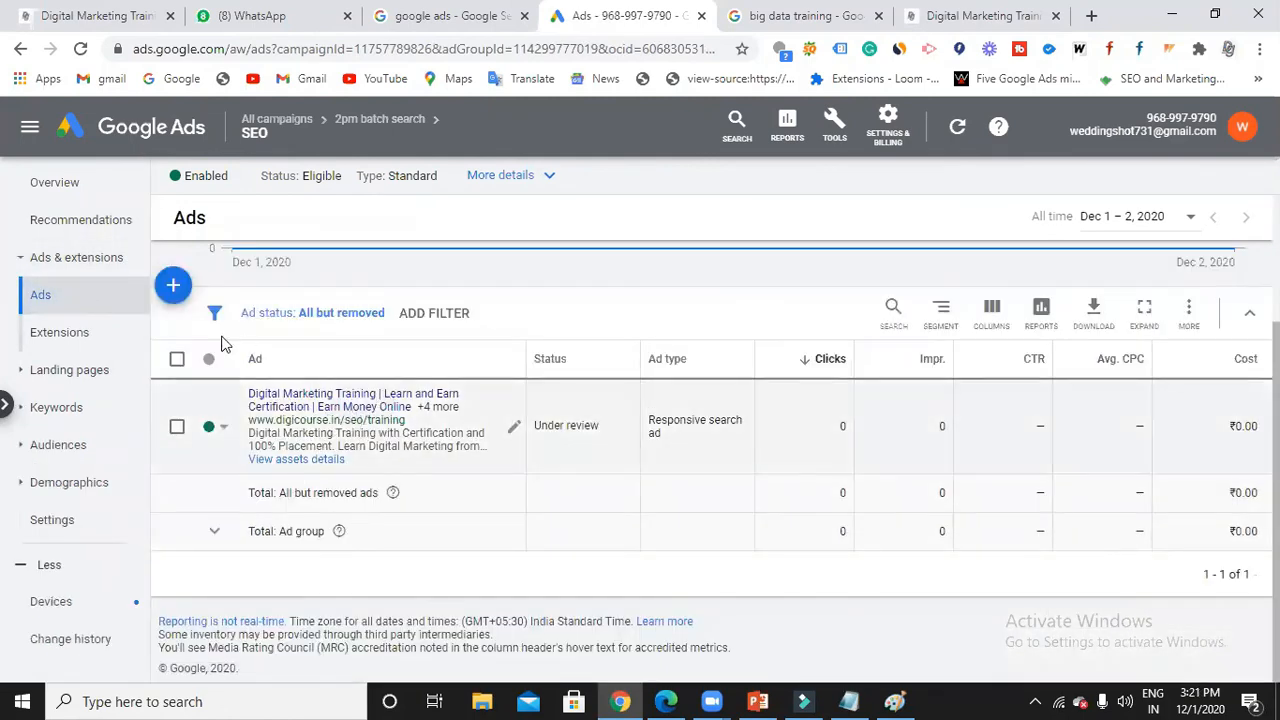
pyautogui.click(174, 287)
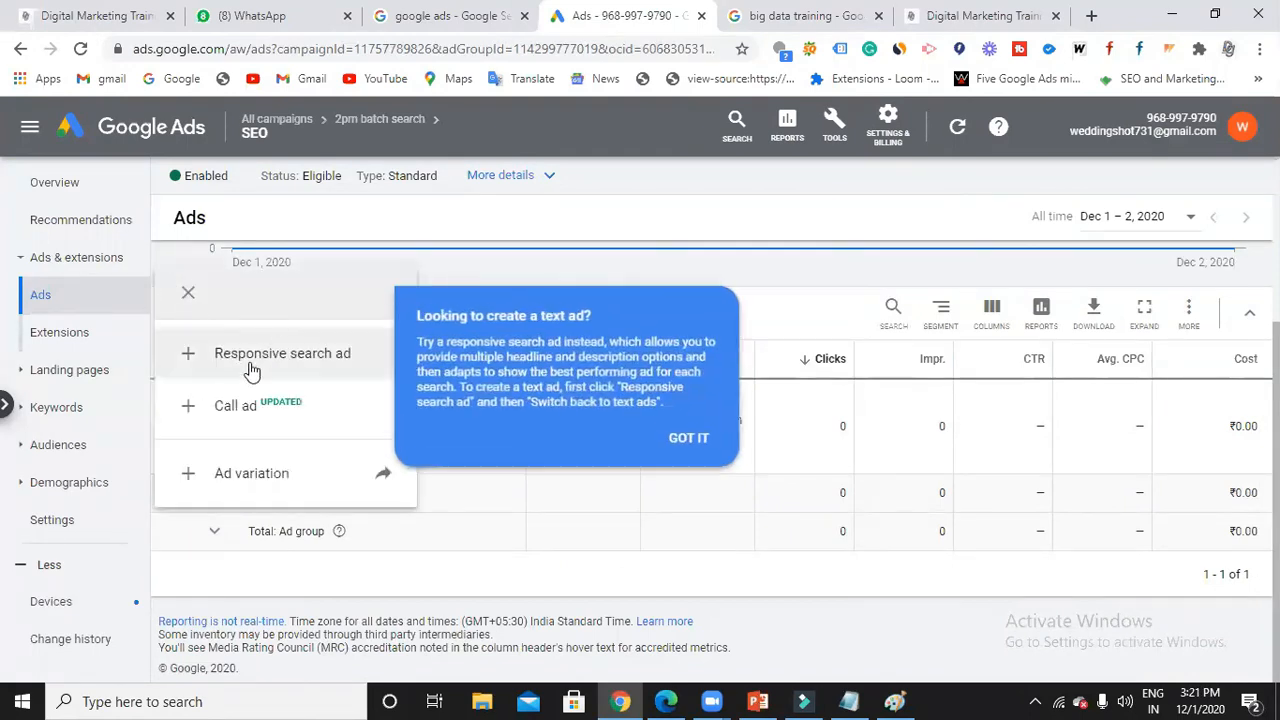
pyautogui.click(622, 211)
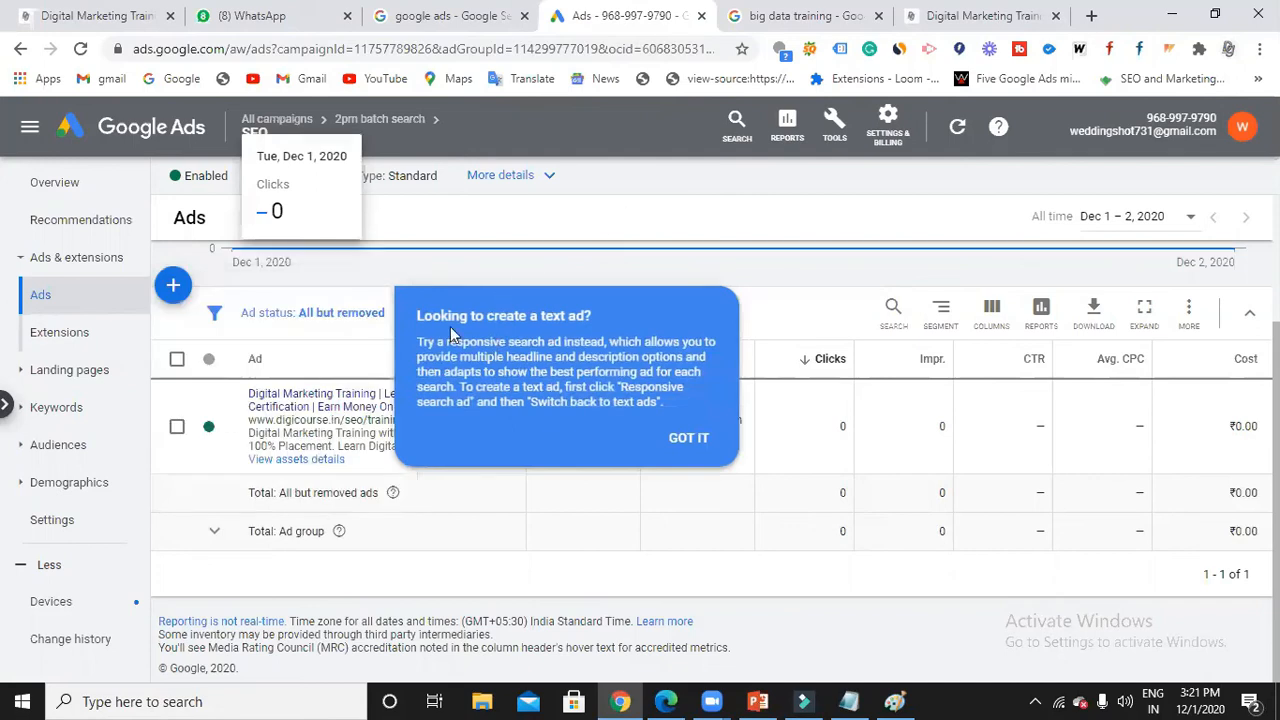